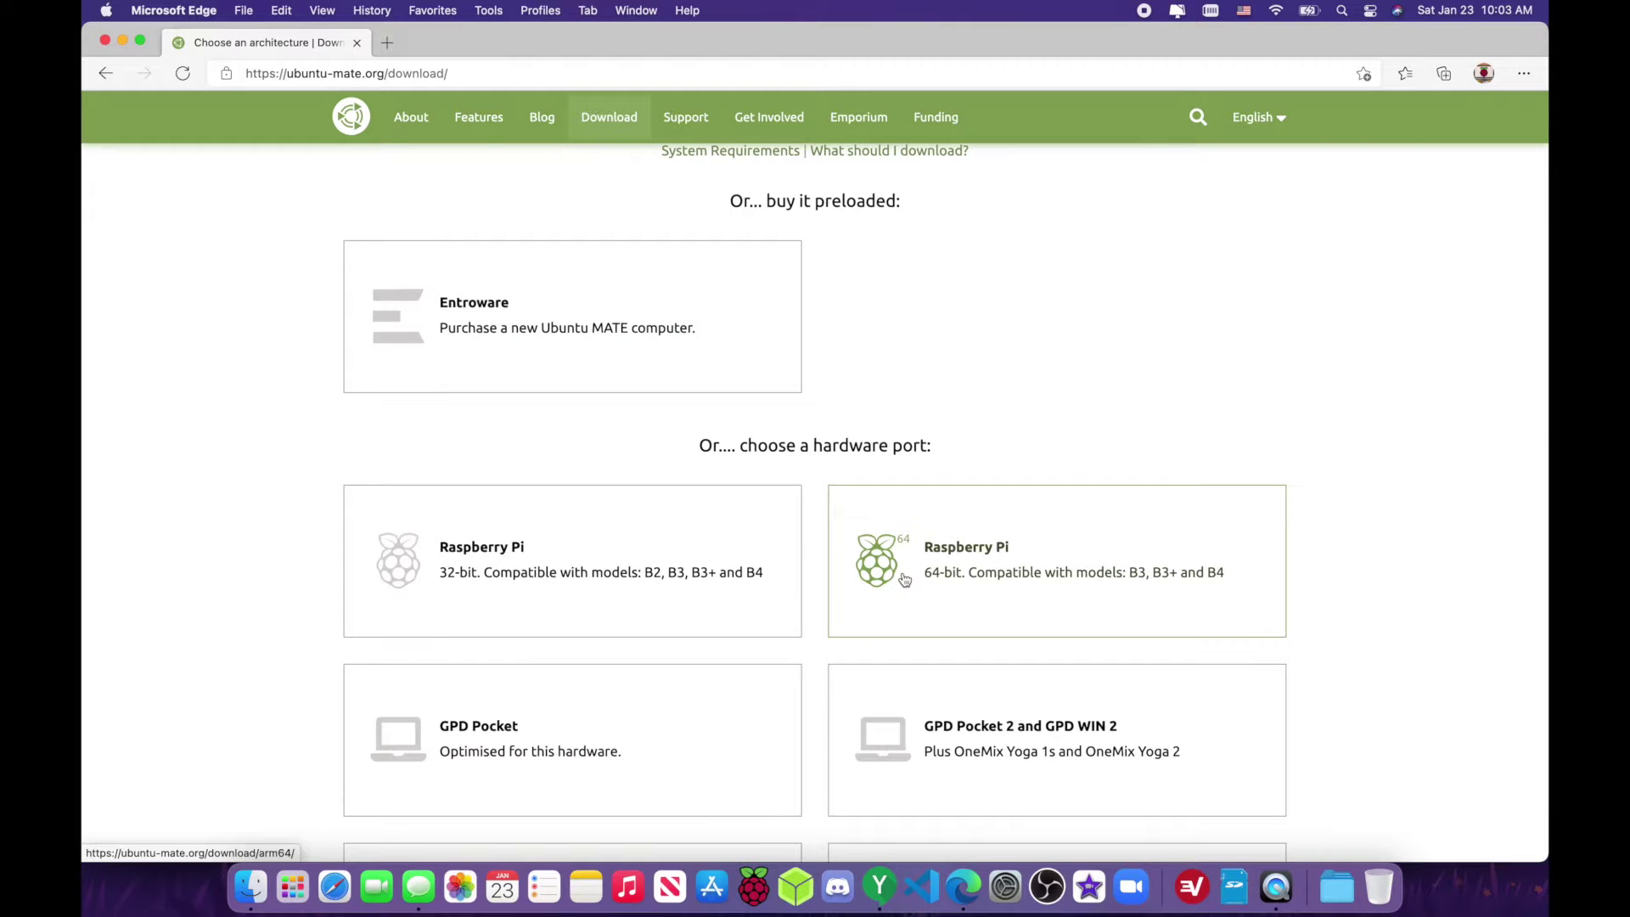
Start the direct download of Ubuntu MATE 20.10 Groovy Gorilla for 64-bit Raspberry Pi
click(938, 575)
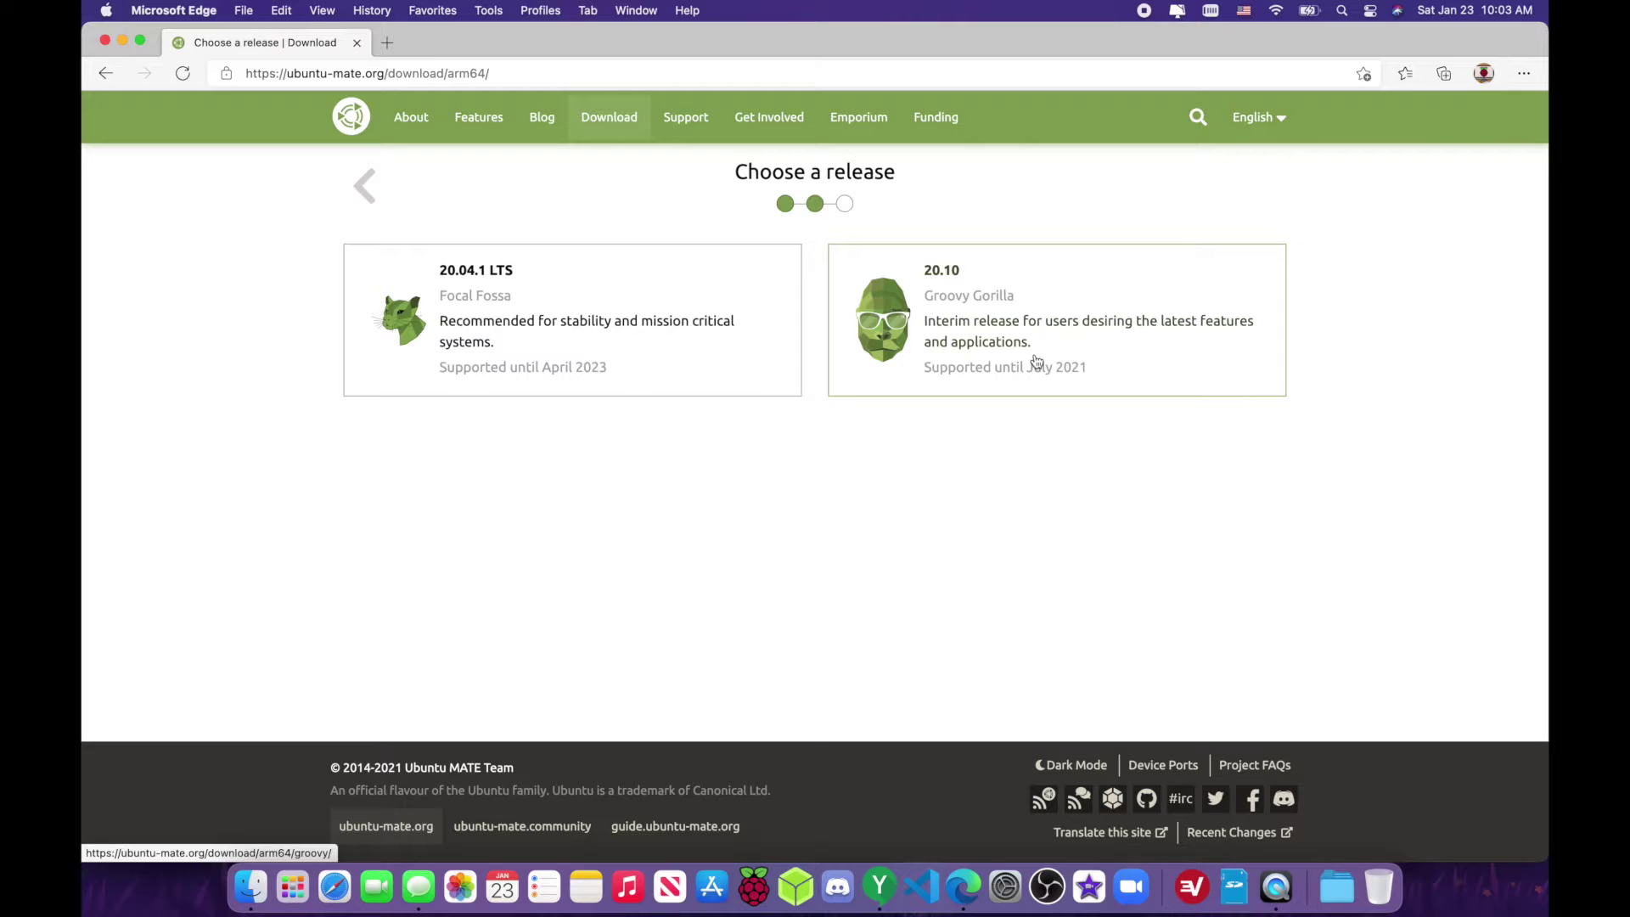
click(1061, 344)
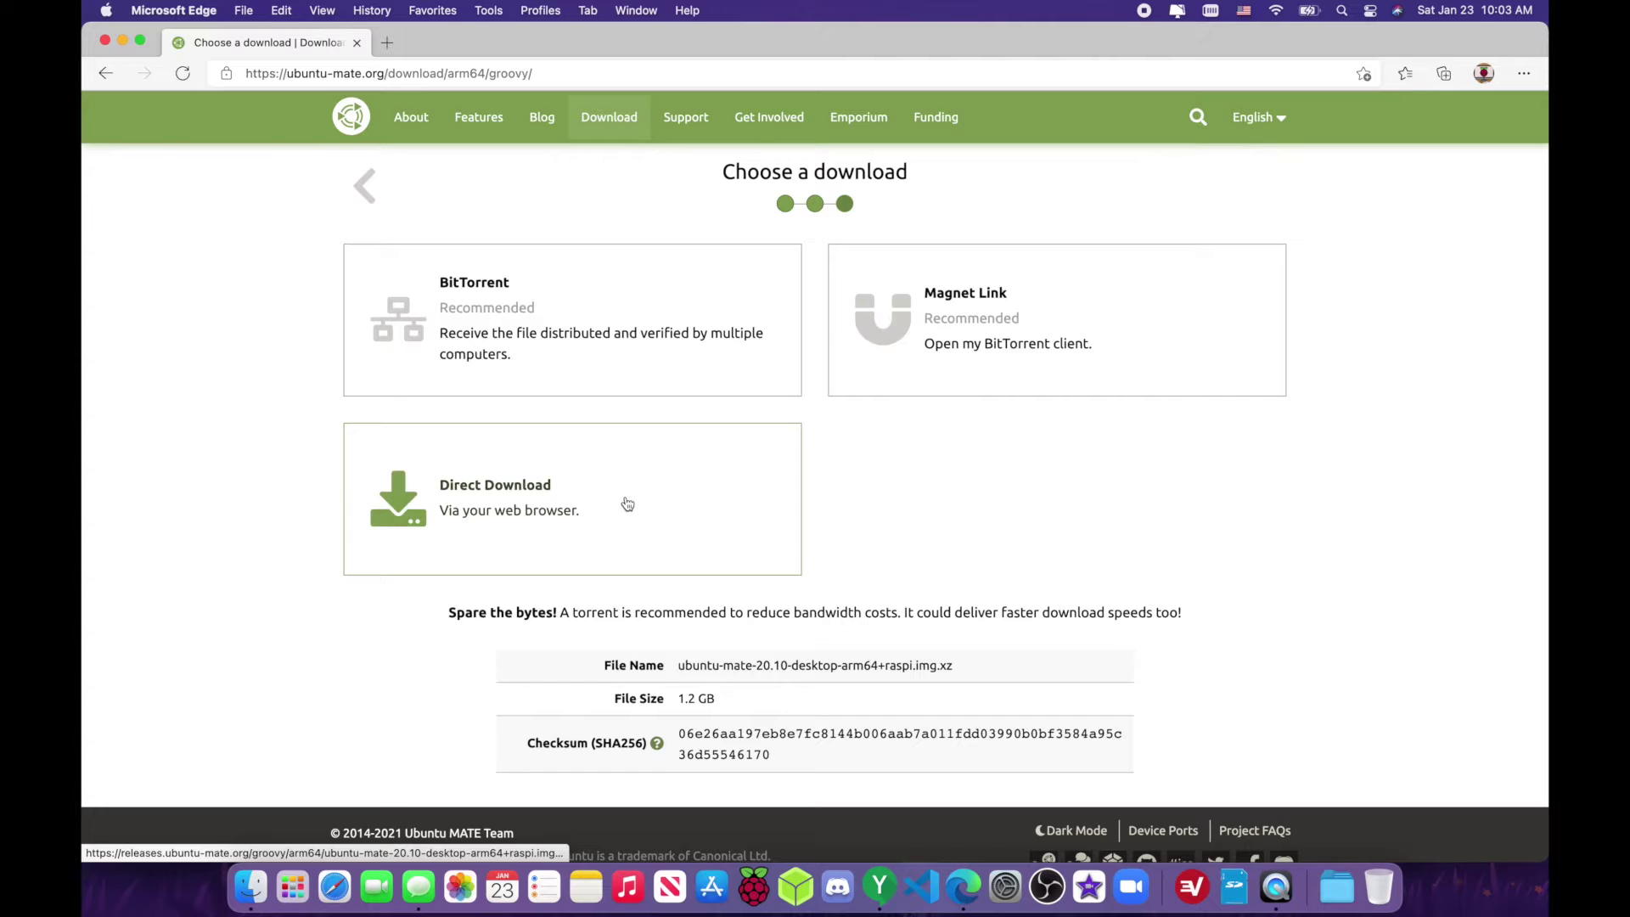
click(626, 504)
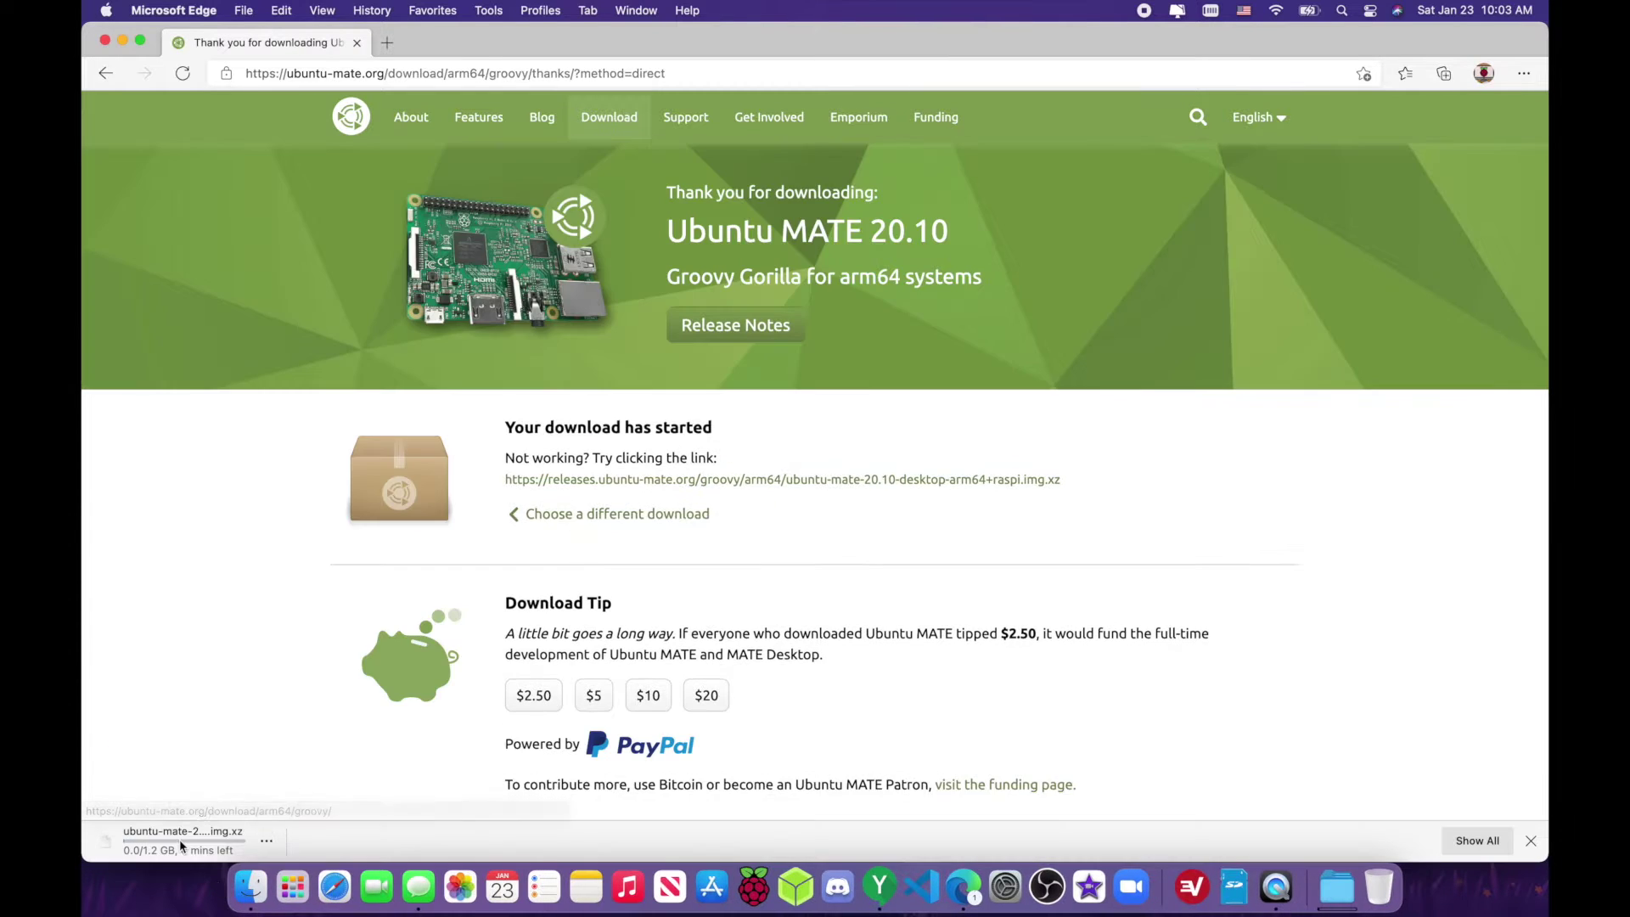
Cancel the running Ubuntu MATE download and close Microsoft Edge
click(268, 844)
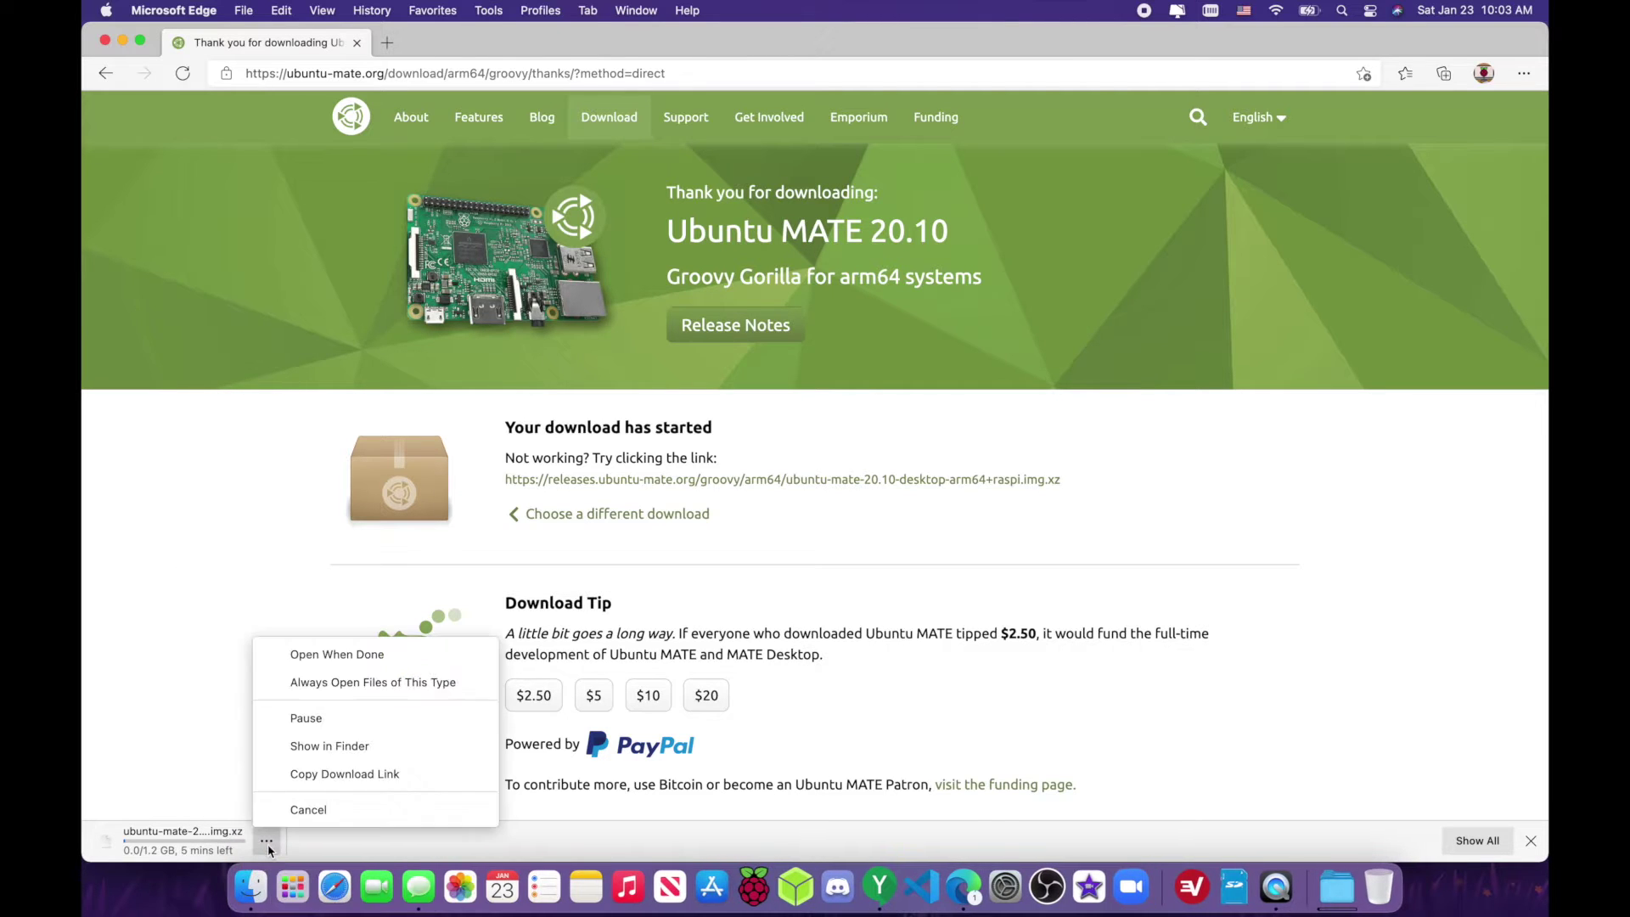
click(314, 810)
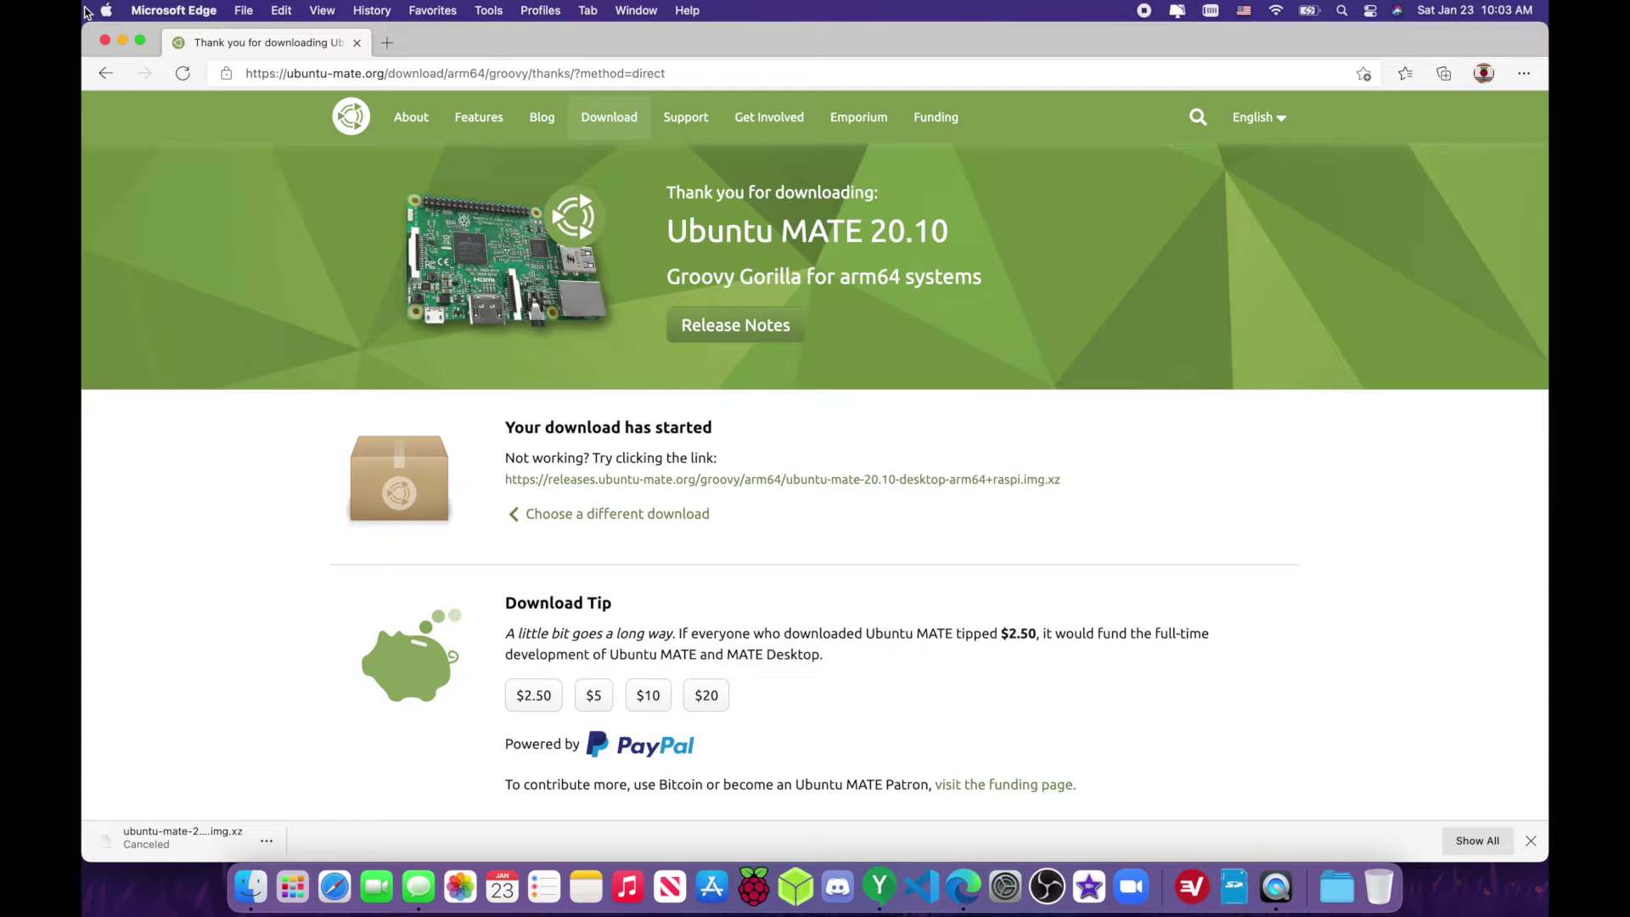
click(105, 41)
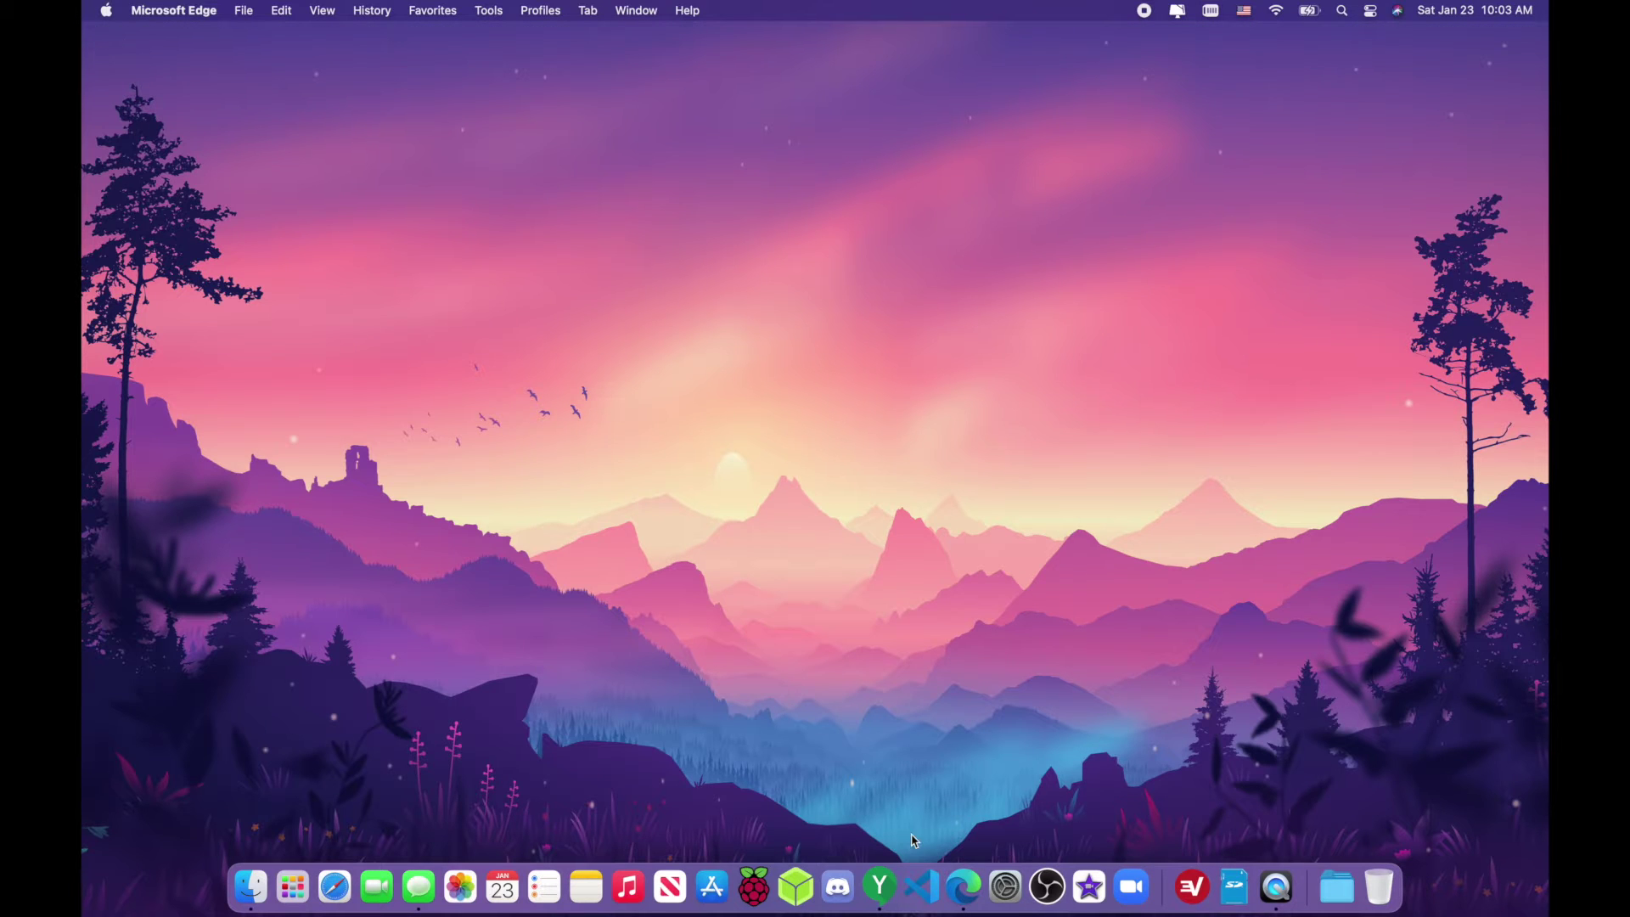
Load ubuntu-mate-20.10-desktop-arm64+raspi.img.xz into balenaEtcher, then dismiss the target drive list
click(803, 890)
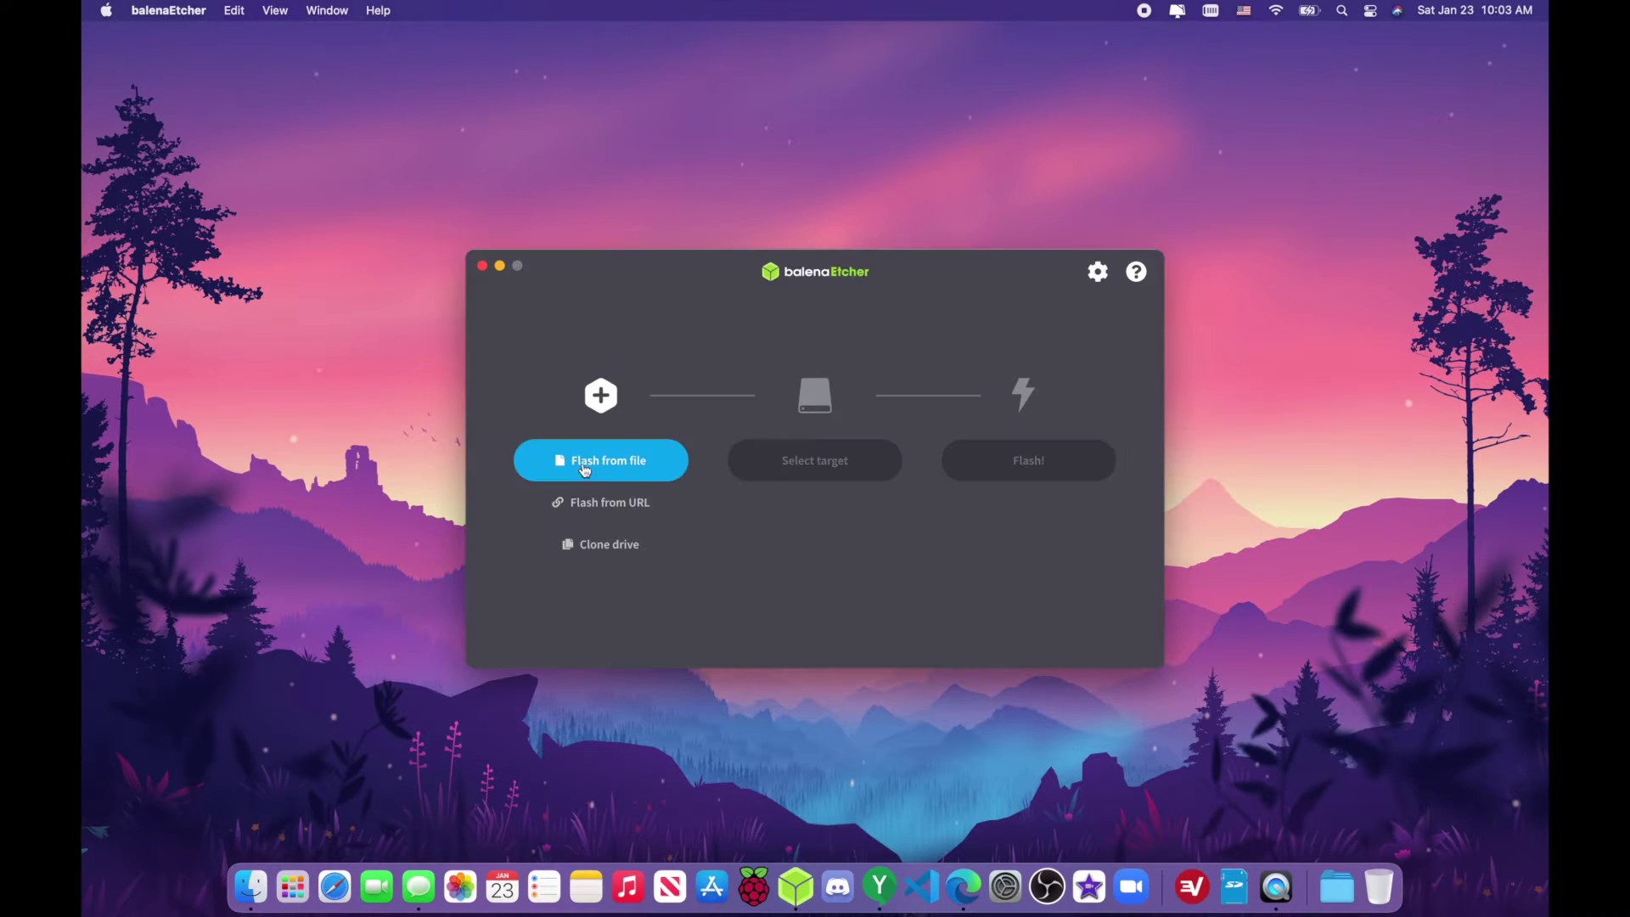
click(591, 474)
click(696, 508)
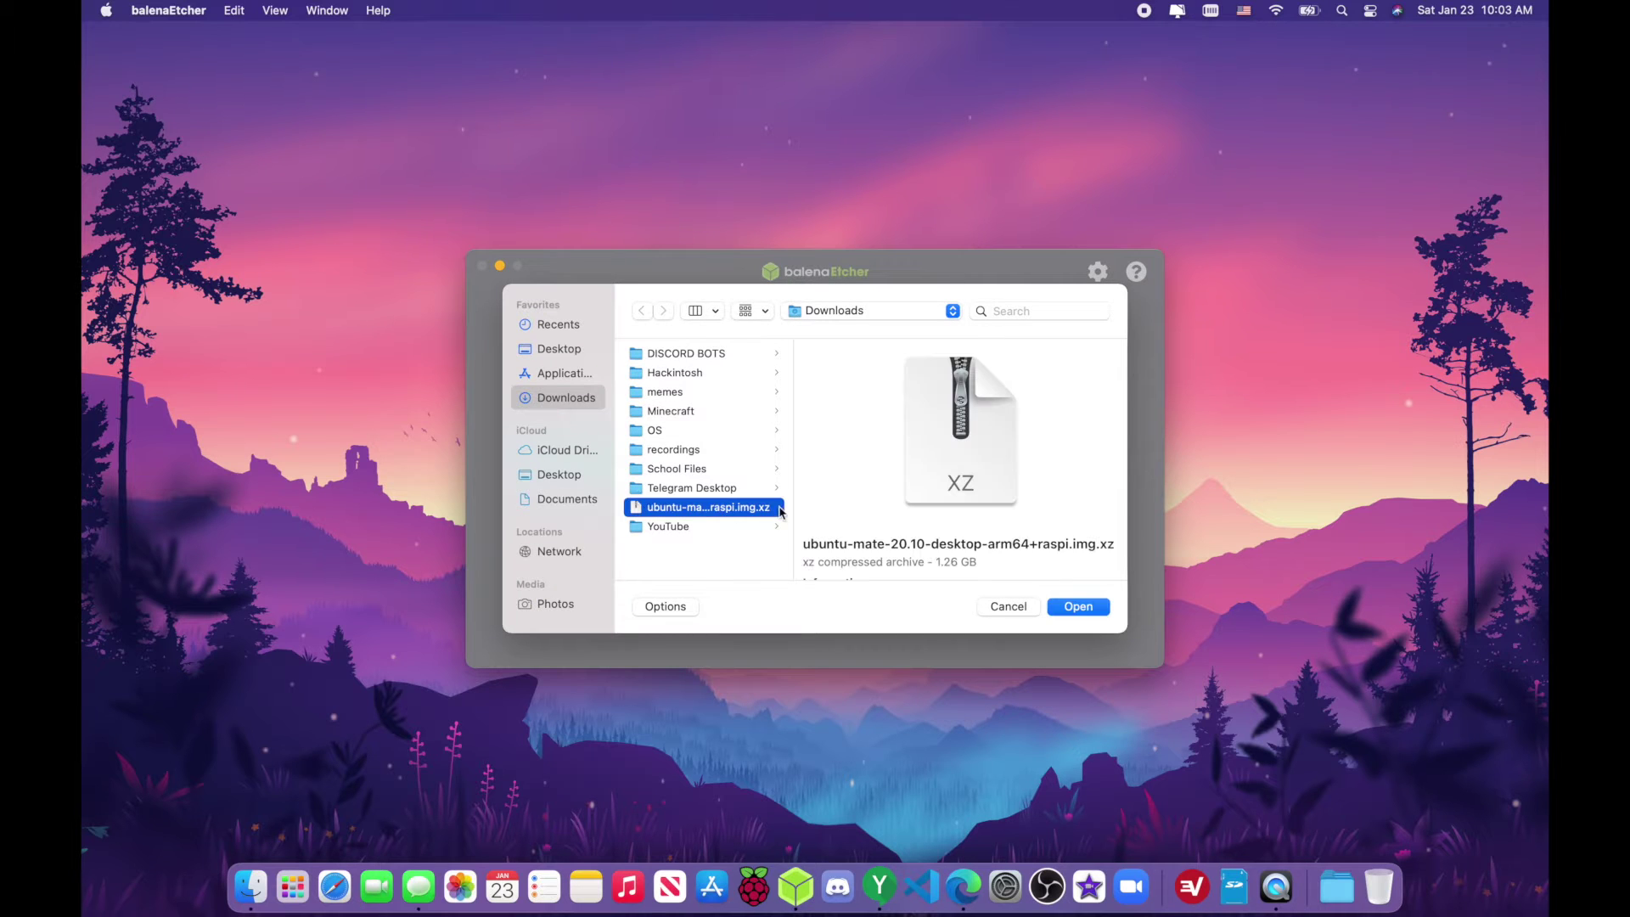
click(1067, 606)
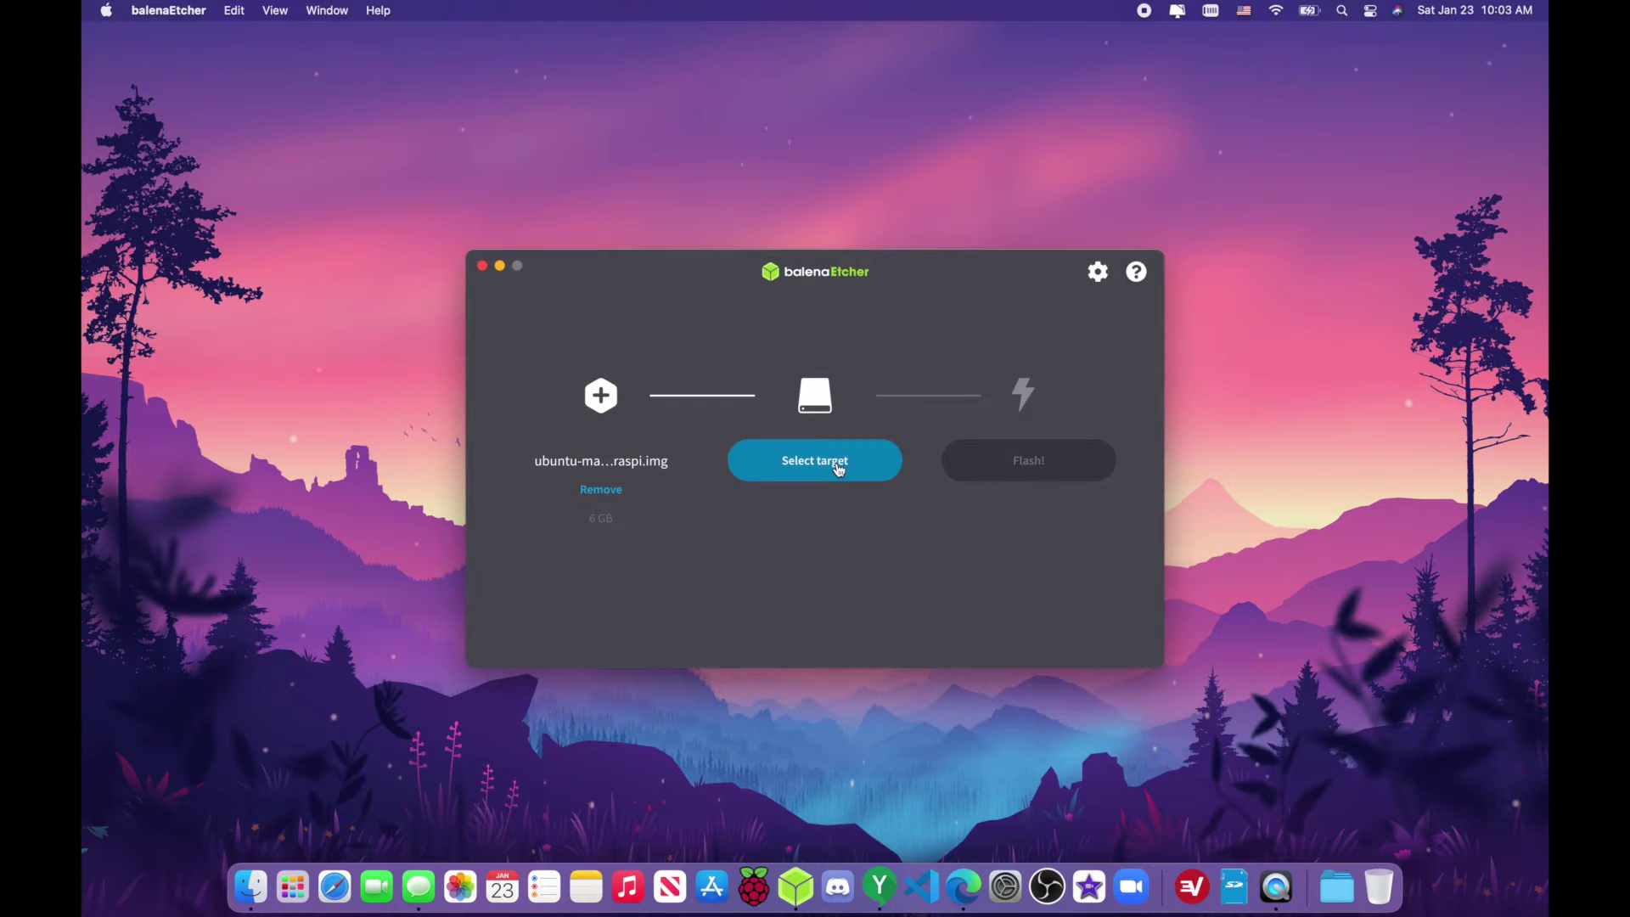
click(838, 468)
click(760, 621)
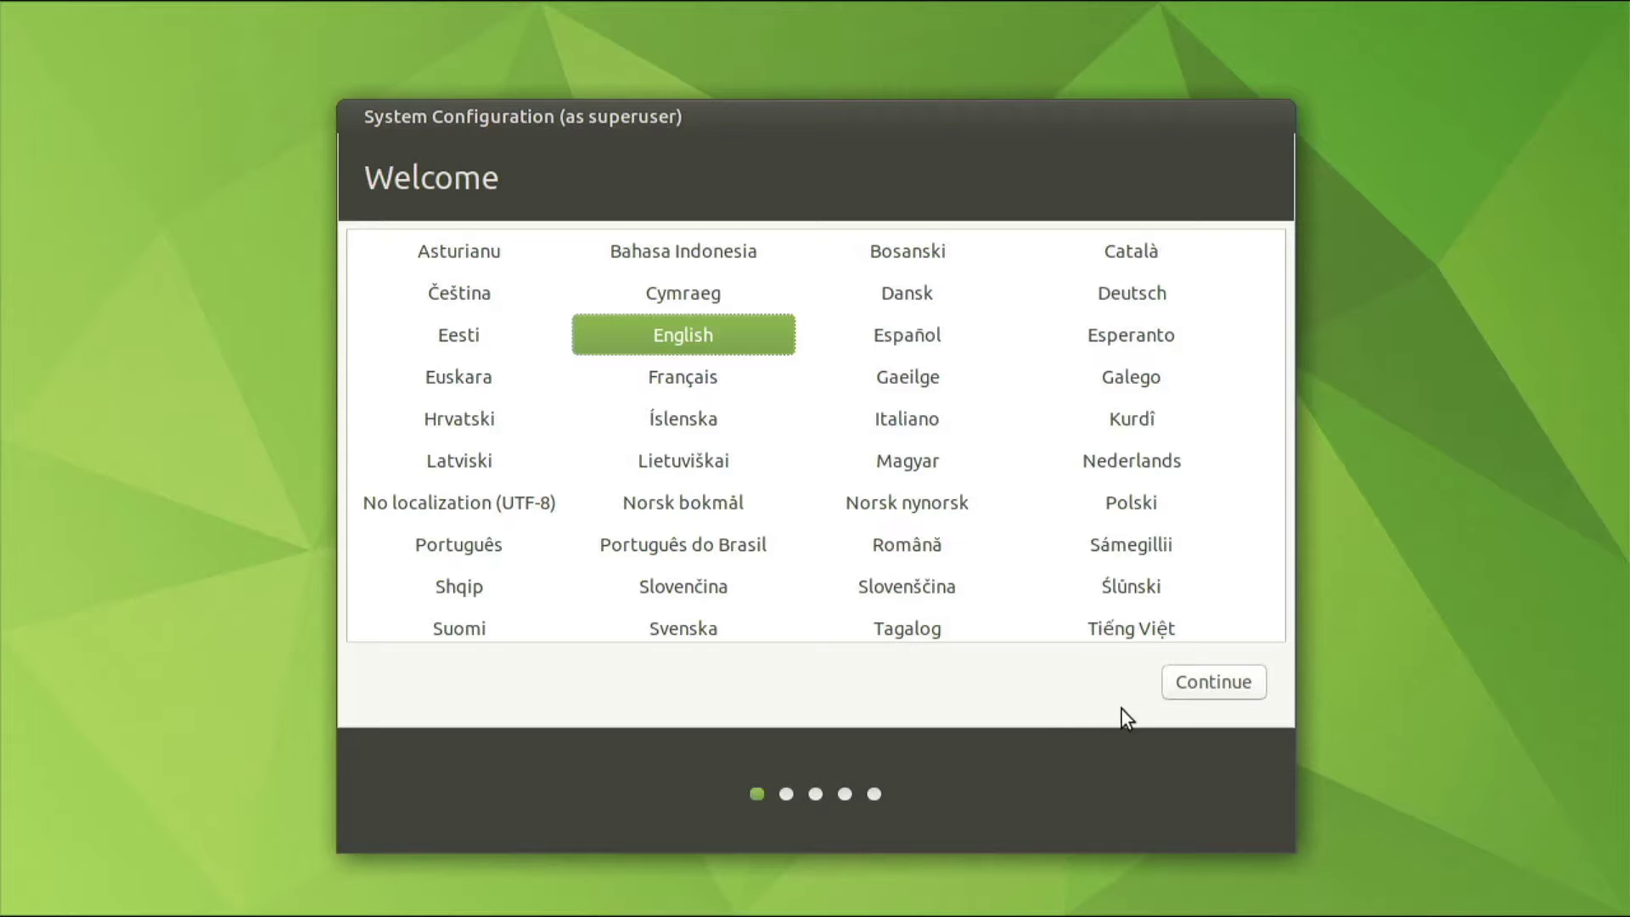
Keep English and the default keyboard, pick Winnipeg as the time zone, and continue
click(1193, 676)
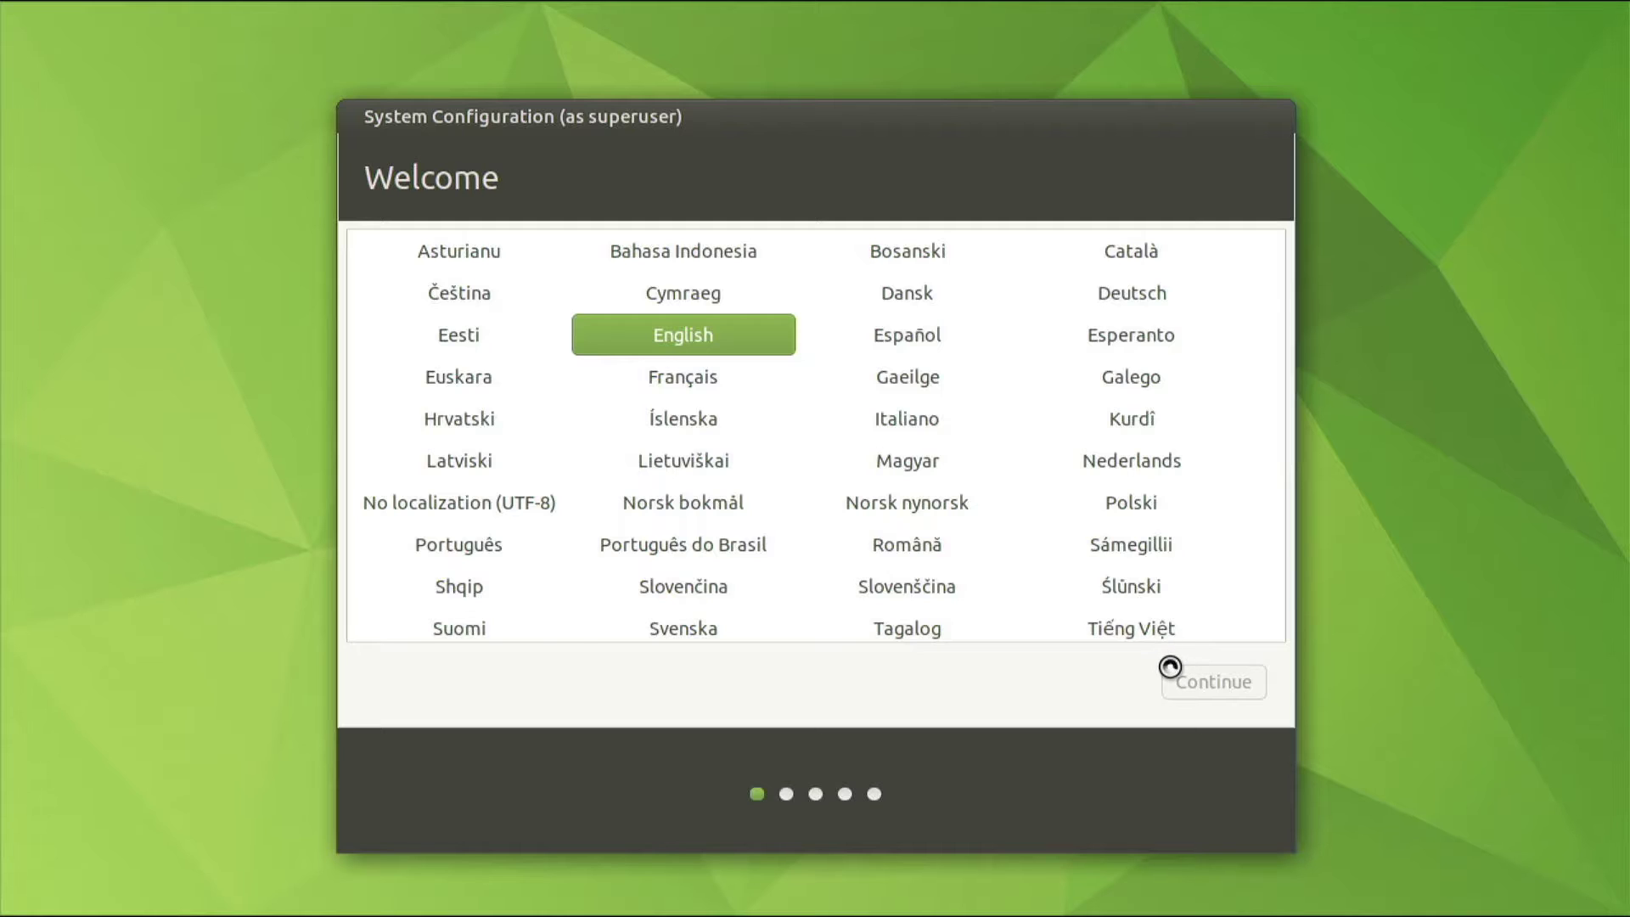
click(1229, 685)
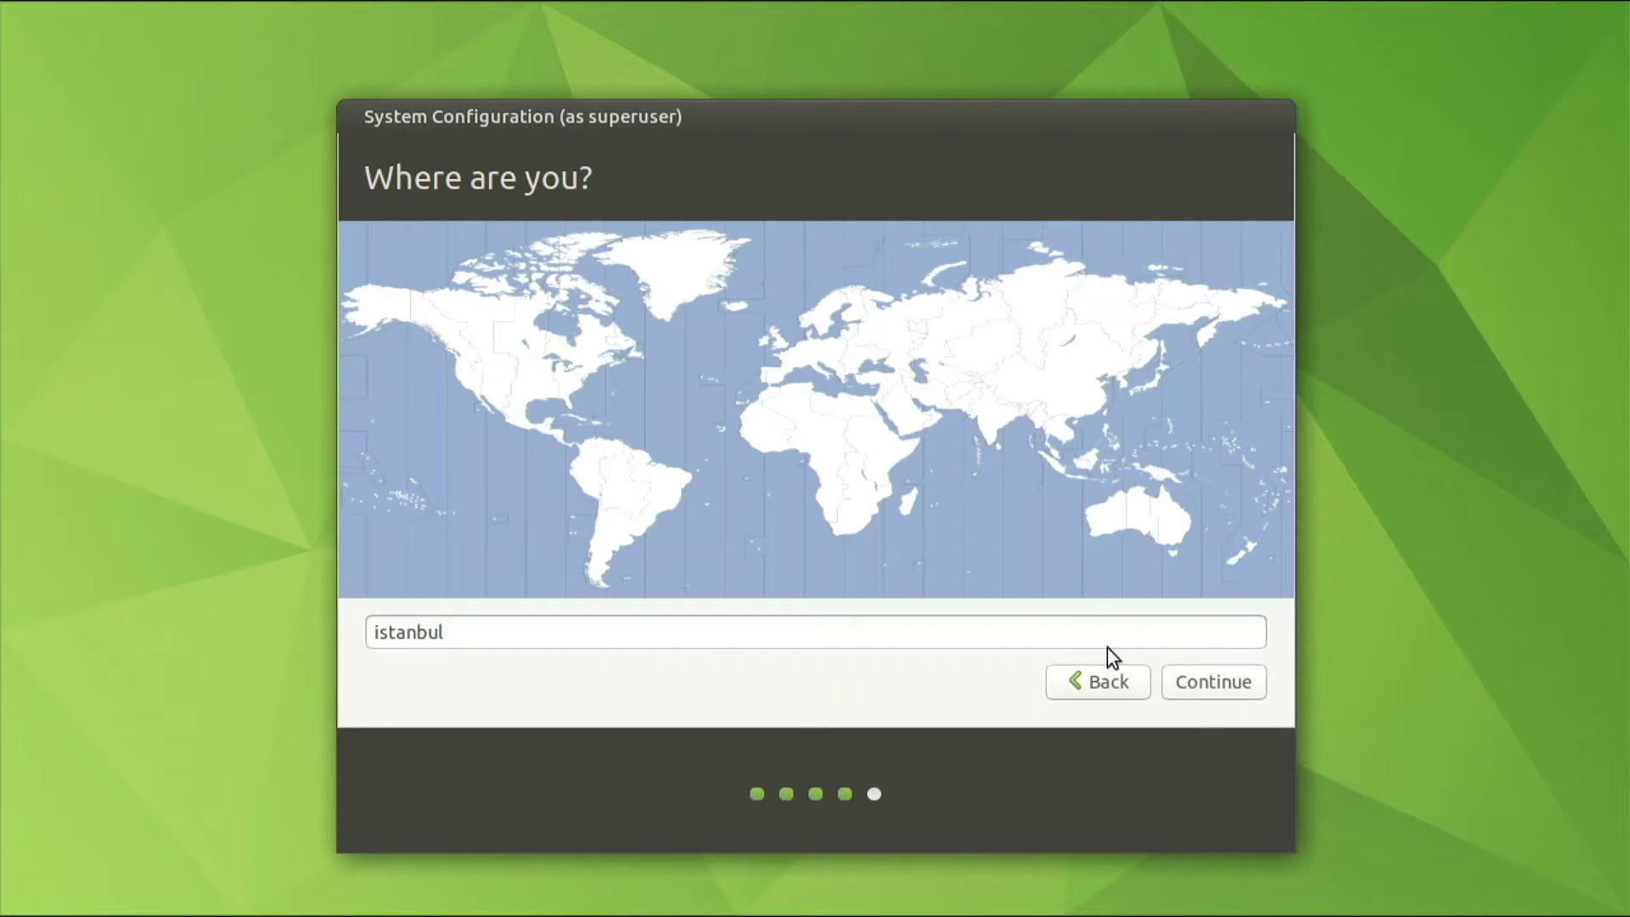
click(1062, 597)
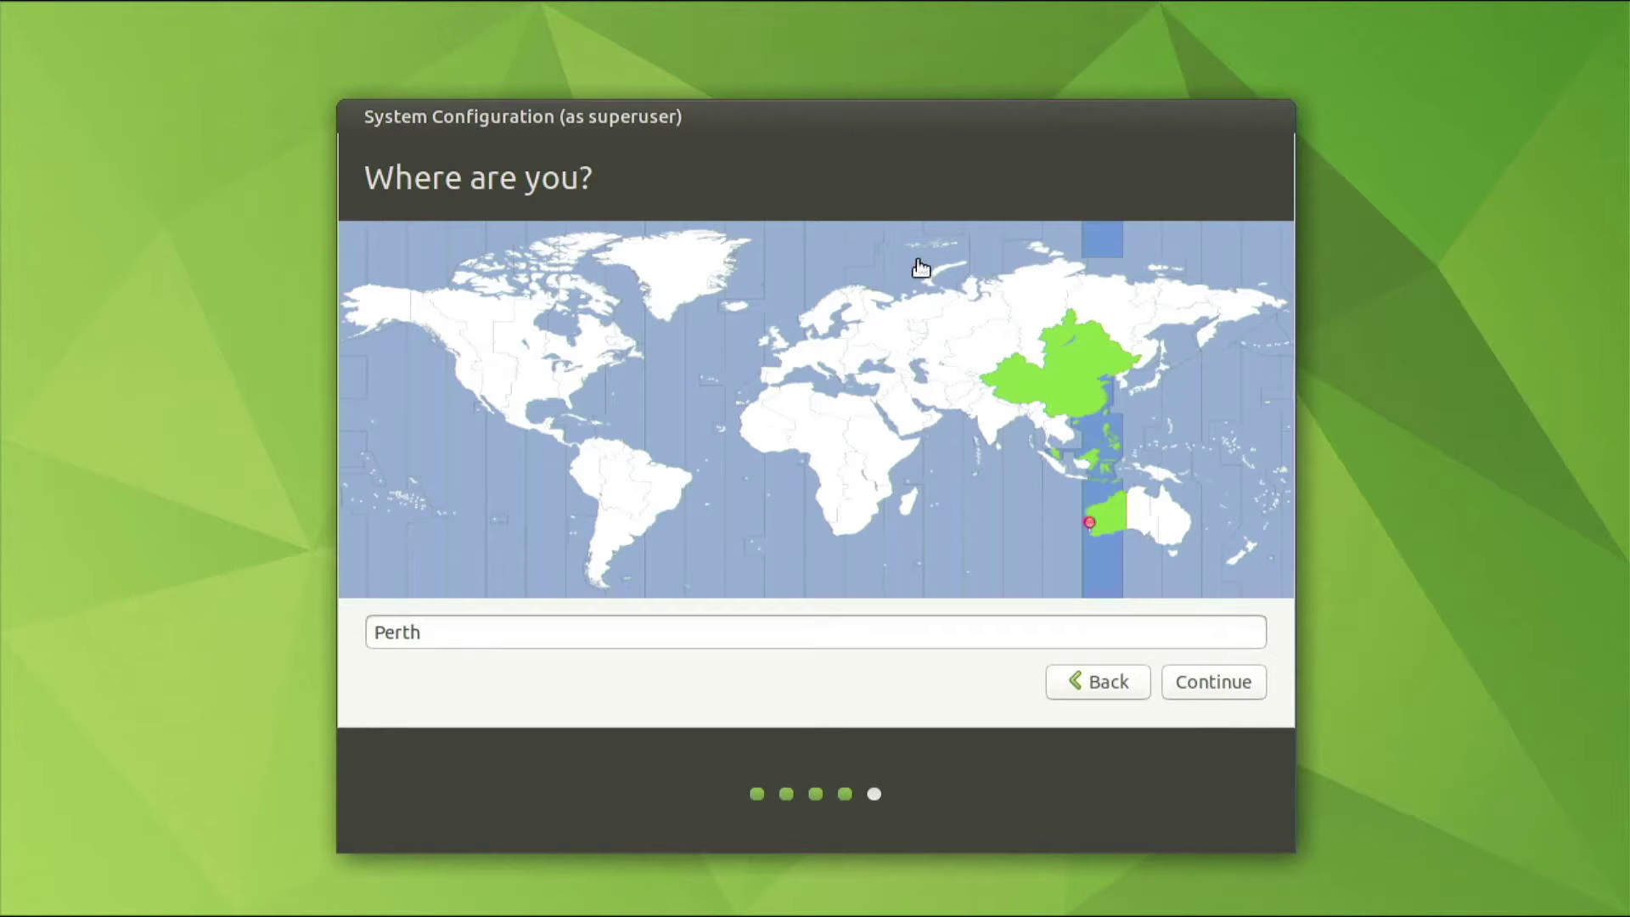
click(912, 362)
click(384, 309)
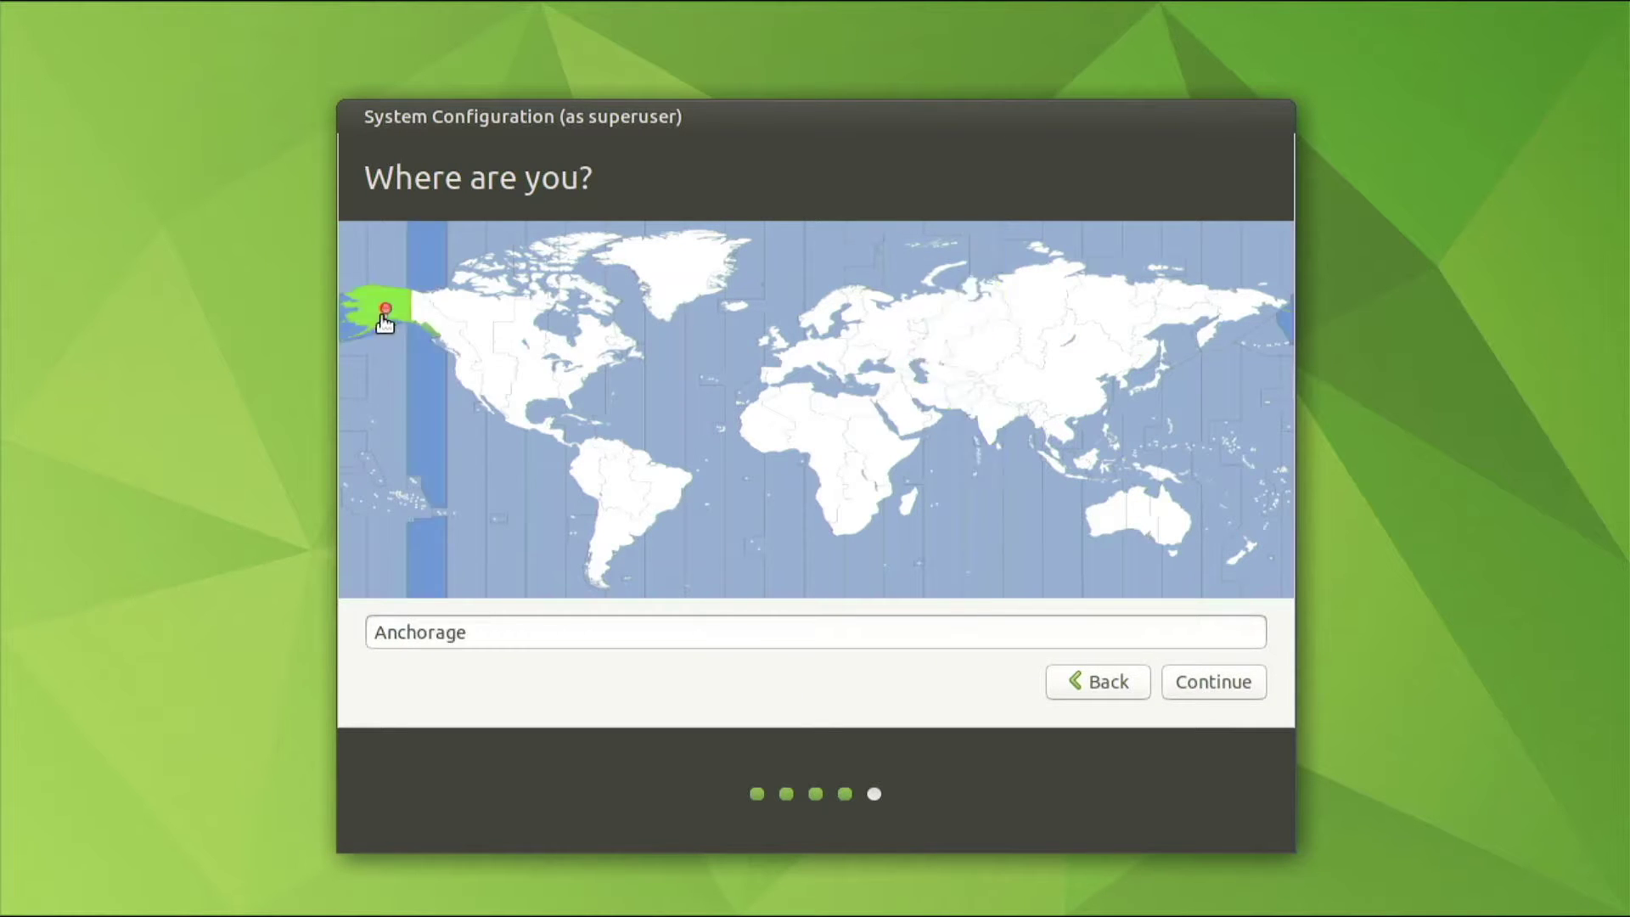
click(533, 344)
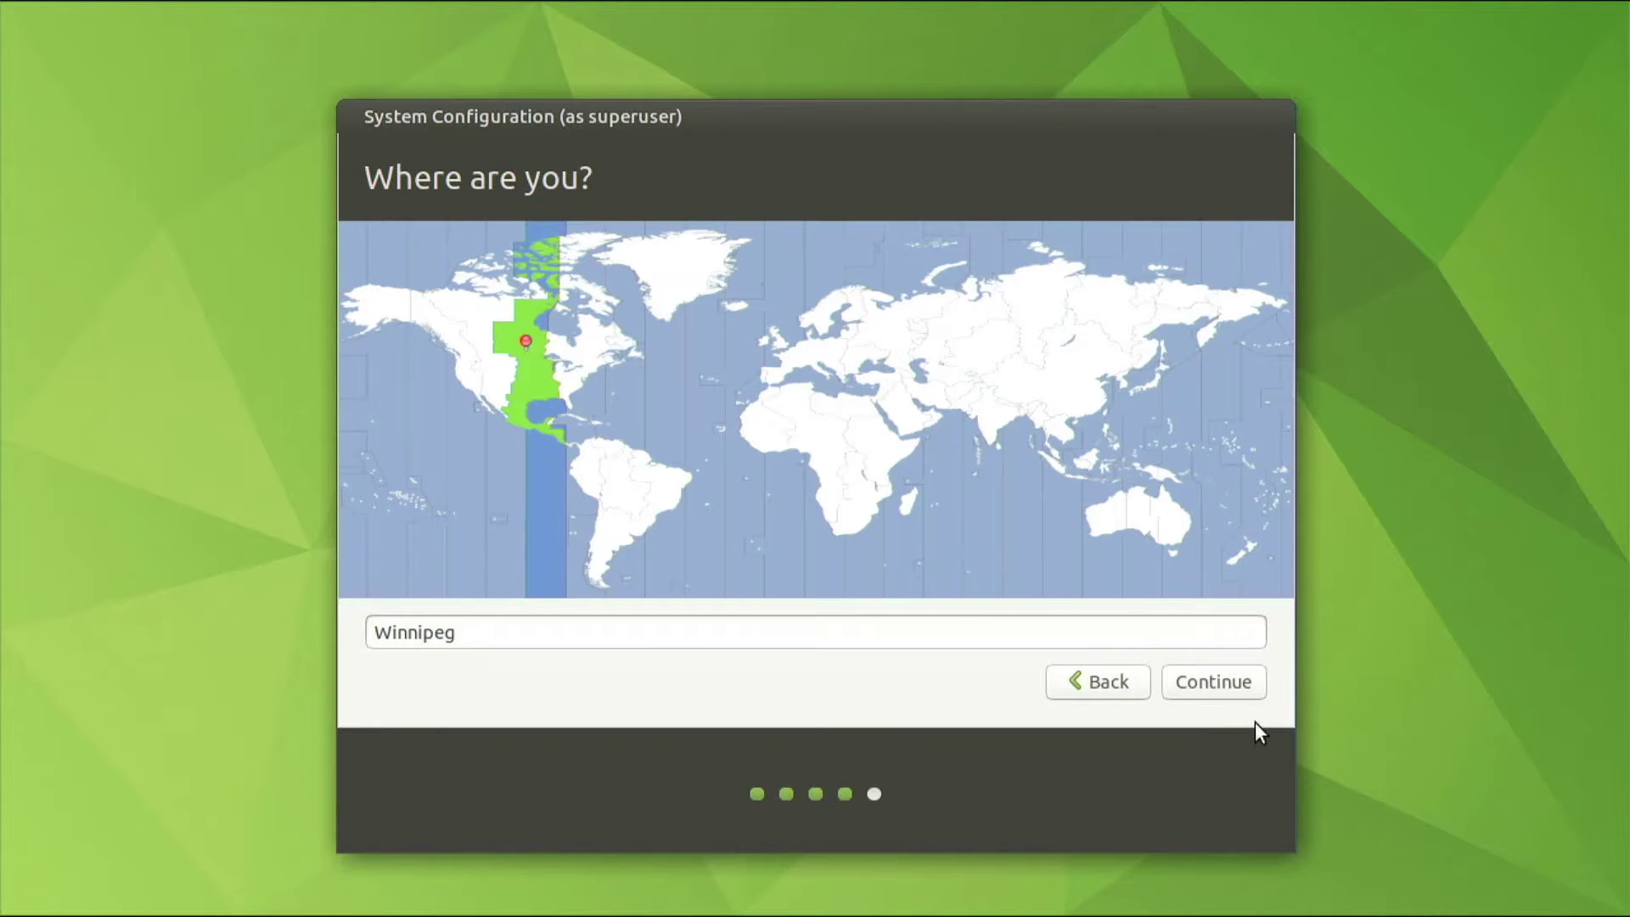
click(1228, 681)
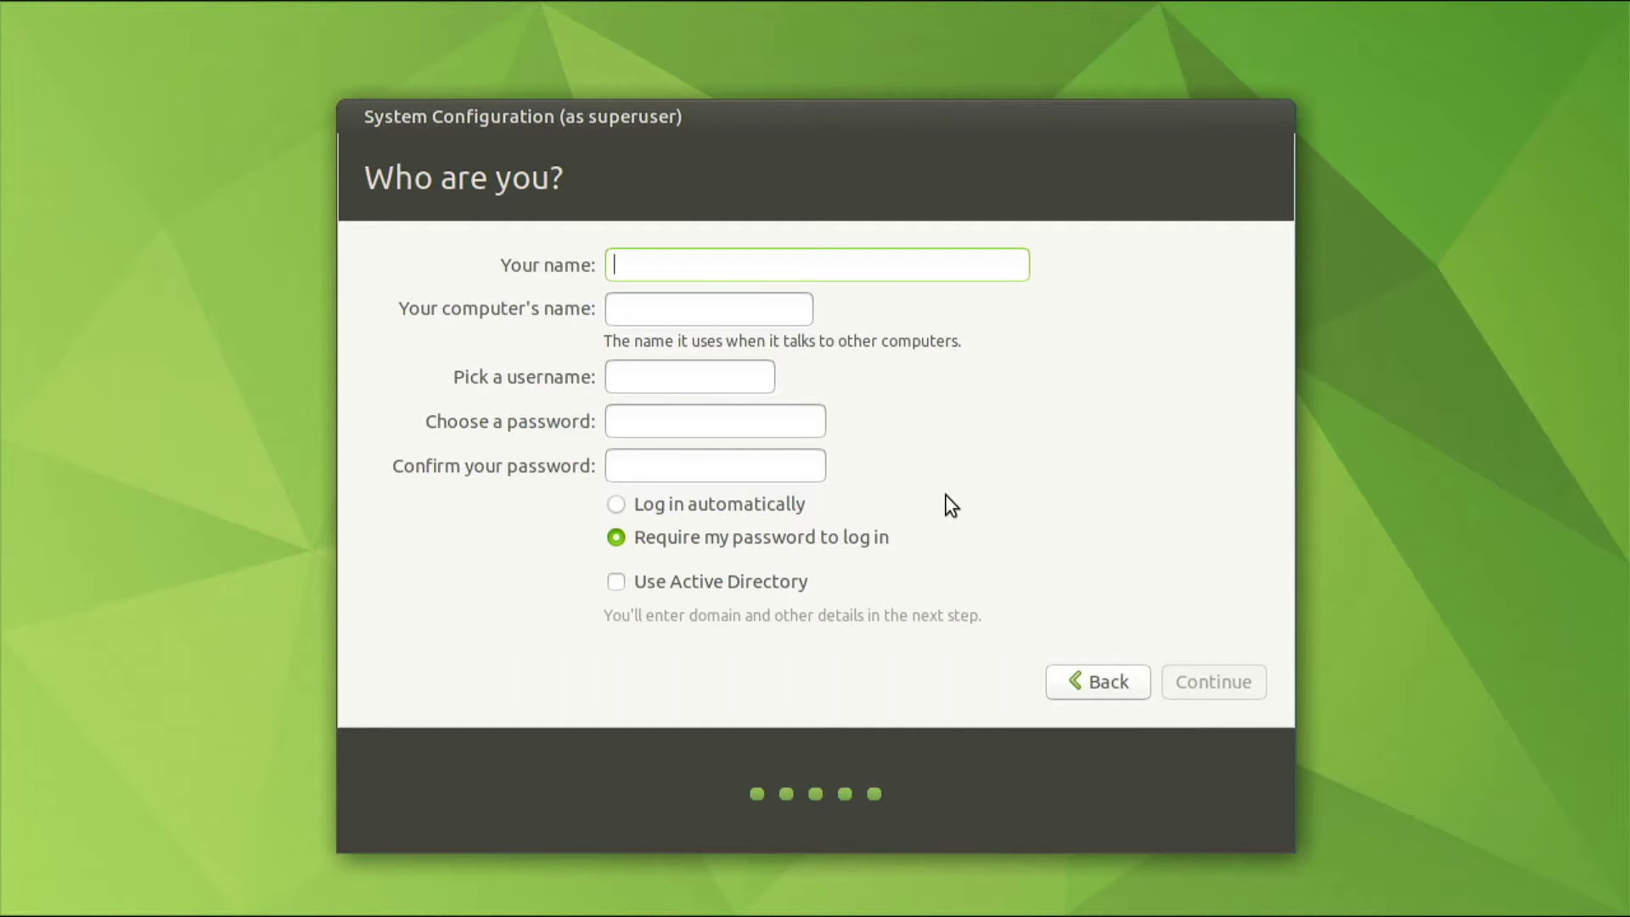
Enter your name, computer name 'pi' and a confirmed password, enable automatic login, and start installing
text(lukefrenner)
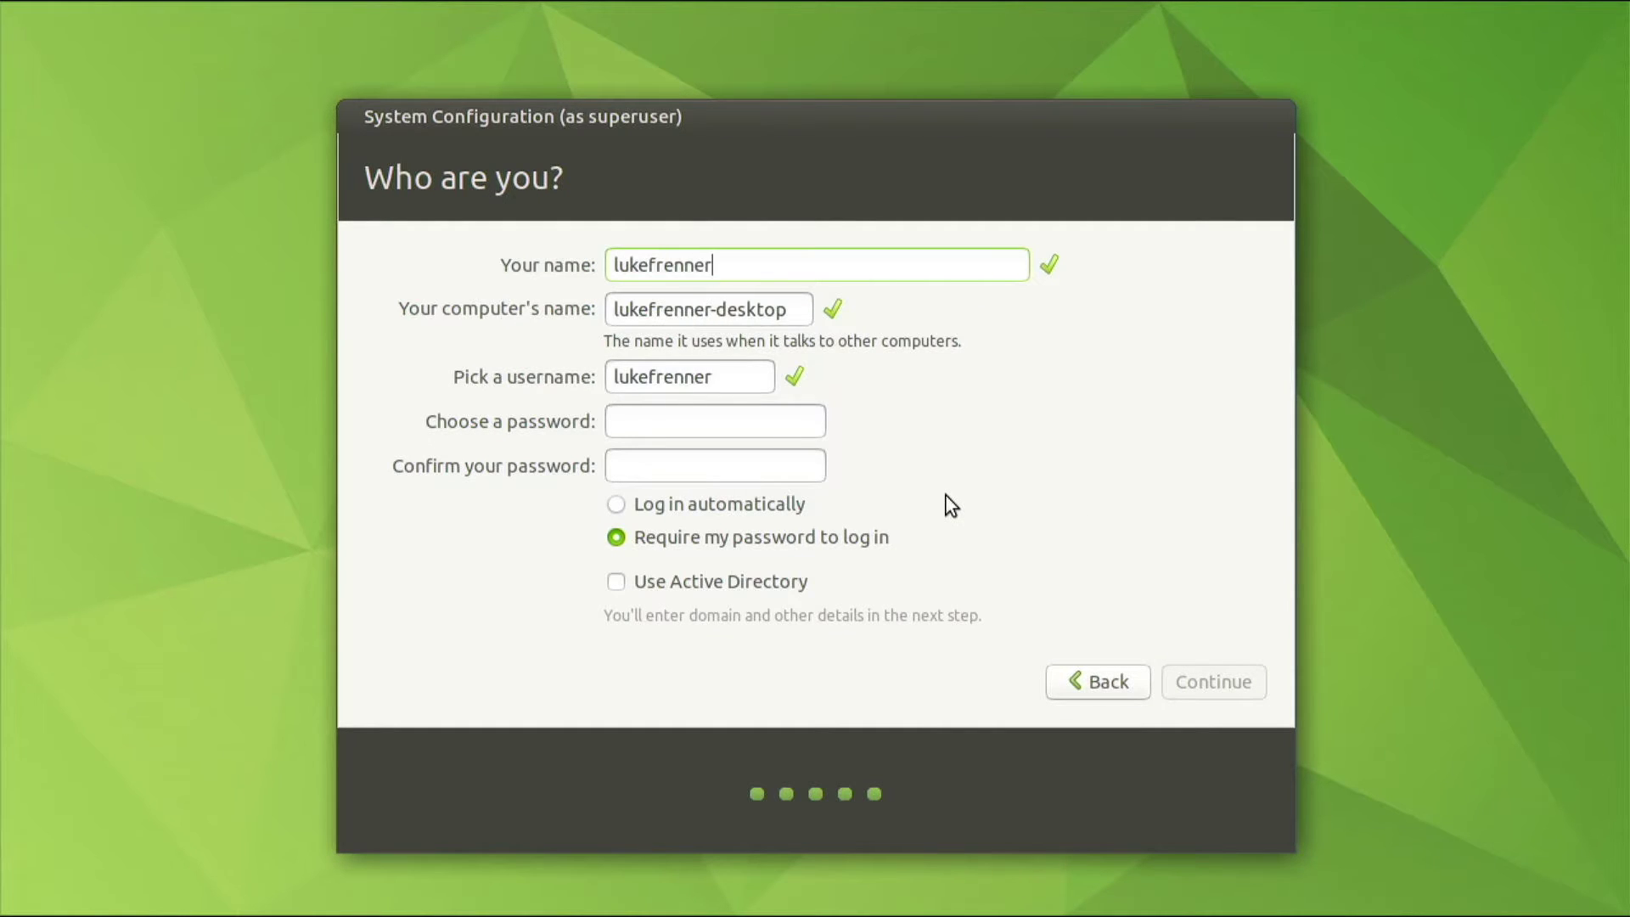
click(801, 314)
key(ctrl+a)
key(BackSpace)
text(pi)
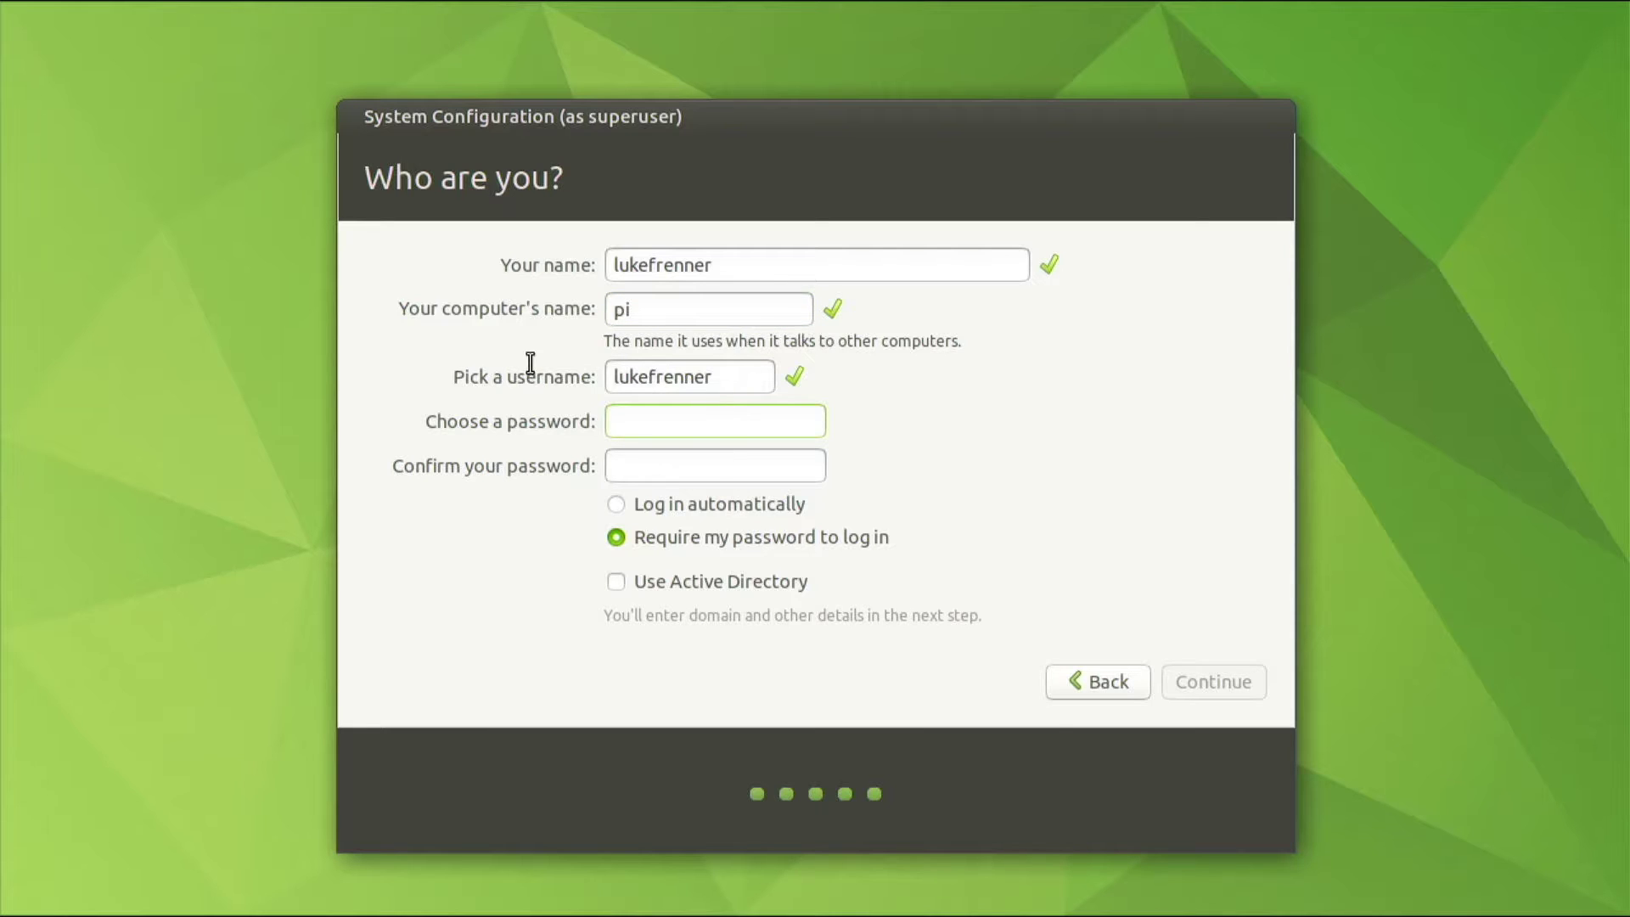
text(**********)
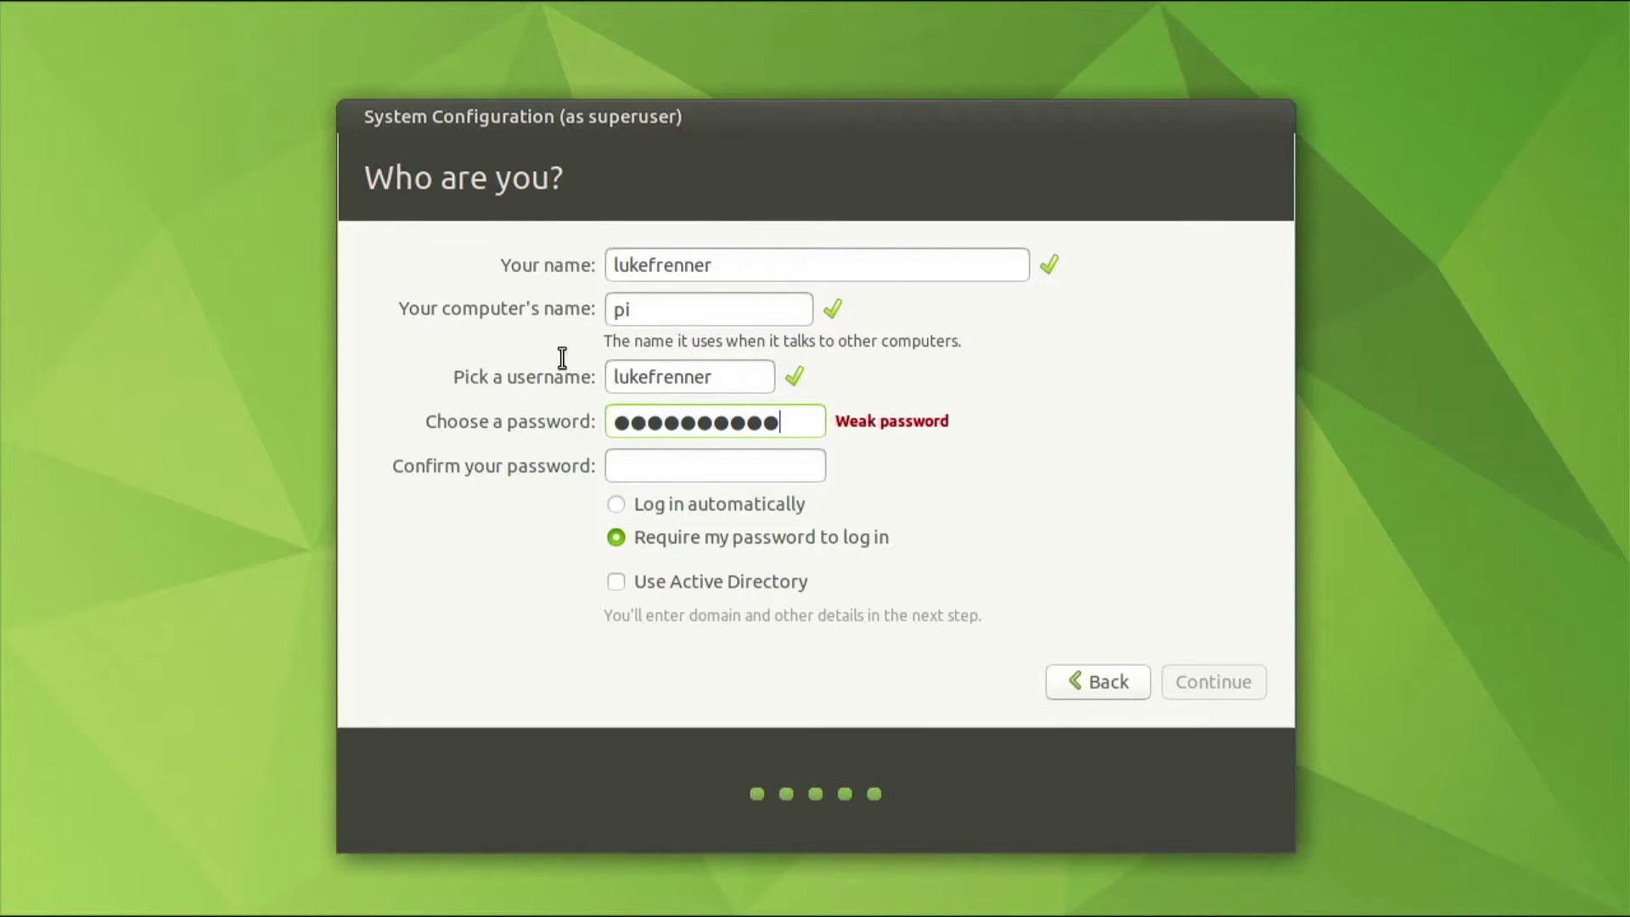
click(618, 467)
text(**********)
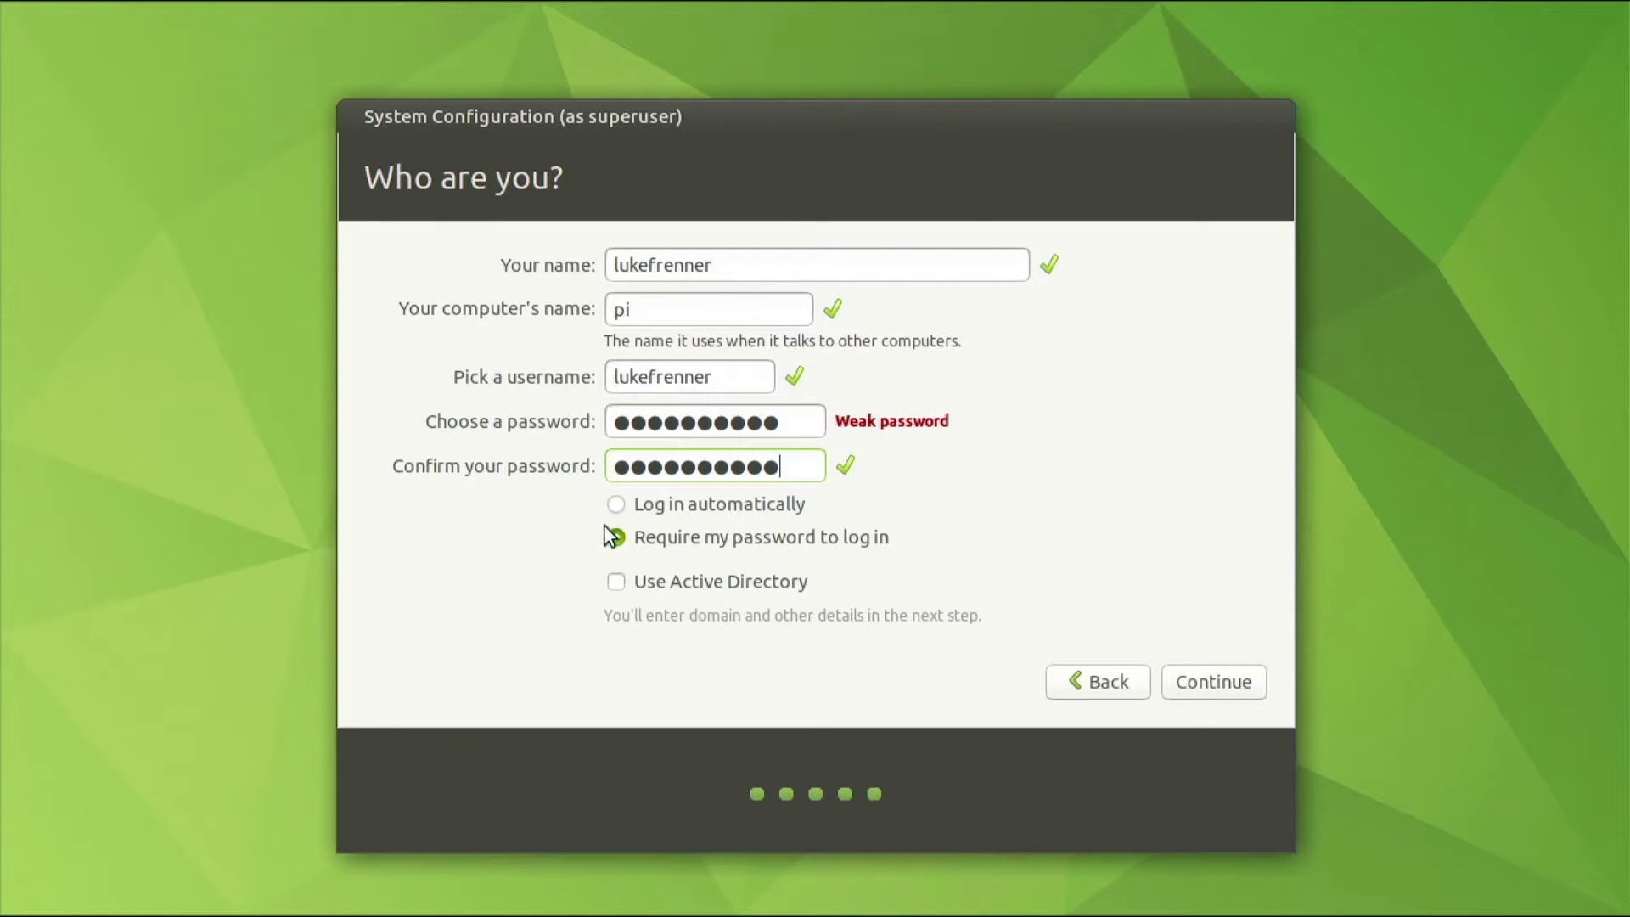
click(719, 507)
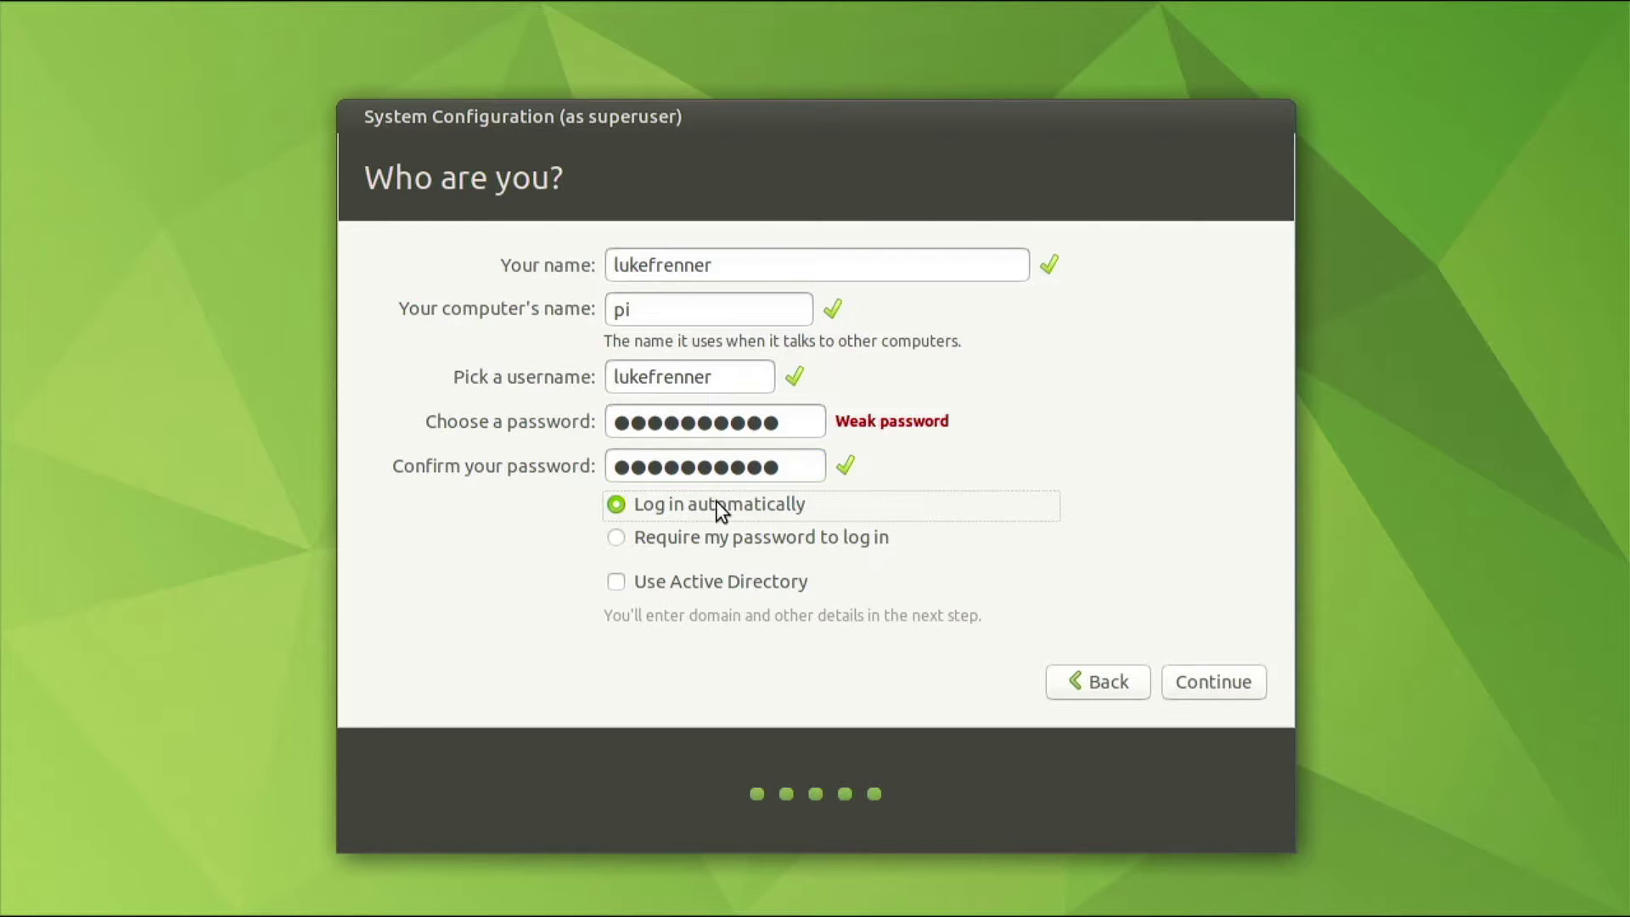
click(1235, 681)
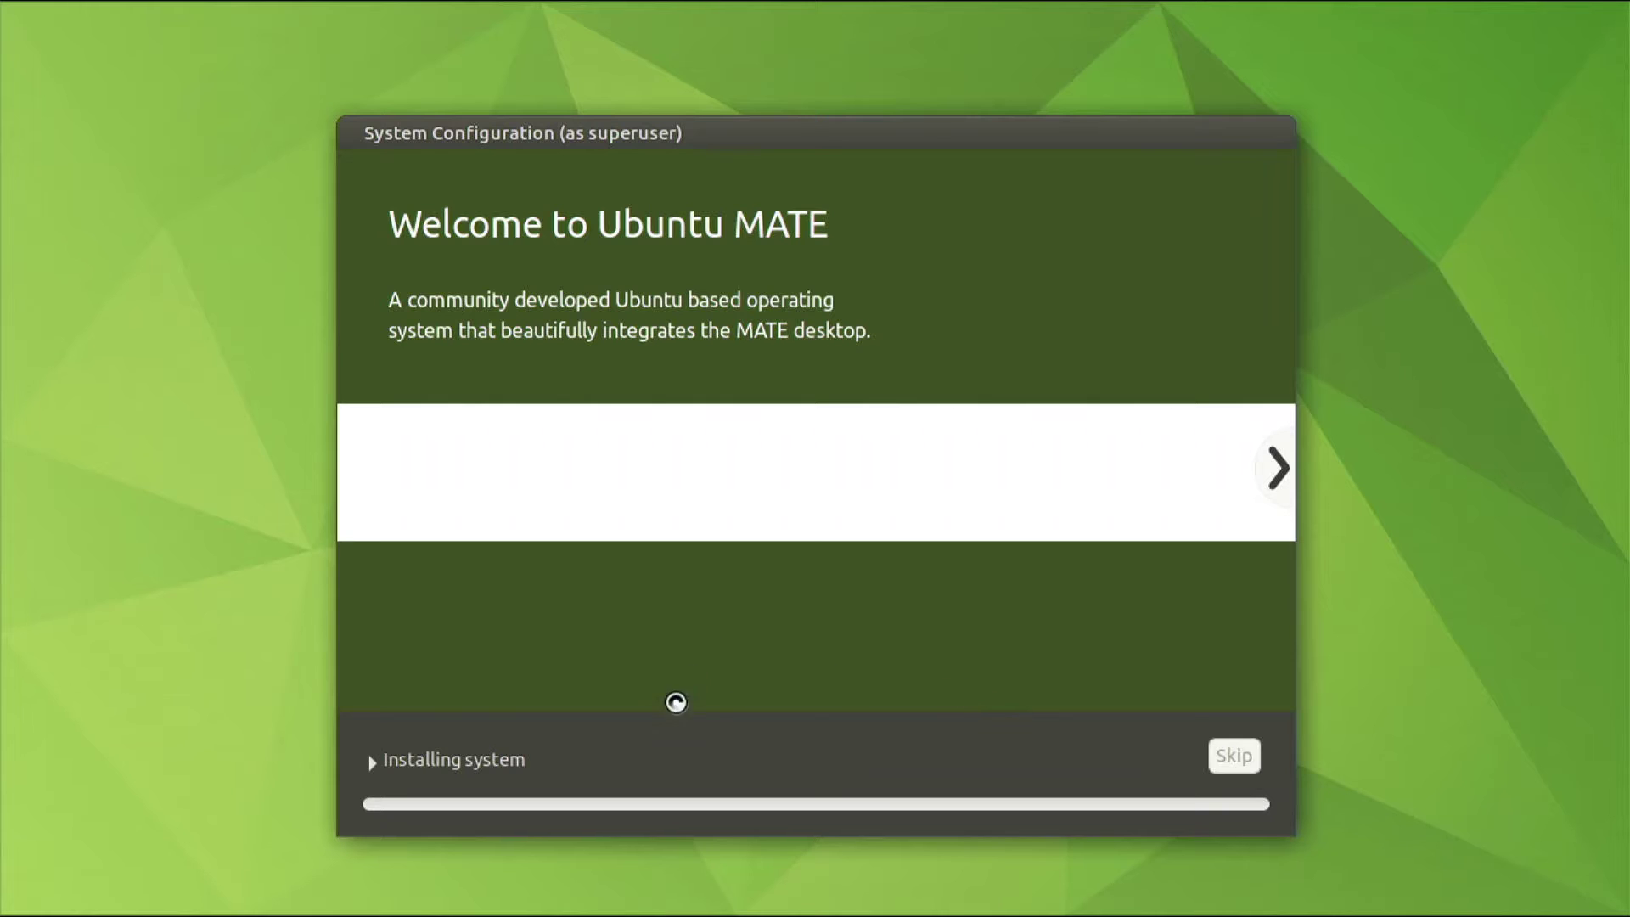
Show the installation details, then move and minimise the Welcome window once the desktop appears
click(430, 756)
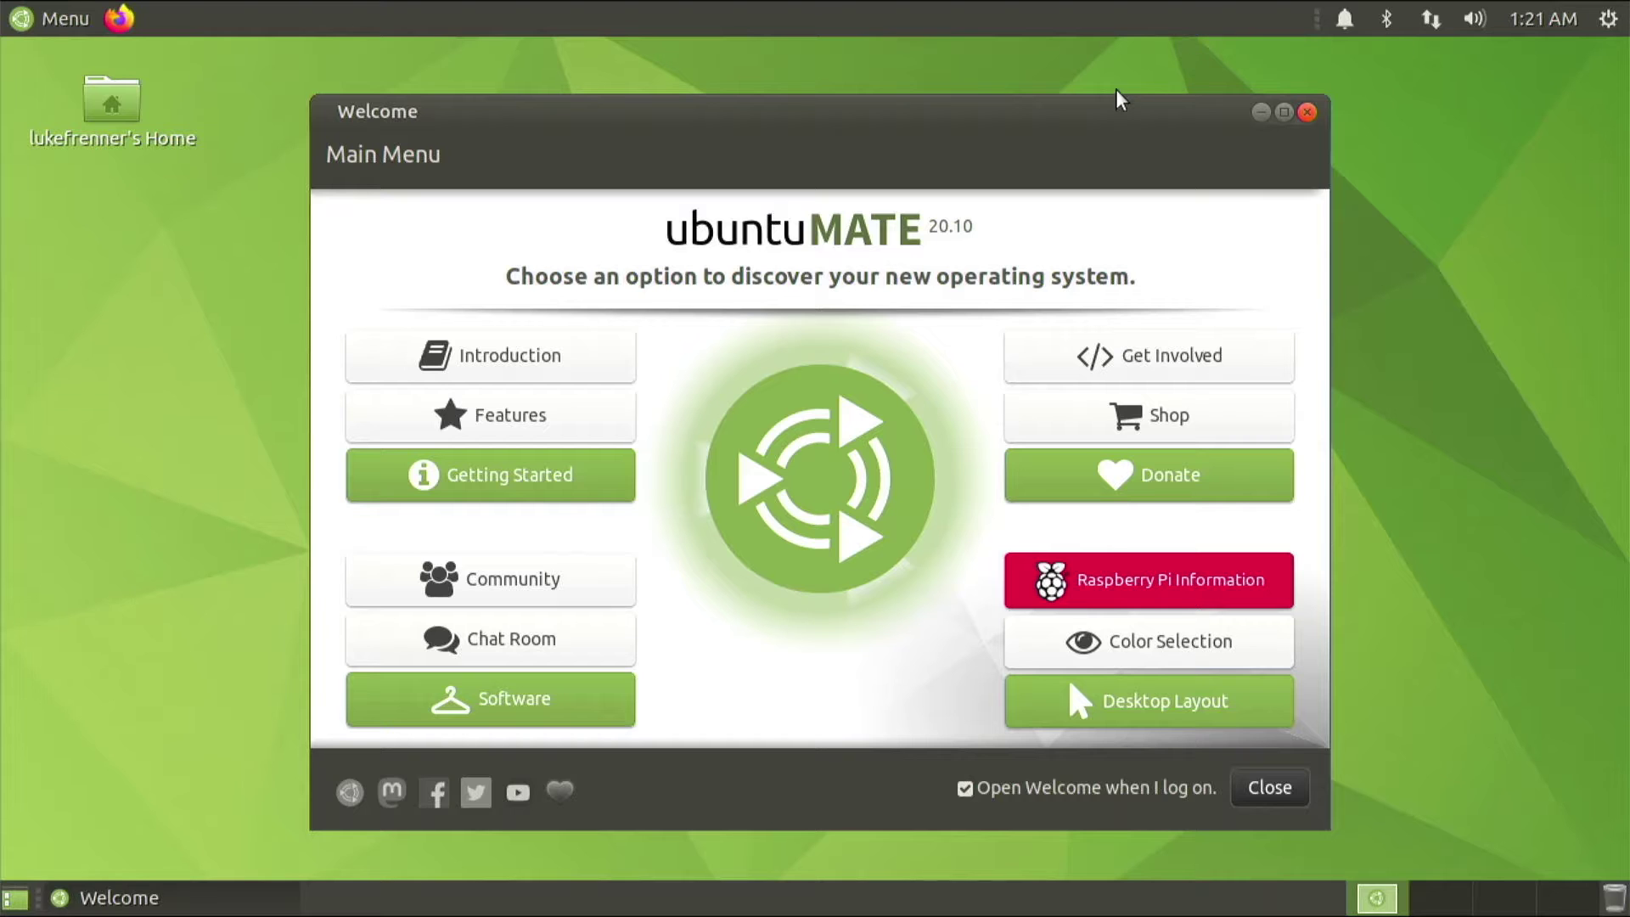
drag(1095, 109, 1061, 108)
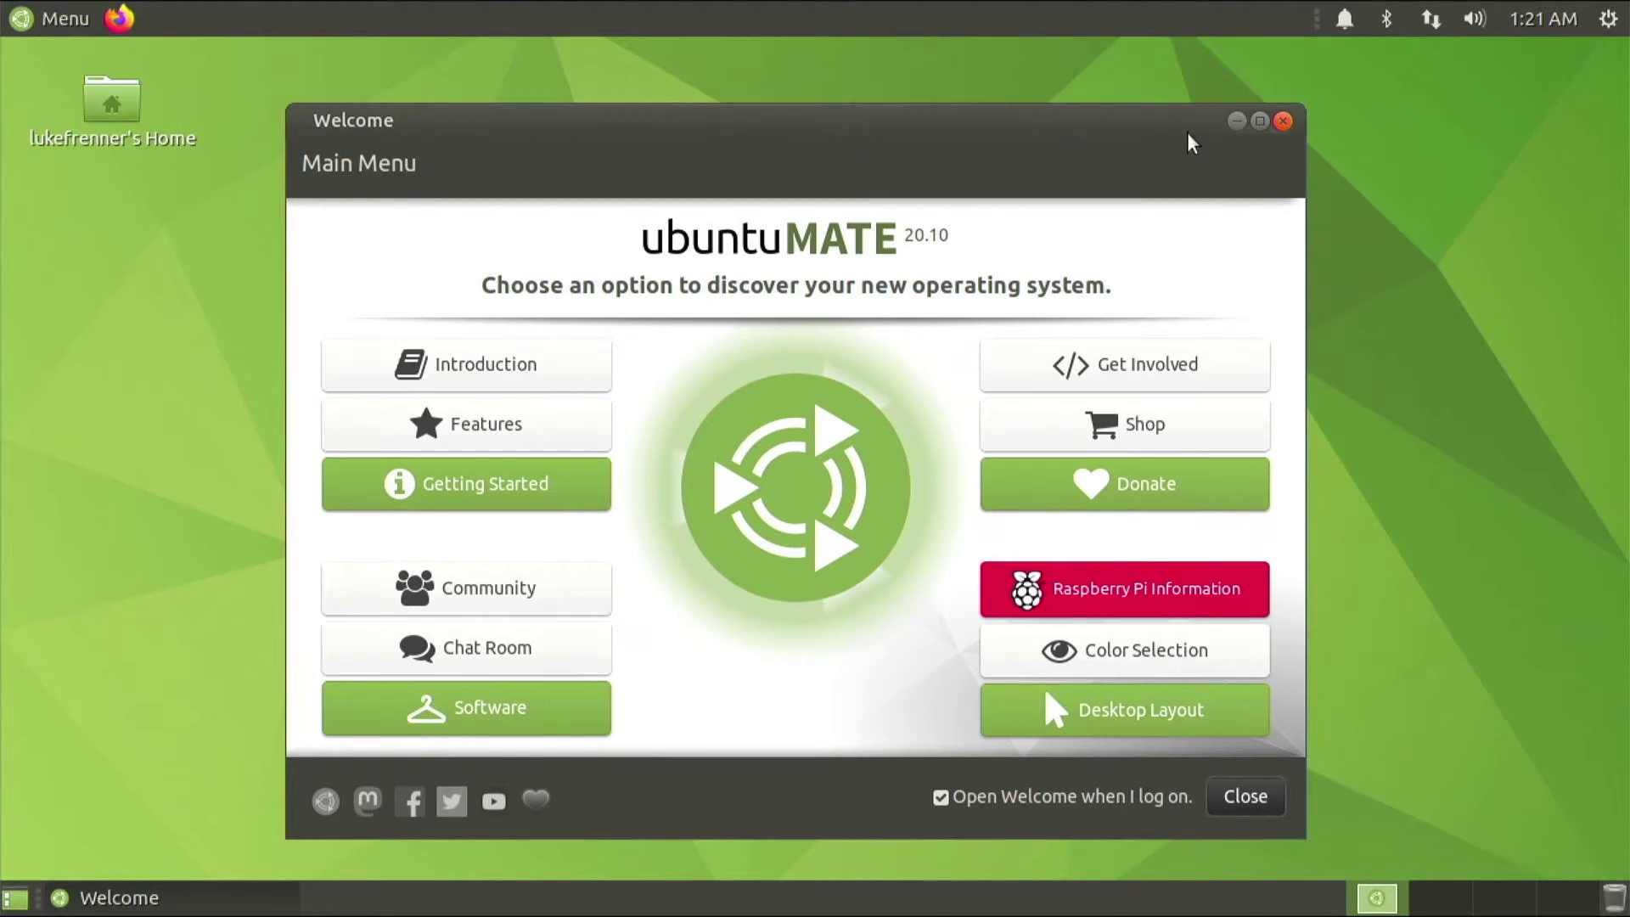
click(1236, 121)
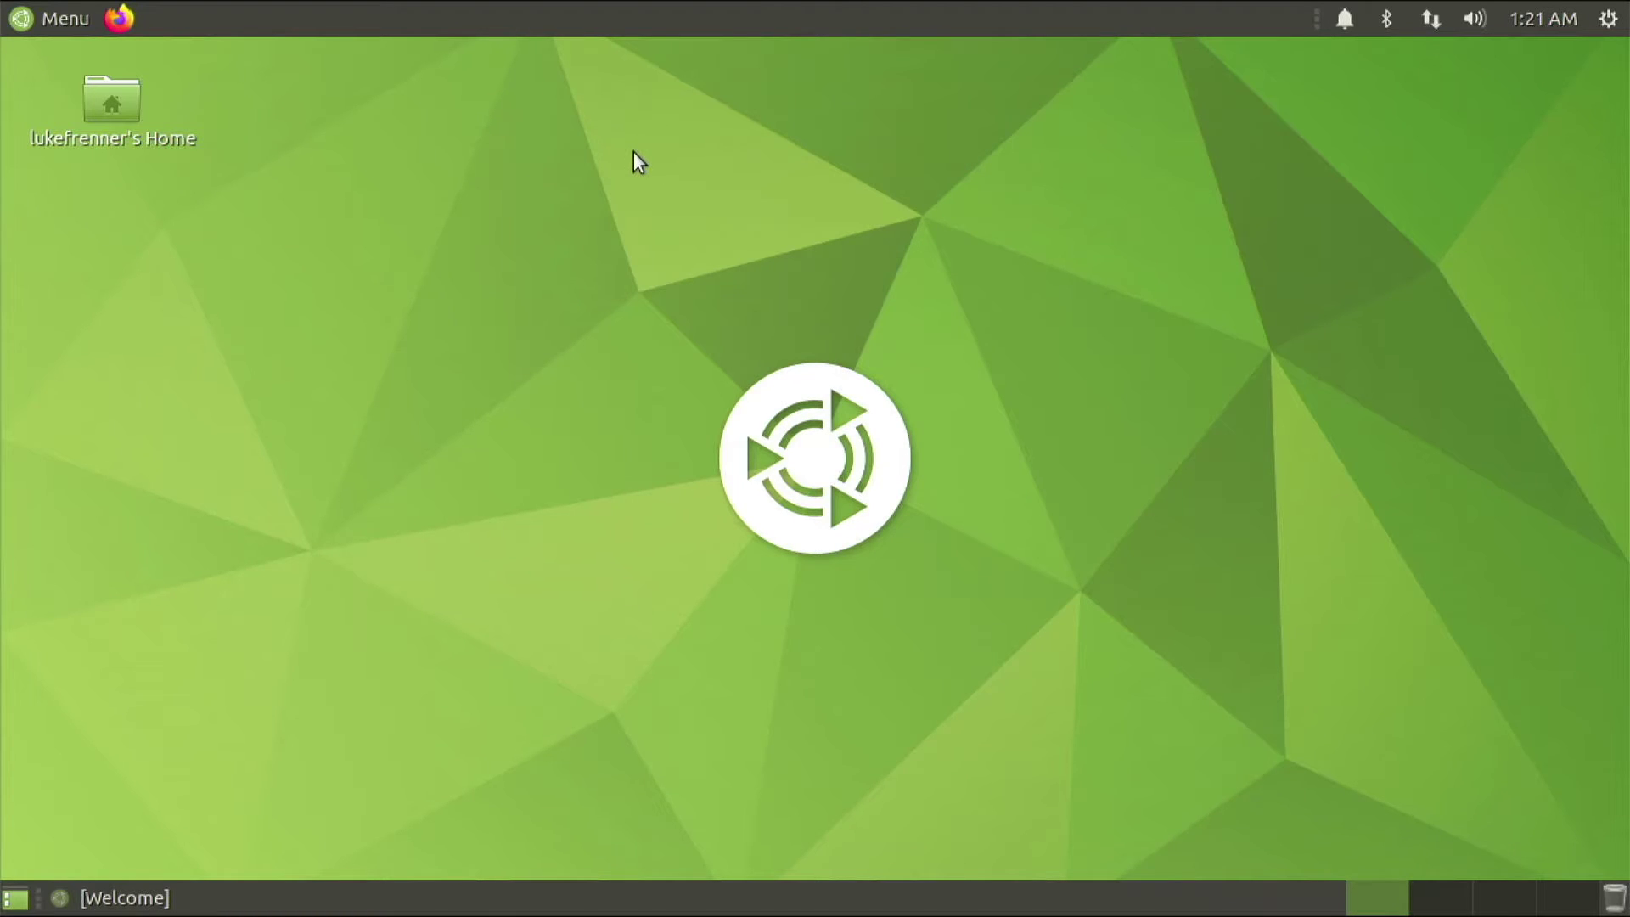
Open the display settings in the MATE Control Center
click(16, 17)
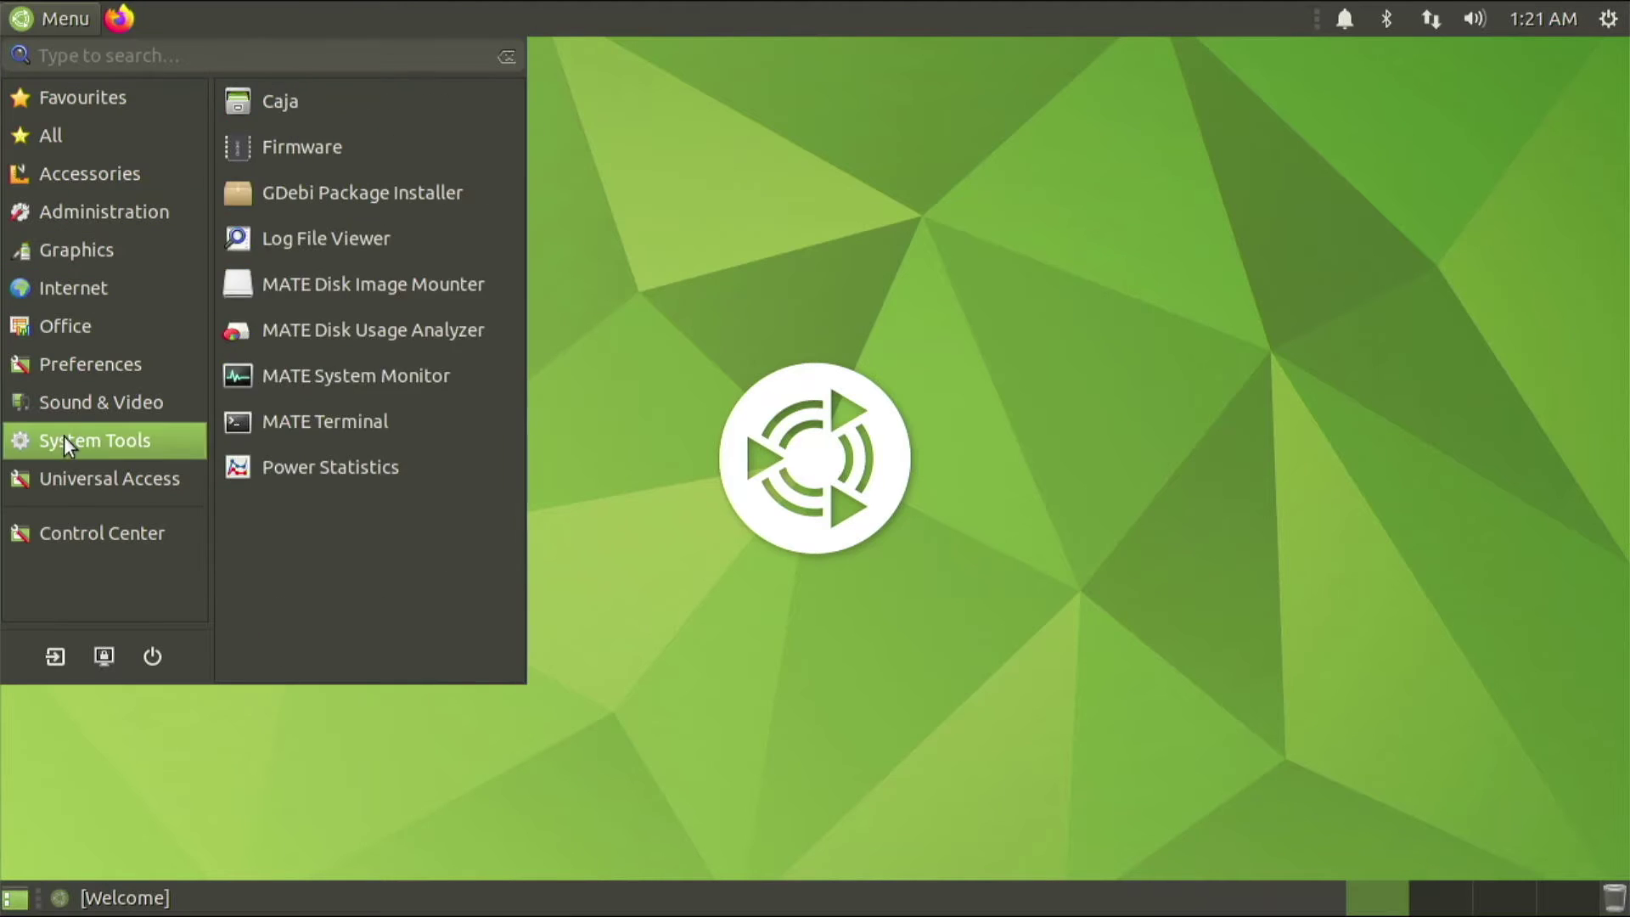
click(42, 521)
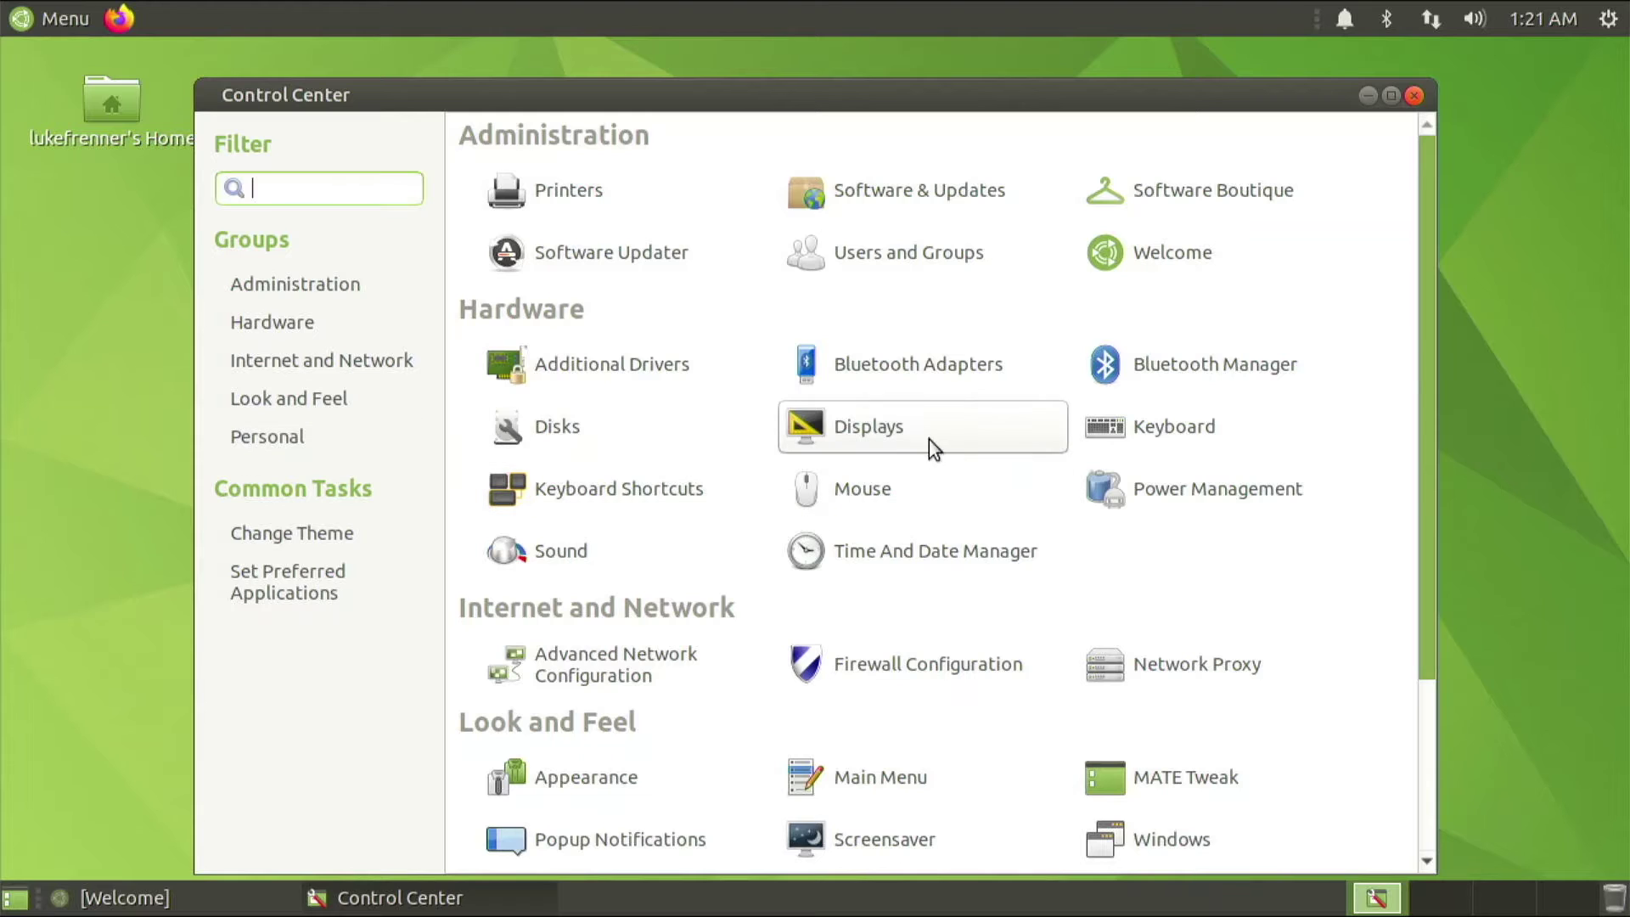
click(914, 430)
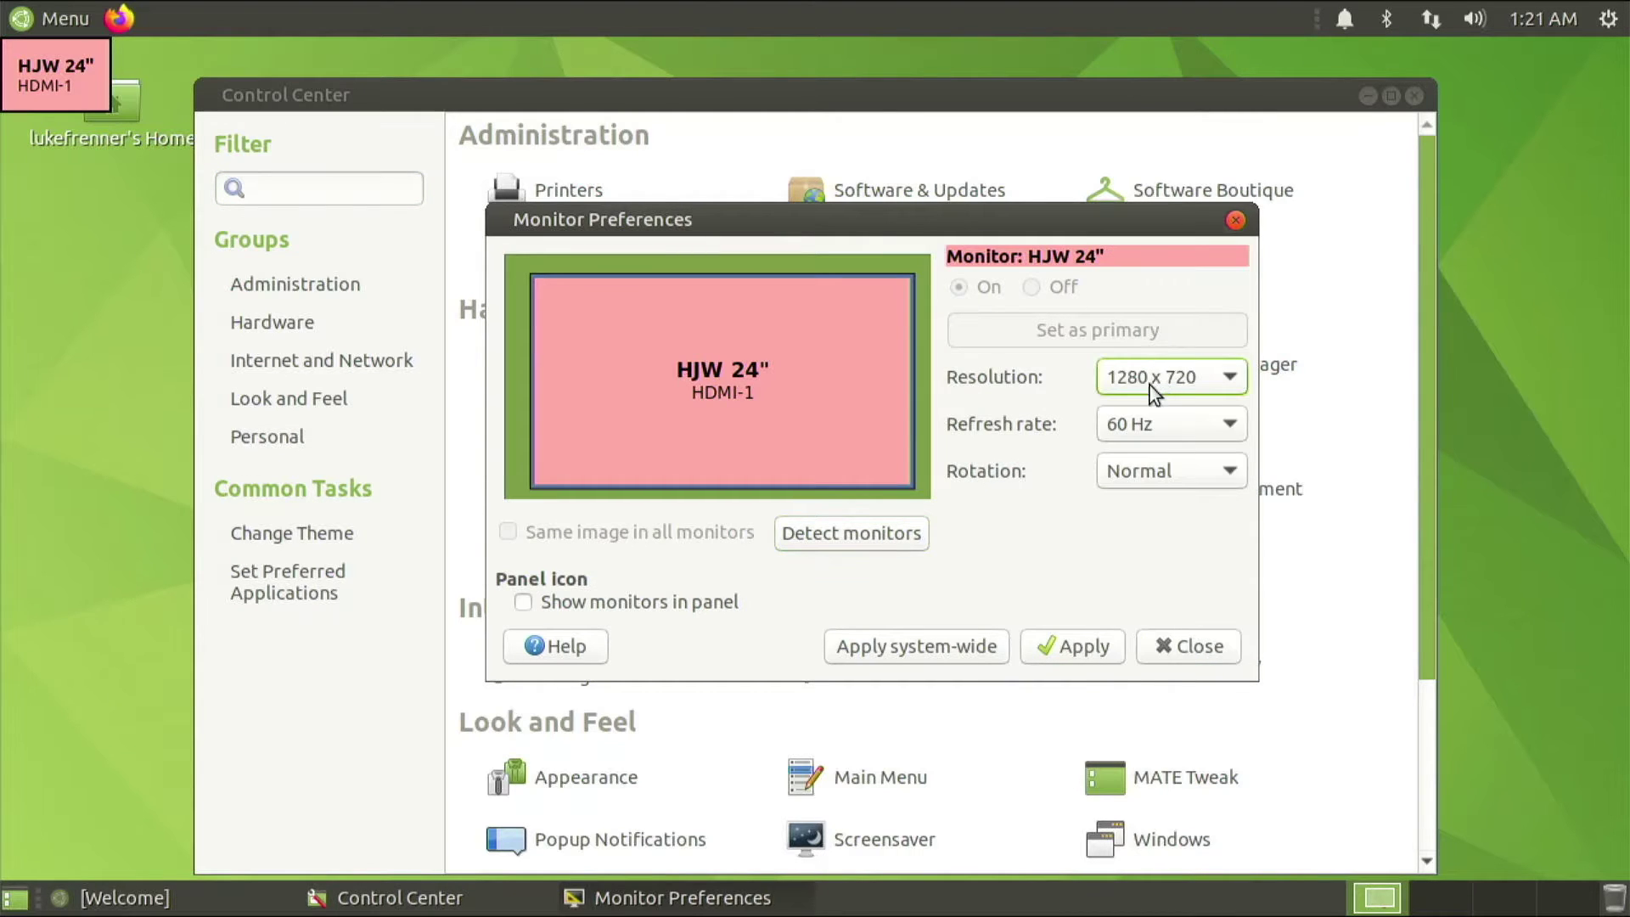
Apply and keep a 1920 x 1080 resolution, then close Monitor Preferences and Control Center
click(1149, 385)
scroll(1148, 375, up, 1)
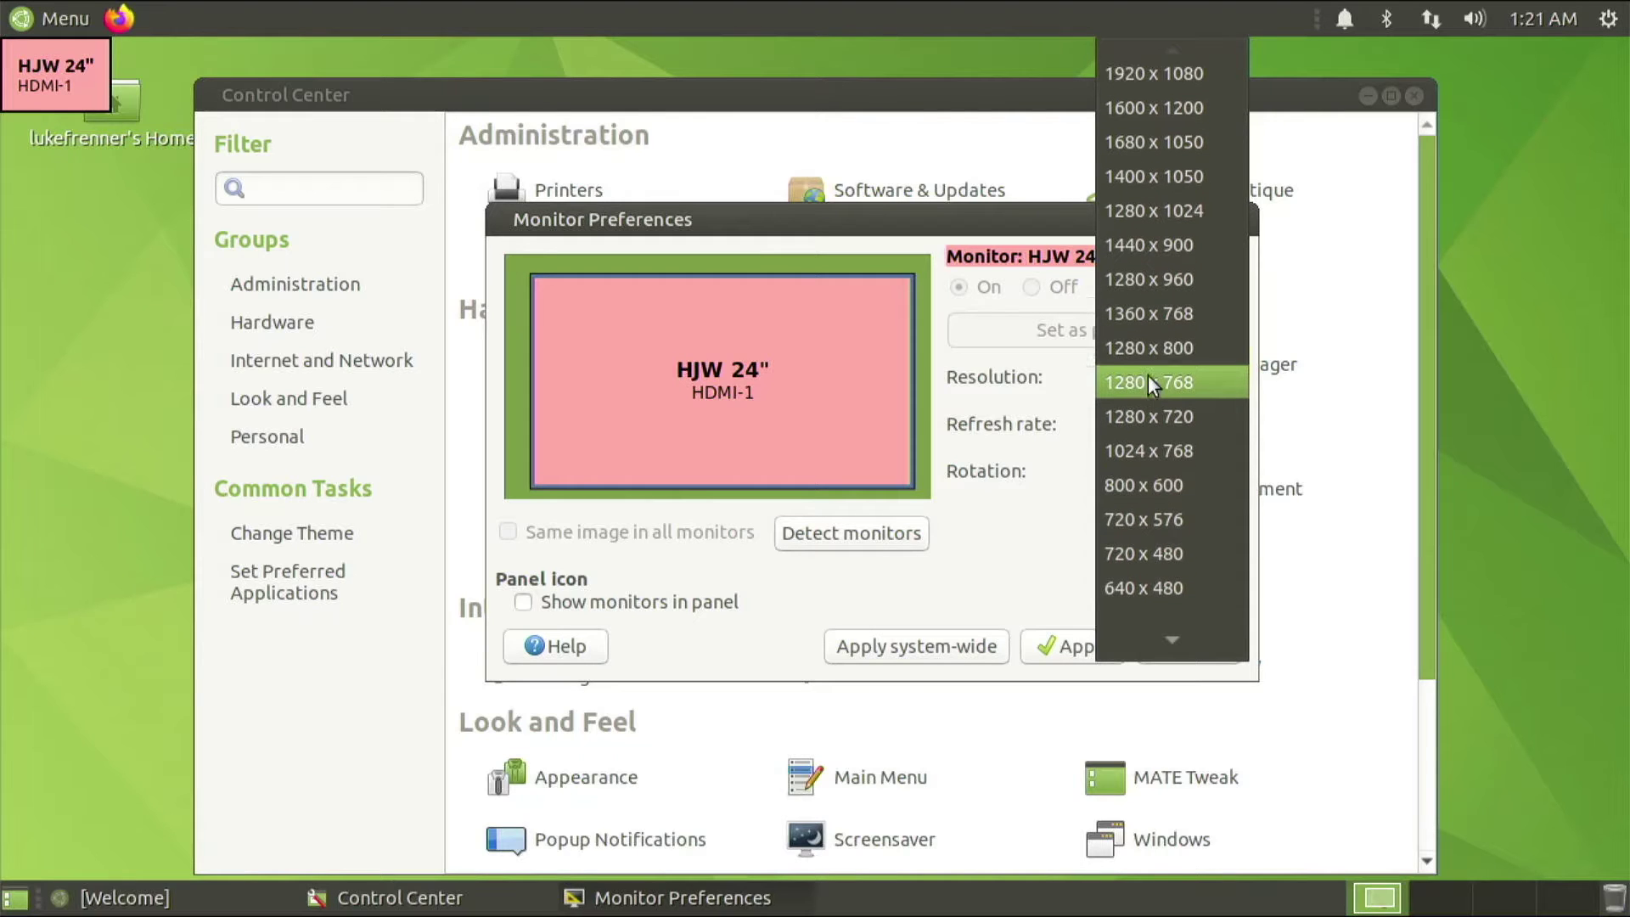
mouse_move(1128, 44)
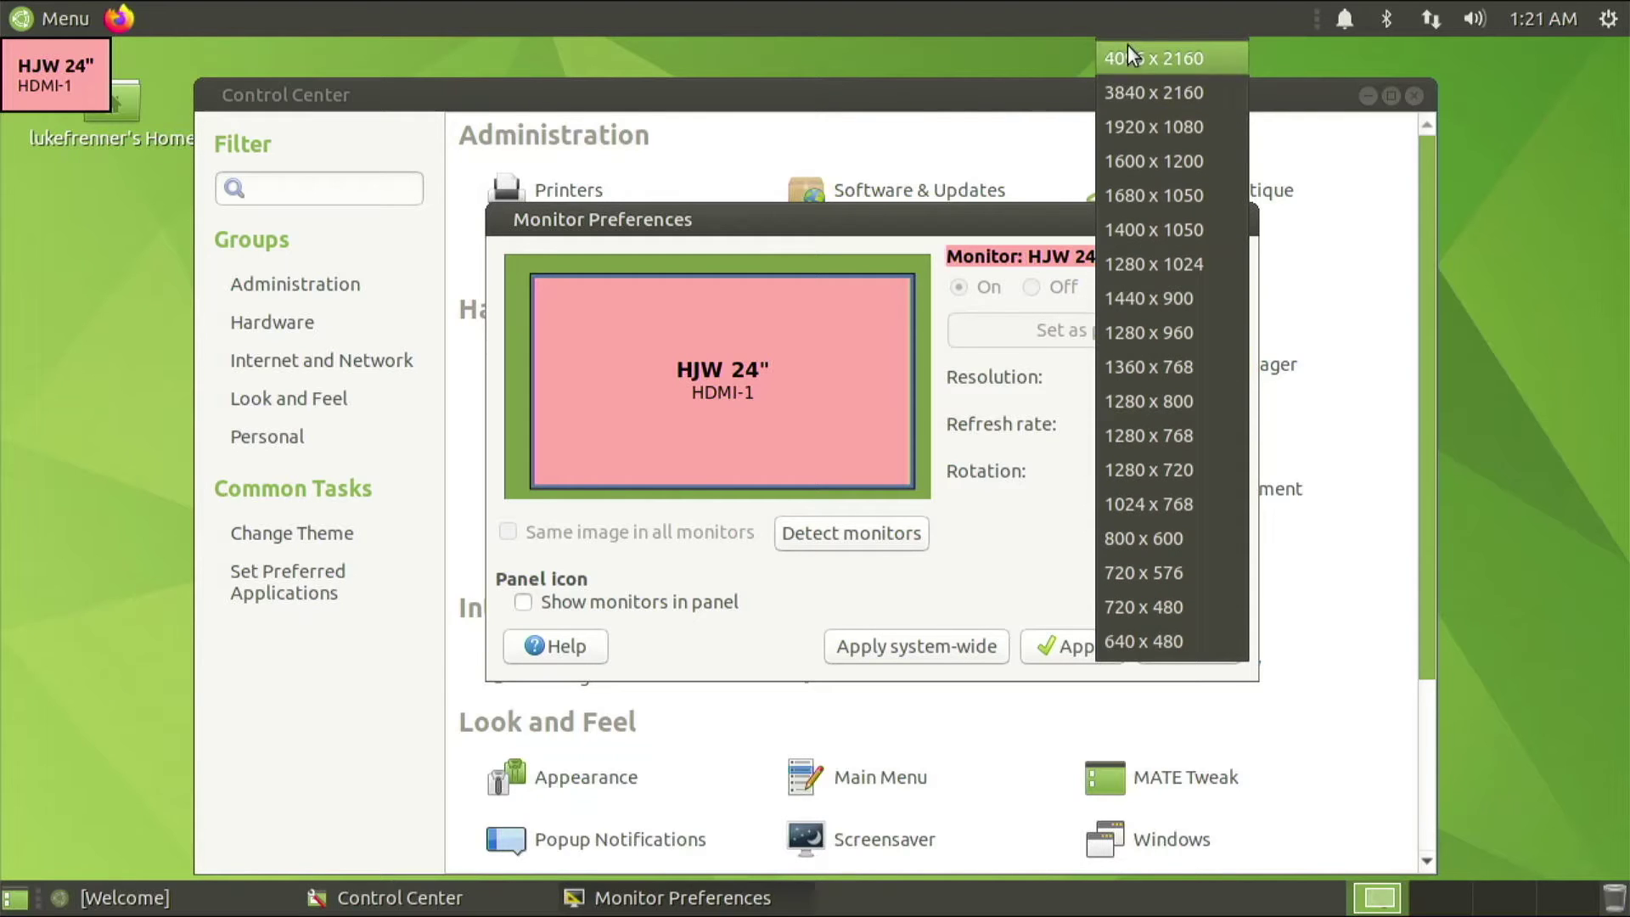
click(1128, 134)
click(1110, 653)
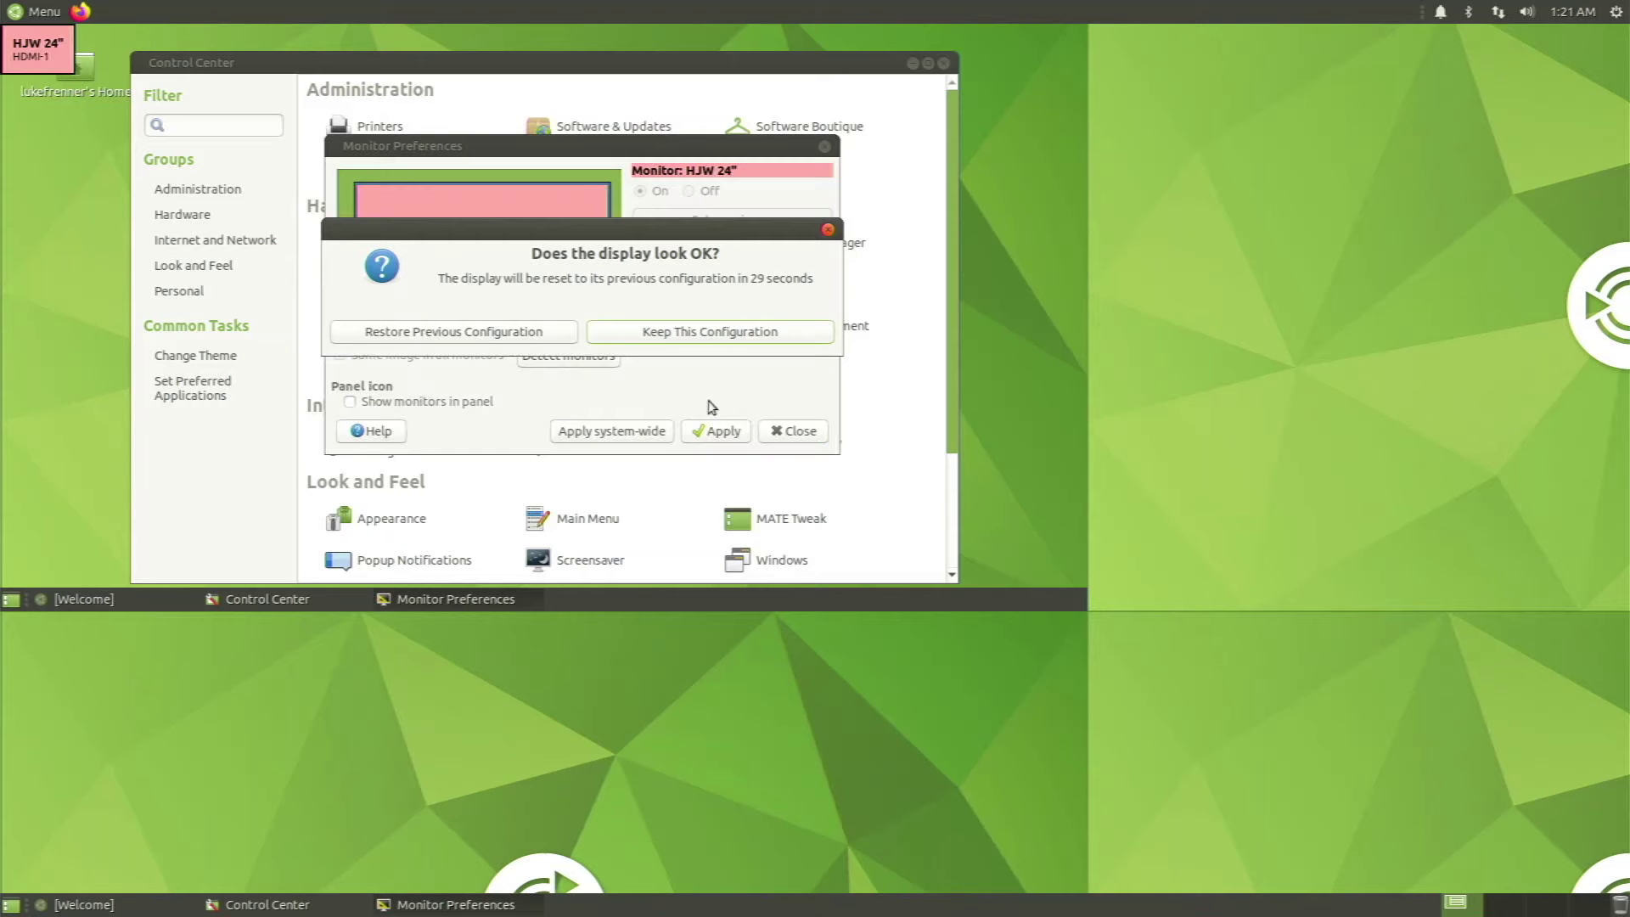
click(689, 333)
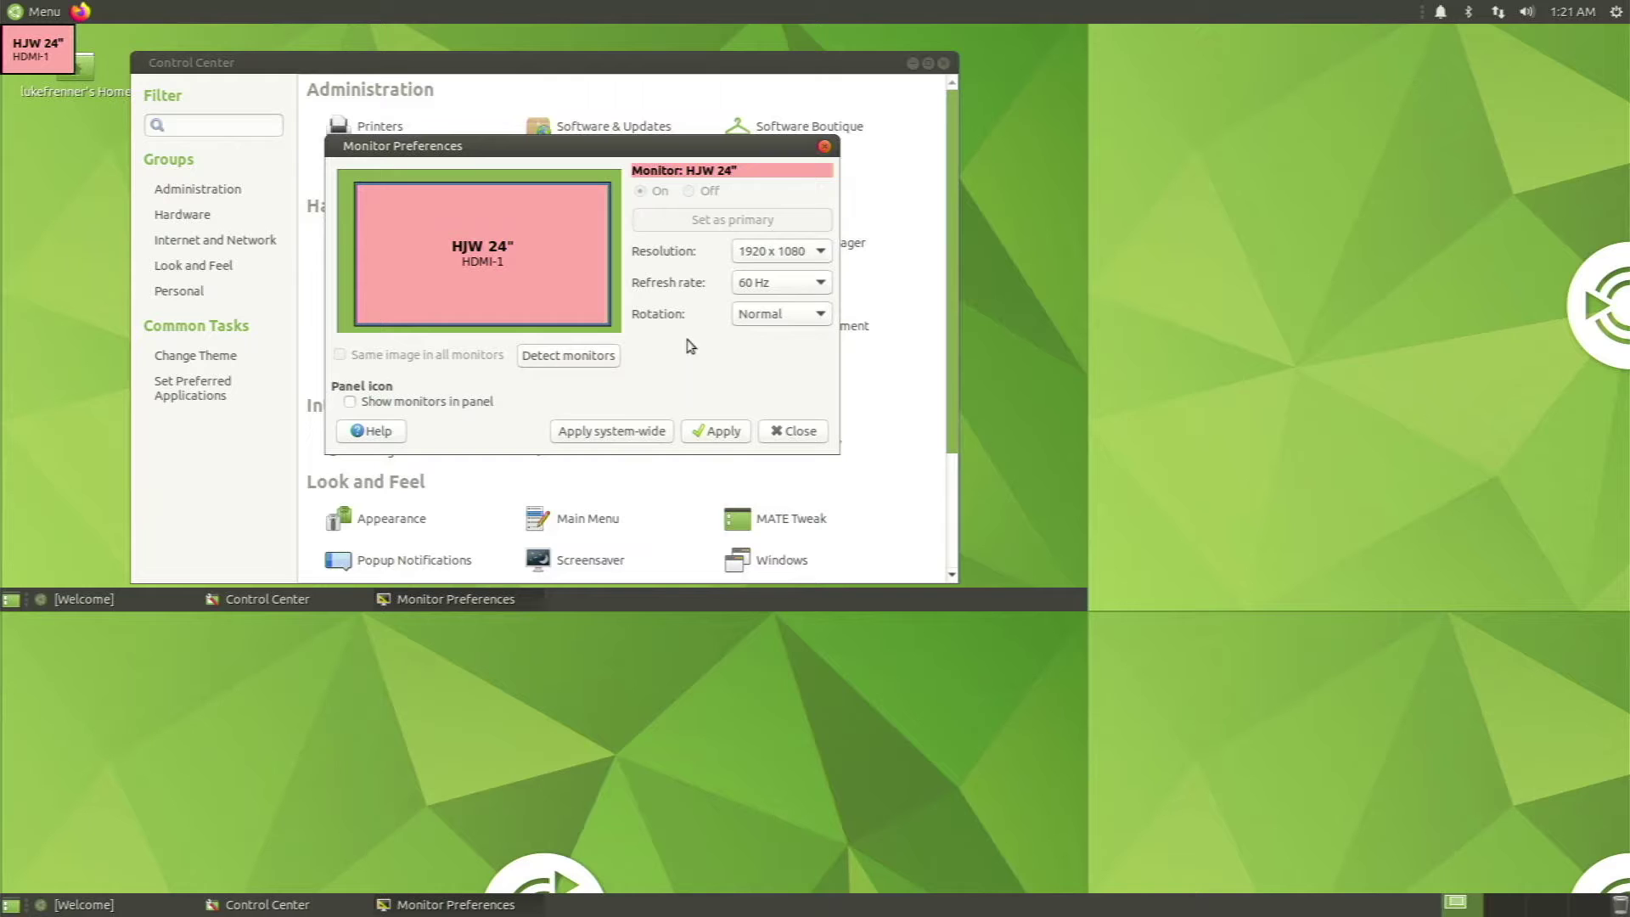
click(791, 431)
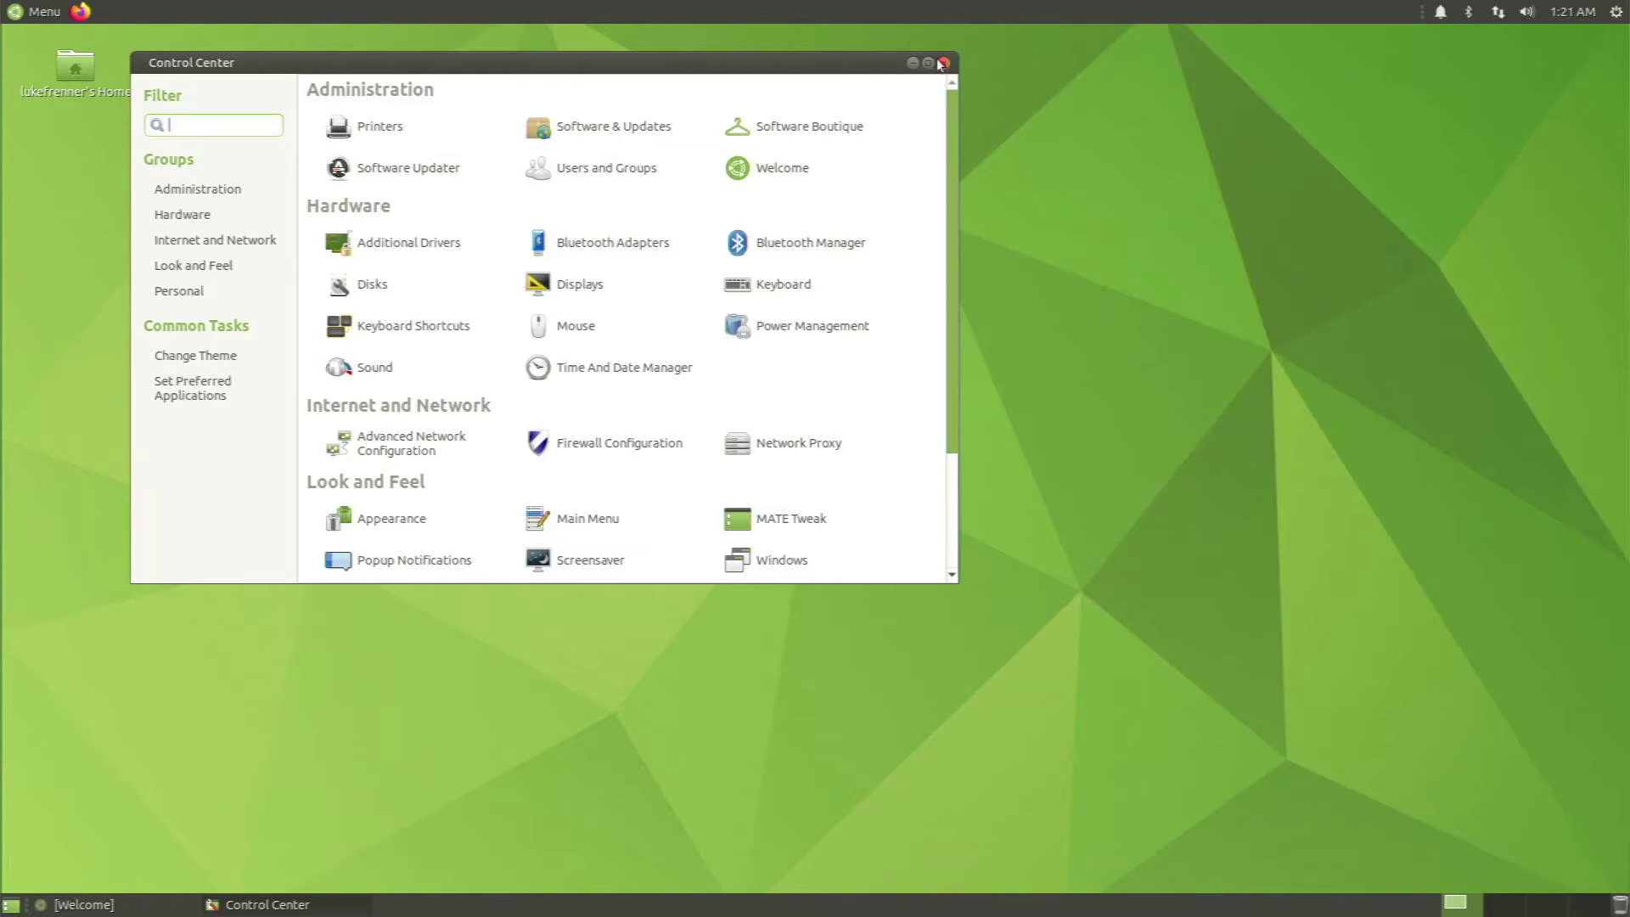
click(943, 63)
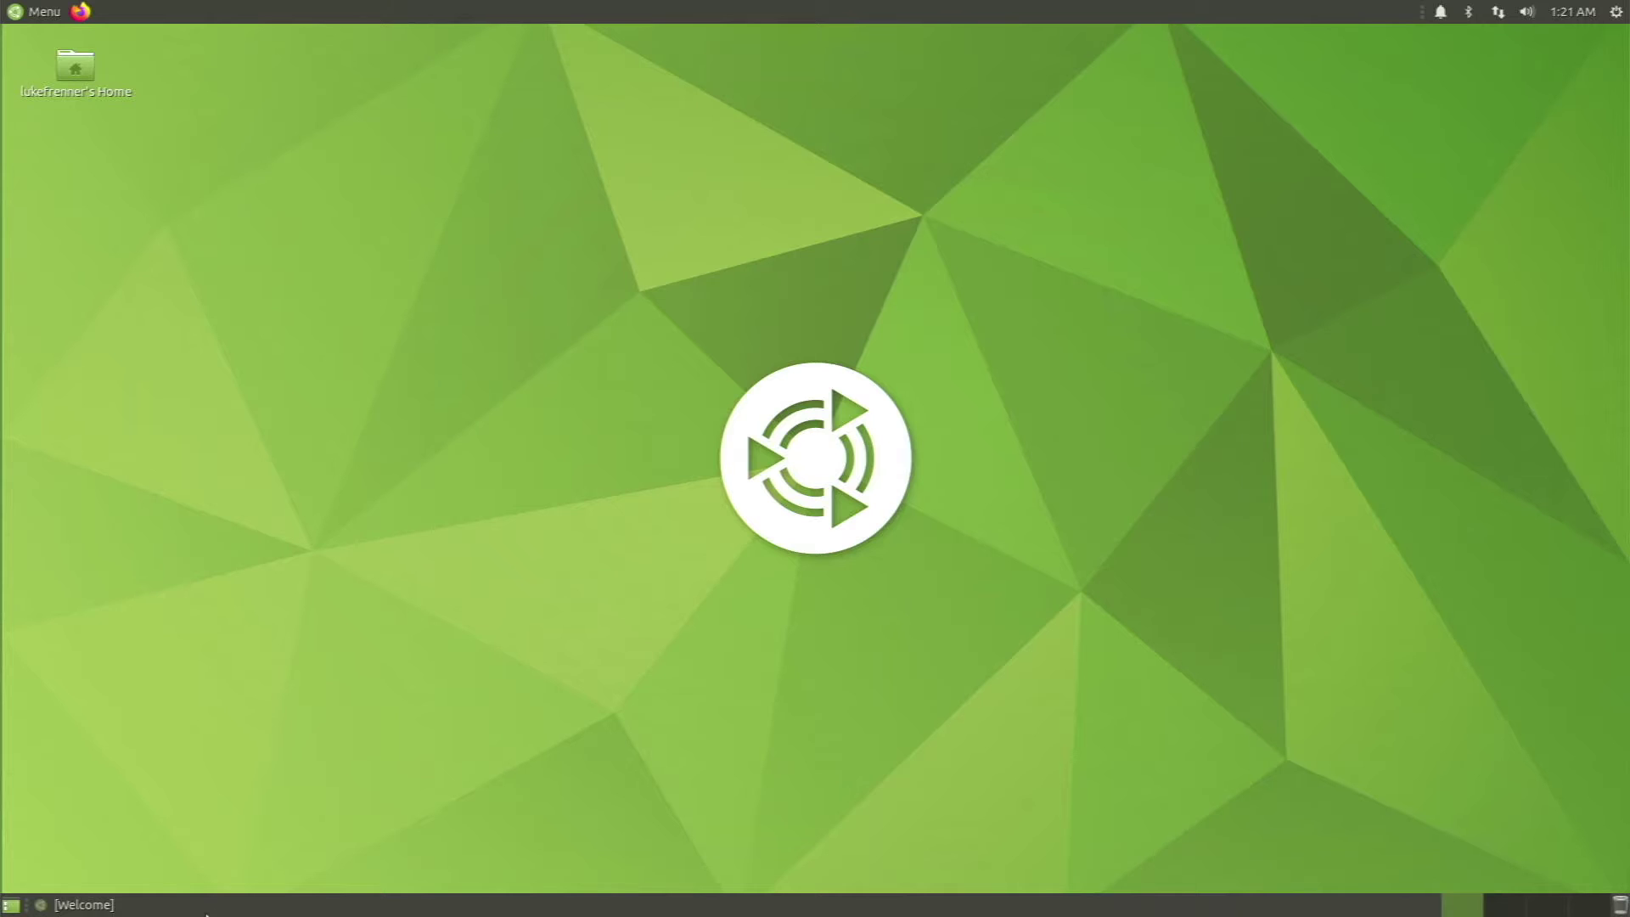
Restore the Welcome window from the taskbar, centre it, and open Desktop Layout
click(177, 905)
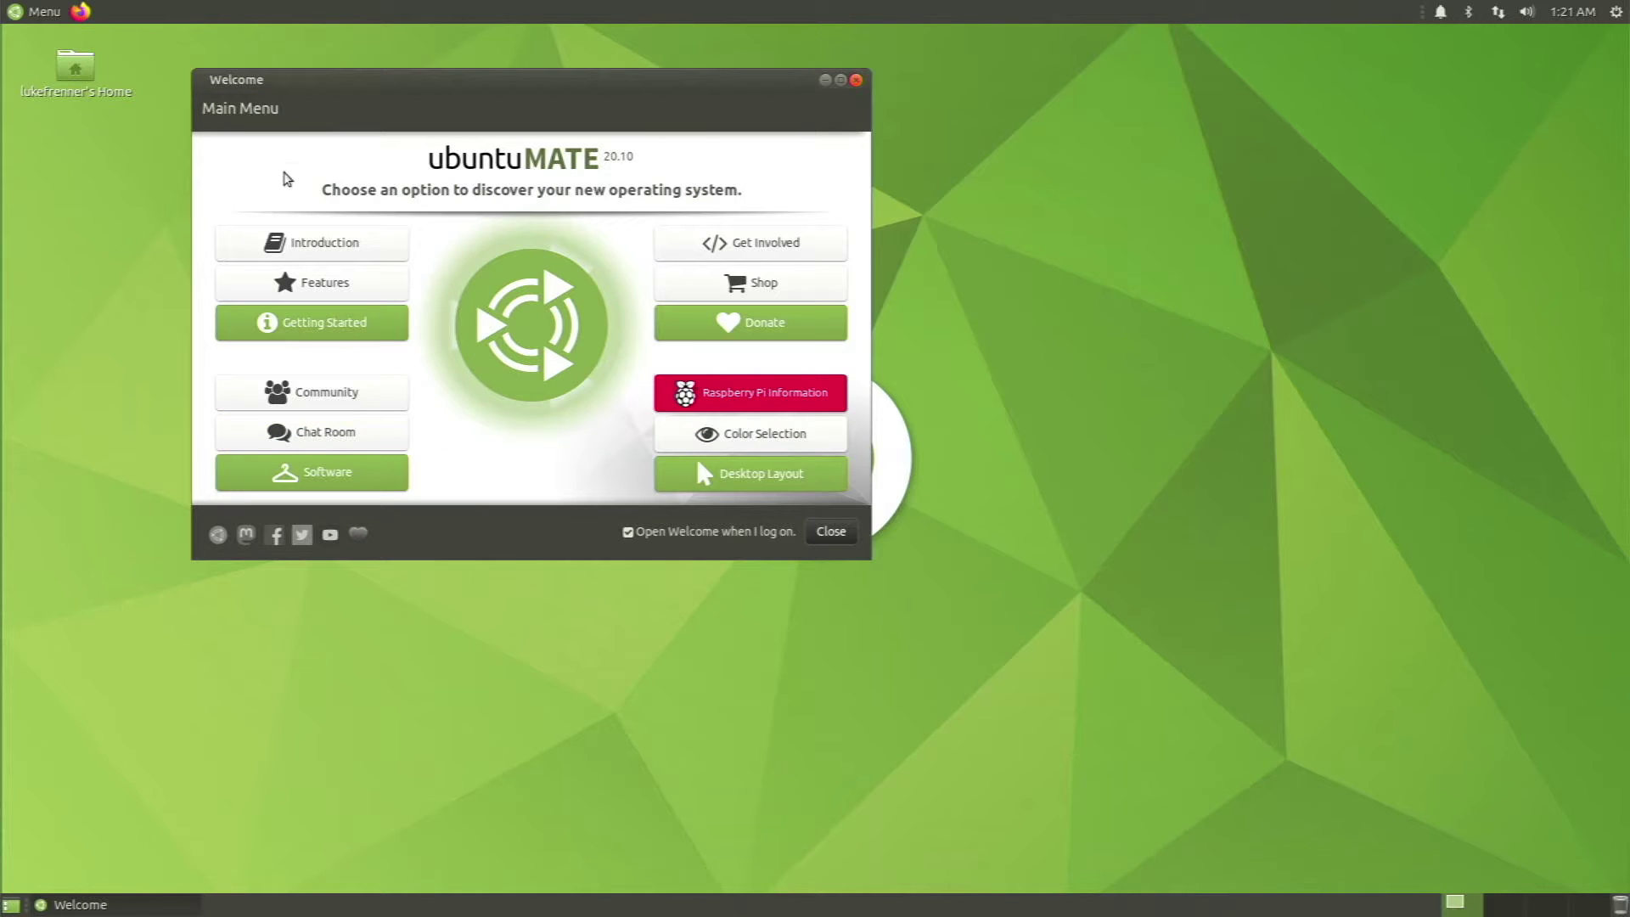
drag(356, 81, 462, 149)
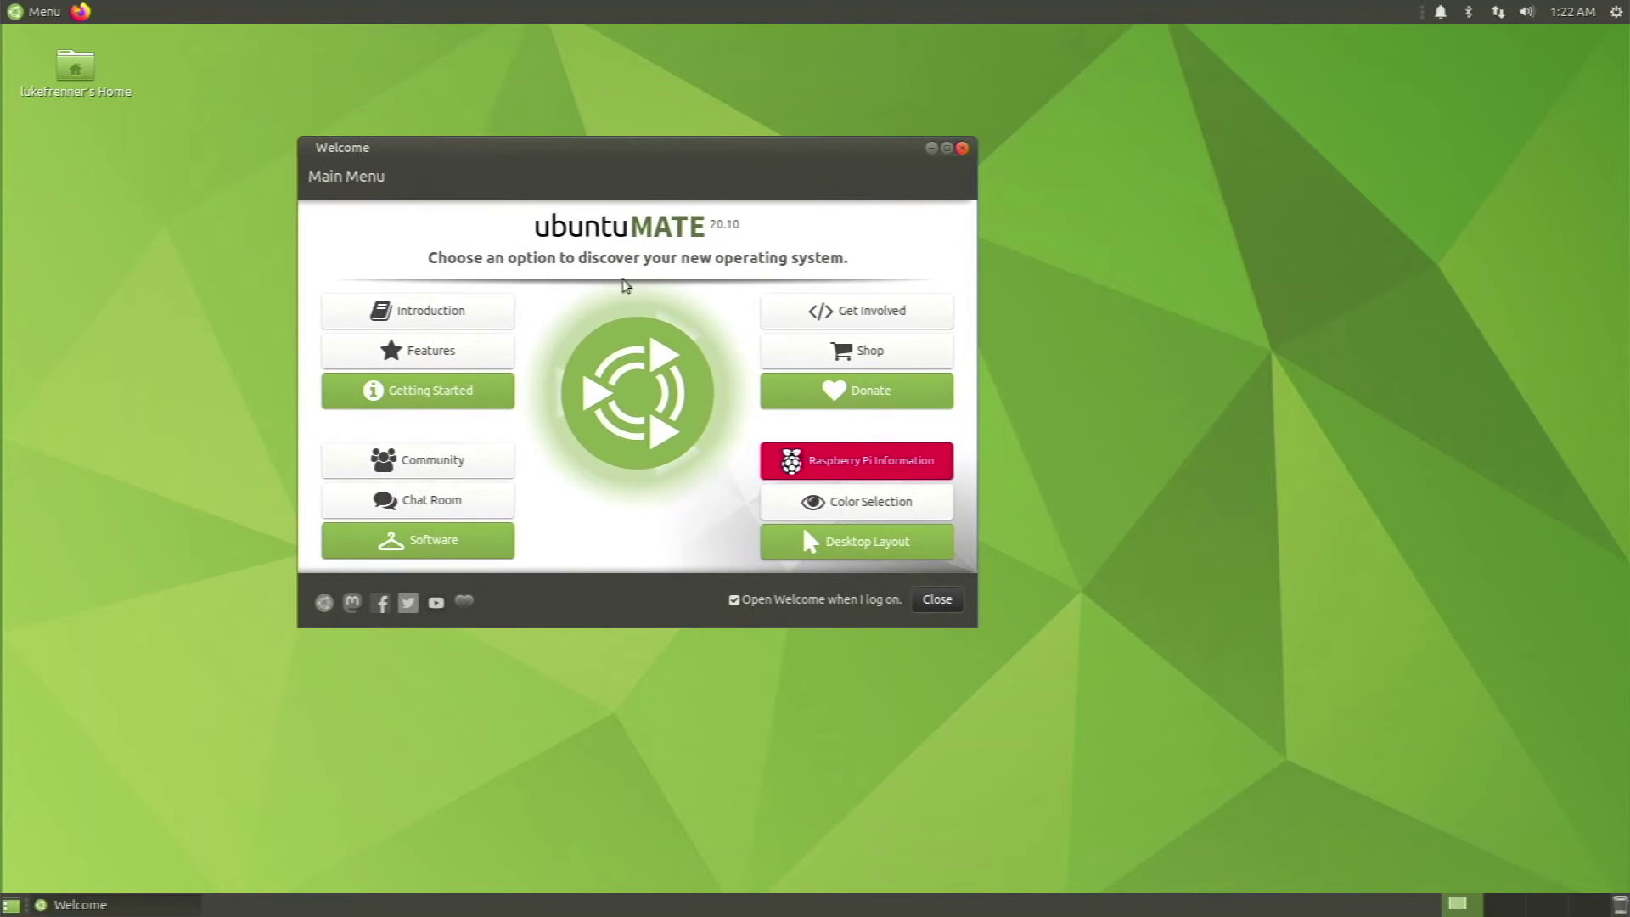
click(831, 556)
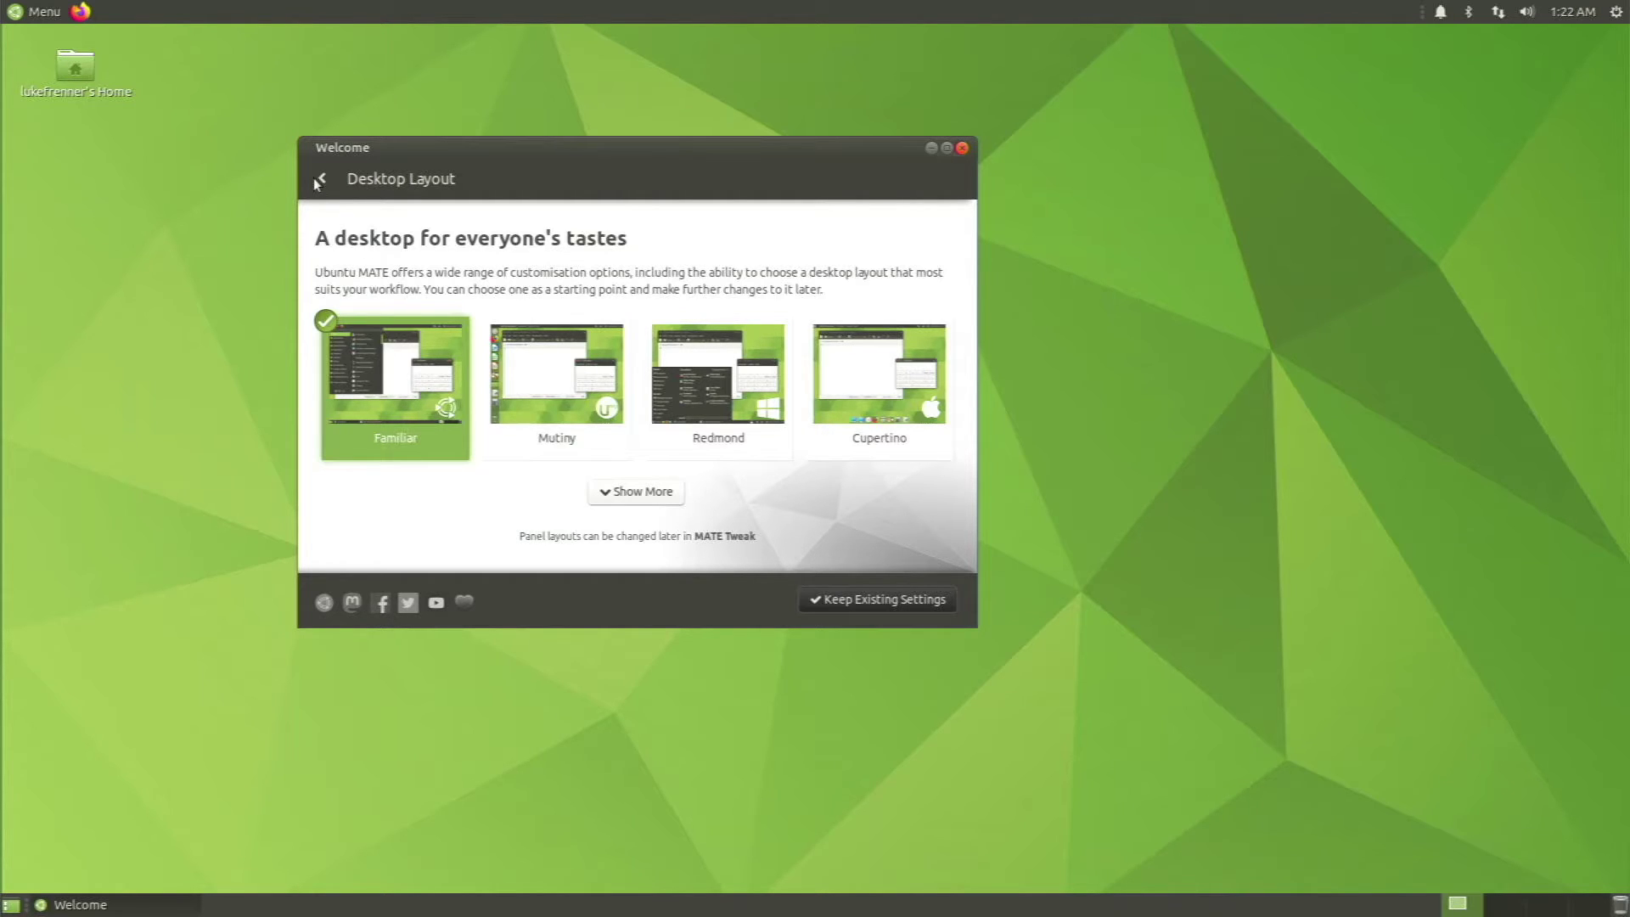
Show More layouts and scroll through Traditional, Contemporary, Netbook and Pantheon
click(625, 489)
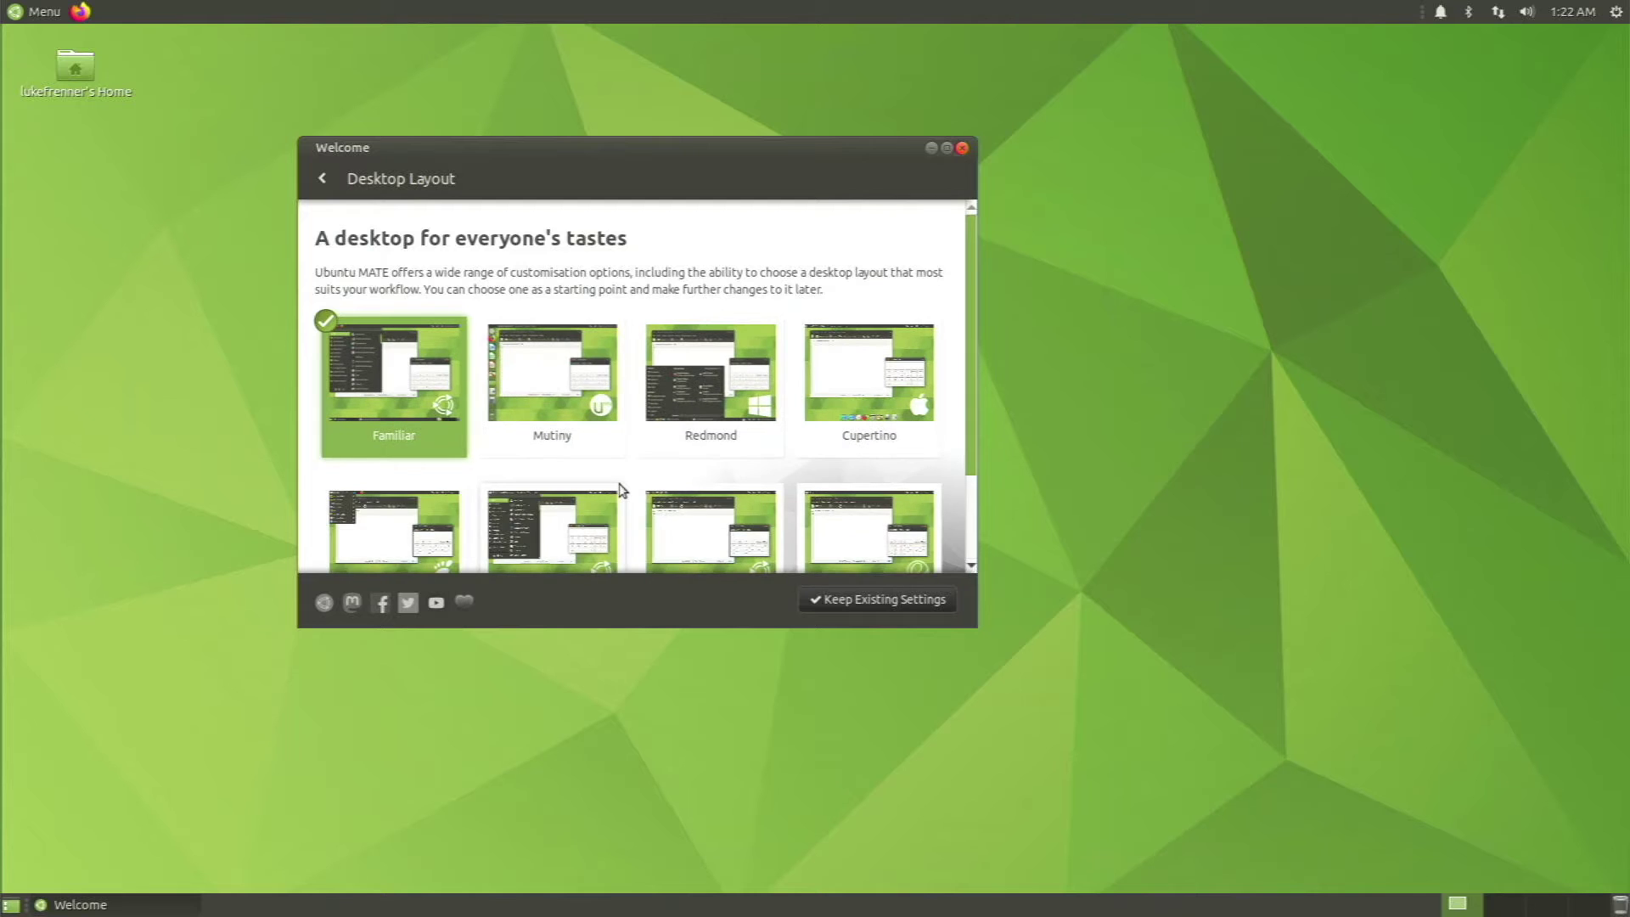
scroll(611, 494, down, 3)
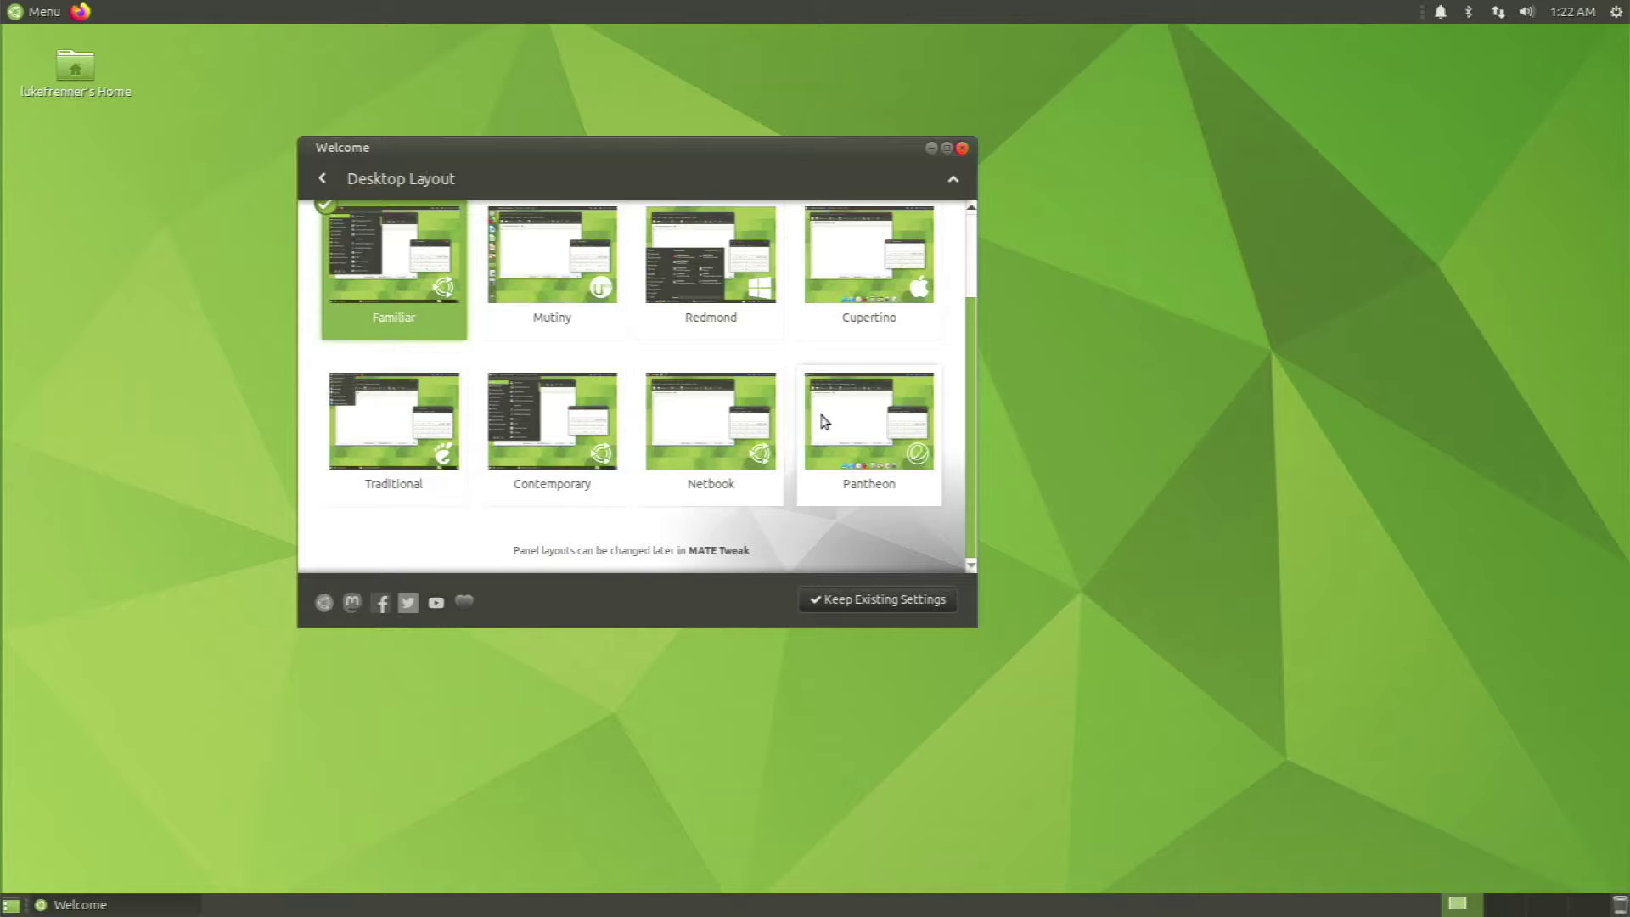
scroll(820, 420, up, 3)
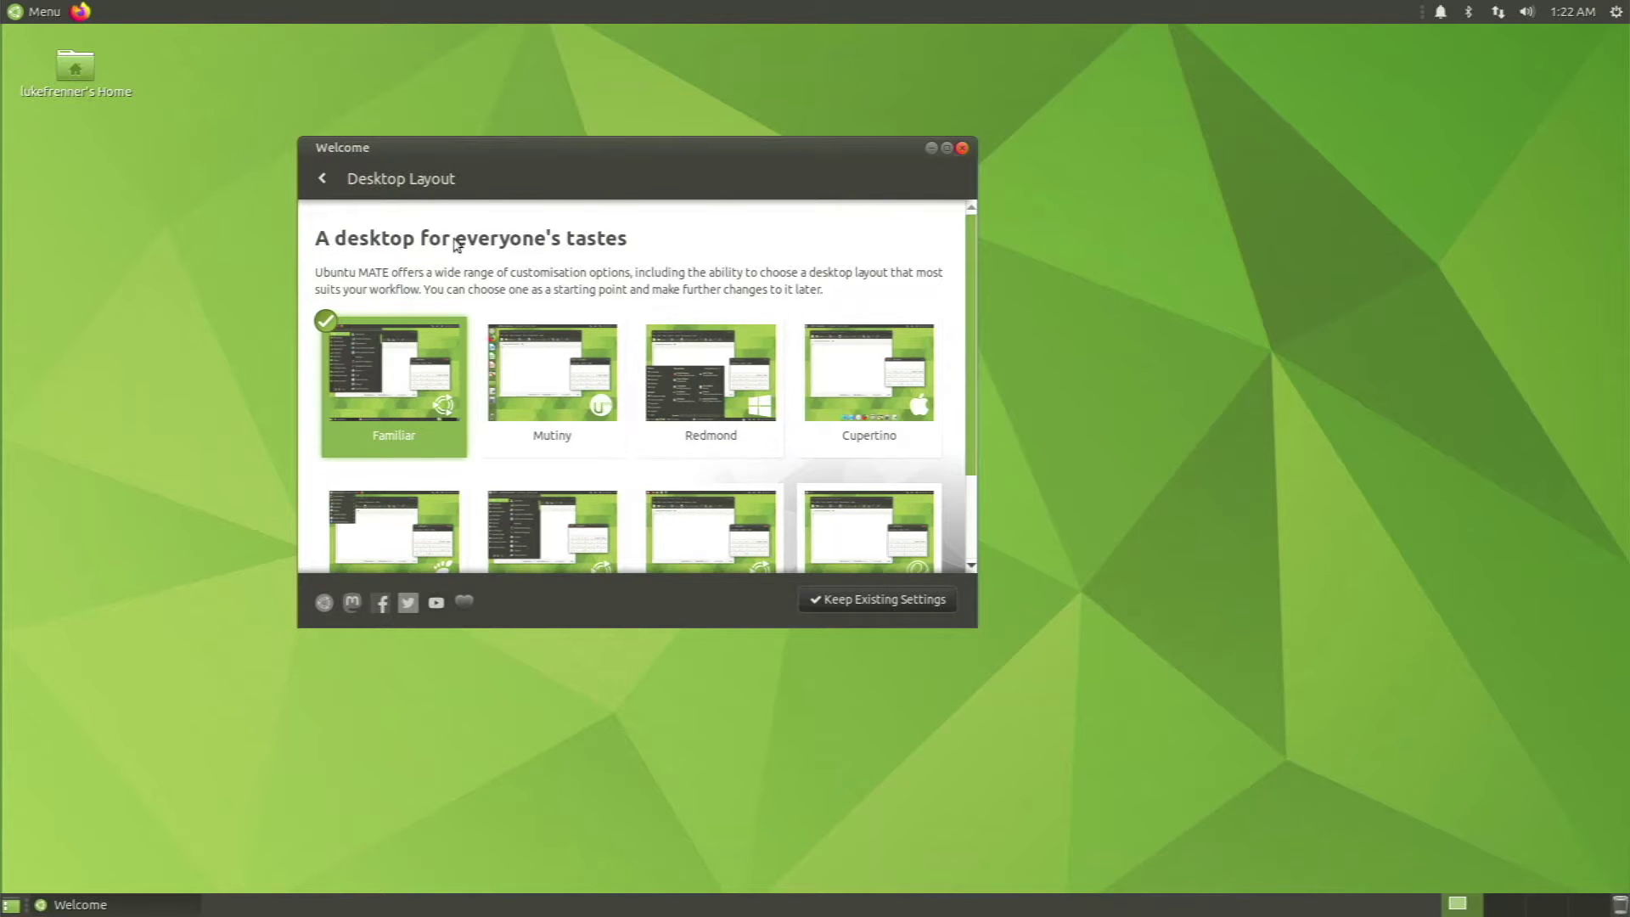
scroll(489, 298, down, 3)
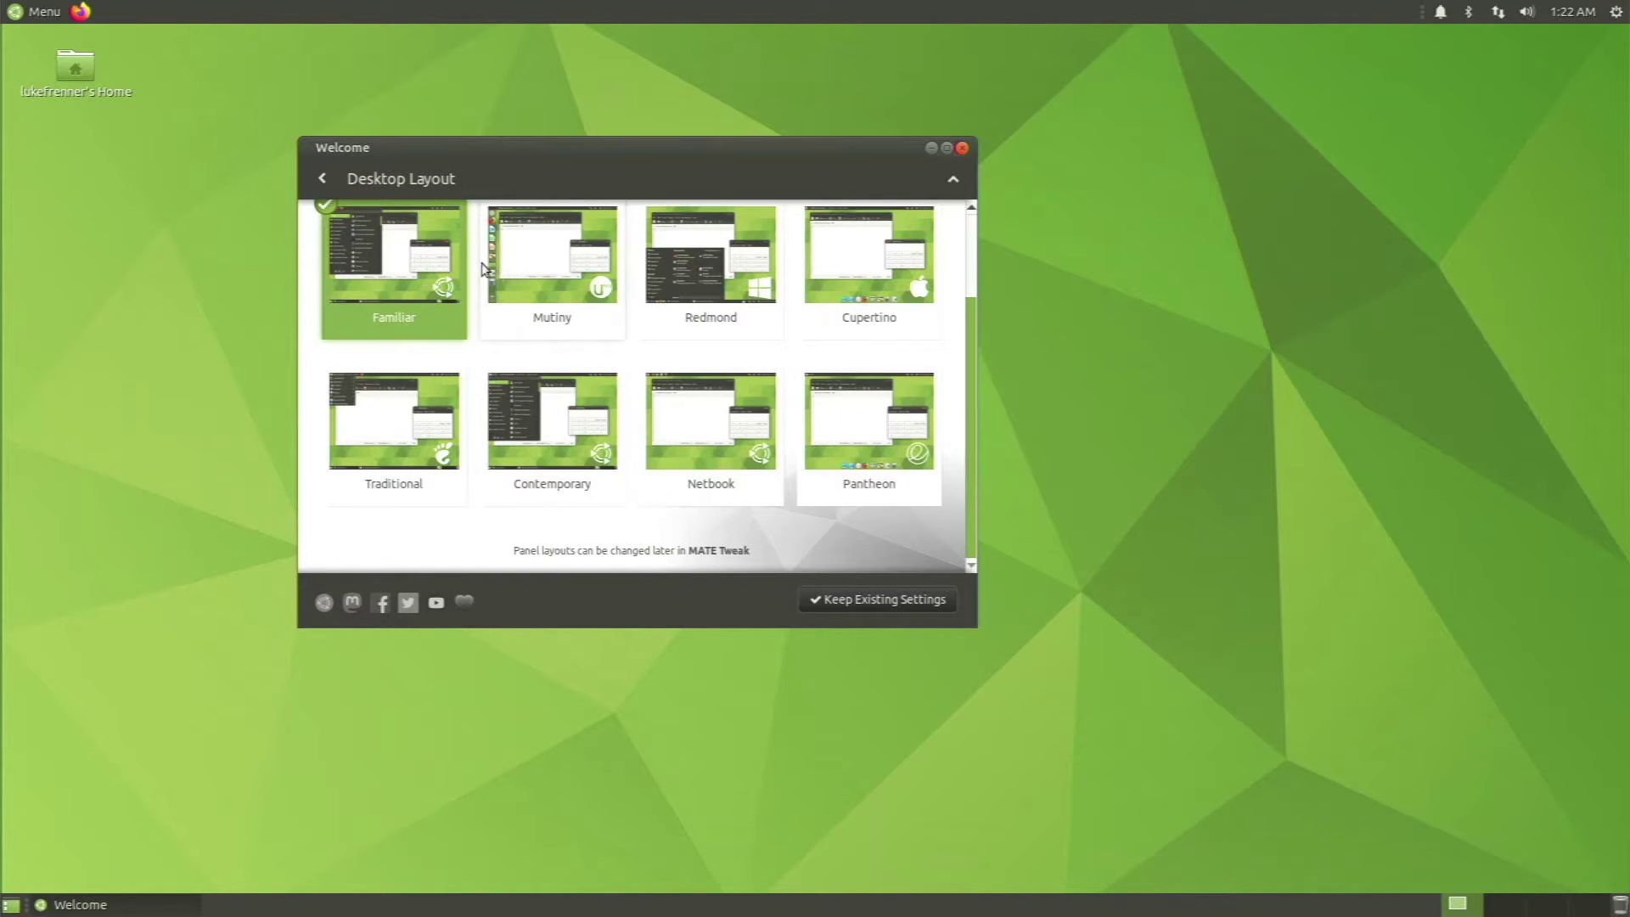
Return to the Welcome main menu and open the Color Selection themes
click(327, 178)
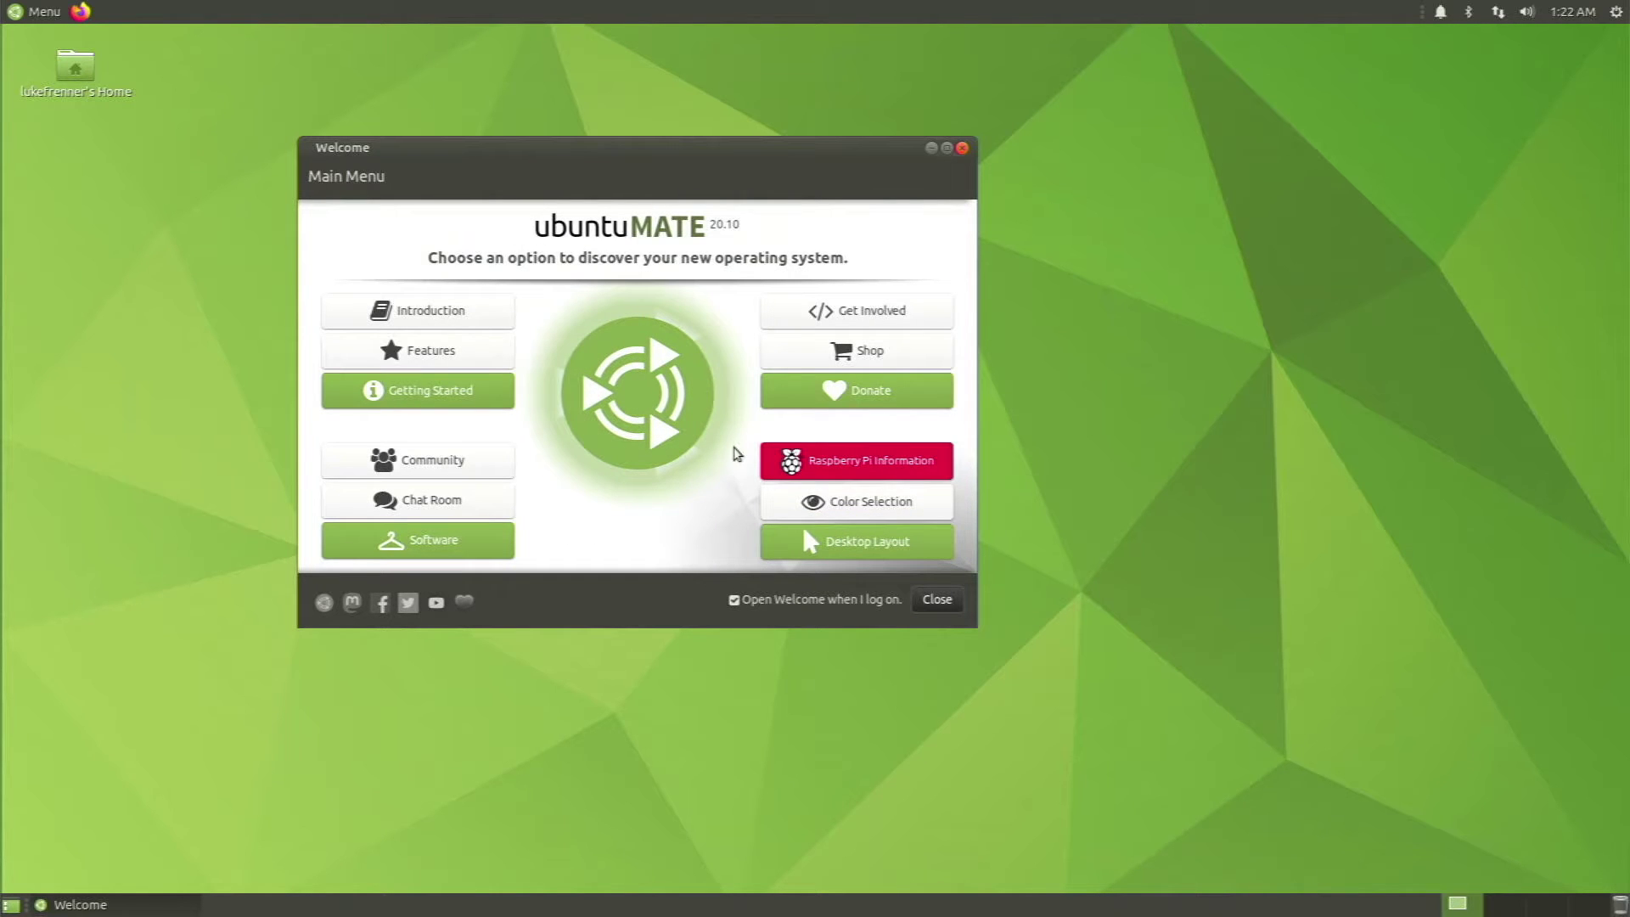
click(787, 506)
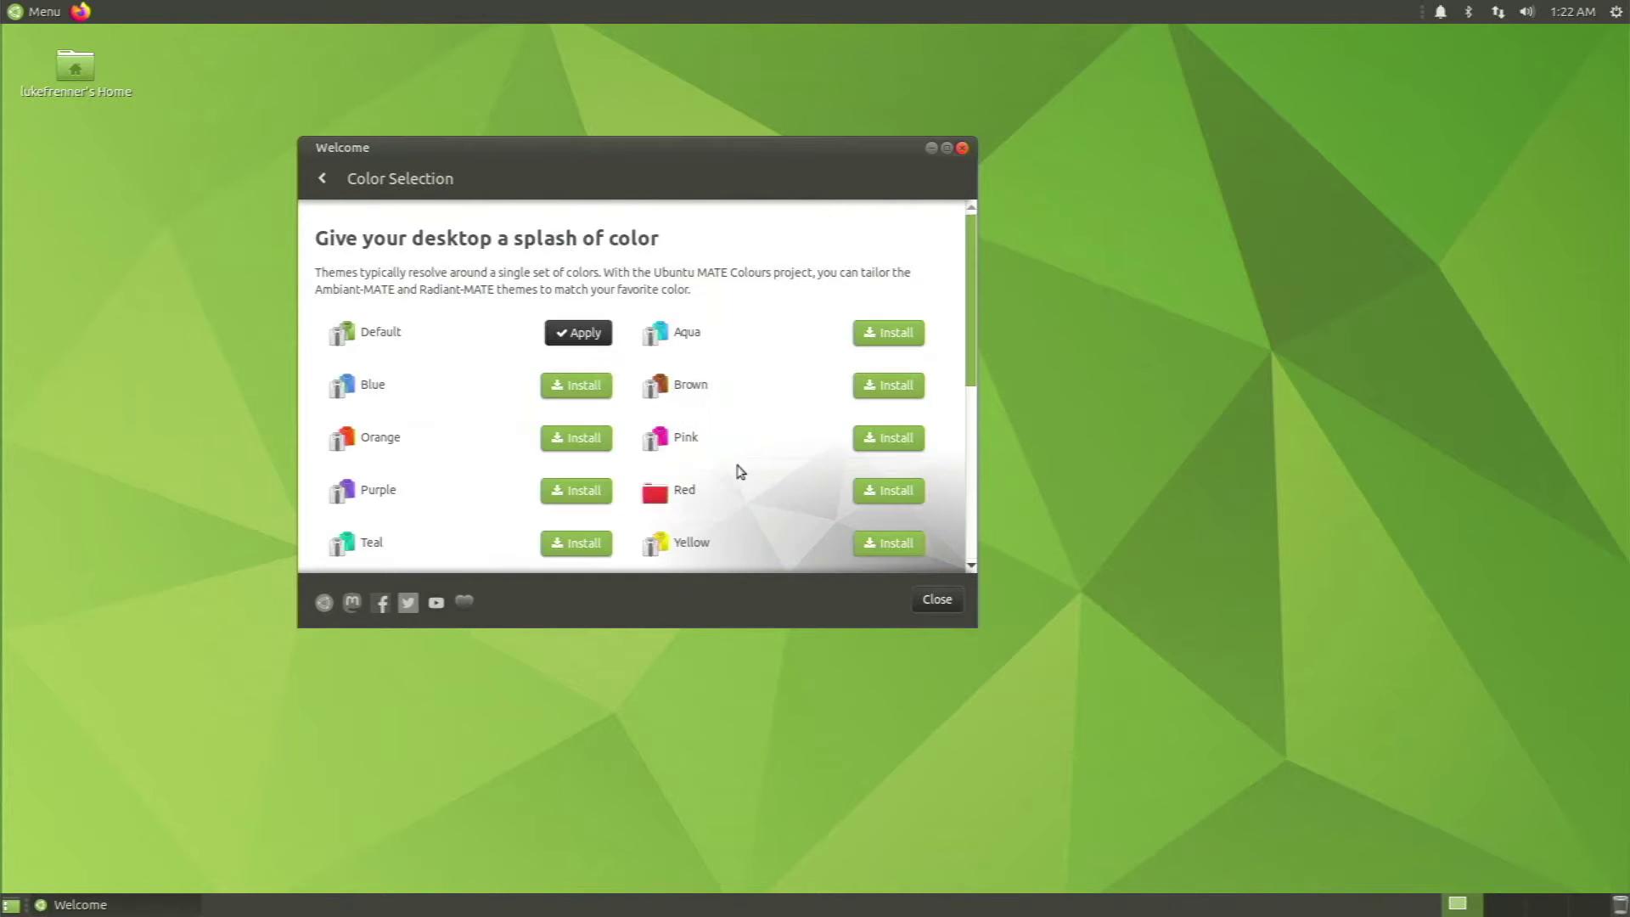
scroll(667, 410, down, 5)
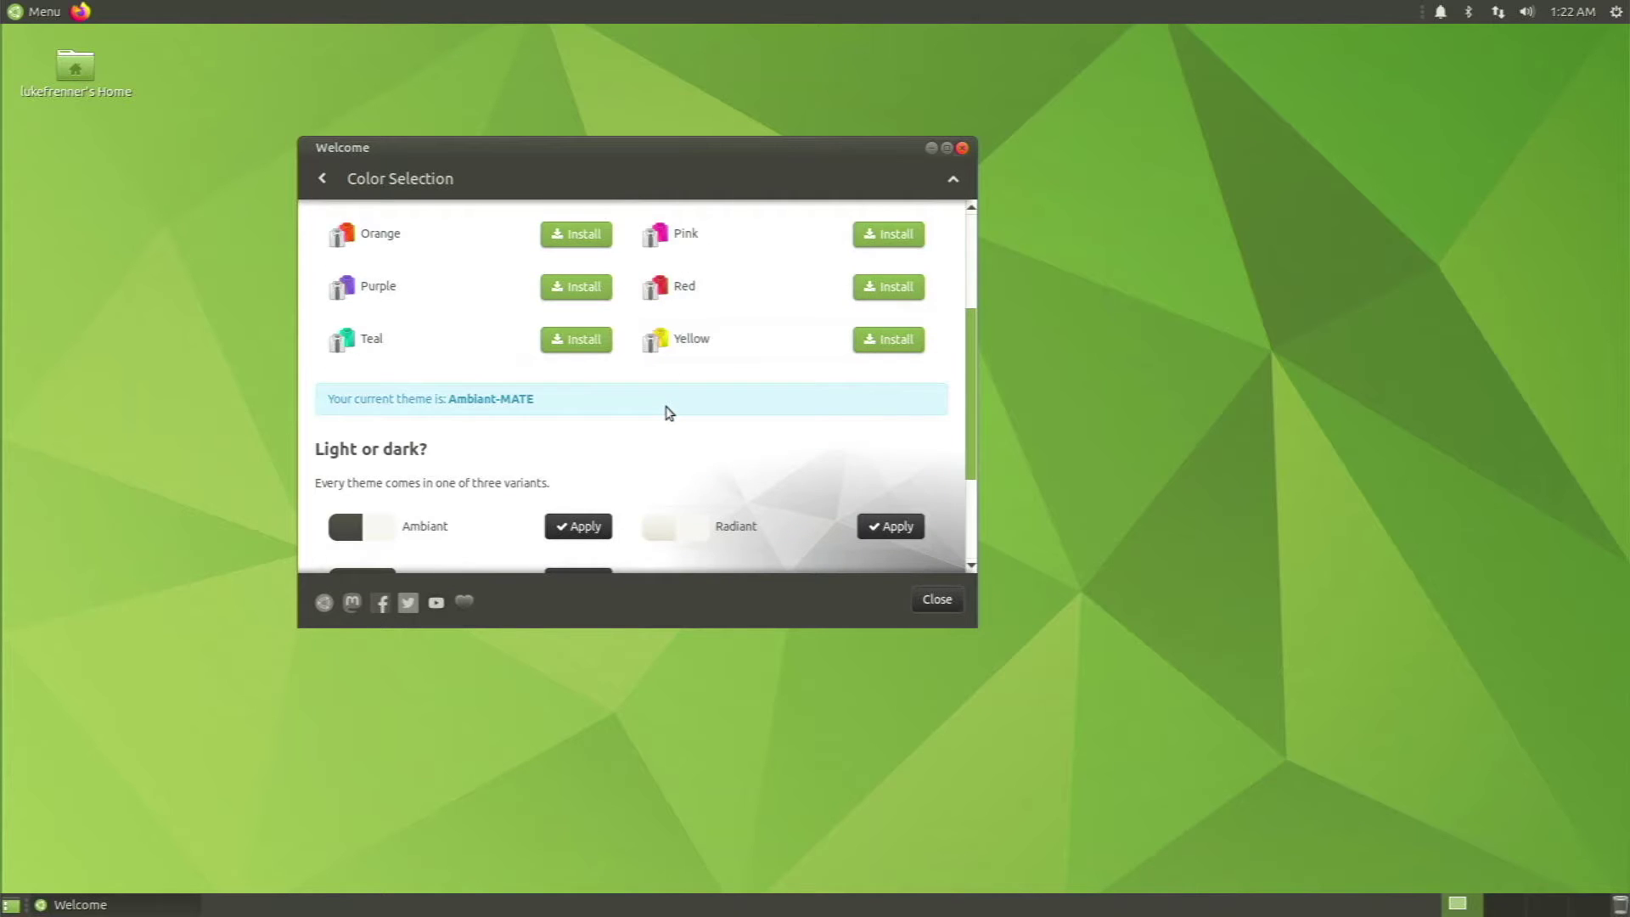
scroll(666, 412, up, 4)
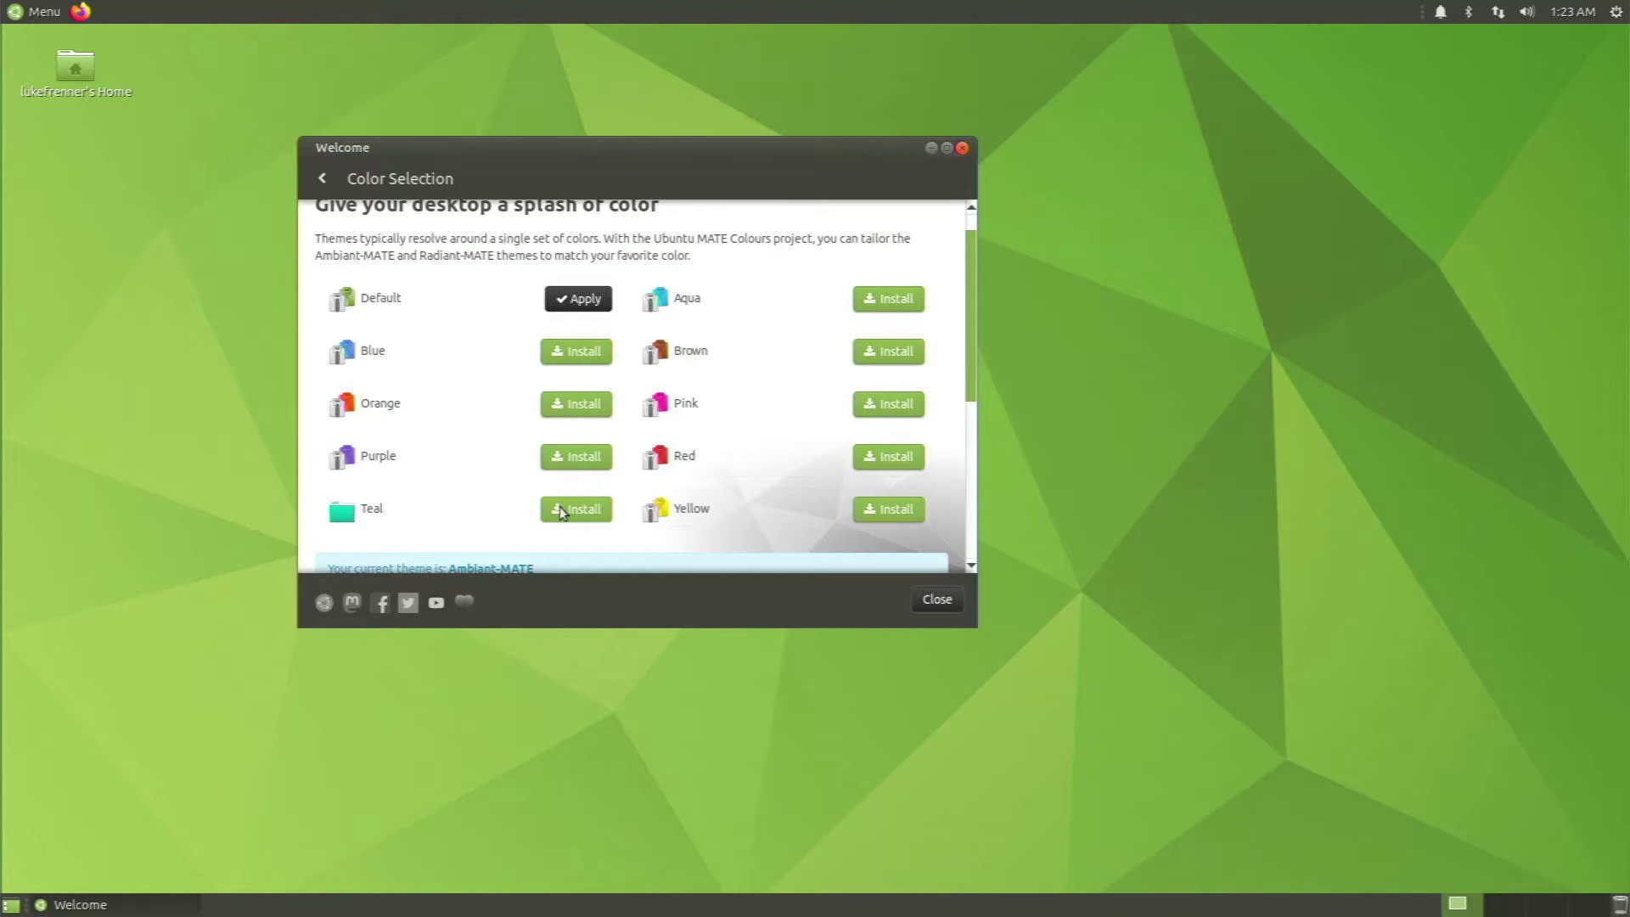
Install the Teal colour theme, then hide the Welcome window to view the teal desktop
drag(579, 151, 648, 168)
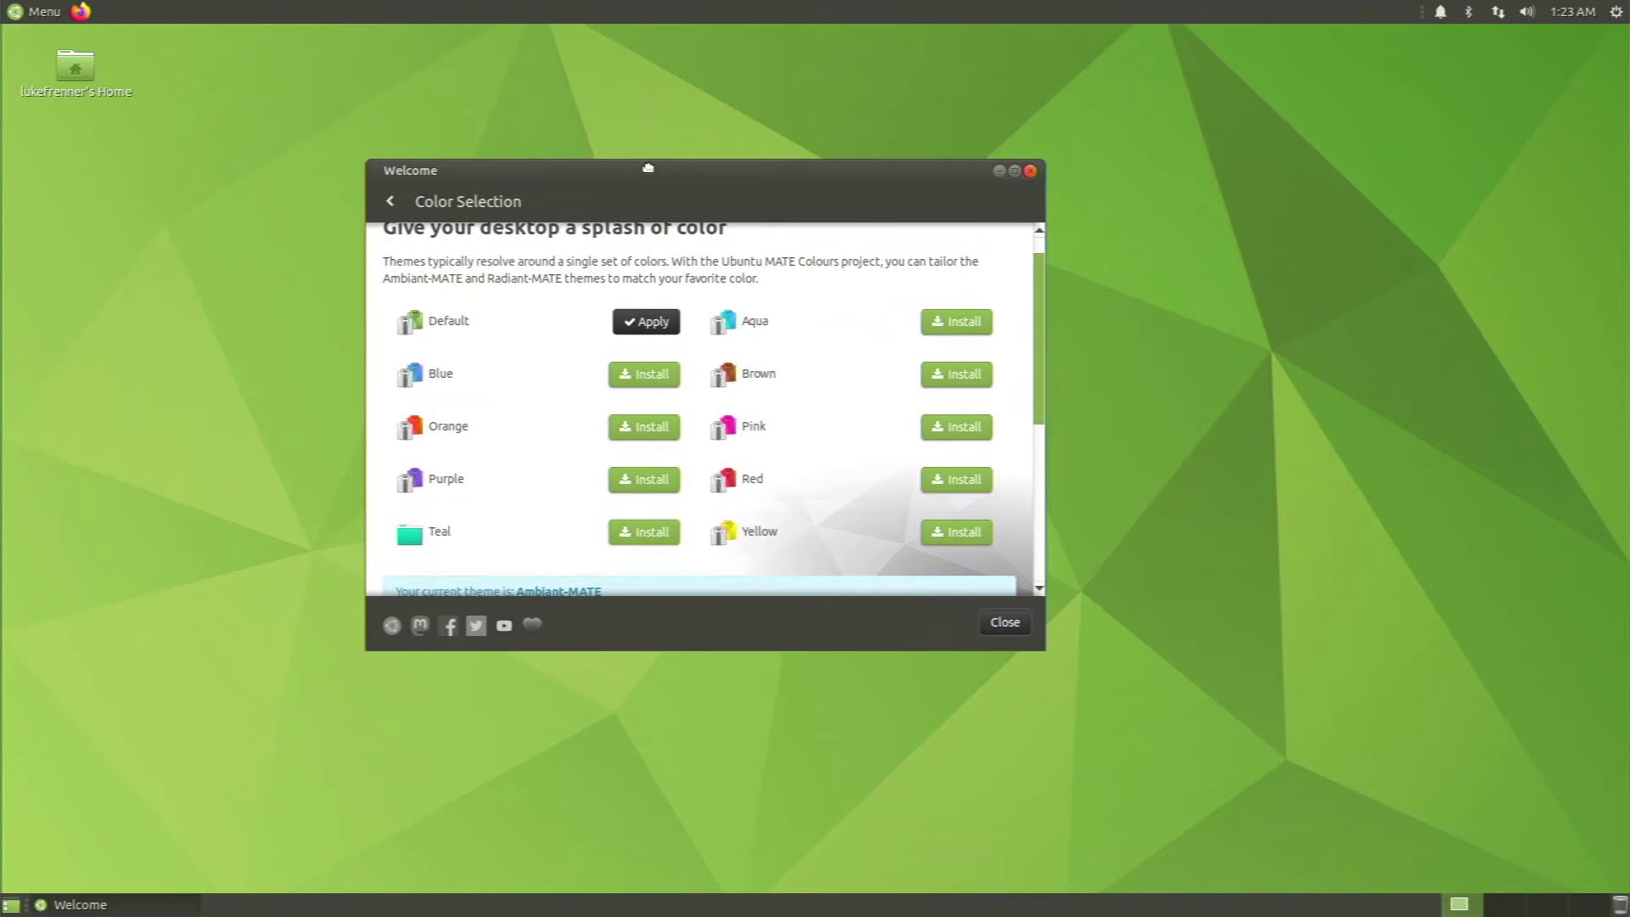
click(644, 533)
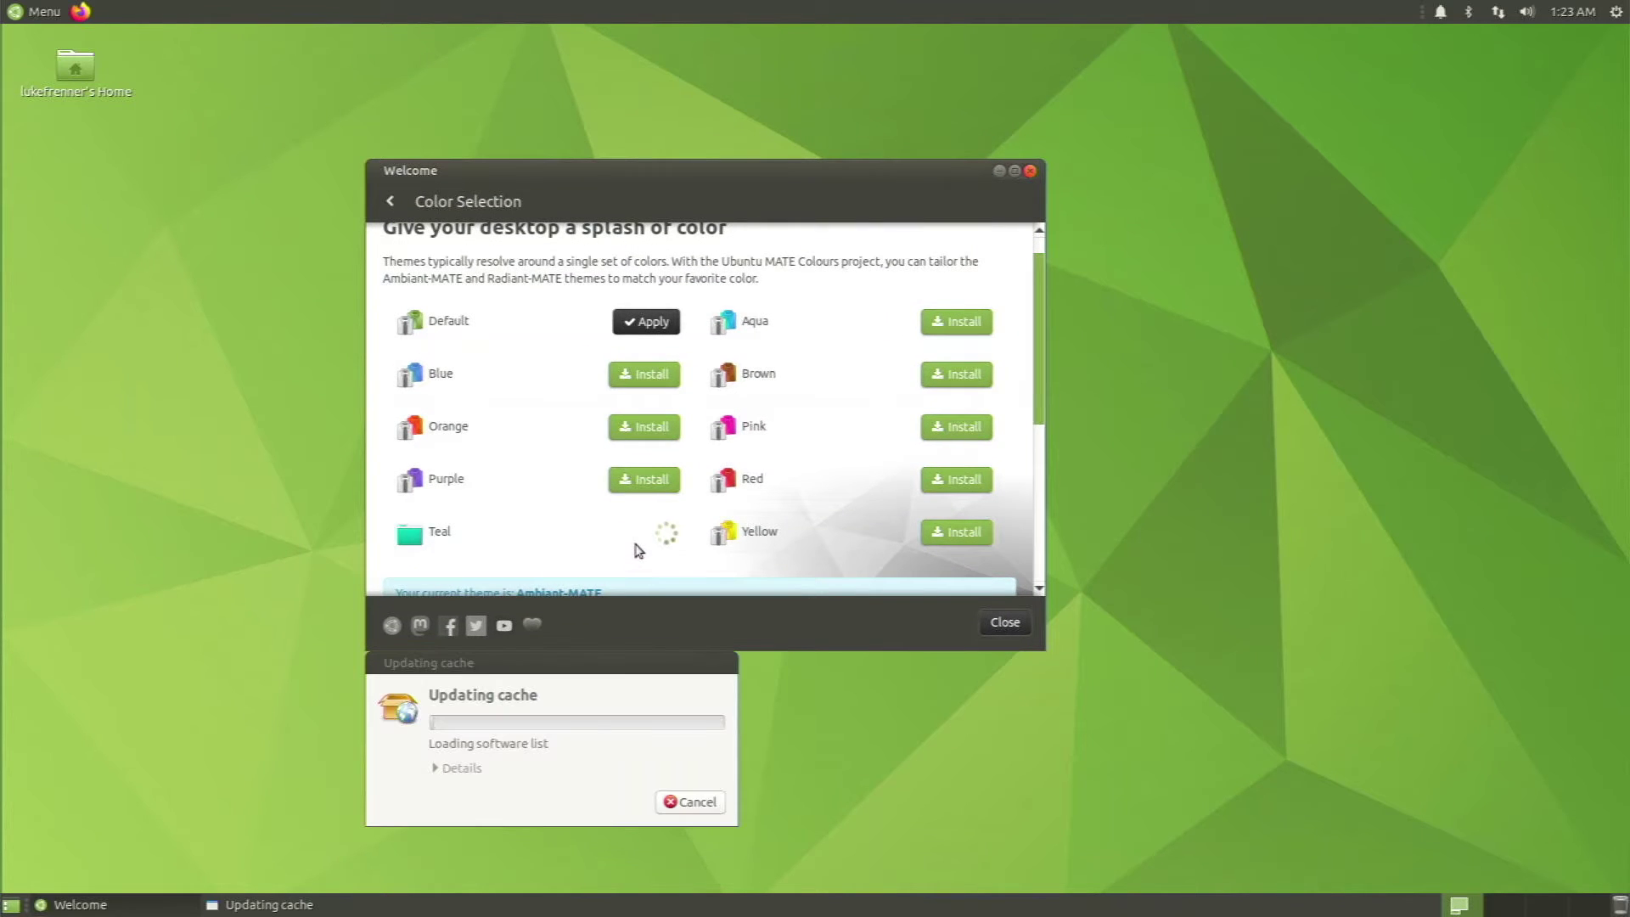
drag(582, 666, 459, 314)
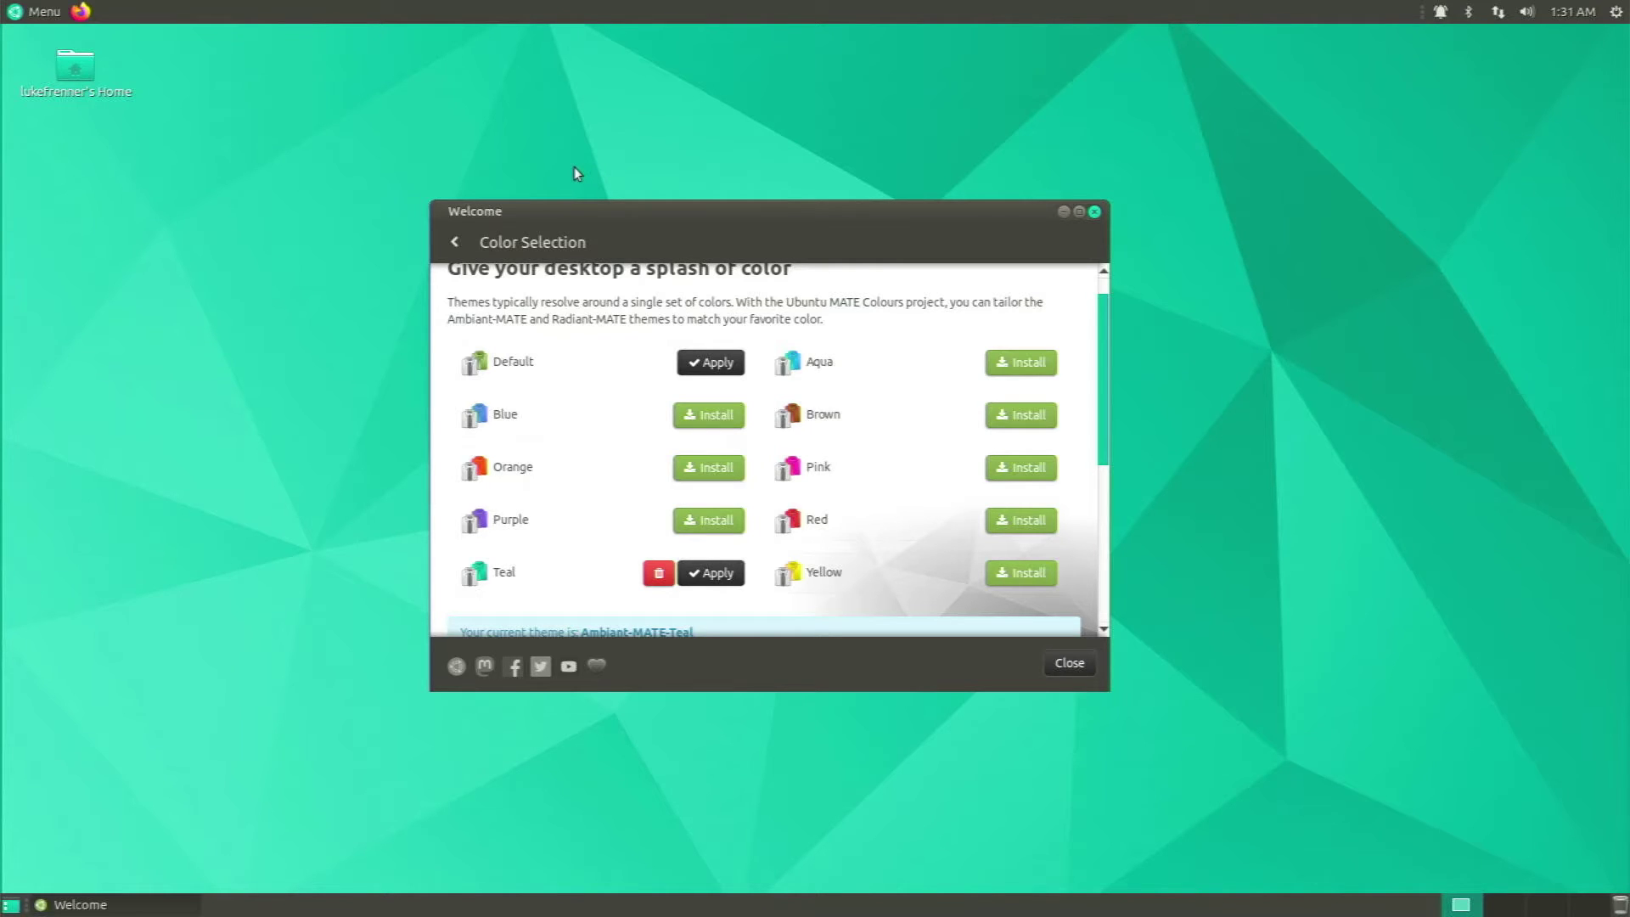
click(1064, 211)
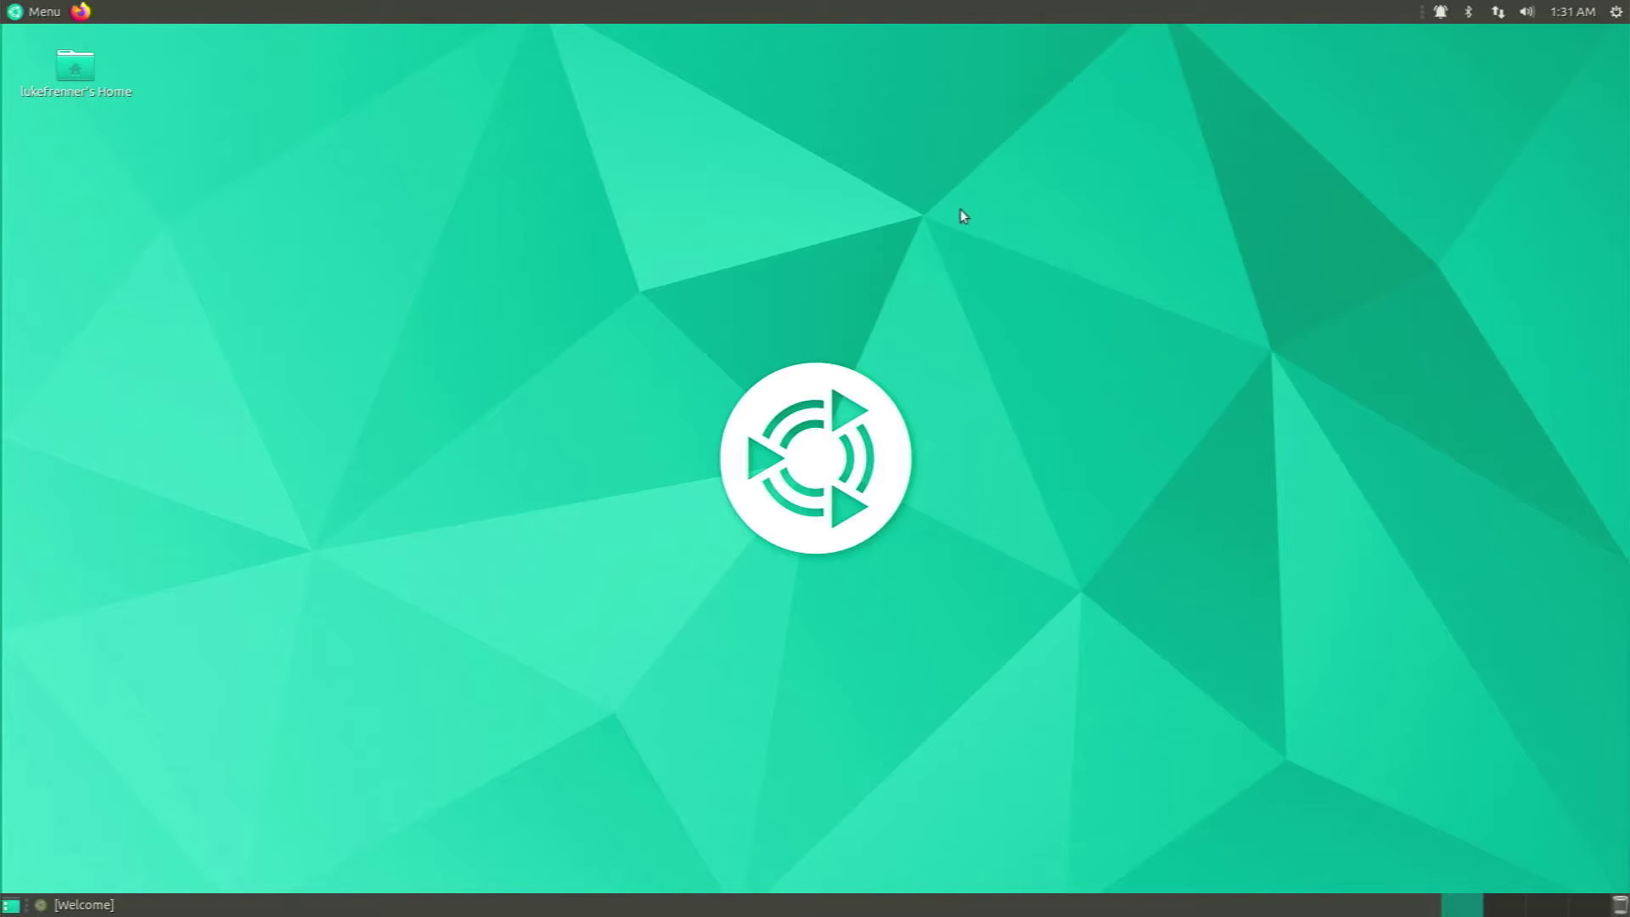
Browse the applications menu, then restore the Welcome window and close it
click(19, 7)
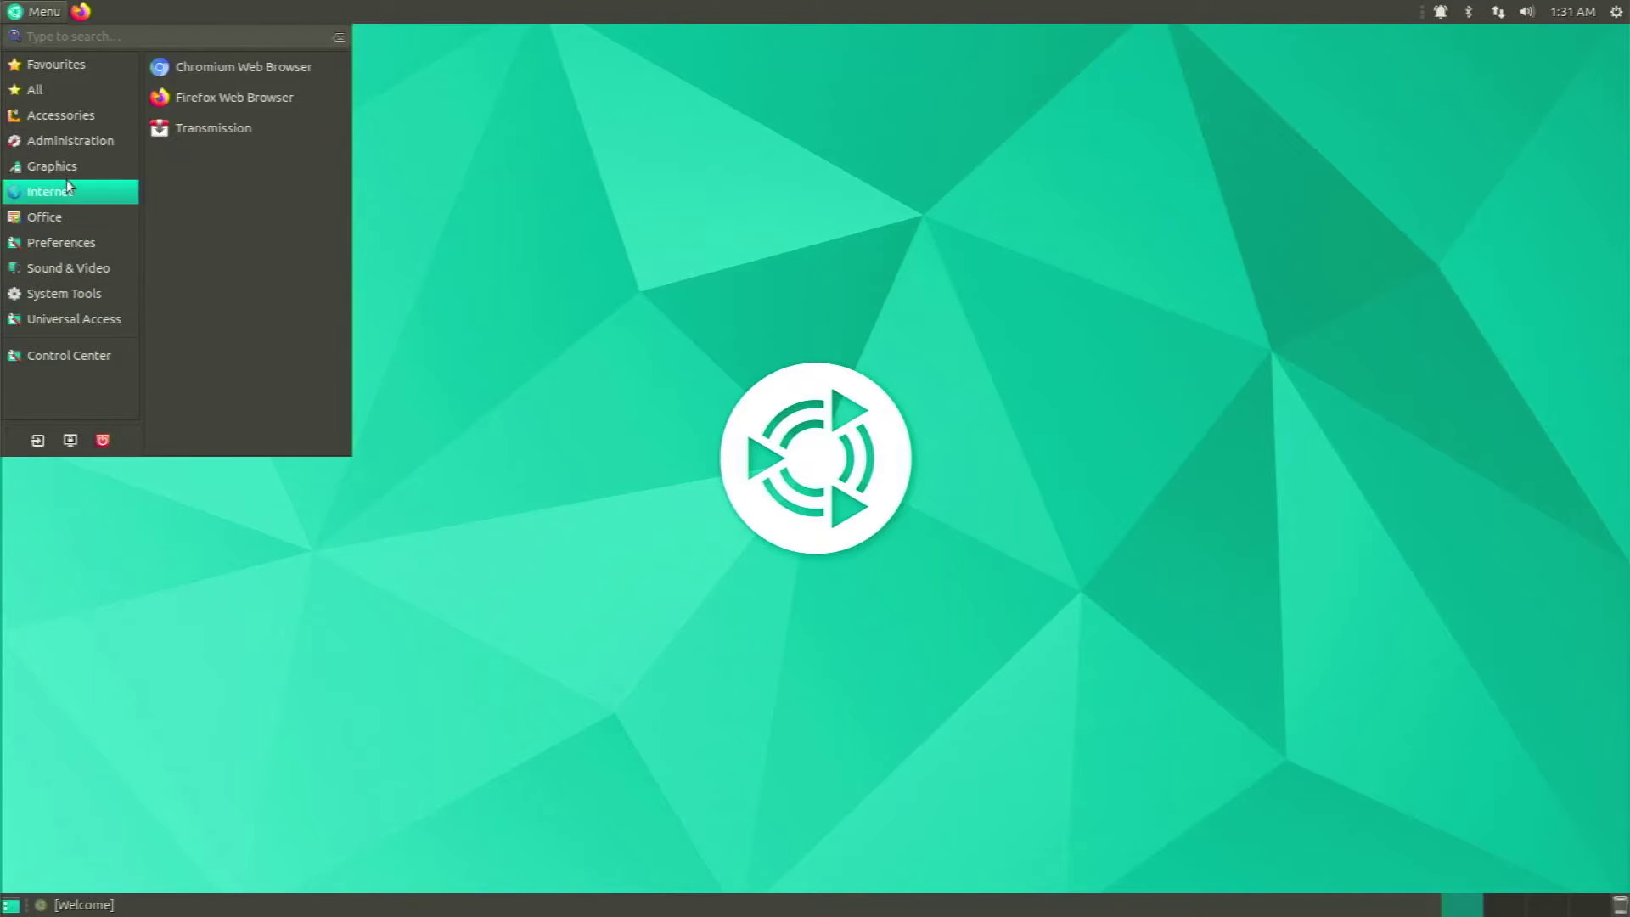
mouse_move(72, 126)
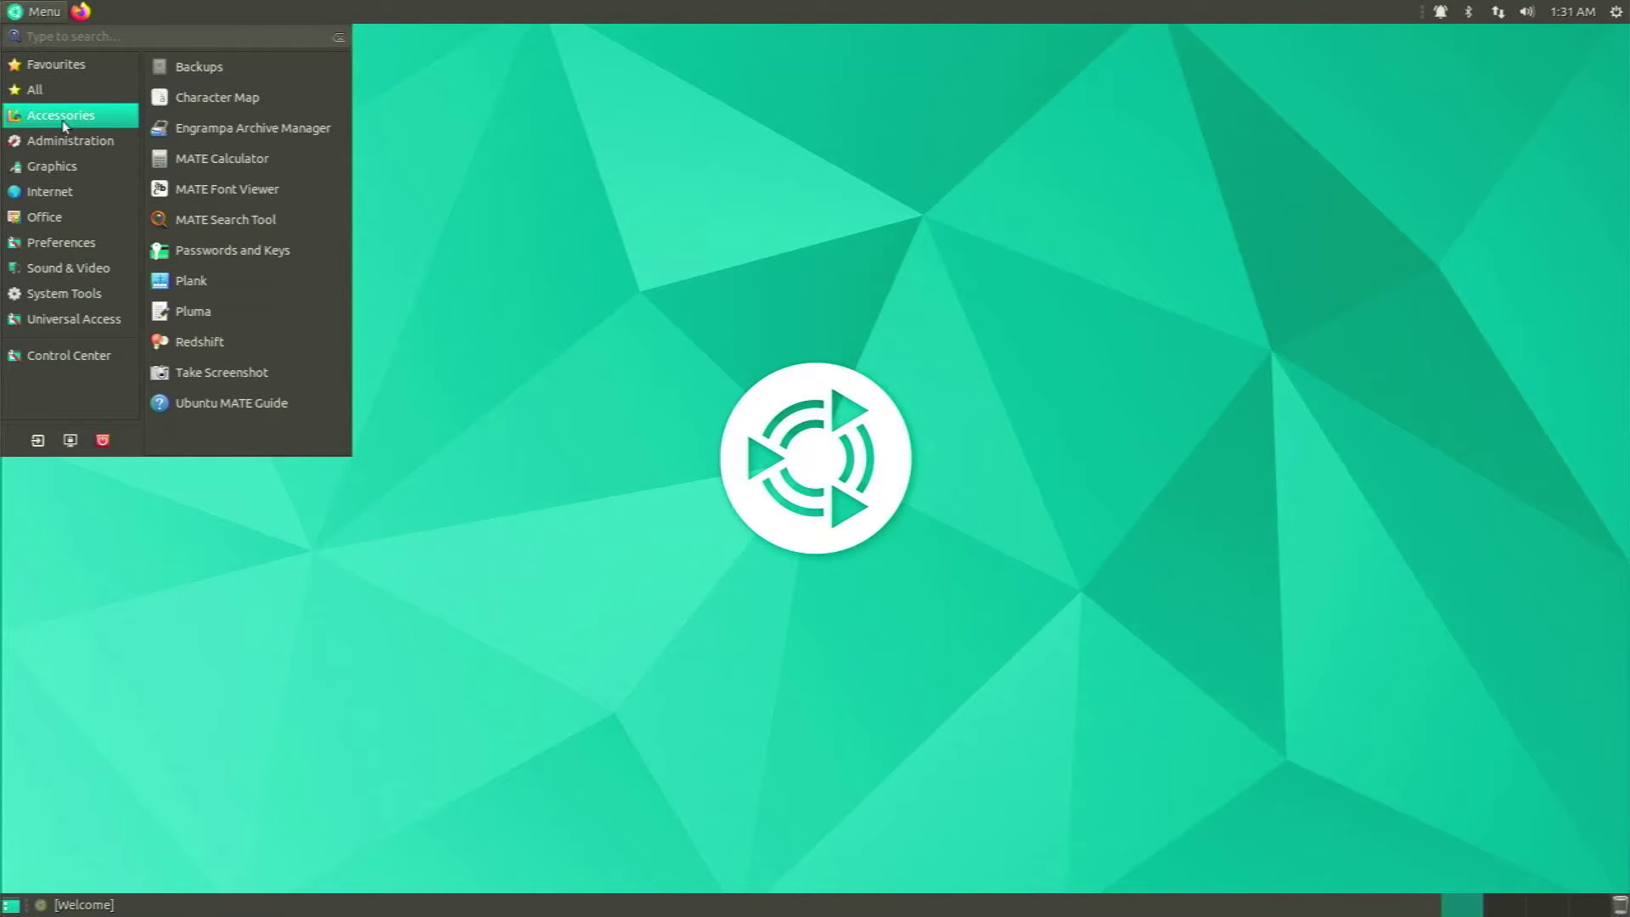
click(767, 212)
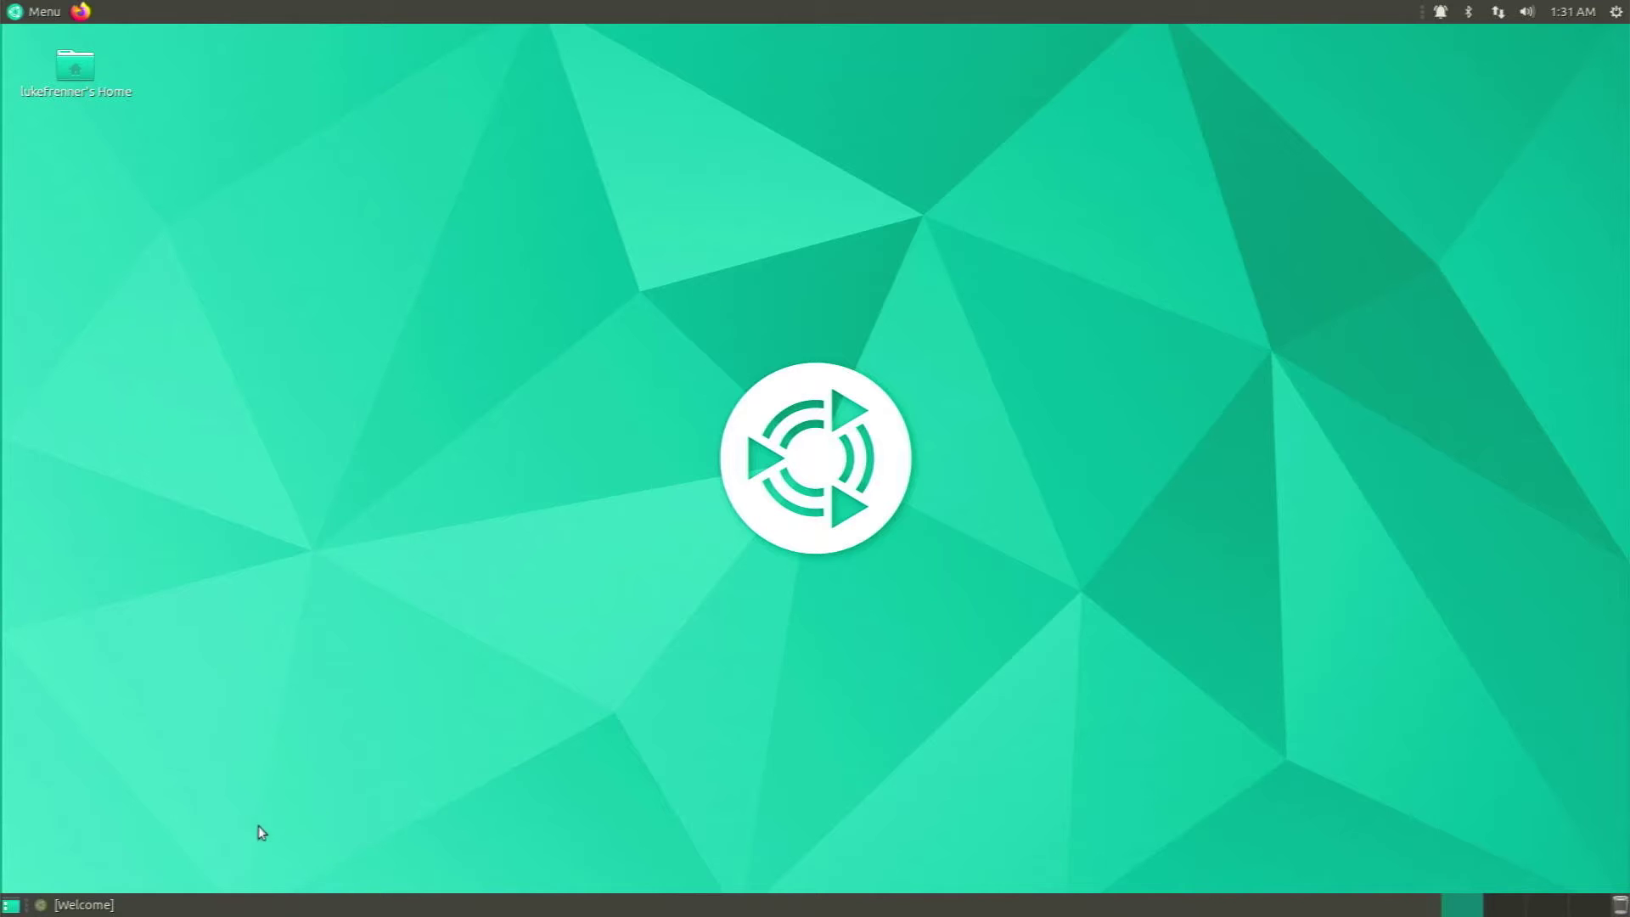
click(174, 899)
scroll(764, 543, down, 5)
scroll(739, 501, up, 4)
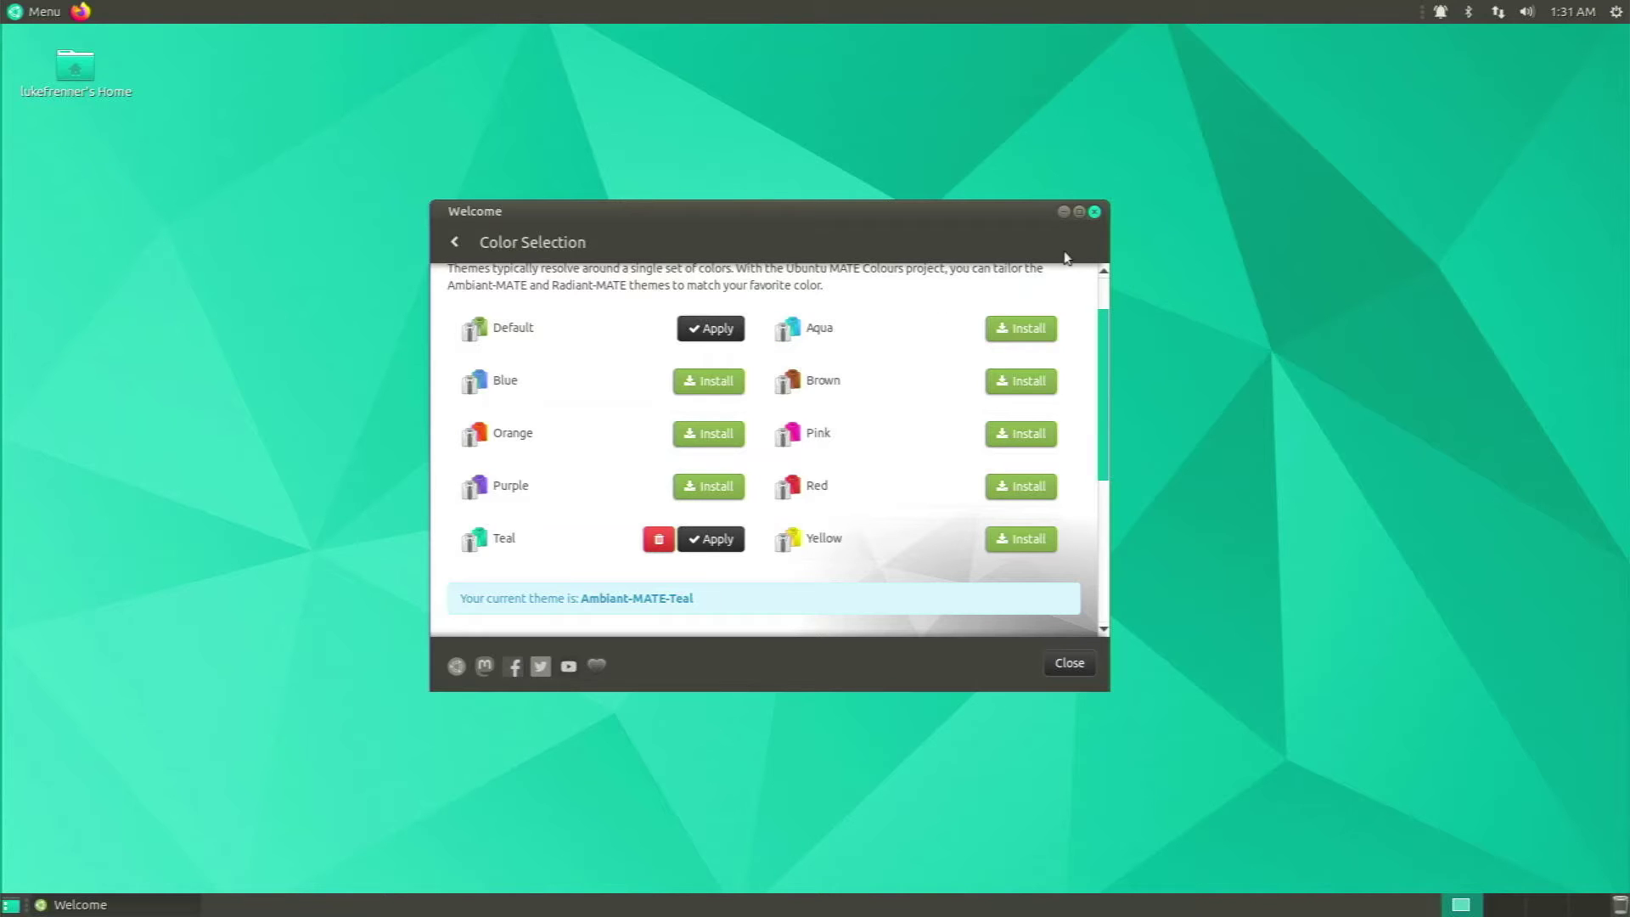
click(1094, 212)
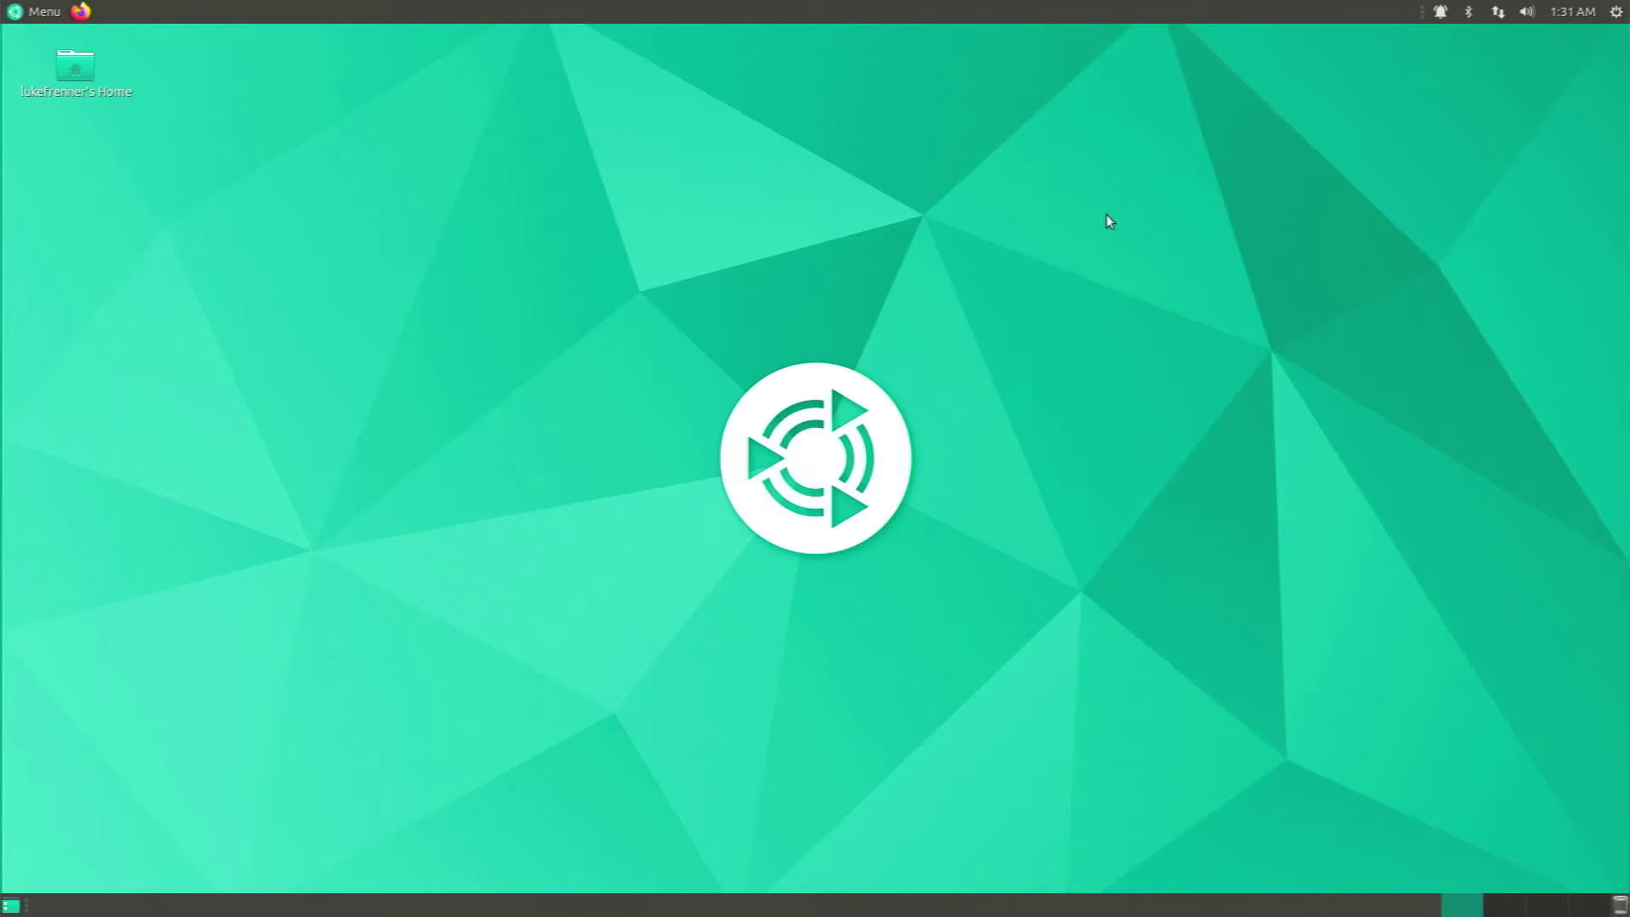
Open the home folder to see the teal folder icons, then close it and deselect it
double_click(82, 75)
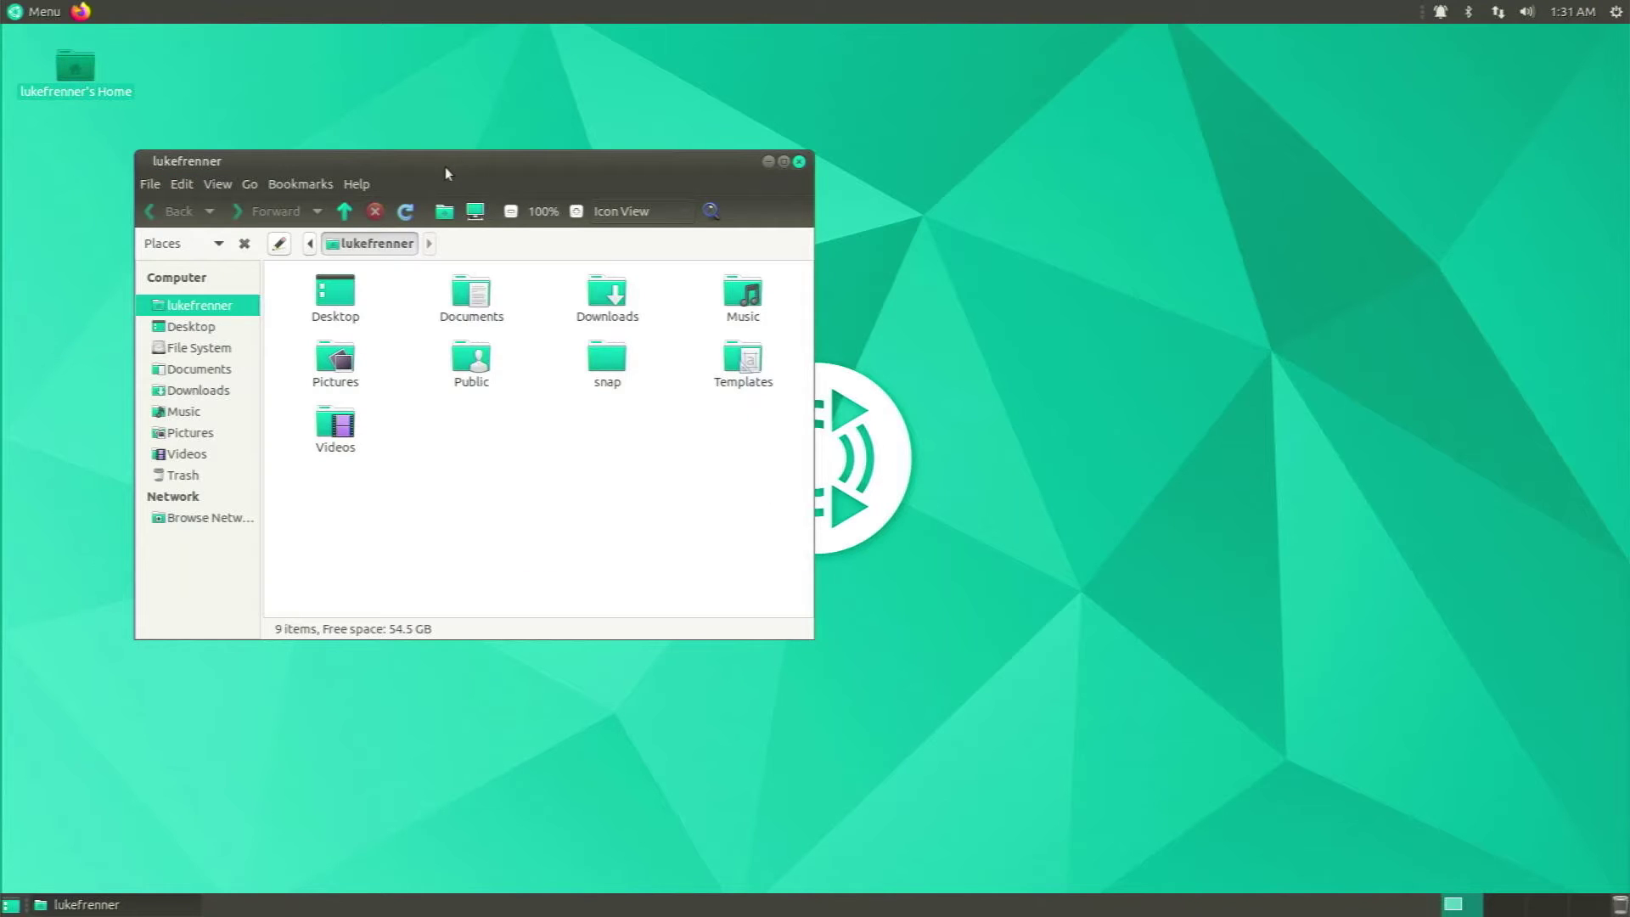
click(799, 161)
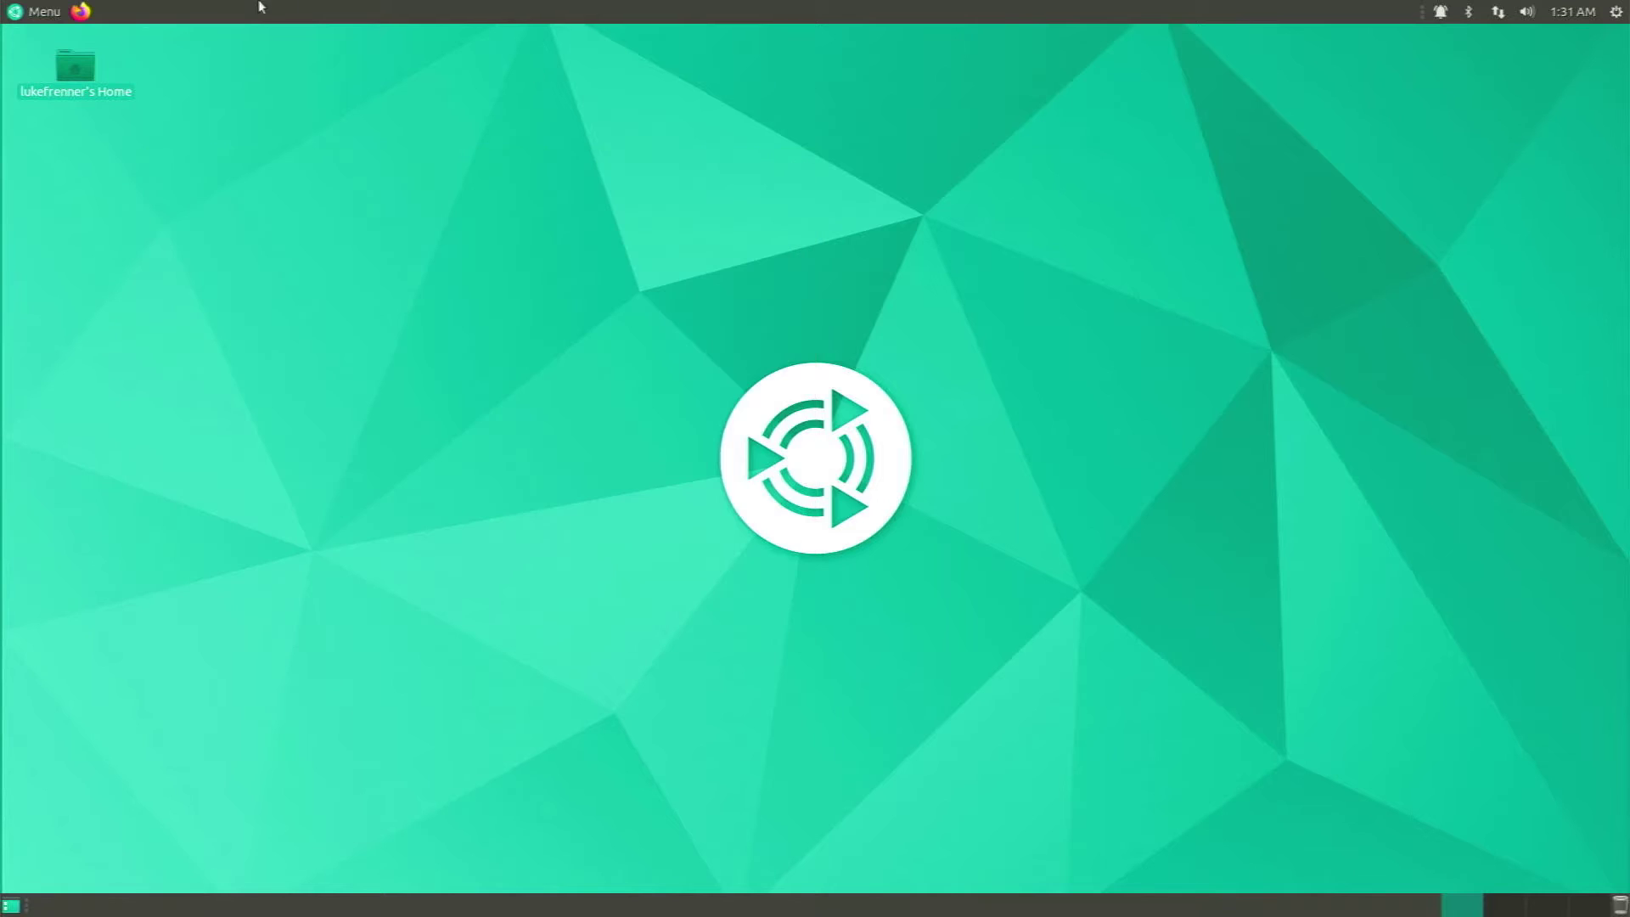
click(338, 183)
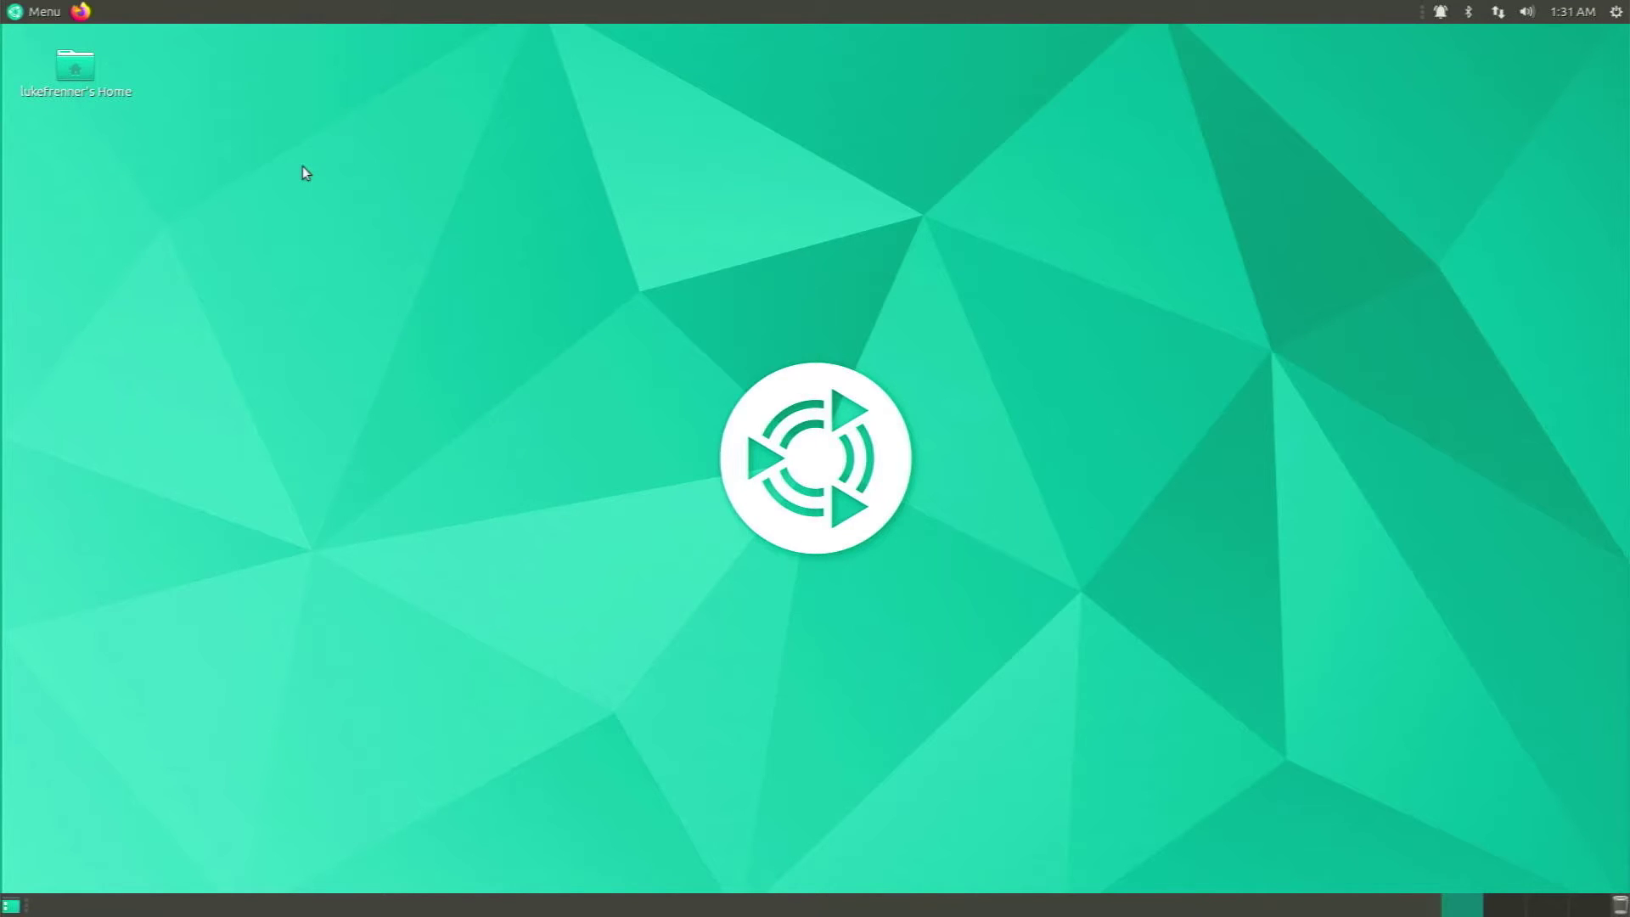
click(11, 10)
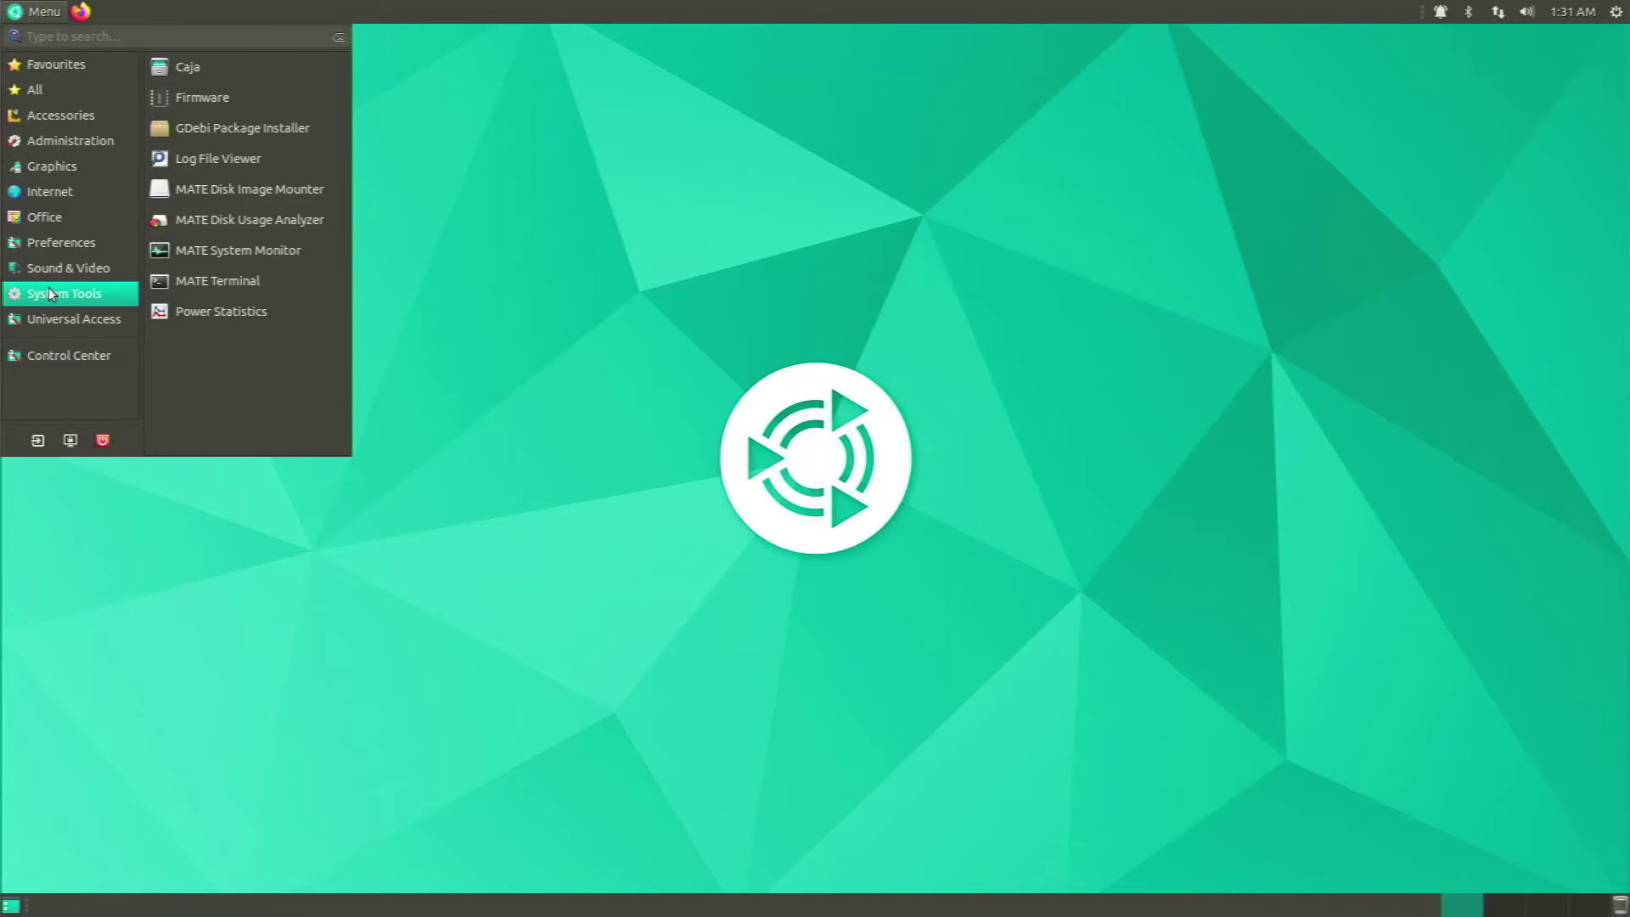
mouse_move(53, 136)
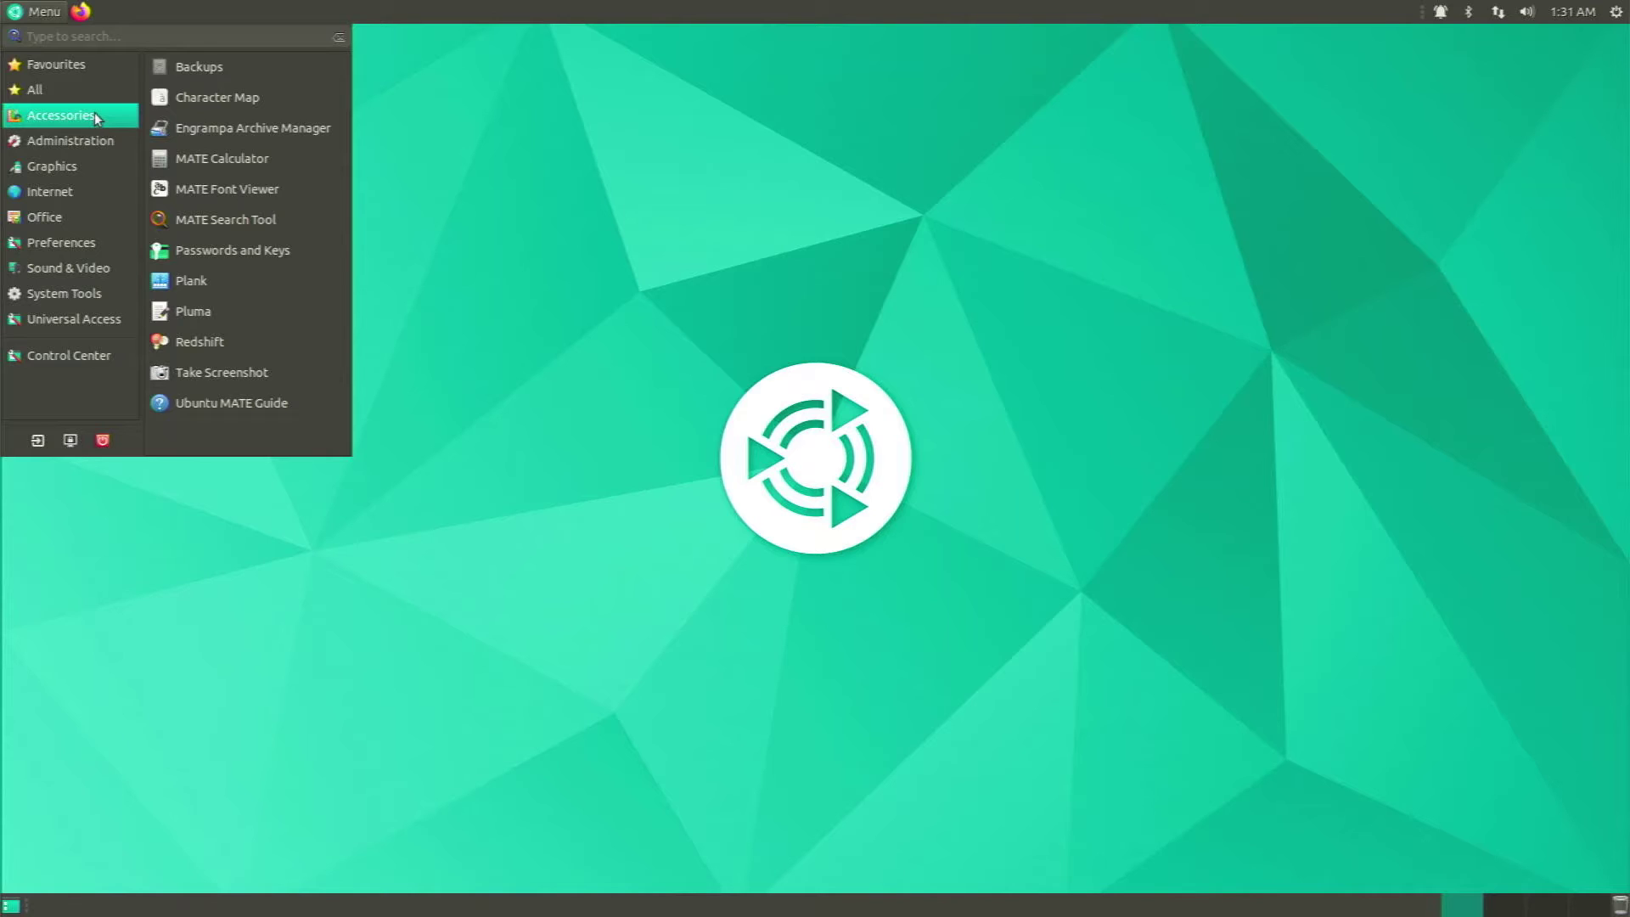
mouse_move(95, 162)
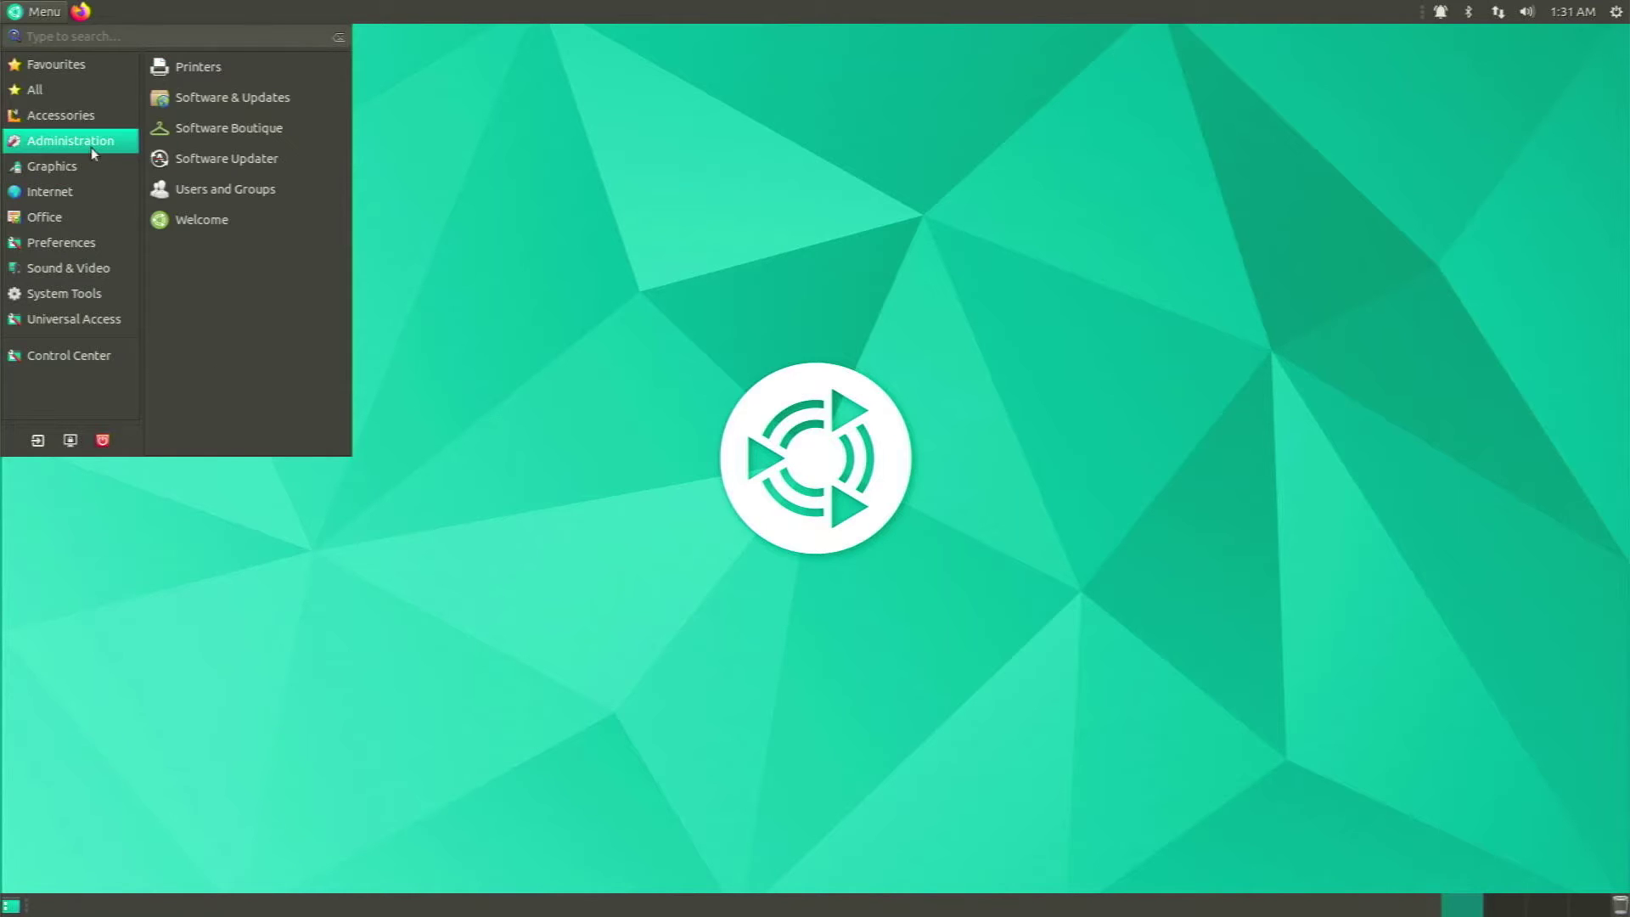
click(201, 128)
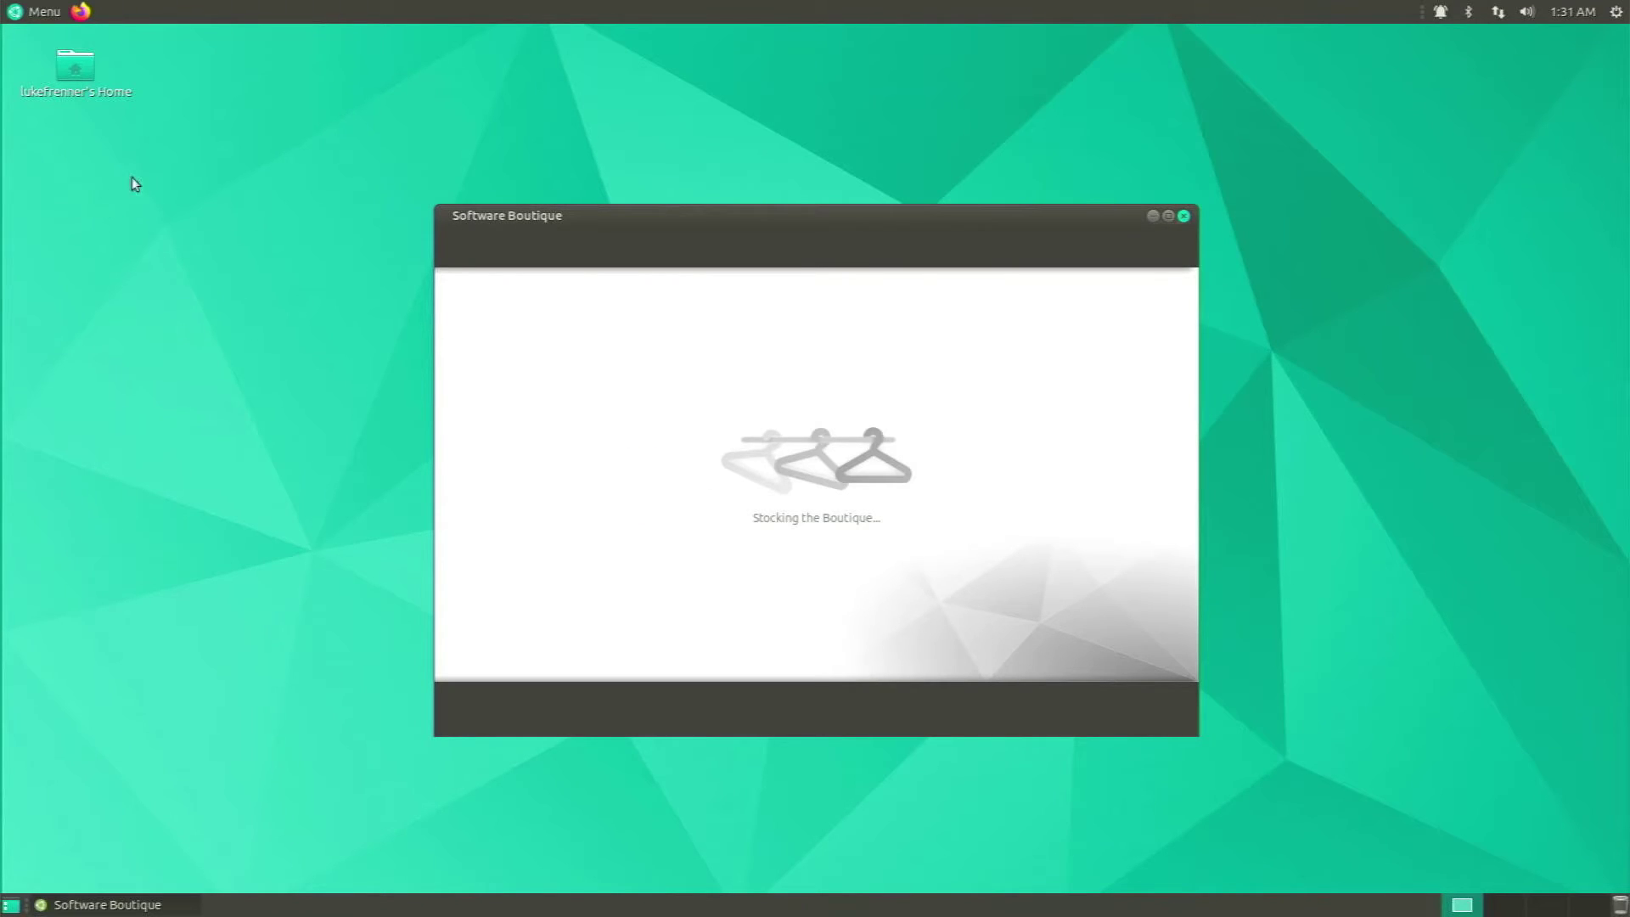
drag(509, 219, 497, 210)
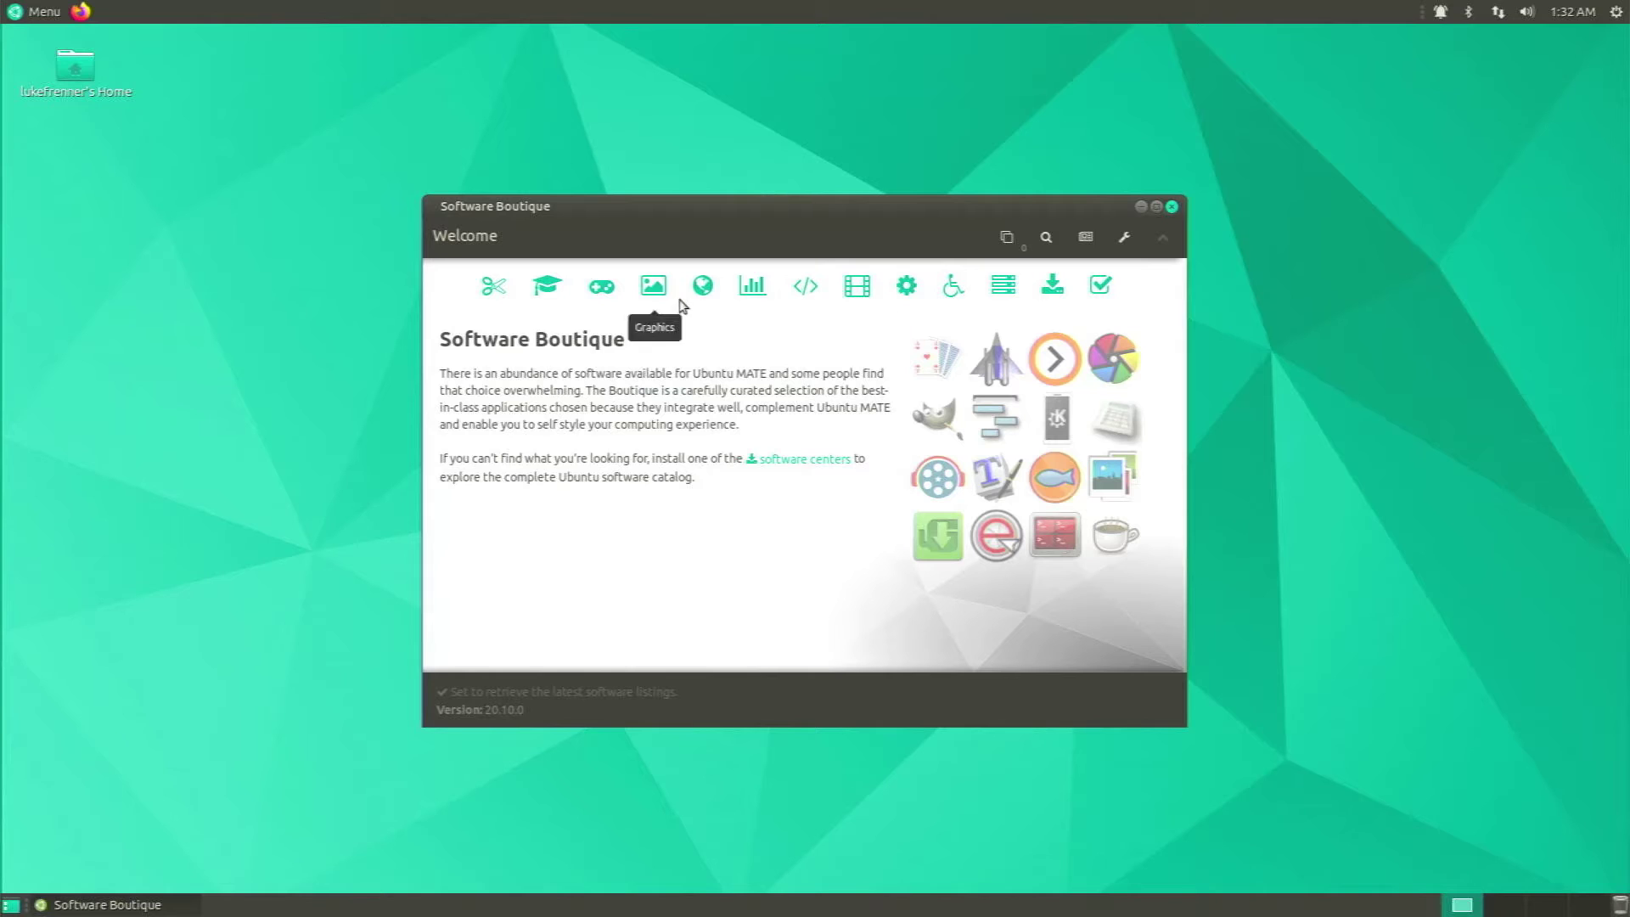
click(704, 288)
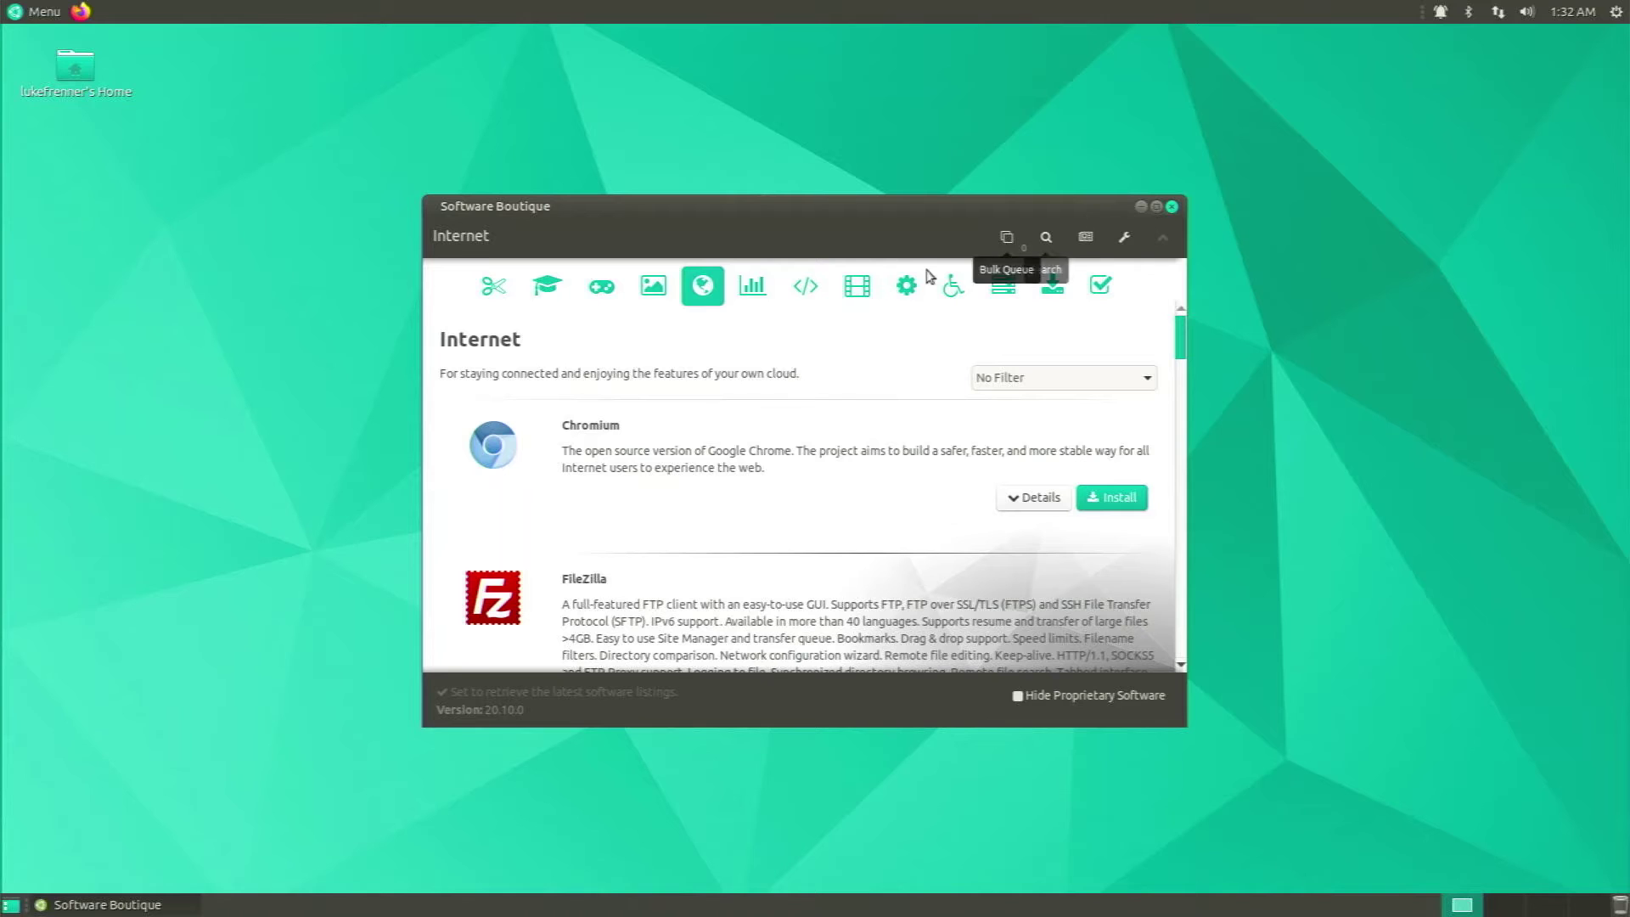
click(548, 294)
scroll(653, 429, down, 5)
scroll(654, 428, up, 2)
click(497, 292)
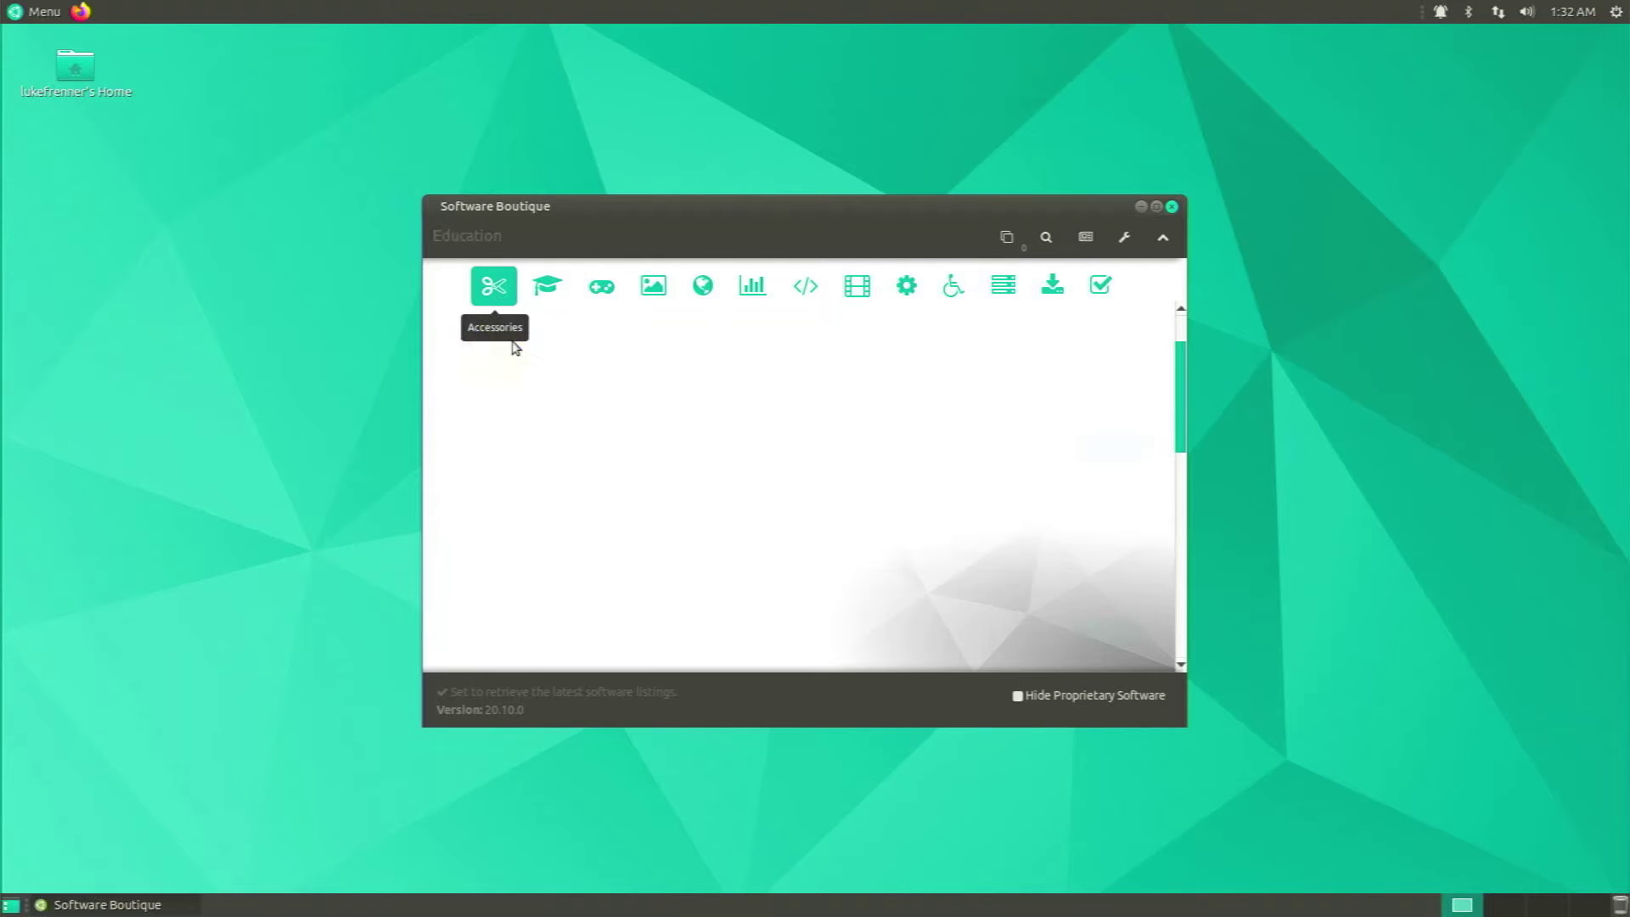
scroll(624, 475, down, 4)
scroll(679, 399, up, 4)
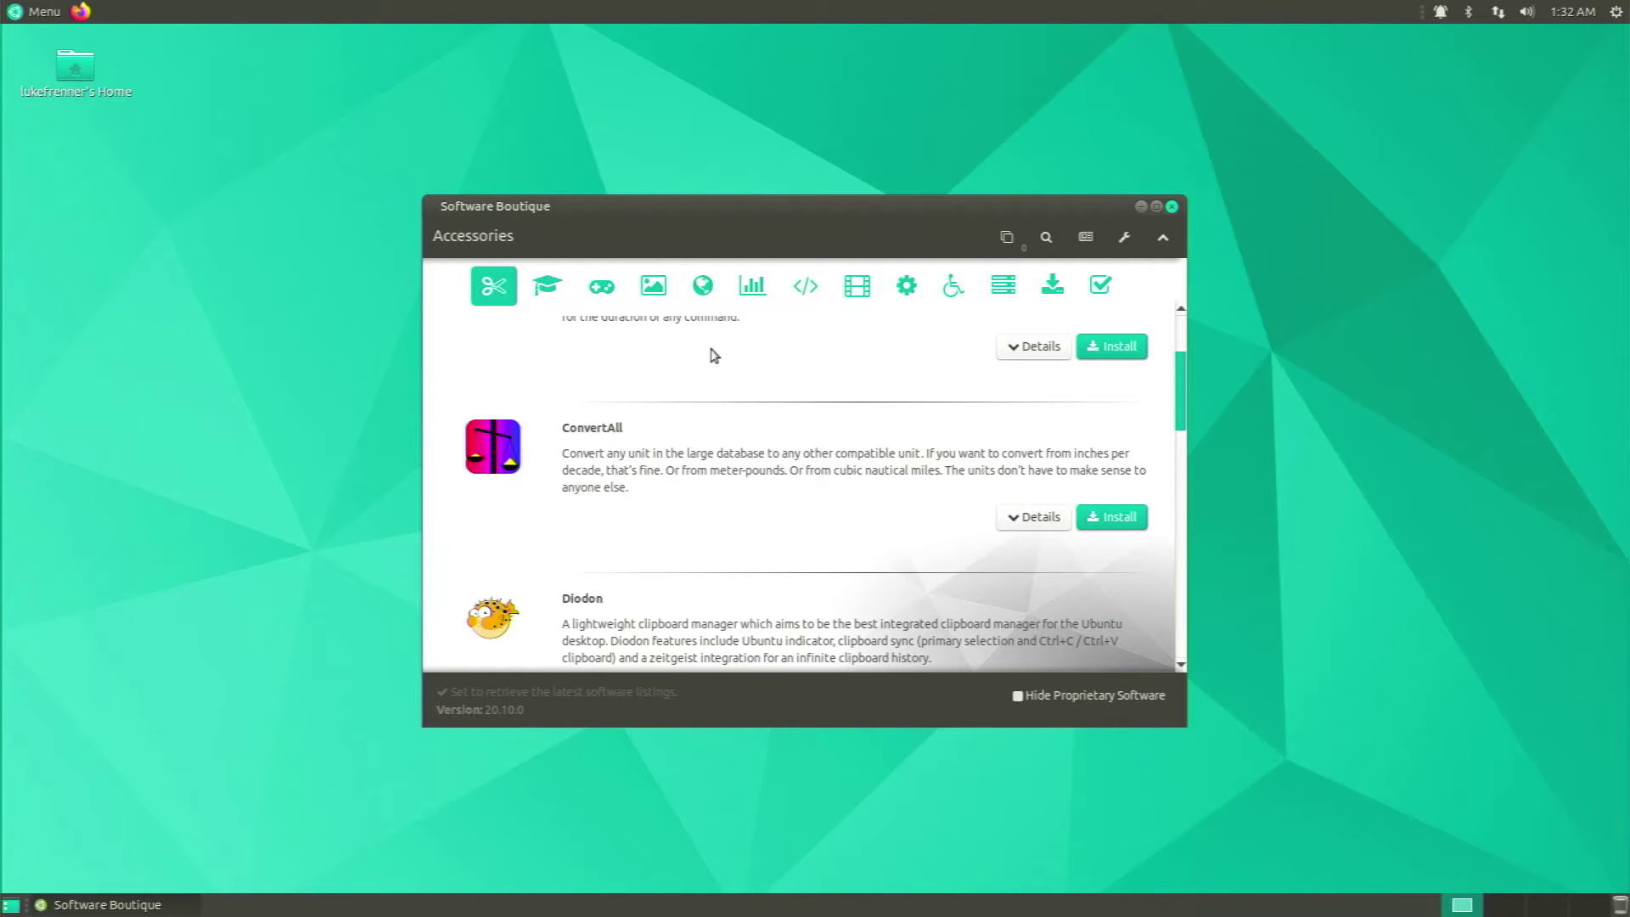
click(1173, 207)
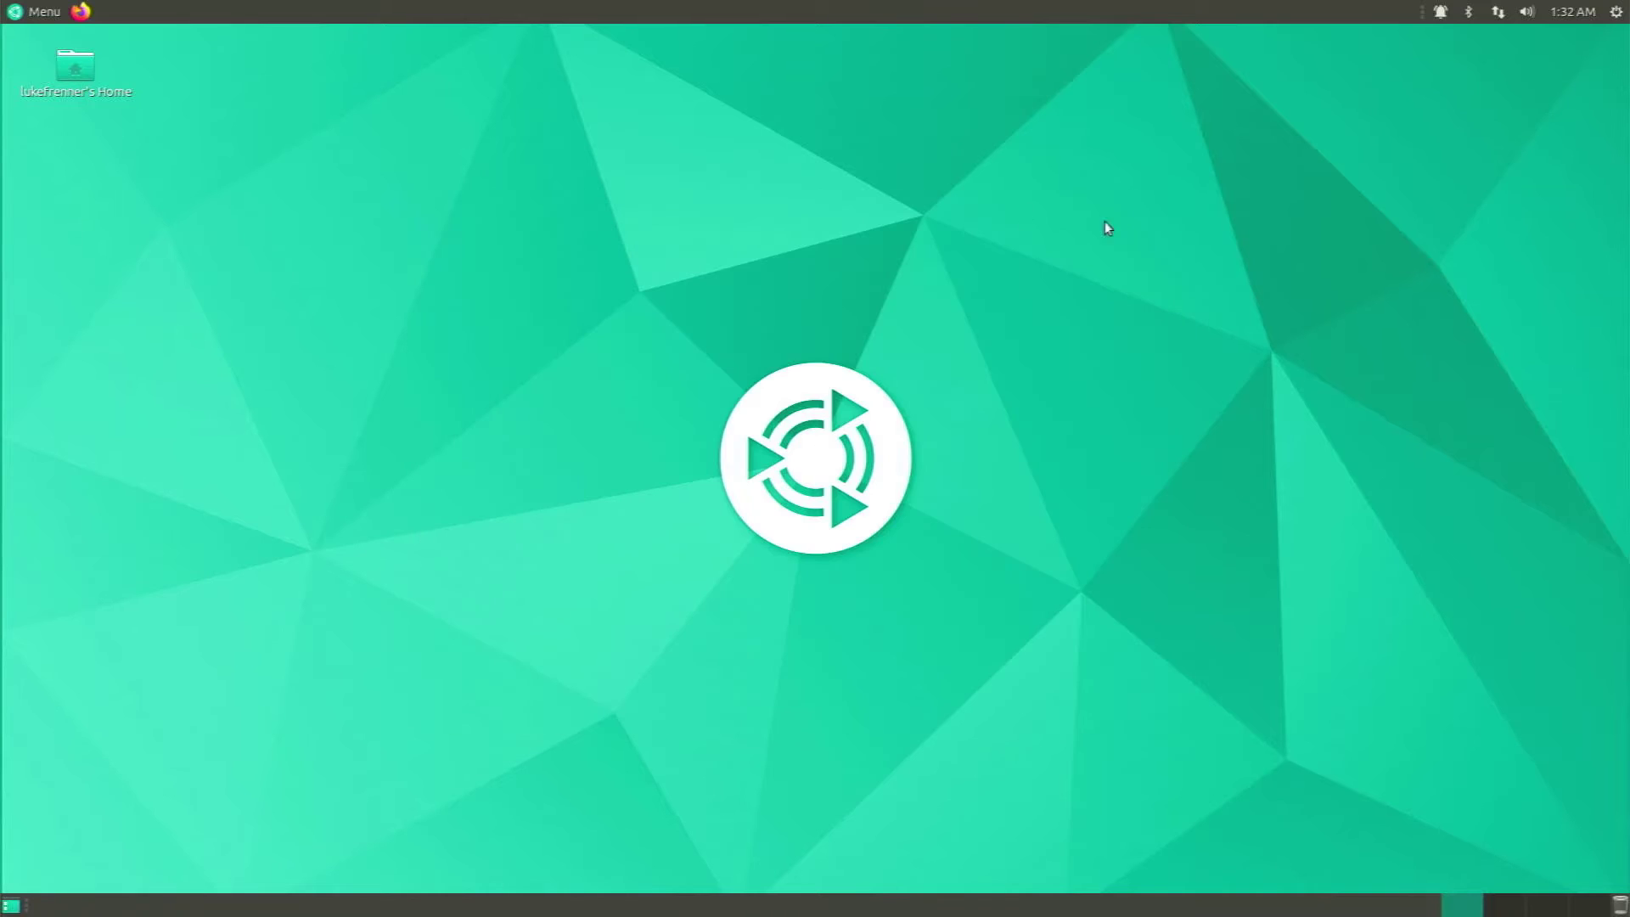
Launch Chromium from the Internet menu and confirm it as the default web browser
click(3, 6)
mouse_move(39, 194)
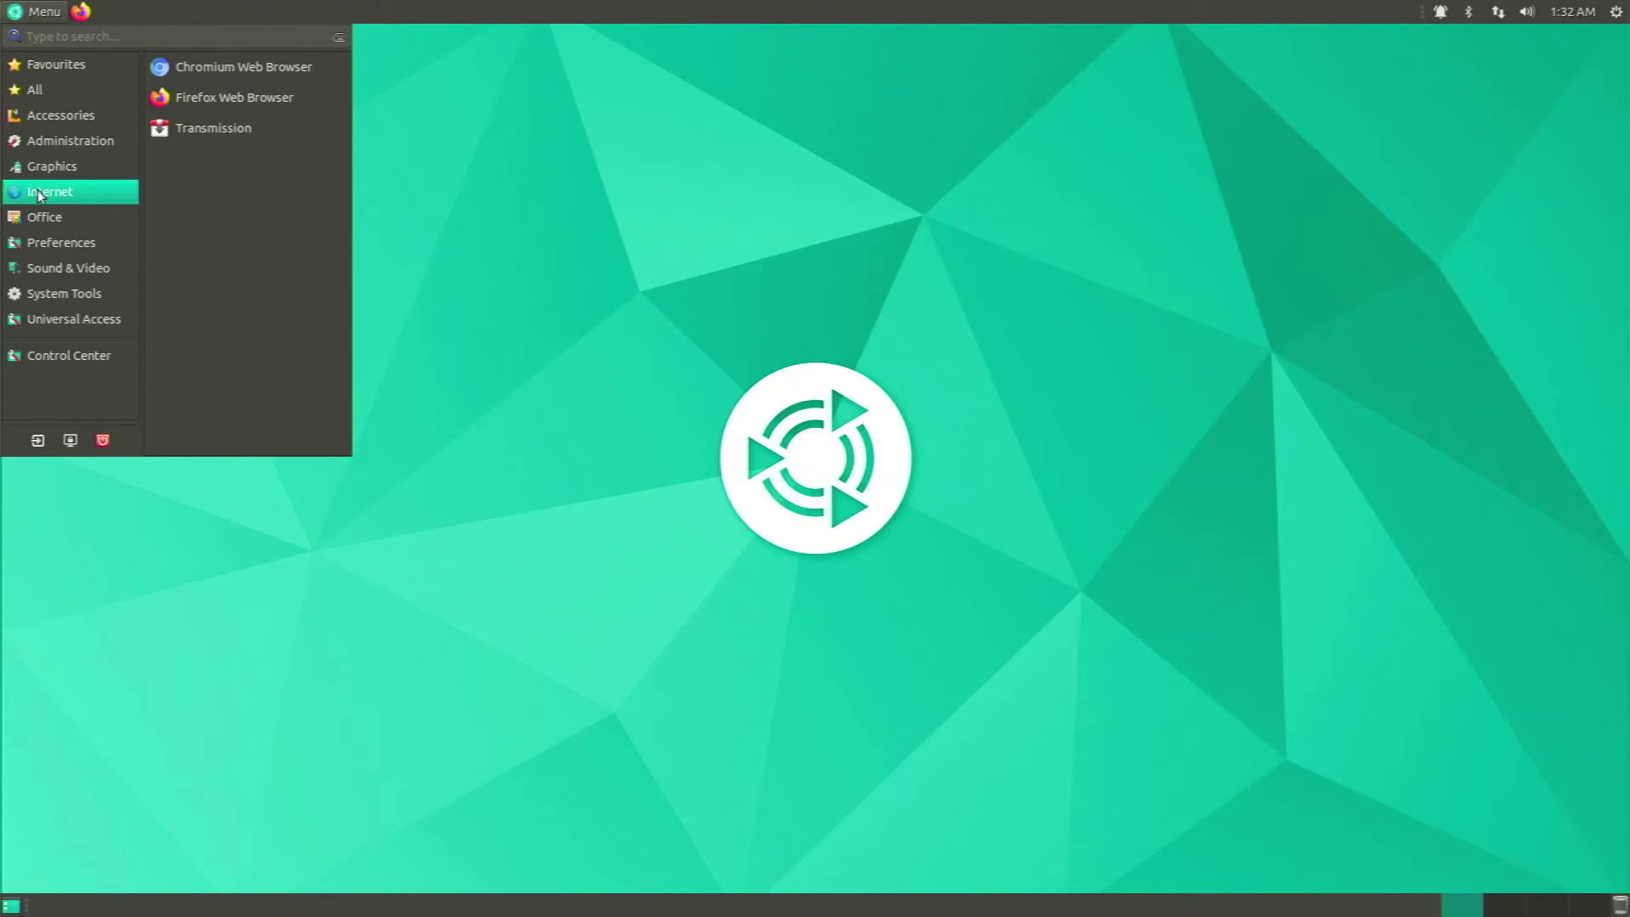
click(225, 68)
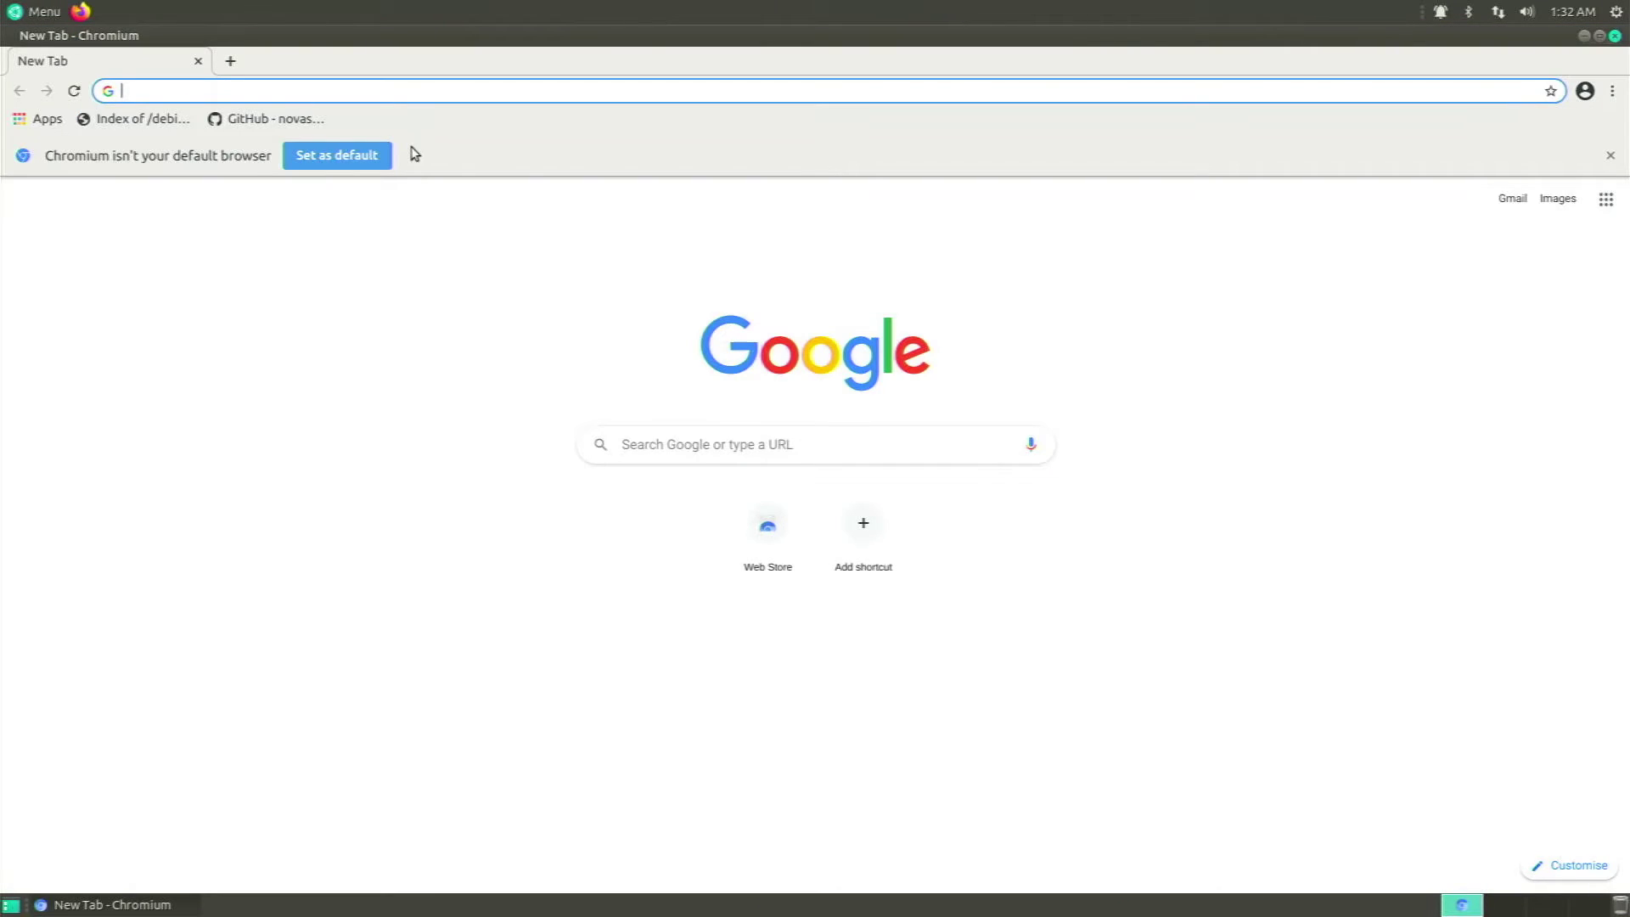
click(373, 155)
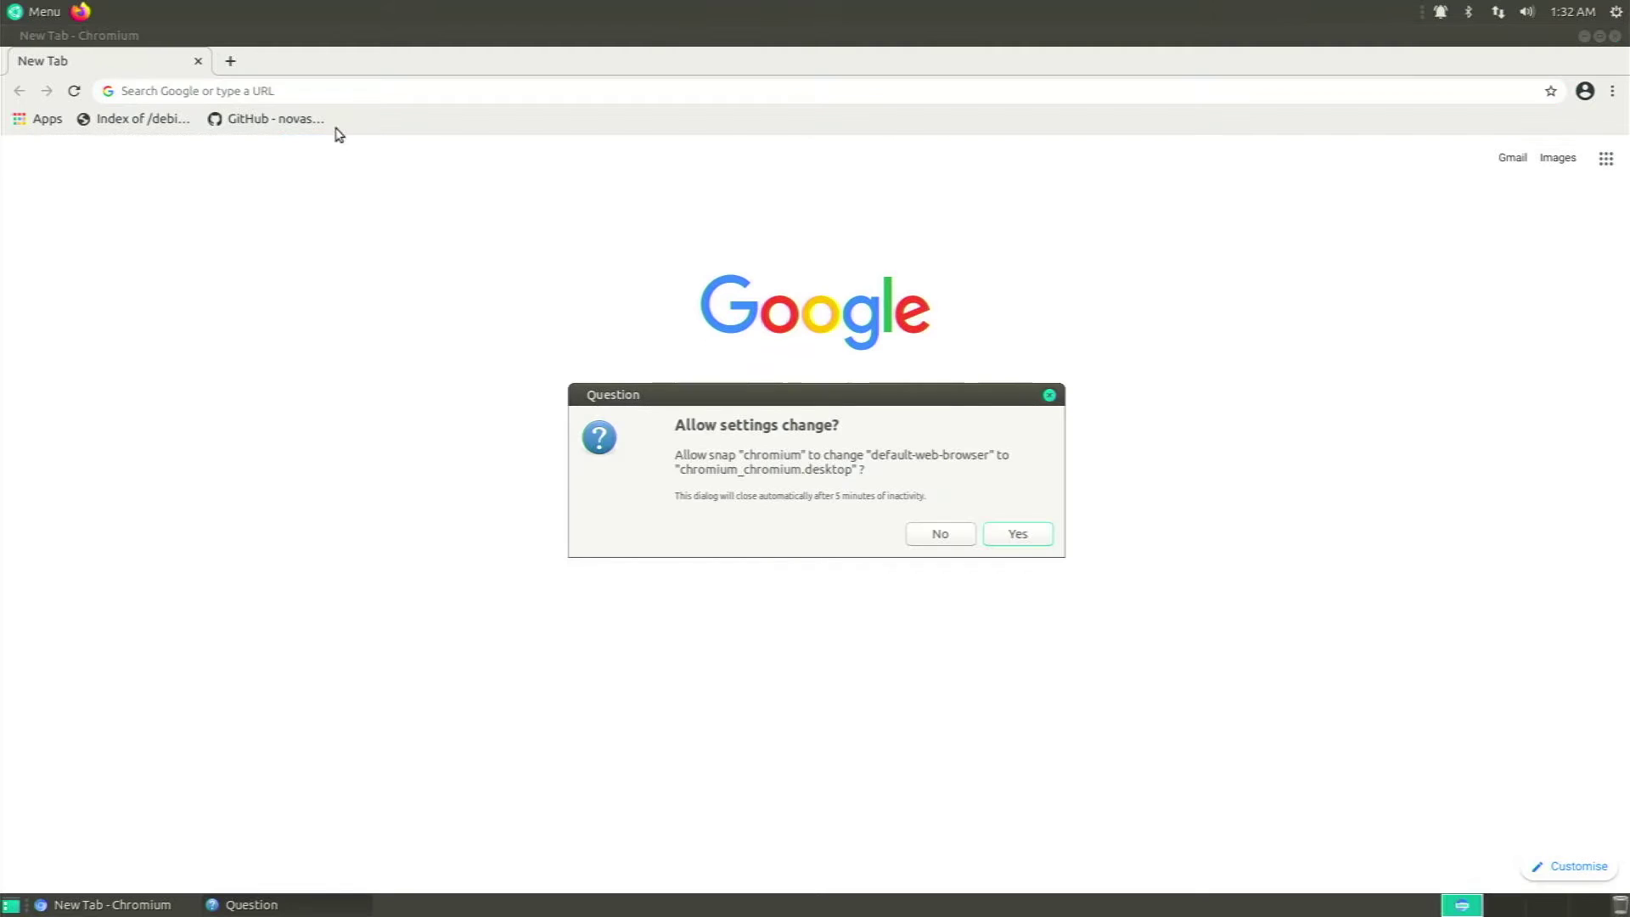
click(1000, 535)
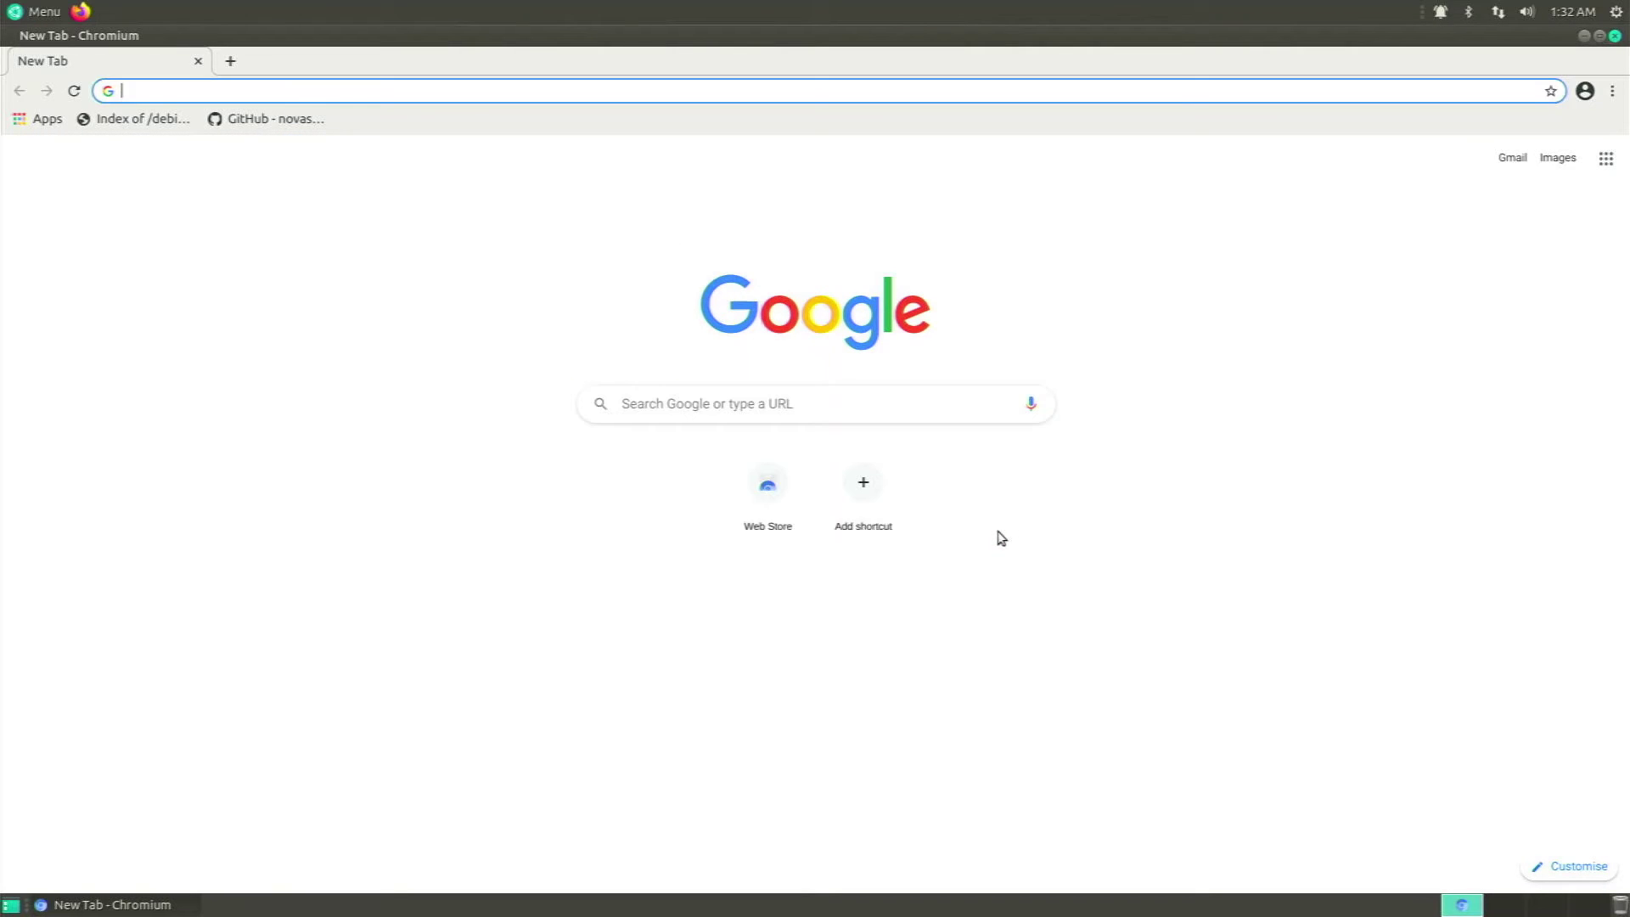
Search Google for 'pi4' and look over the results
text(pi4)
key(Return)
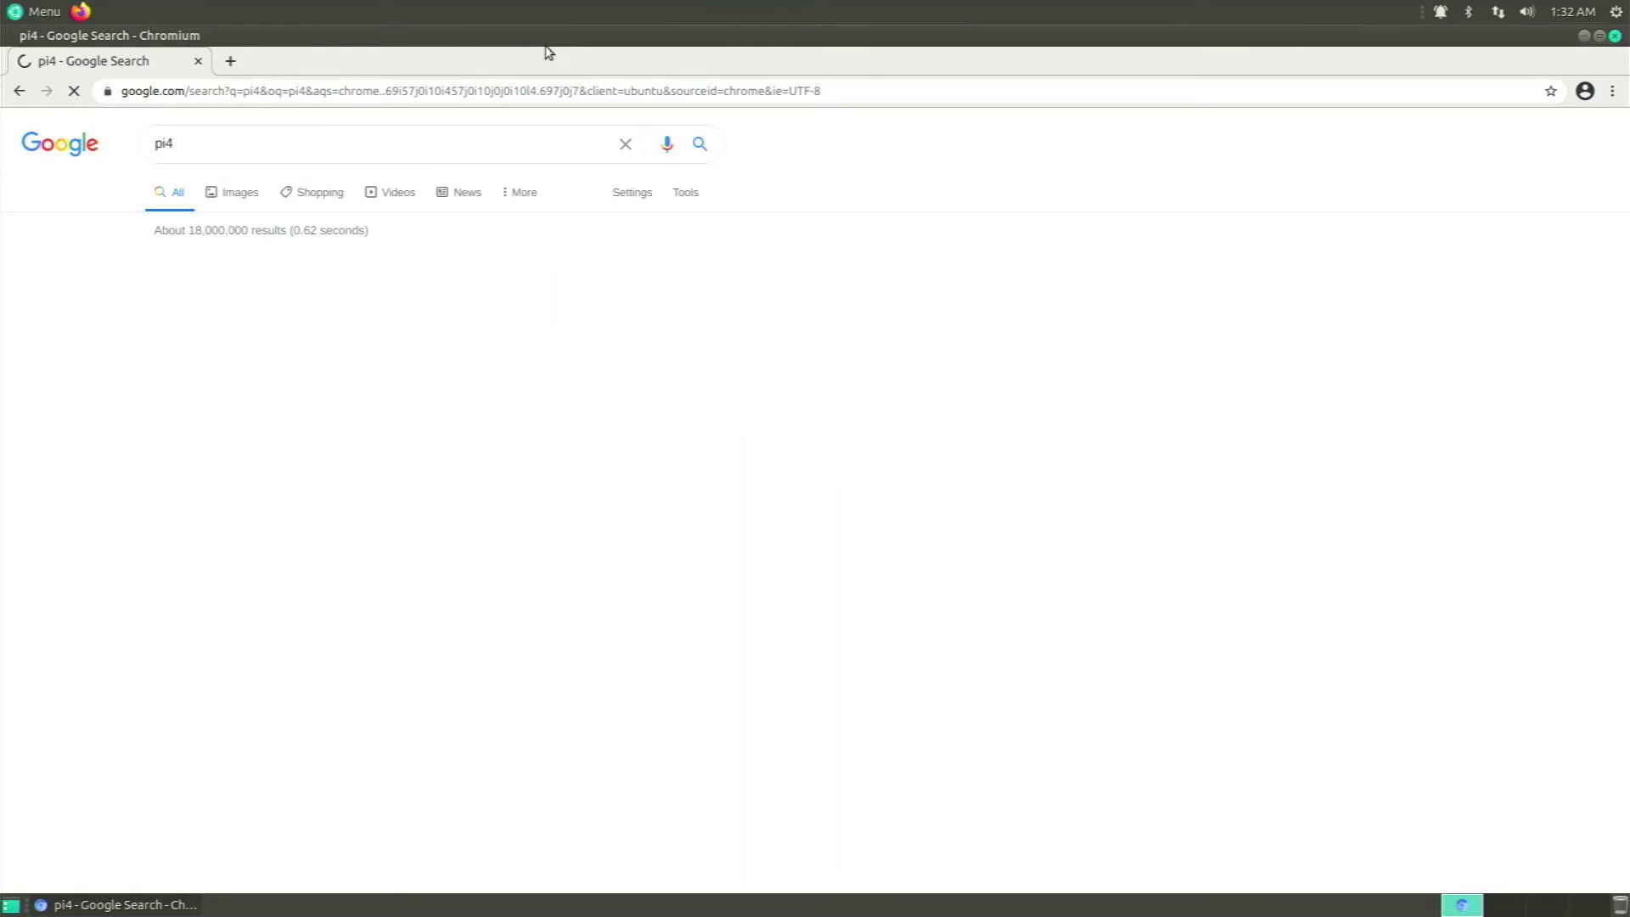
scroll(106, 455, down, 3)
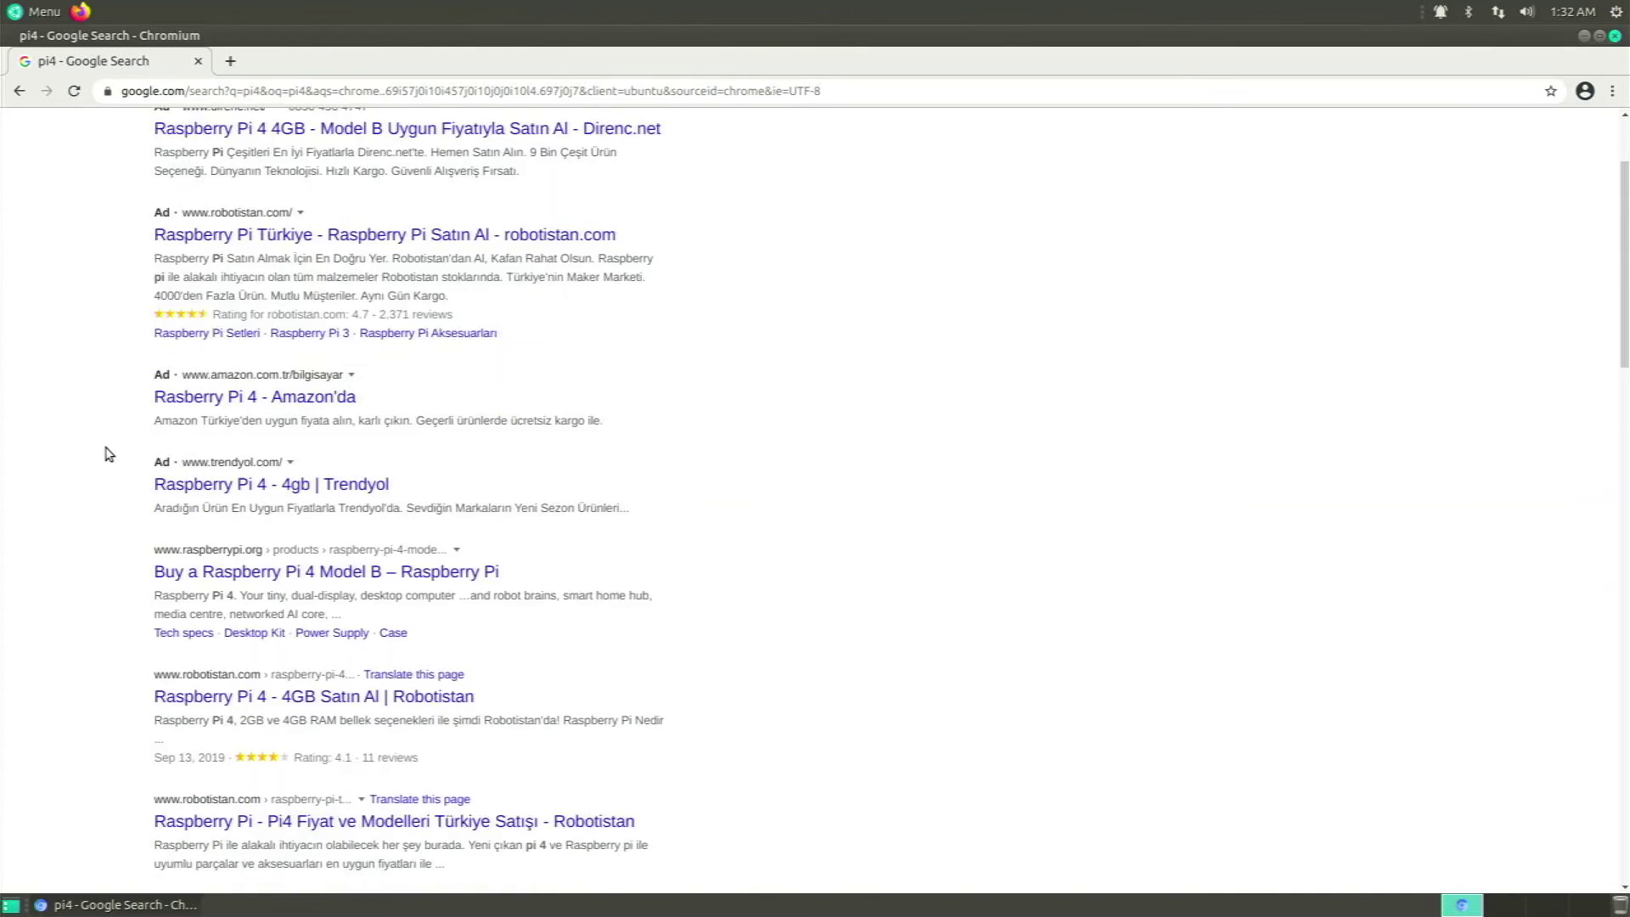
scroll(131, 451, up, 3)
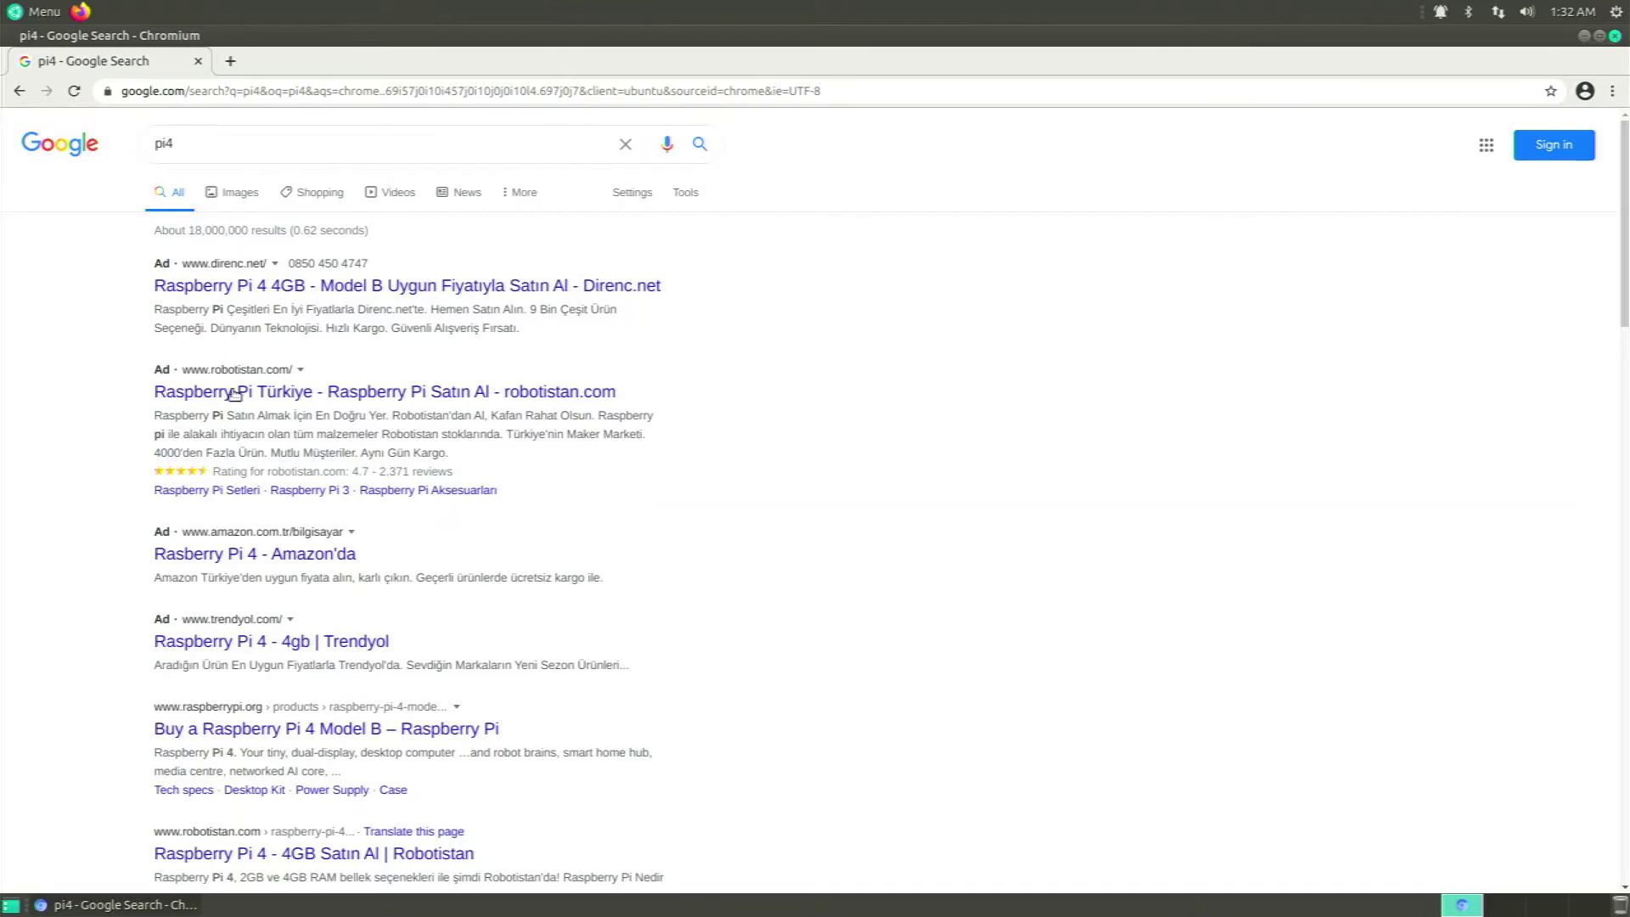
Start adding an Application Launcher item to the top panel via Add to Panel
mouse_move(119, 907)
right_click(123, 7)
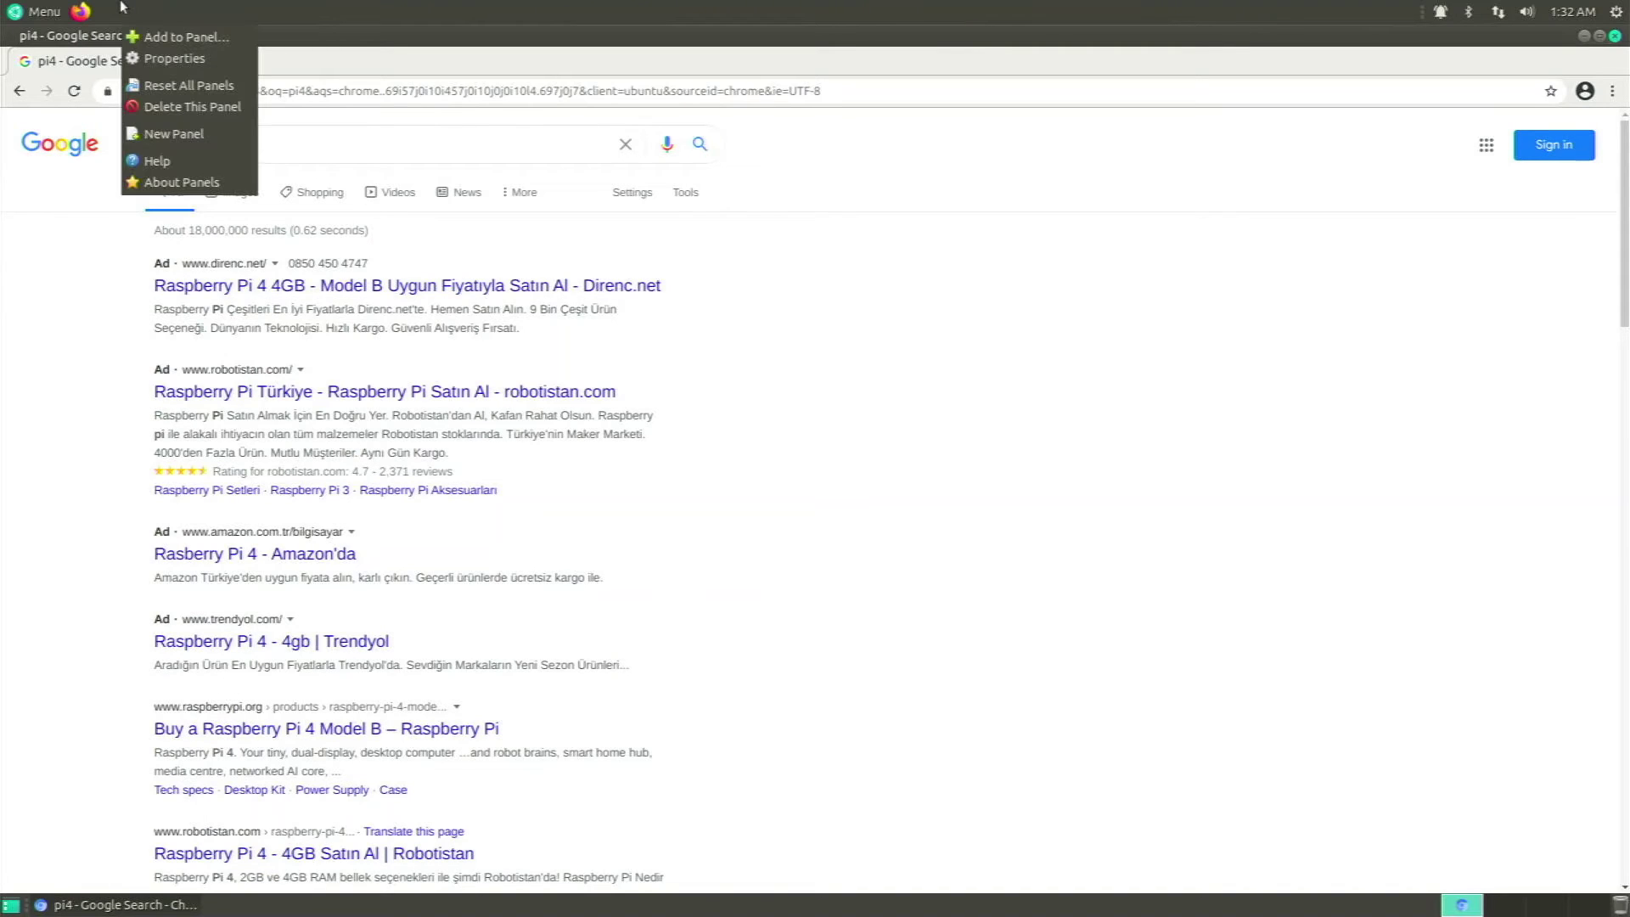
click(163, 37)
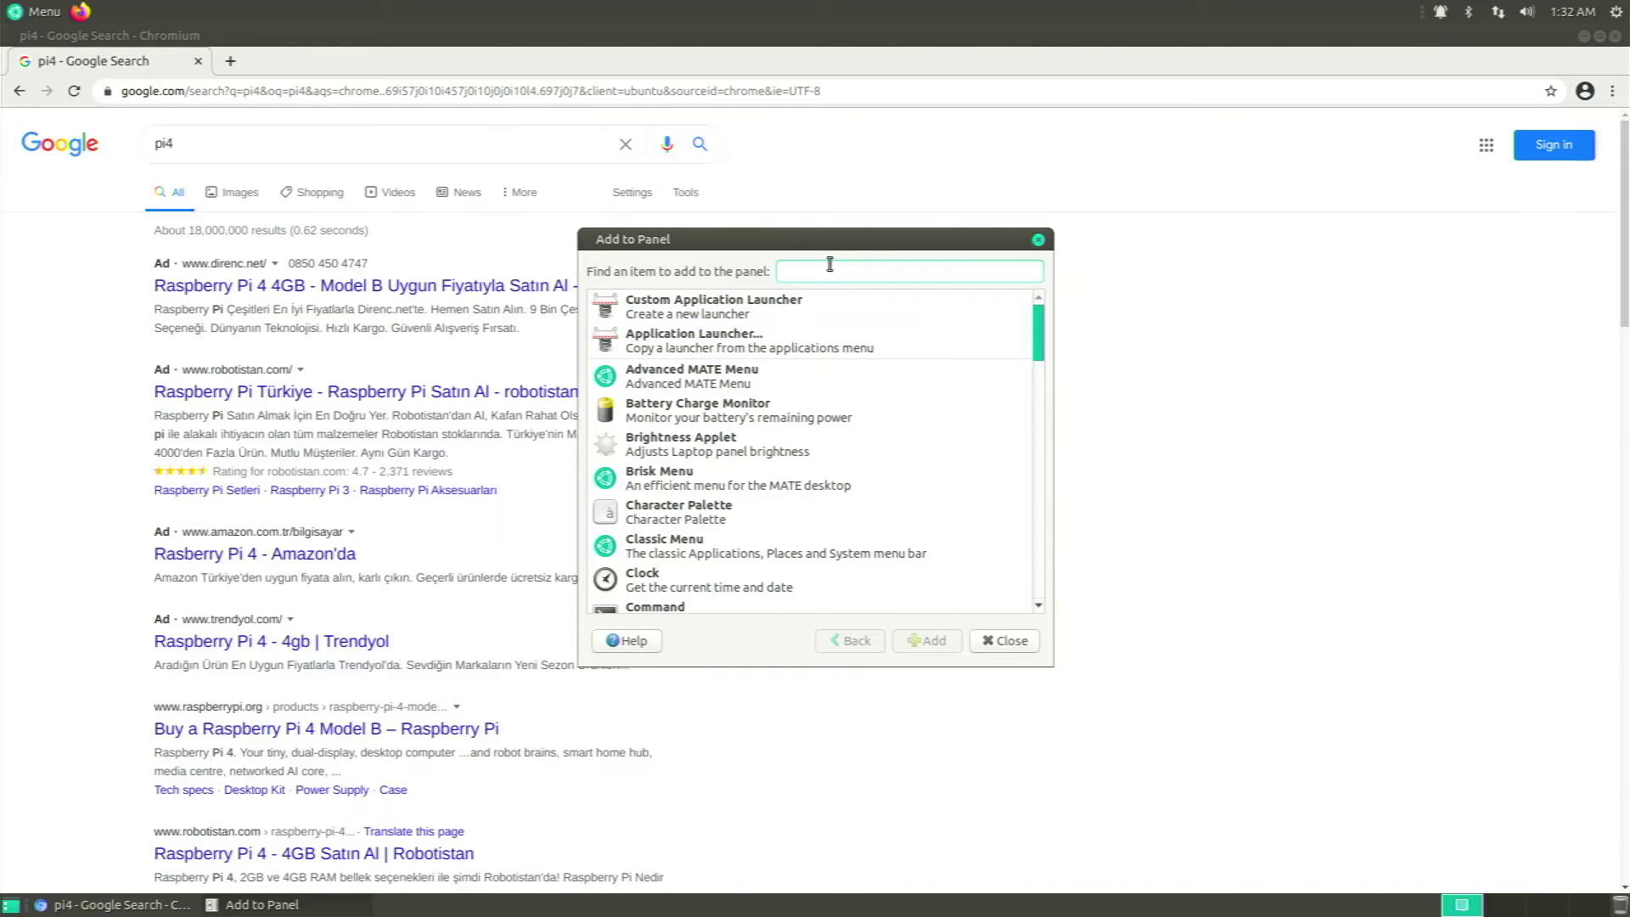
text(chr)
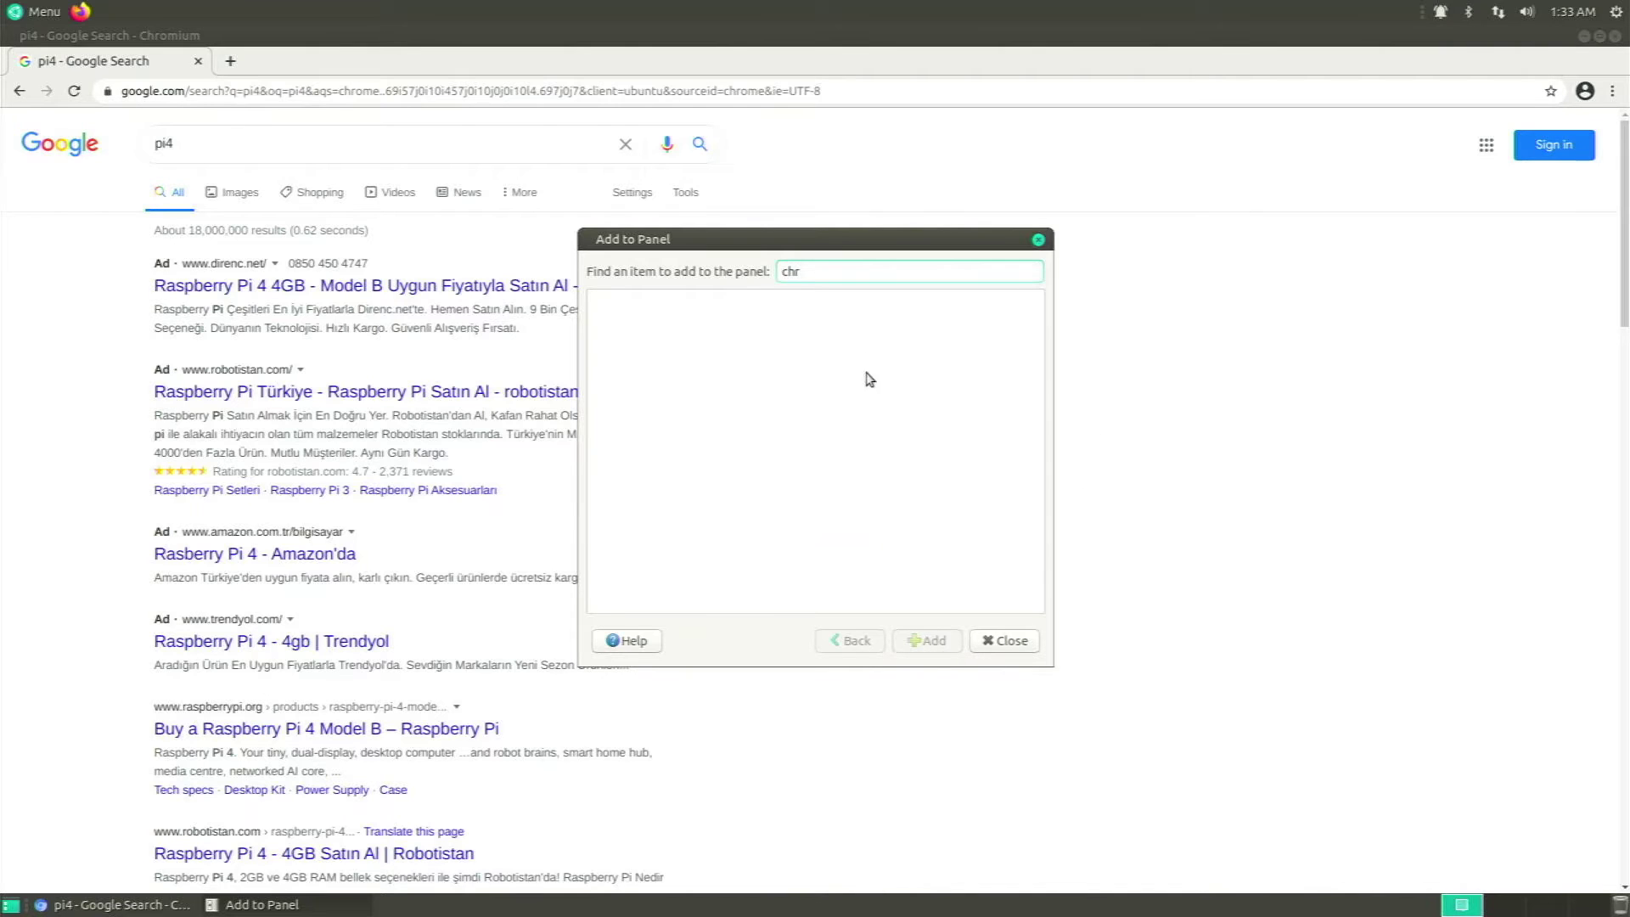
key(BackSpace)
key(BackSpace)
key(BackSpace)
click(744, 300)
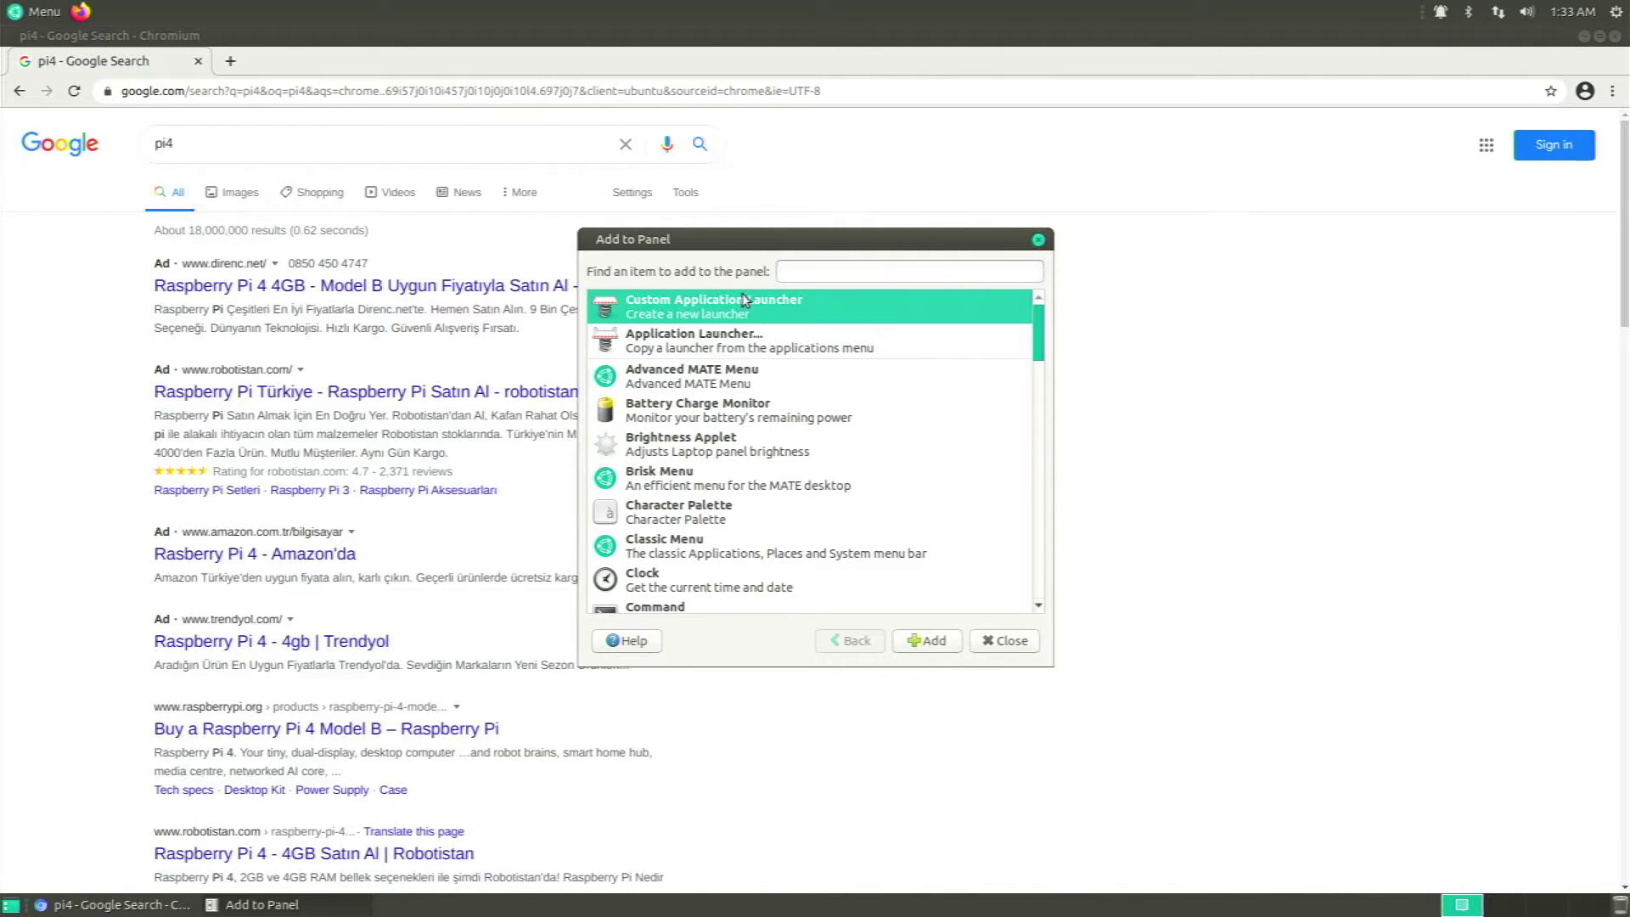
click(745, 336)
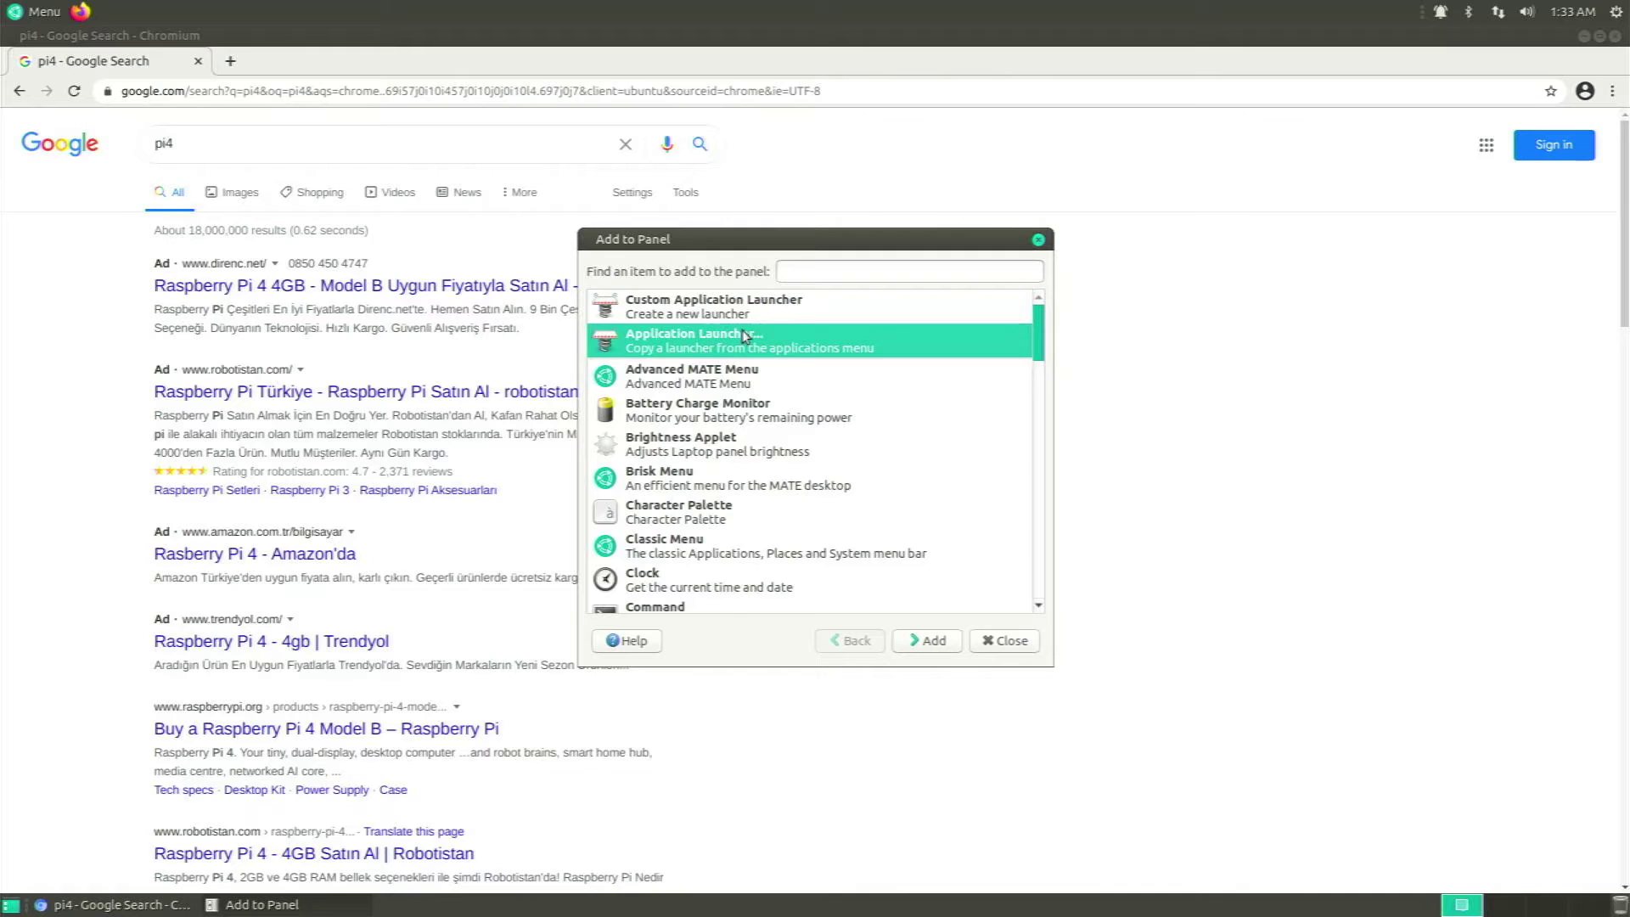
click(937, 647)
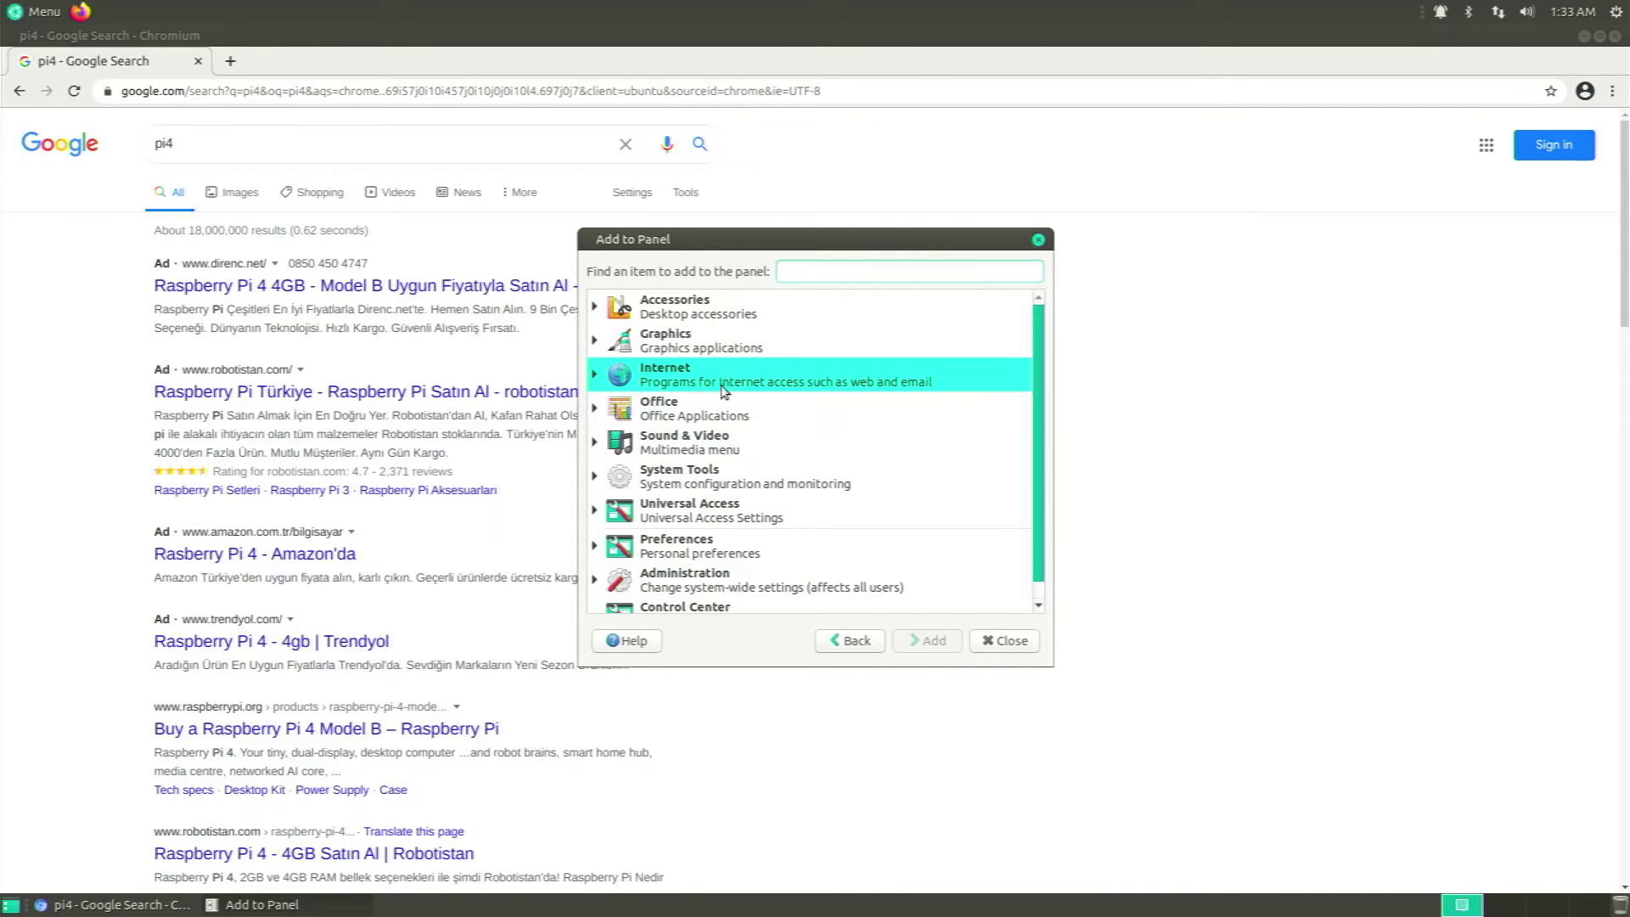
Choose Chromium Web Browser under Internet as the launcher and drag it beside Firefox
click(593, 373)
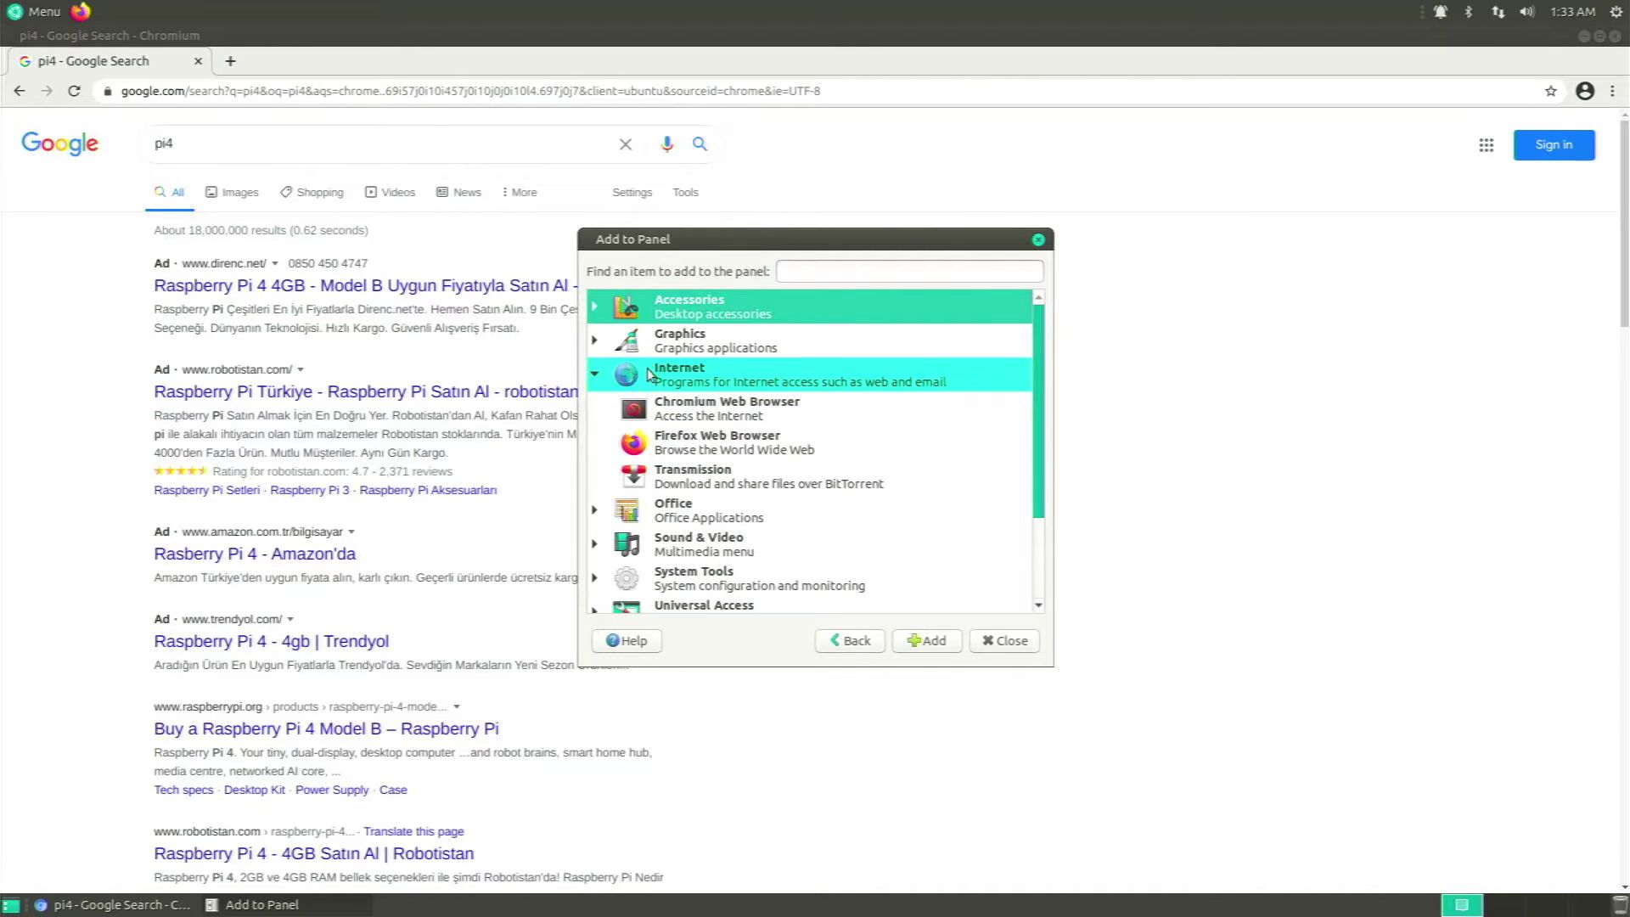
click(649, 413)
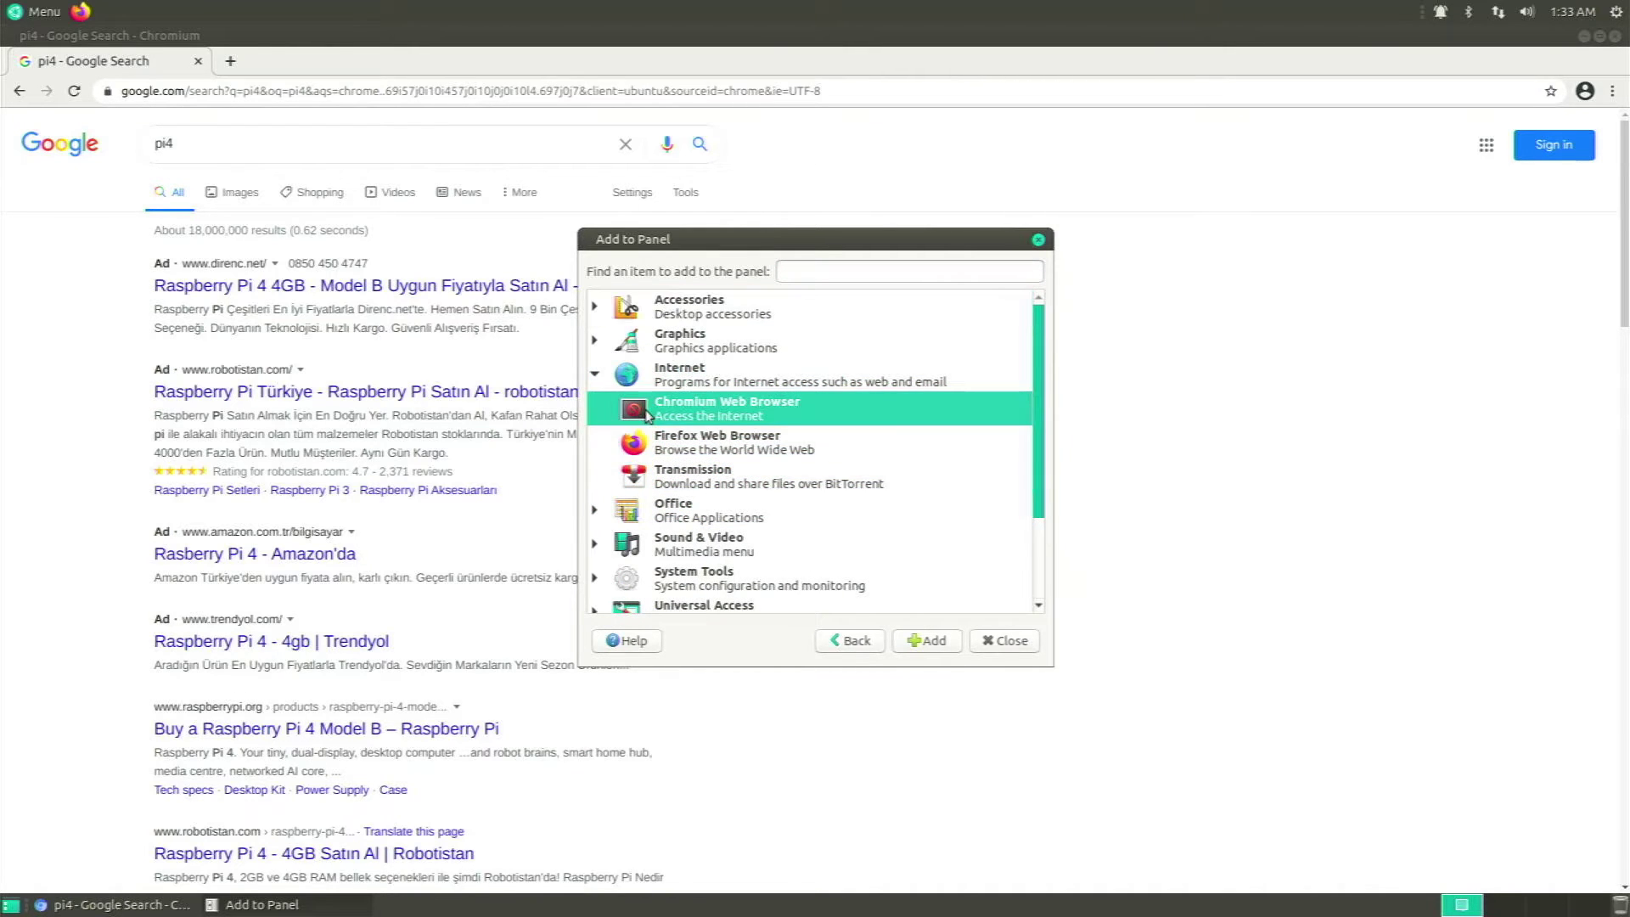
click(931, 638)
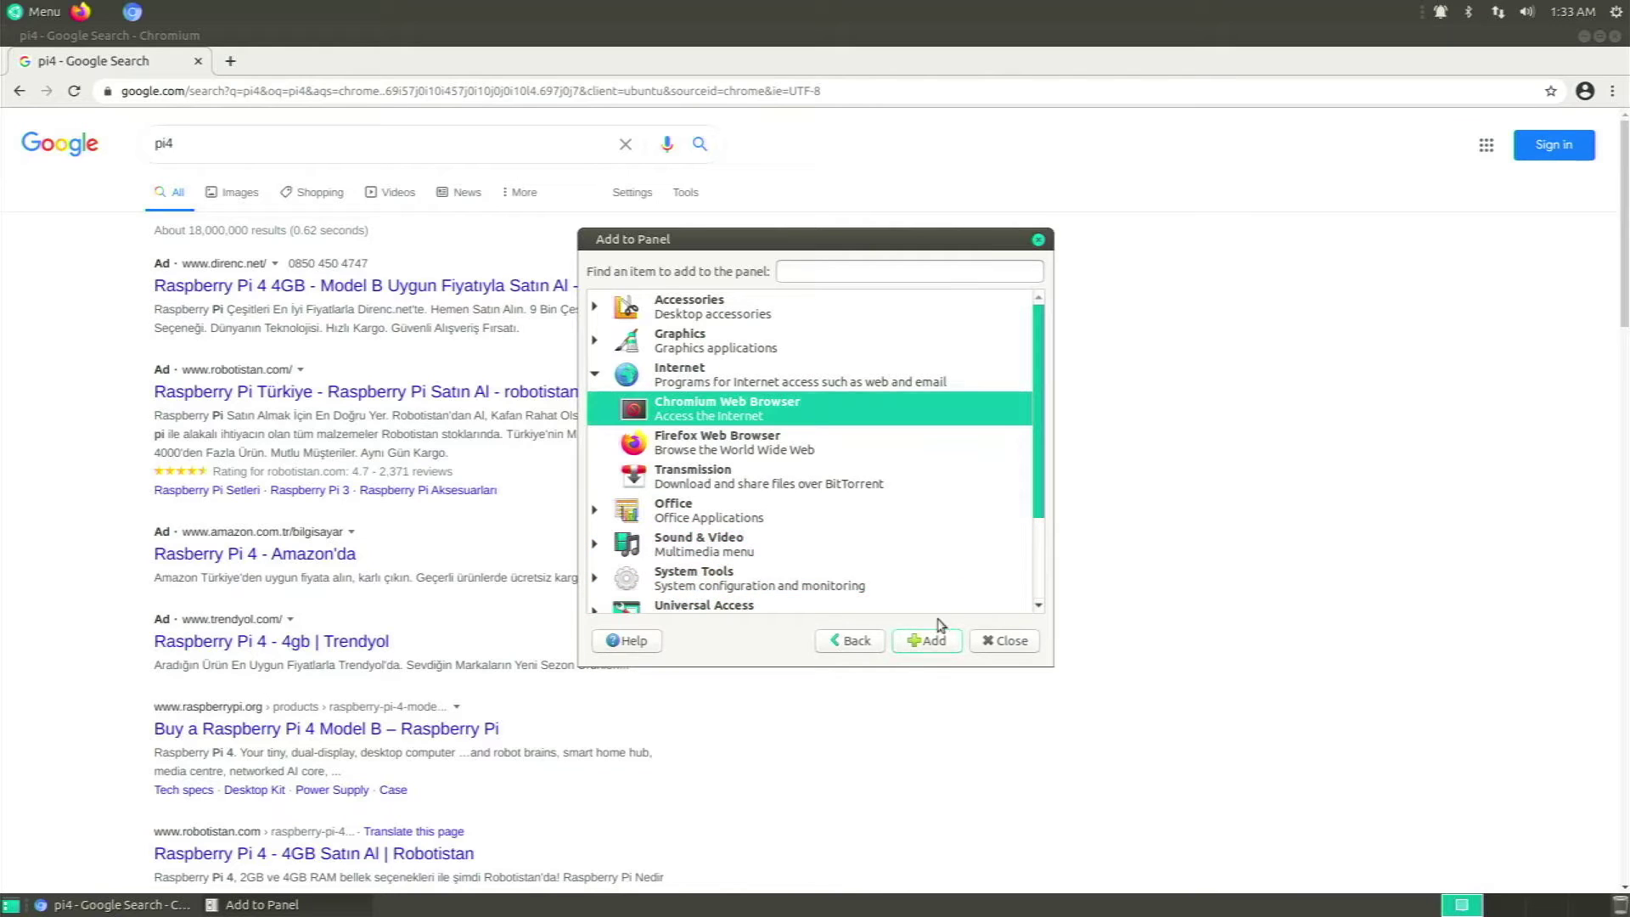
click(990, 639)
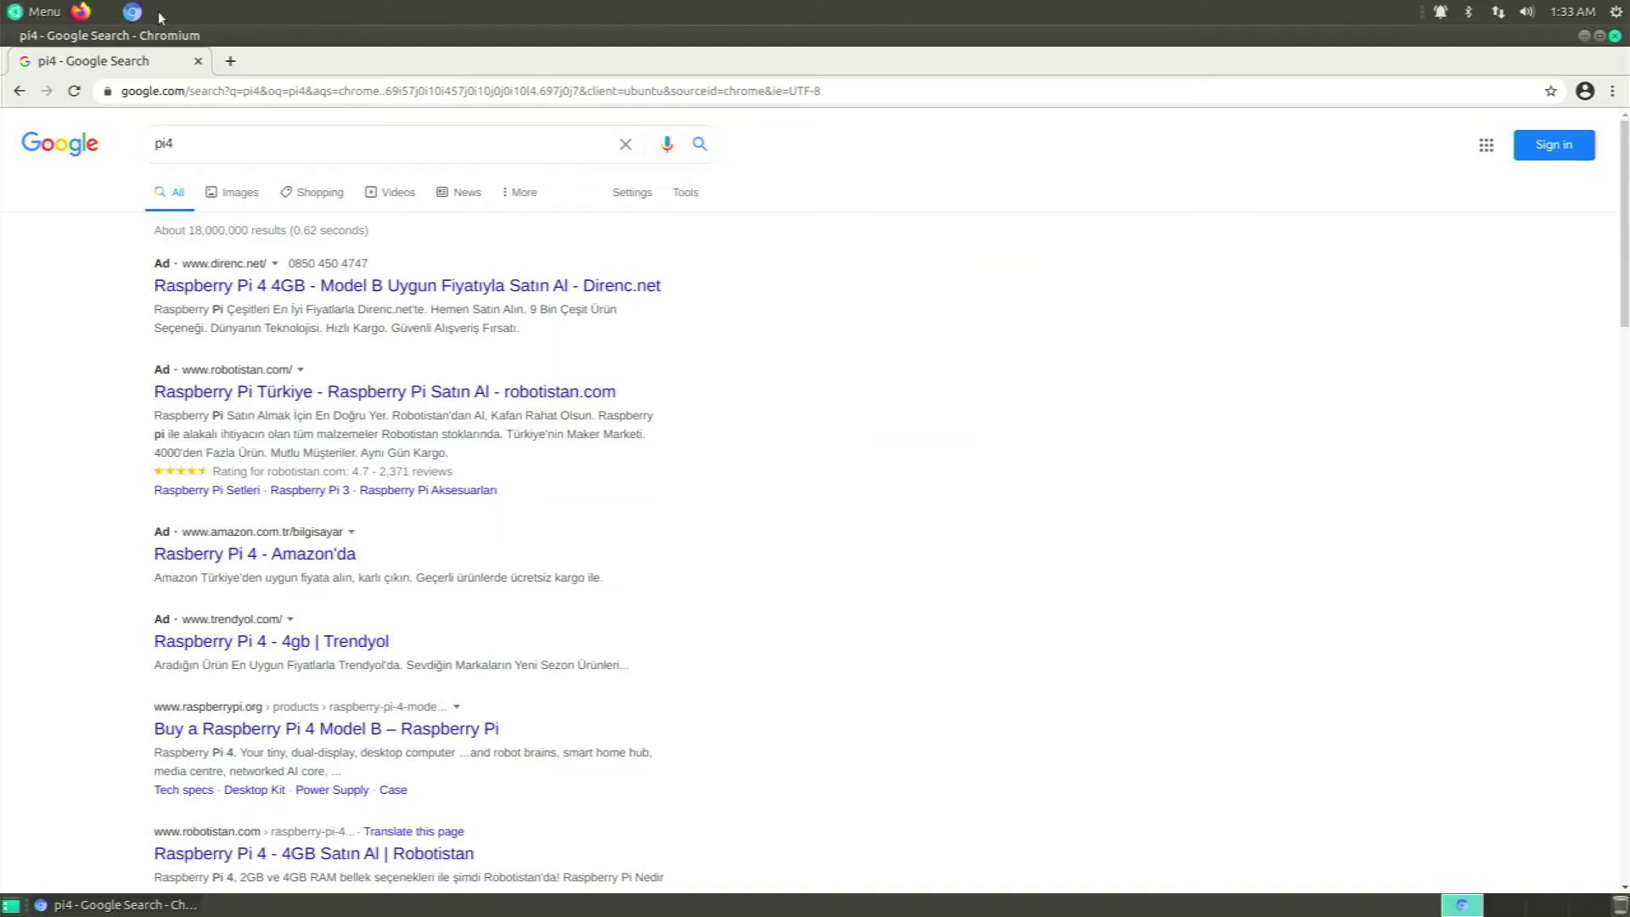
drag(131, 12, 99, 12)
Close Chromium and launch MATE Terminal from the applications menu
click(1616, 37)
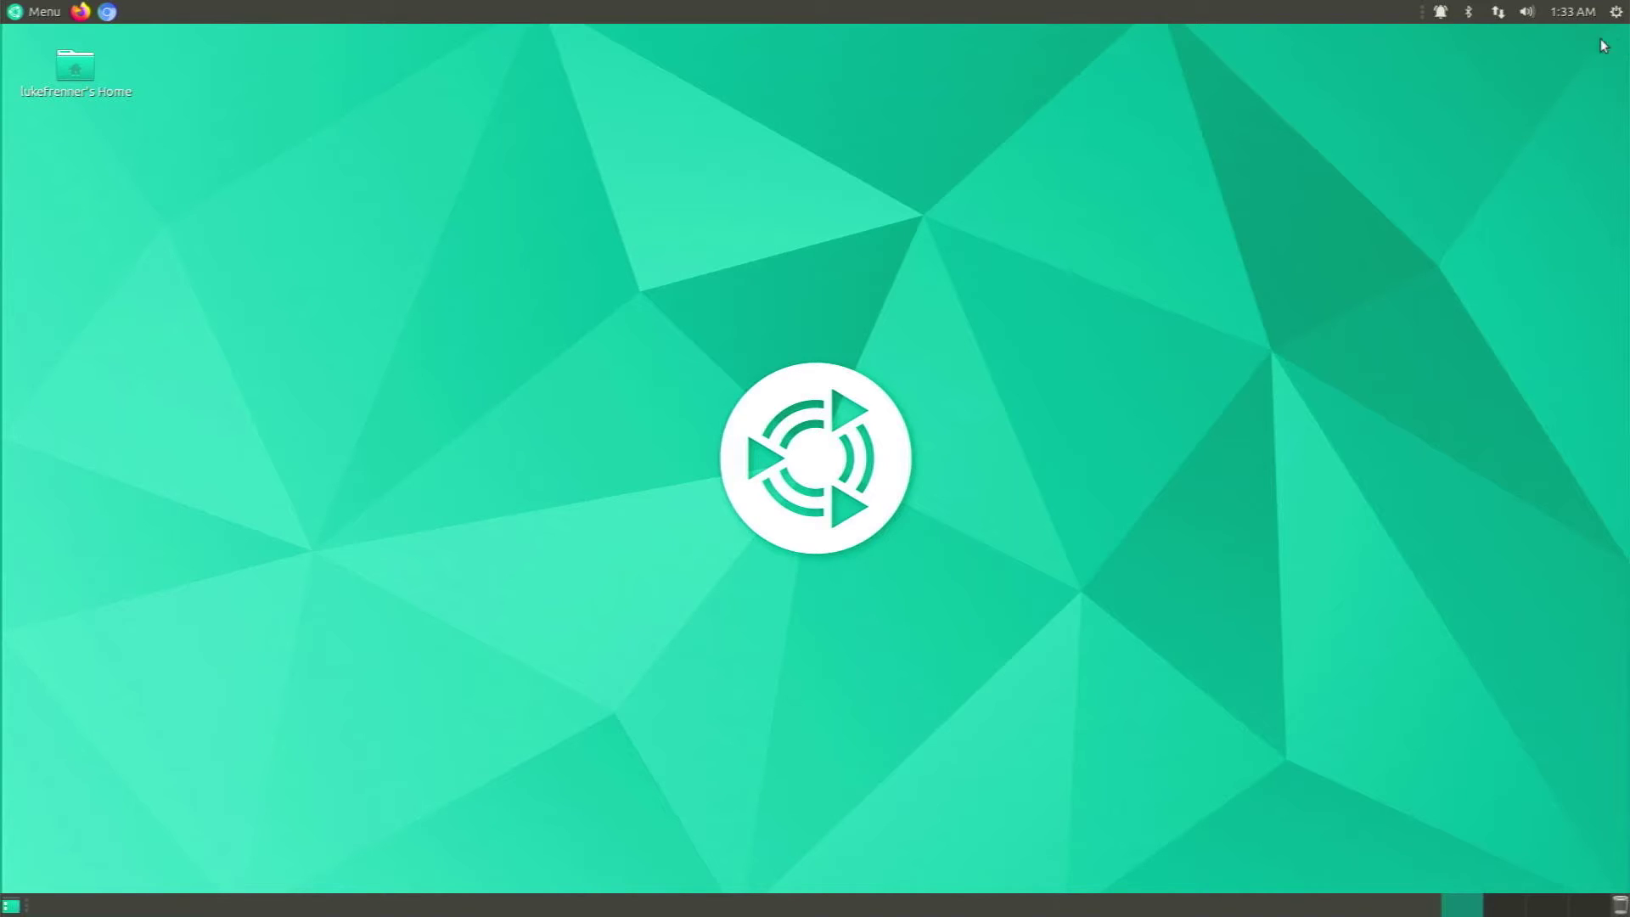
click(4, 9)
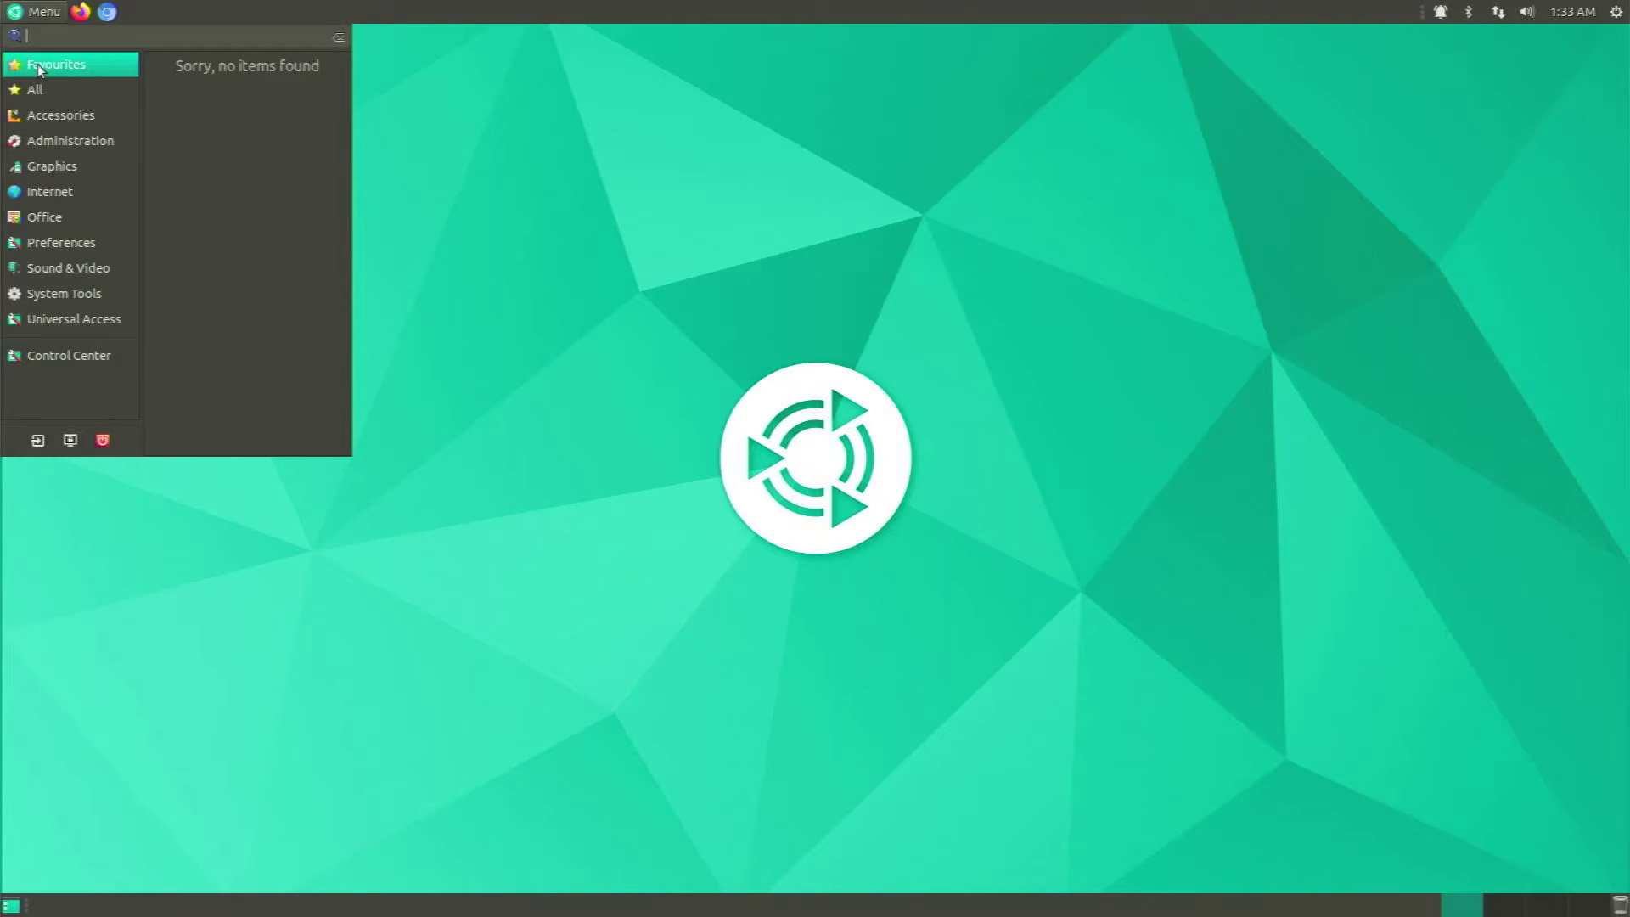
text(ter)
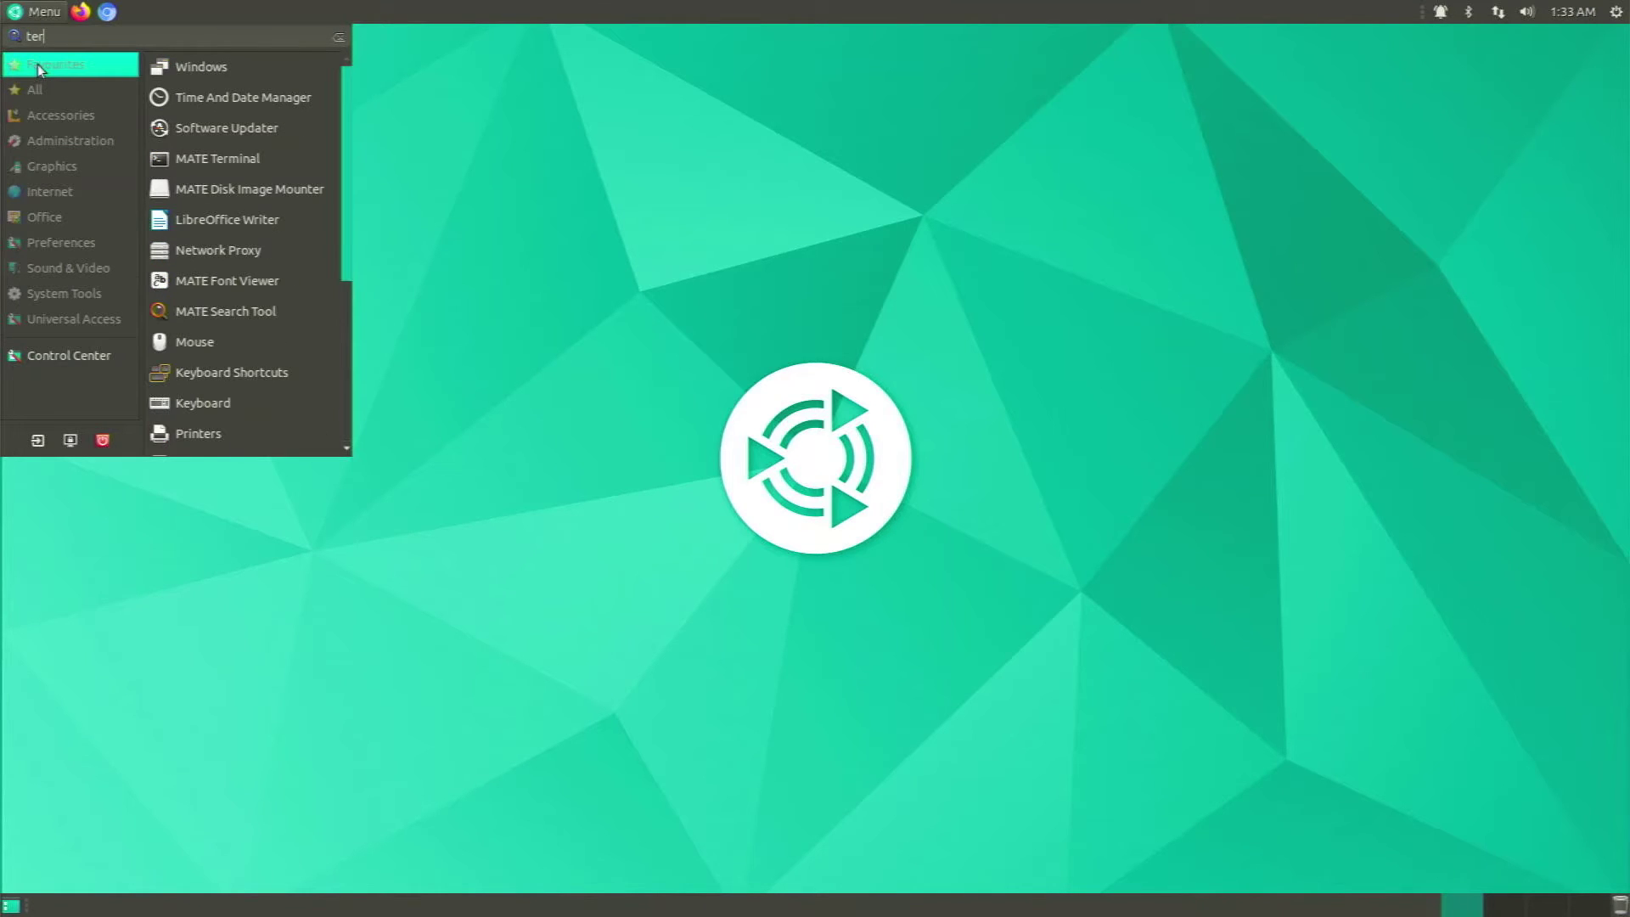
text(mi)
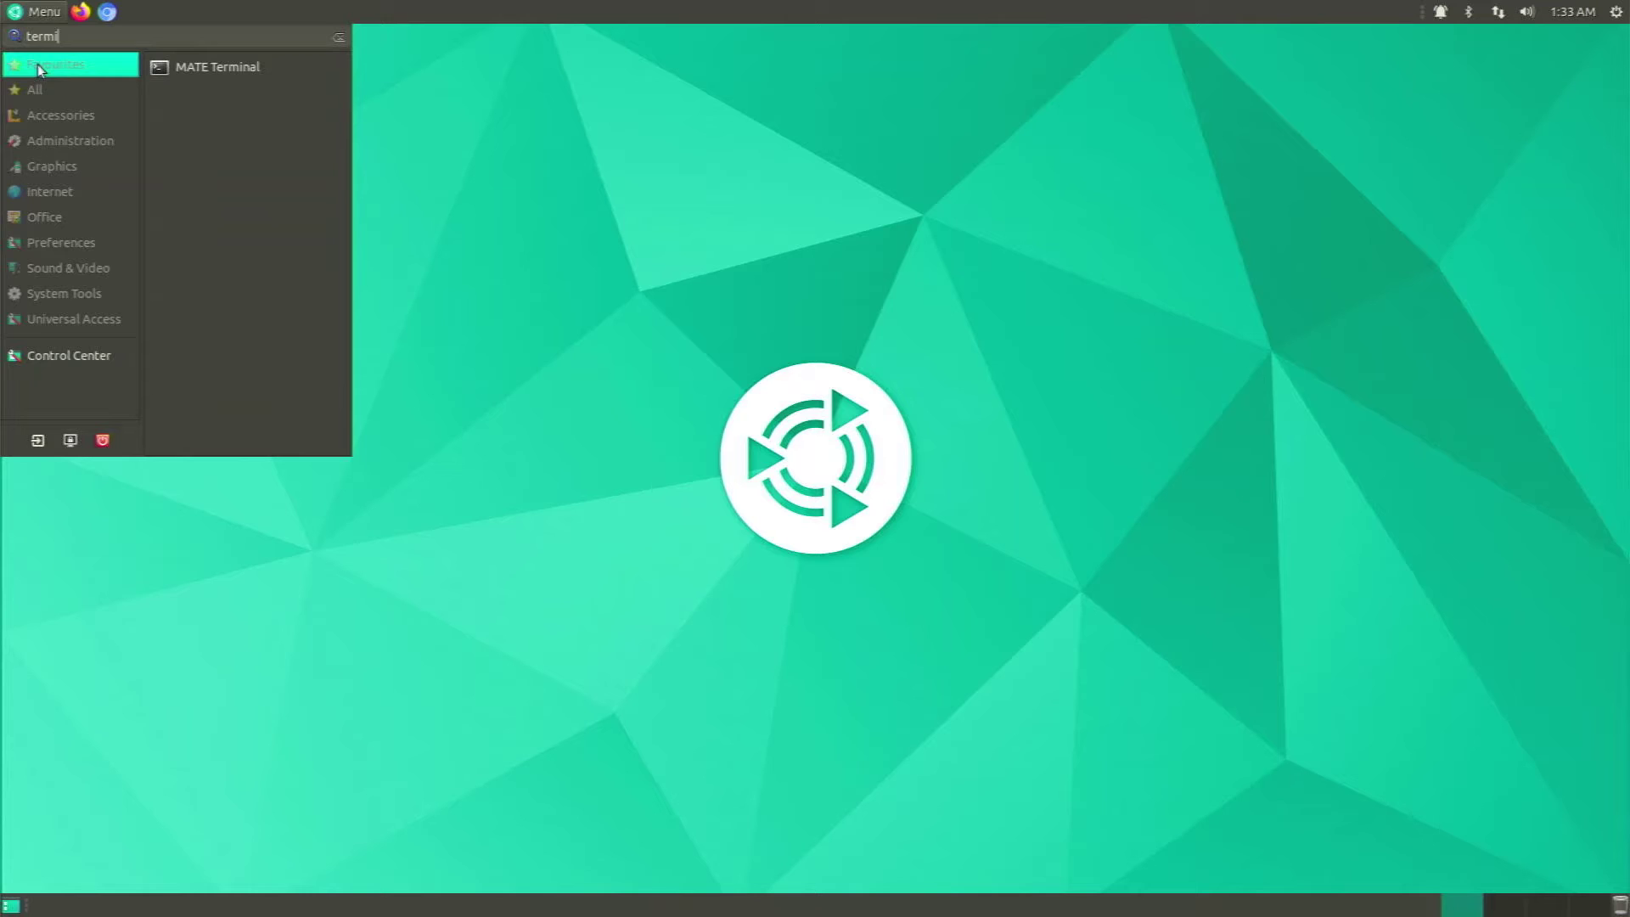
click(195, 64)
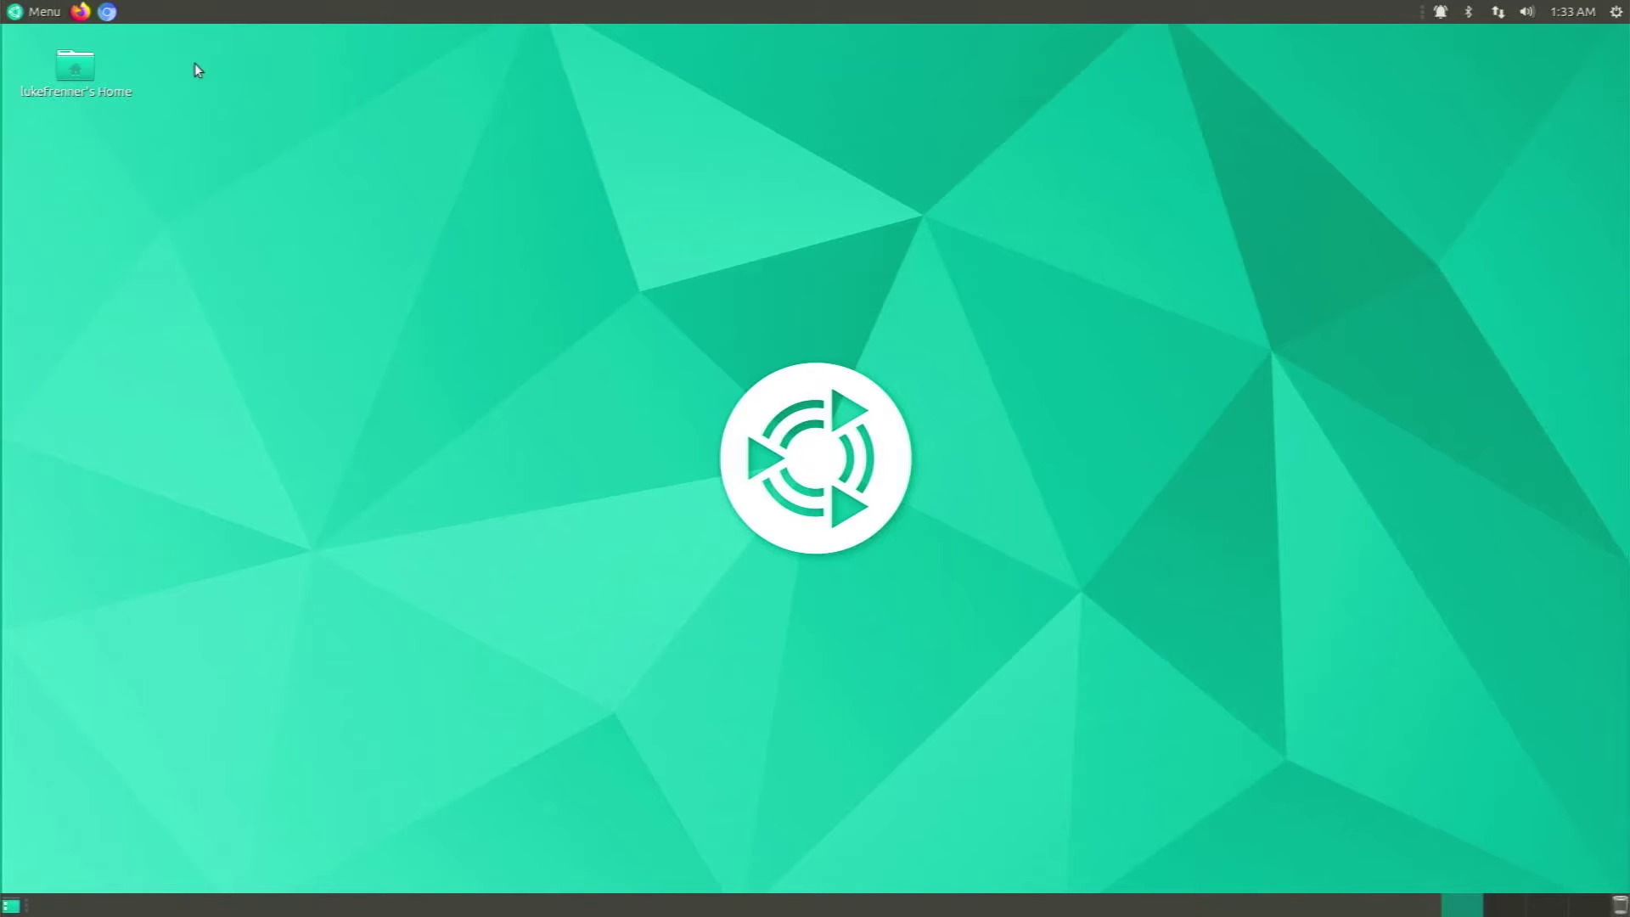
Install neofetch with 'sudo apt install neofetch', authenticating and confirming with y
text(sudo apt u)
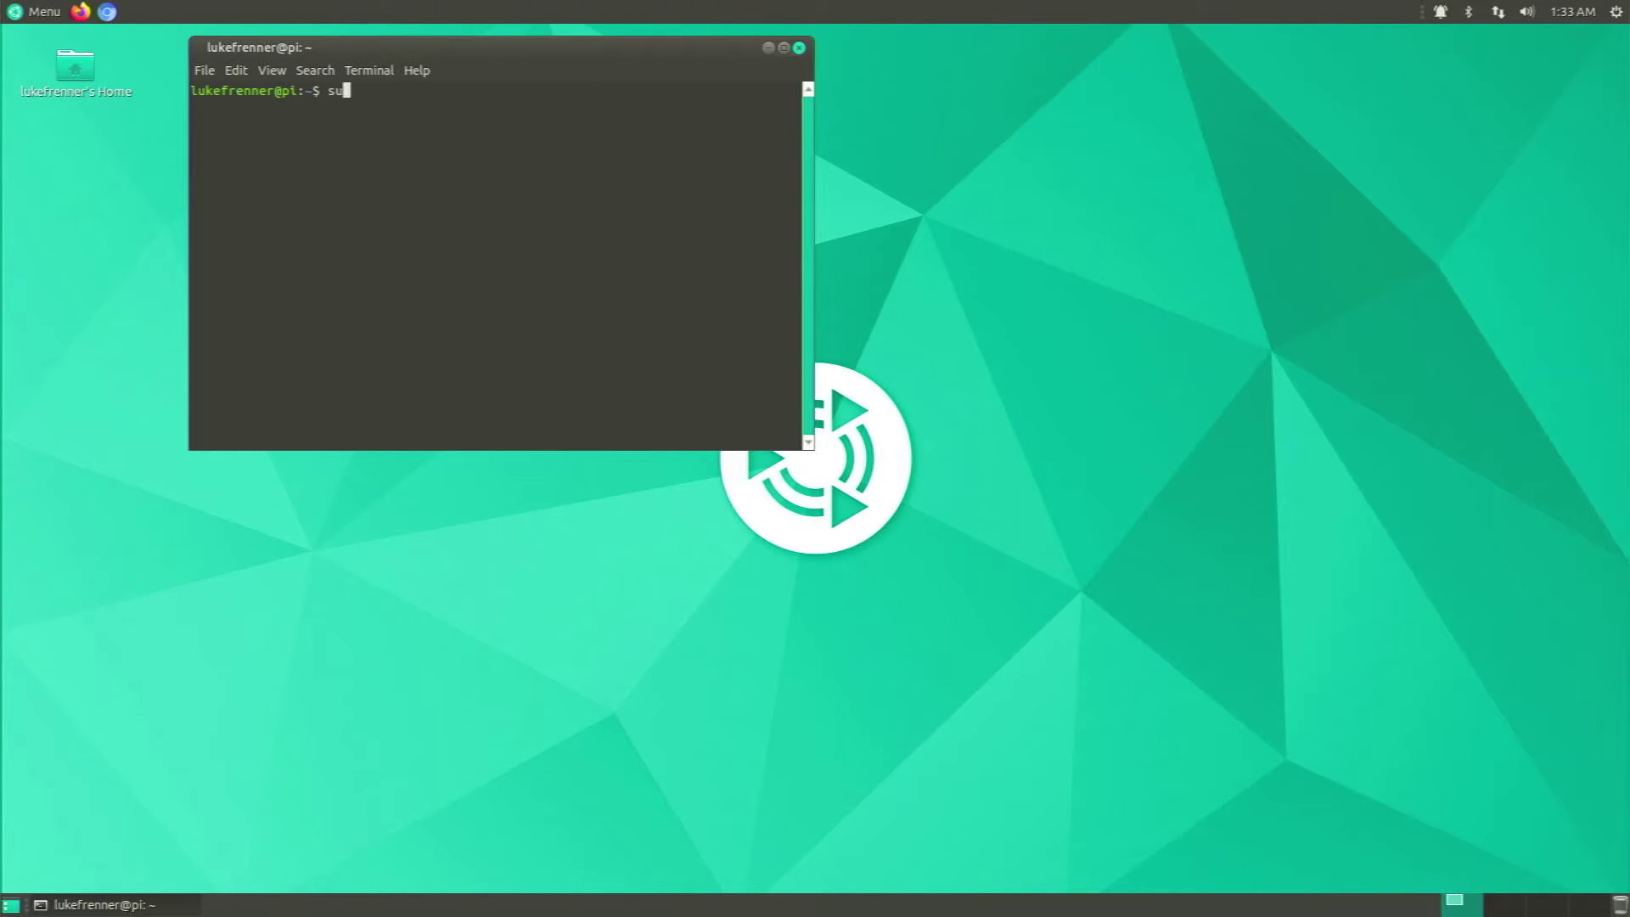
text(pdate neofetch)
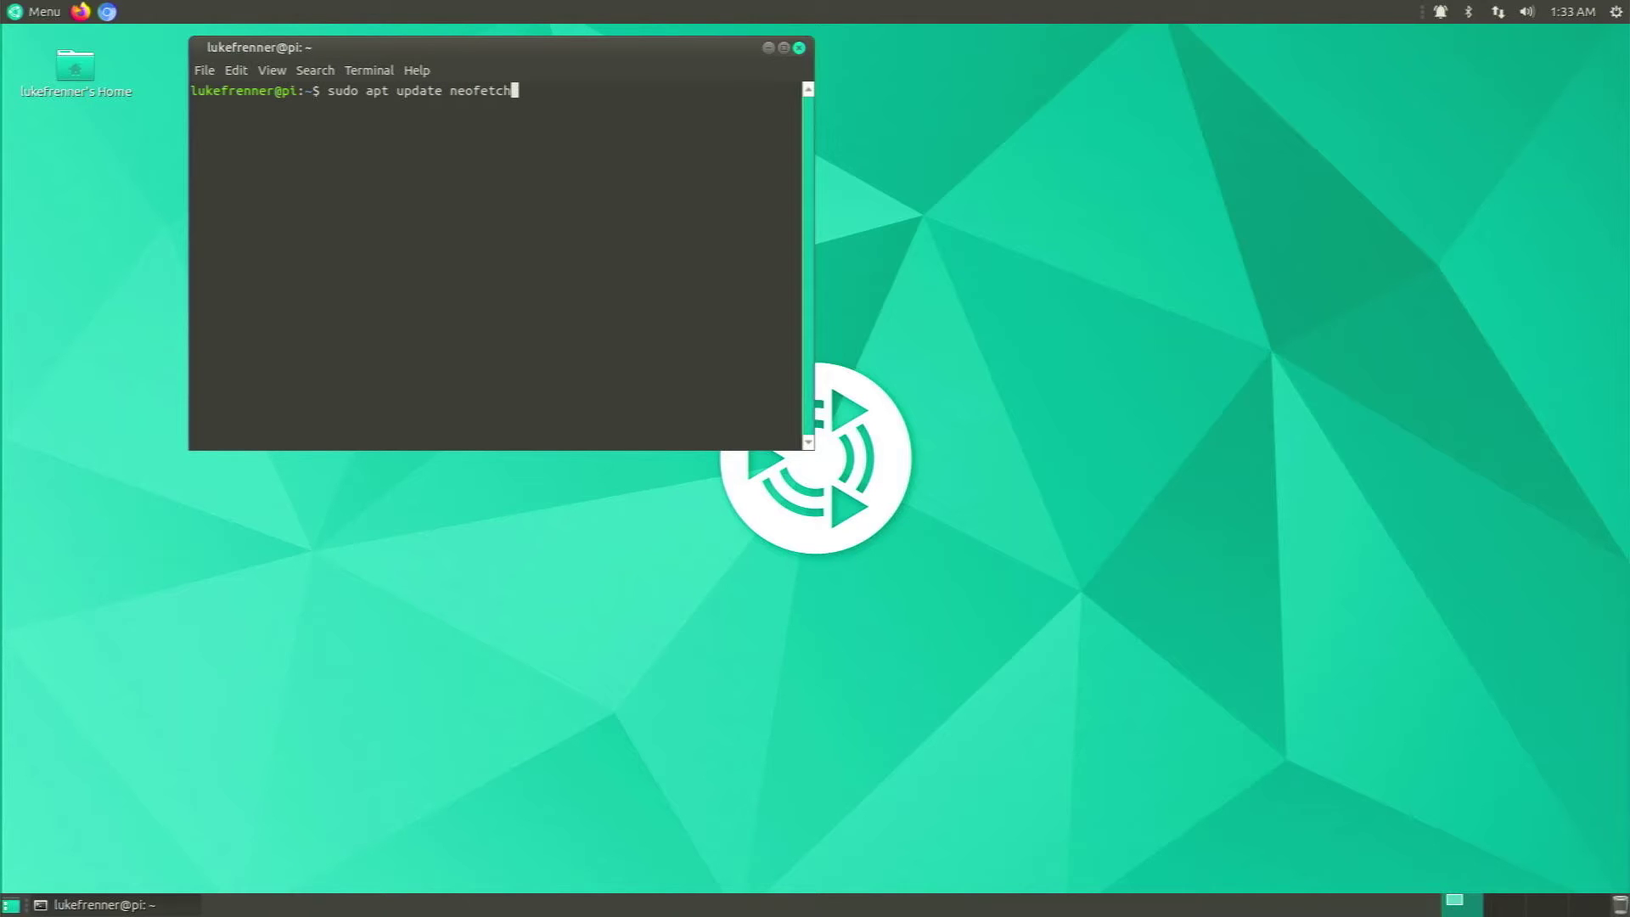
key(BackSpace)
key(BackSpace)
key(BackSpace)
key(BackSpace)
key(BackSpace)
key(BackSpace)
key(BackSpace)
key(BackSpace)
key(BackSpace)
key(BackSpace)
key(BackSpace)
key(BackSpace)
key(BackSpace)
key(BackSpace)
key(BackSpace)
text(install neofetch)
key(Return)
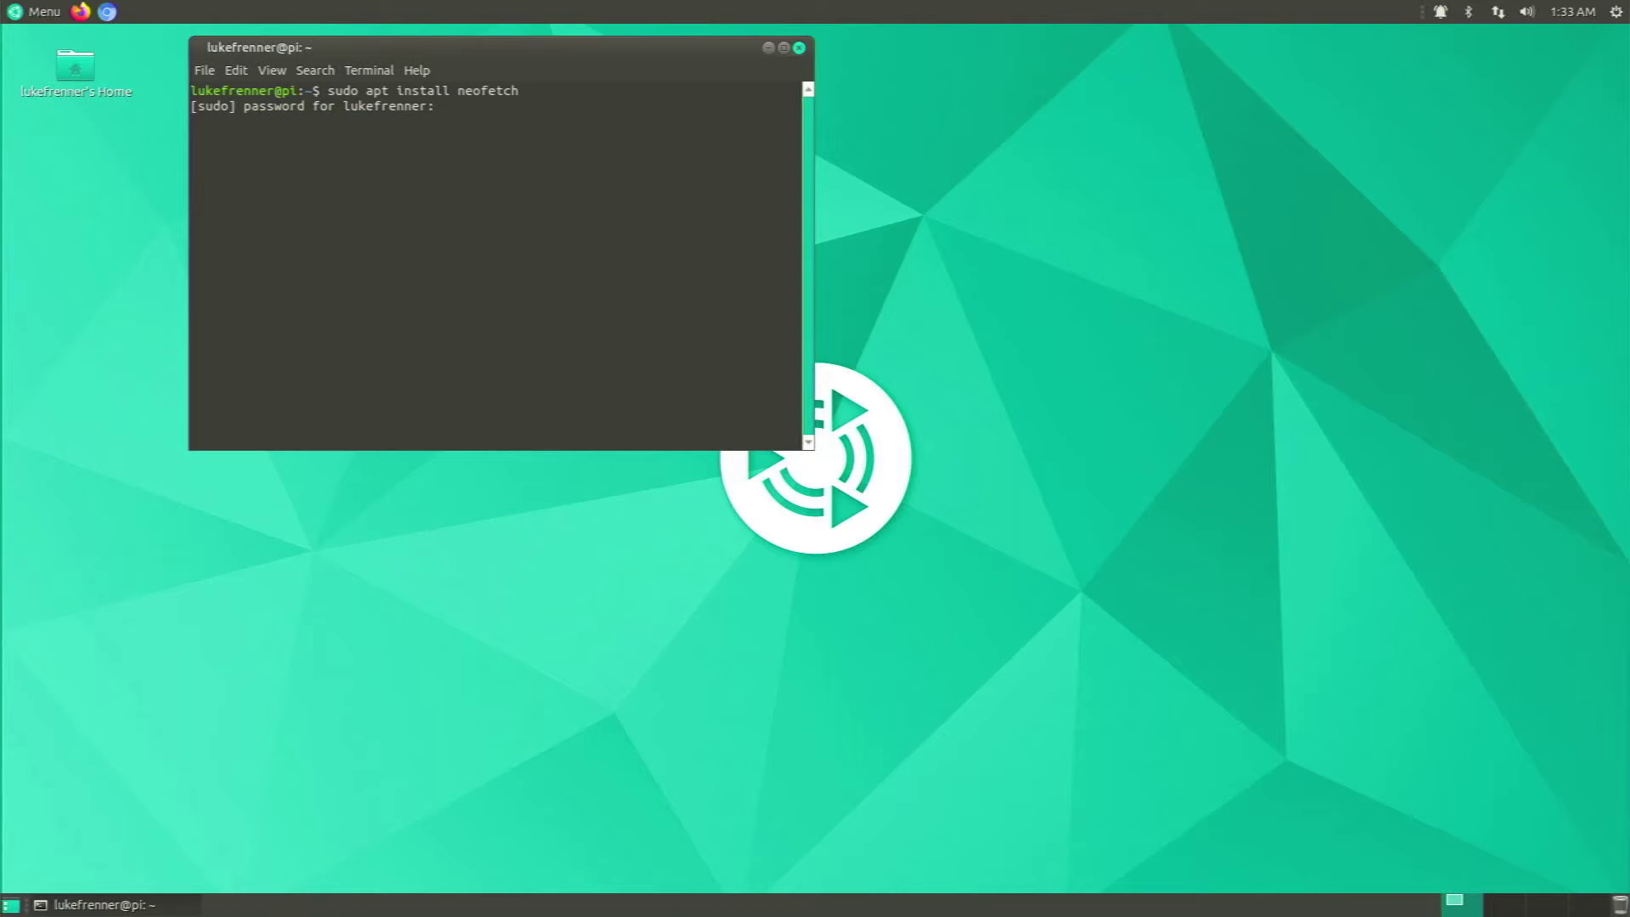
key(Return)
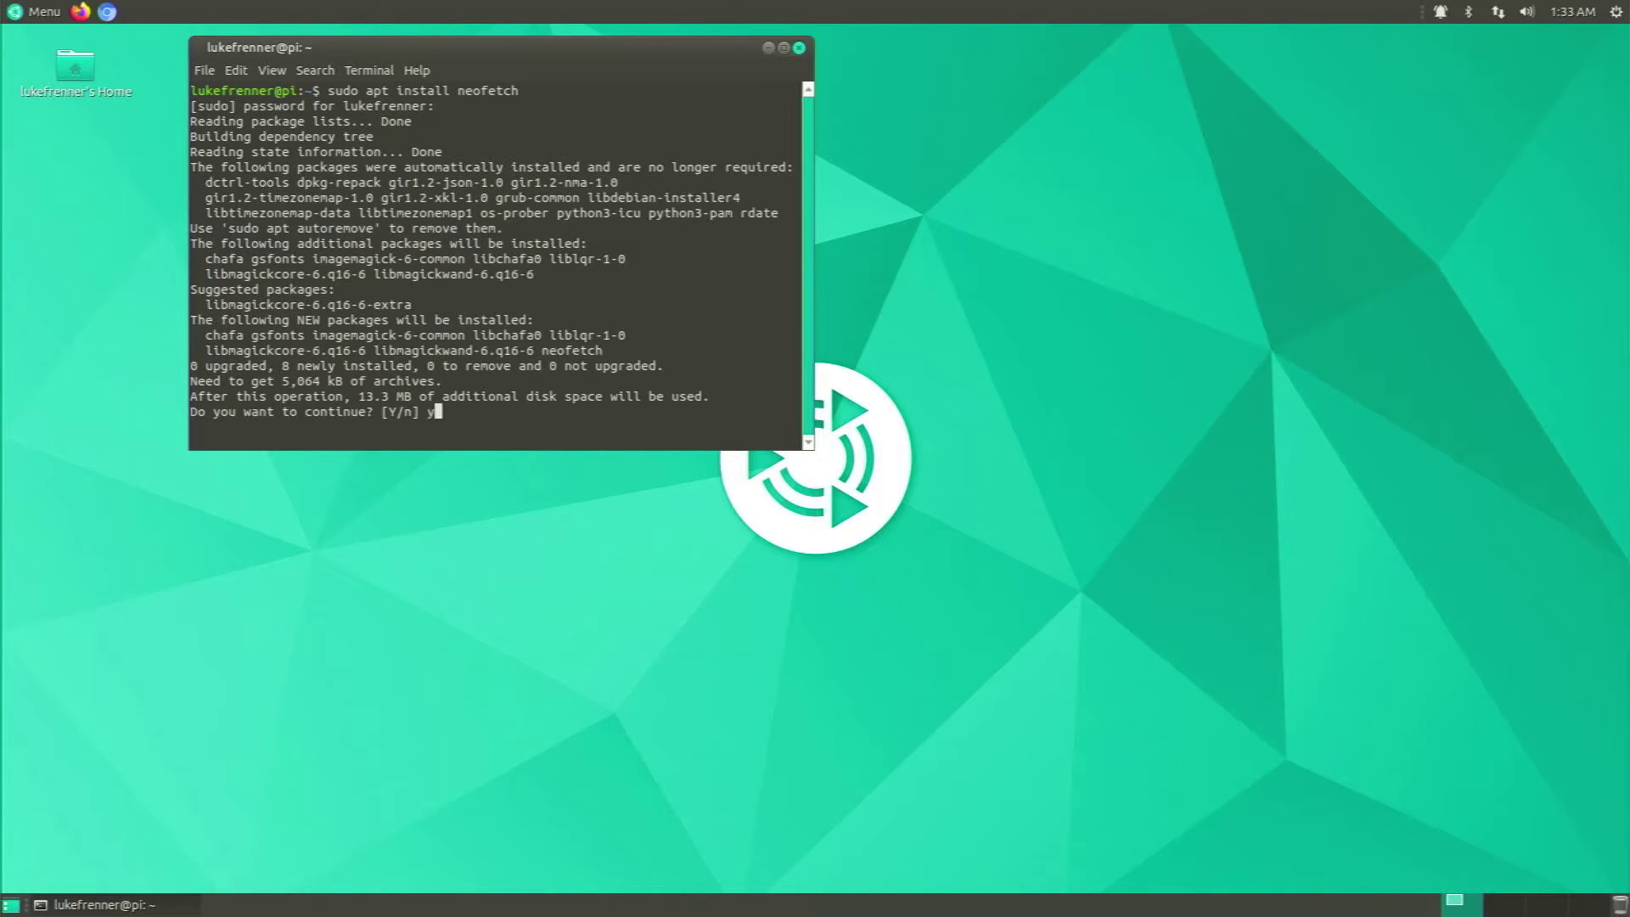
text(y)
key(Return)
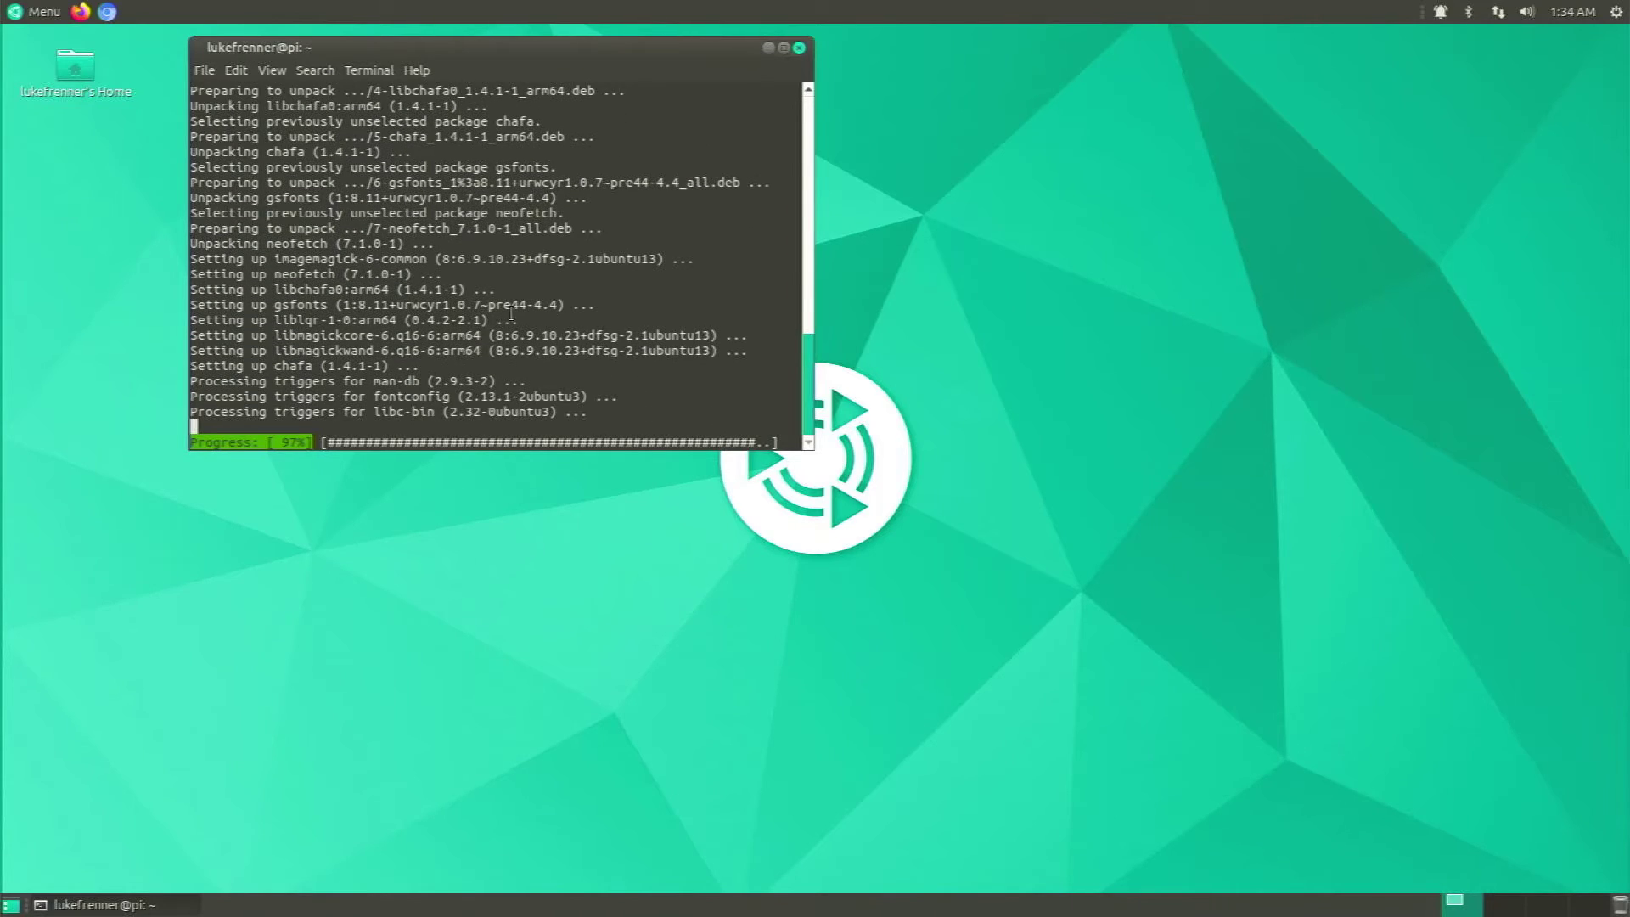
drag(532, 49, 598, 124)
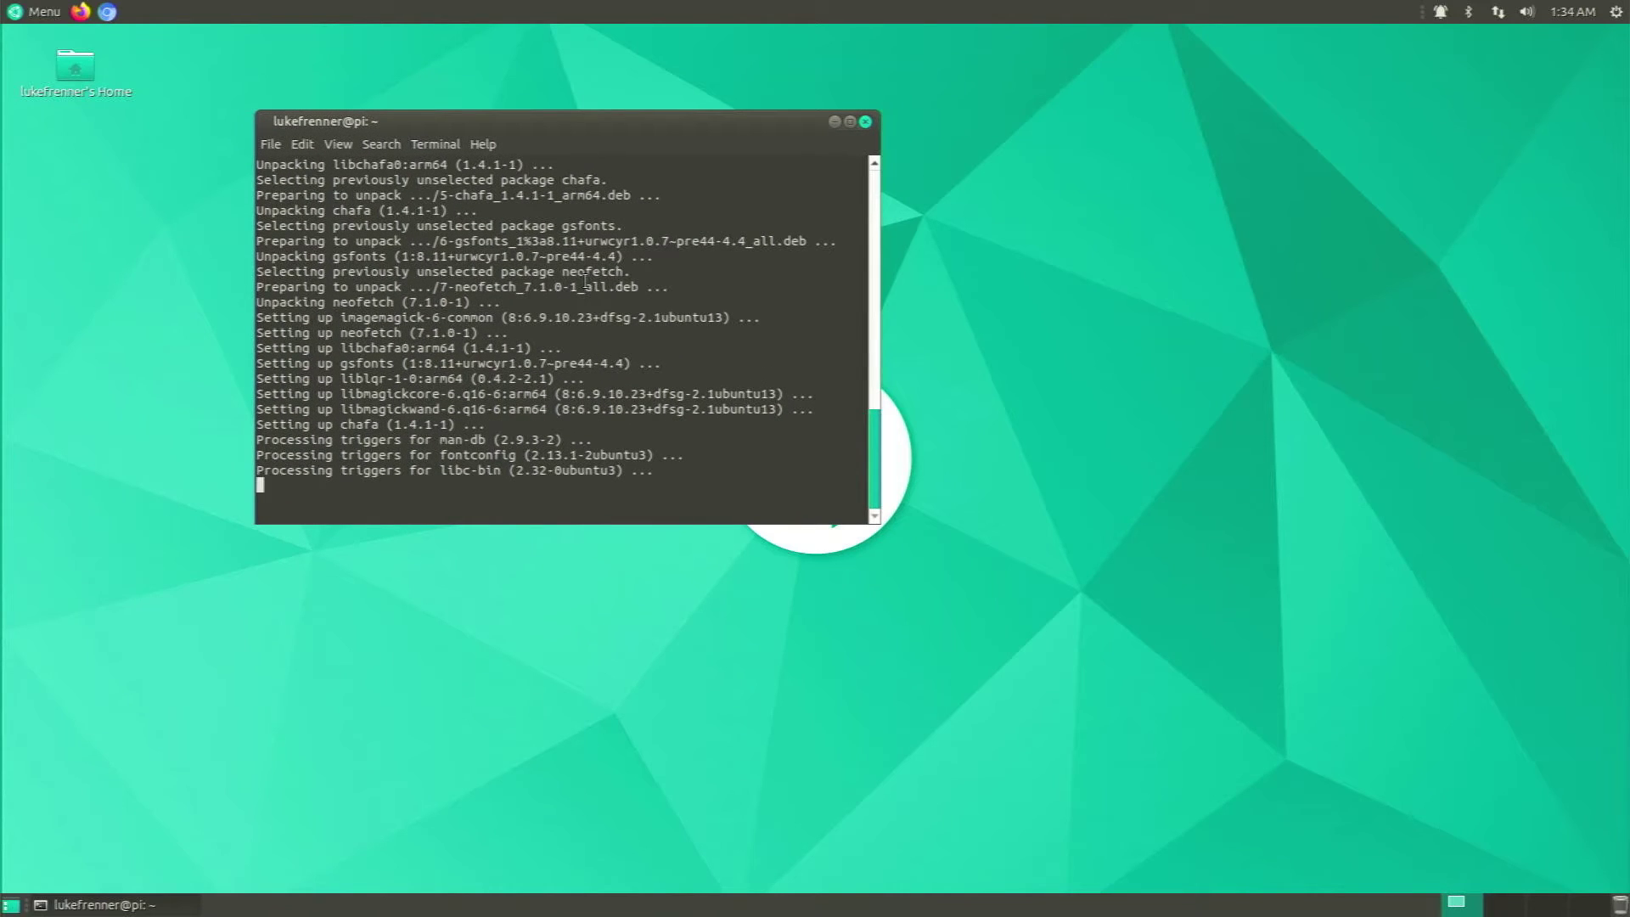
Run neofetch to review the Ubuntu MATE 20.10 aarch64 Raspberry Pi 4 summary, then close the terminal
text(neofetch)
key(Return)
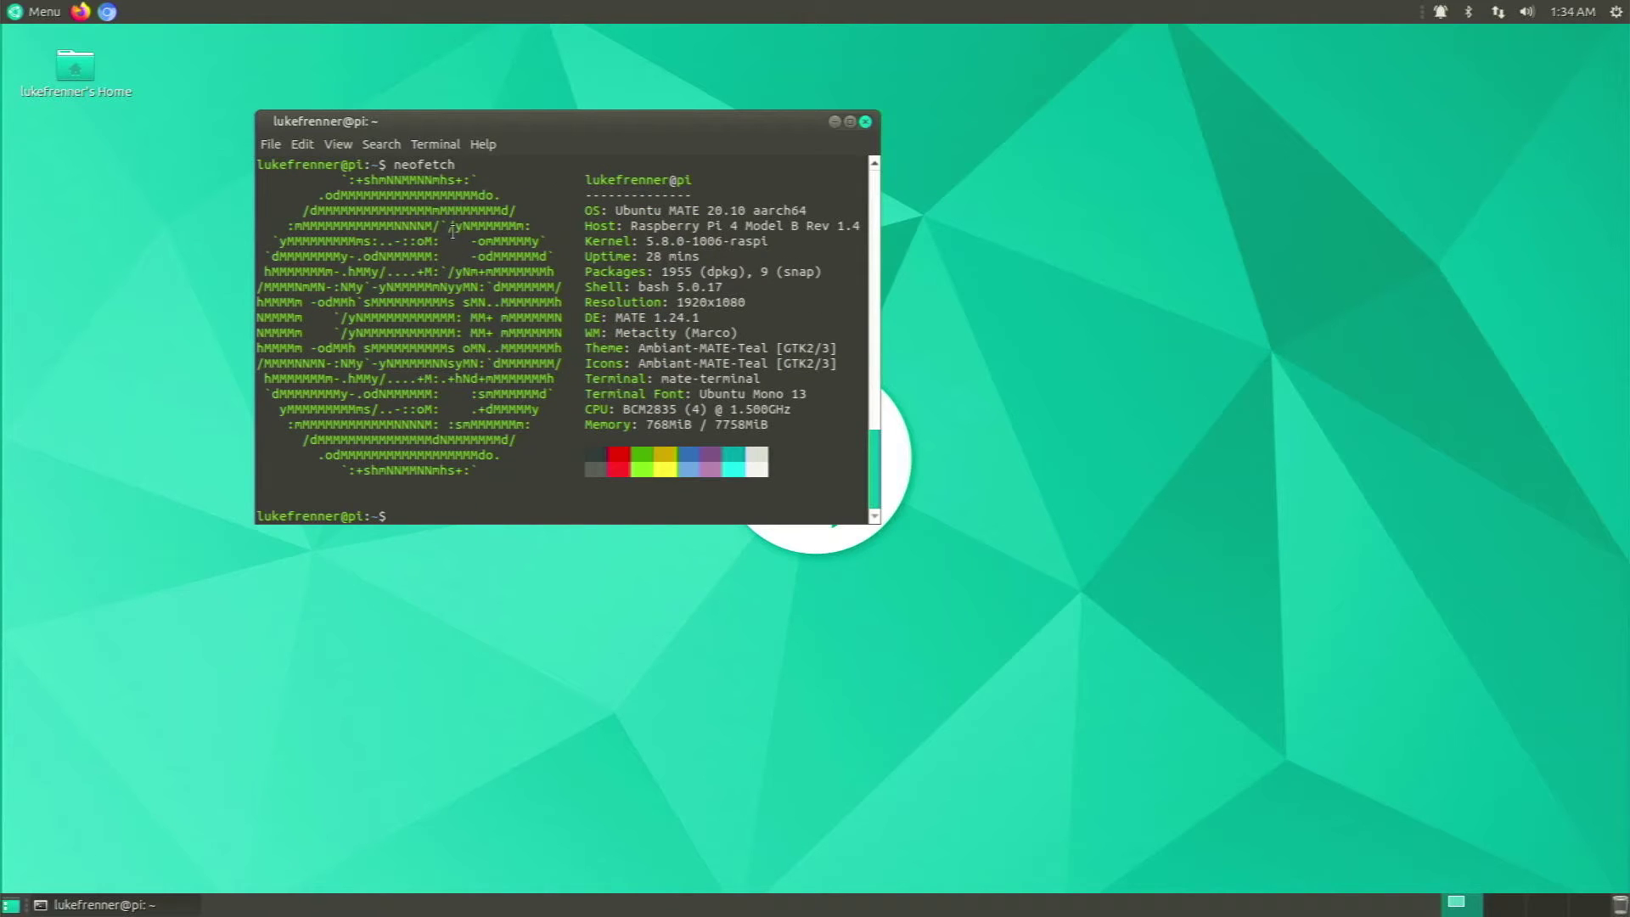
drag(363, 226, 441, 388)
click(442, 387)
drag(739, 132, 781, 190)
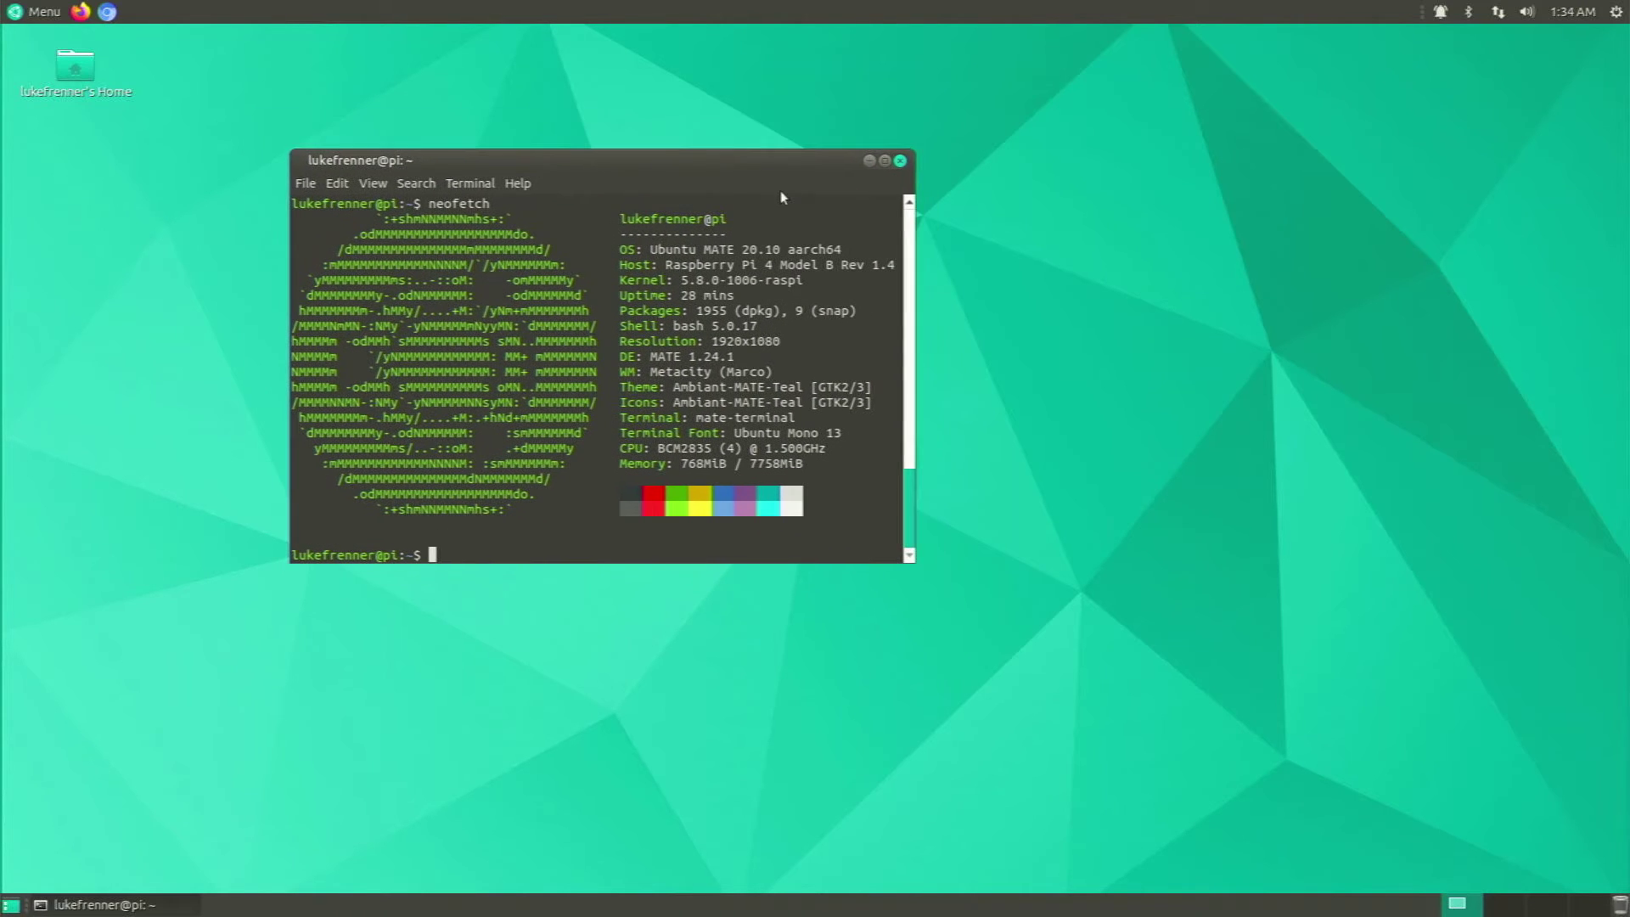
click(900, 160)
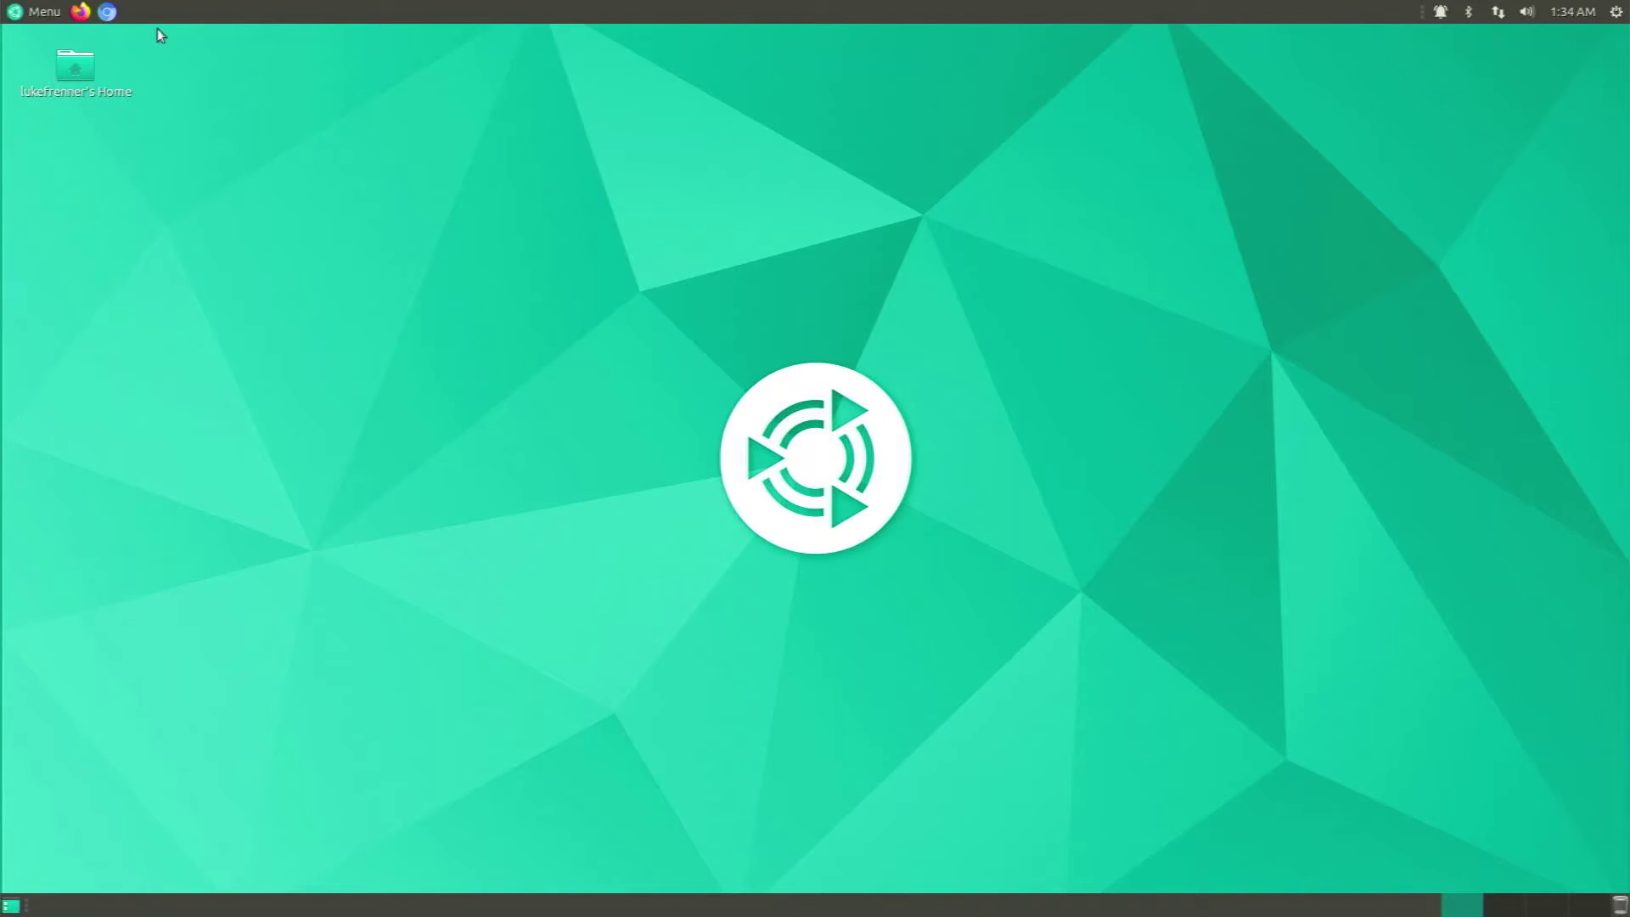
Download and keep rpi-imager_1.5_arm64.deb via the 'Index of /debian' bookmark, then close Chromium
click(107, 11)
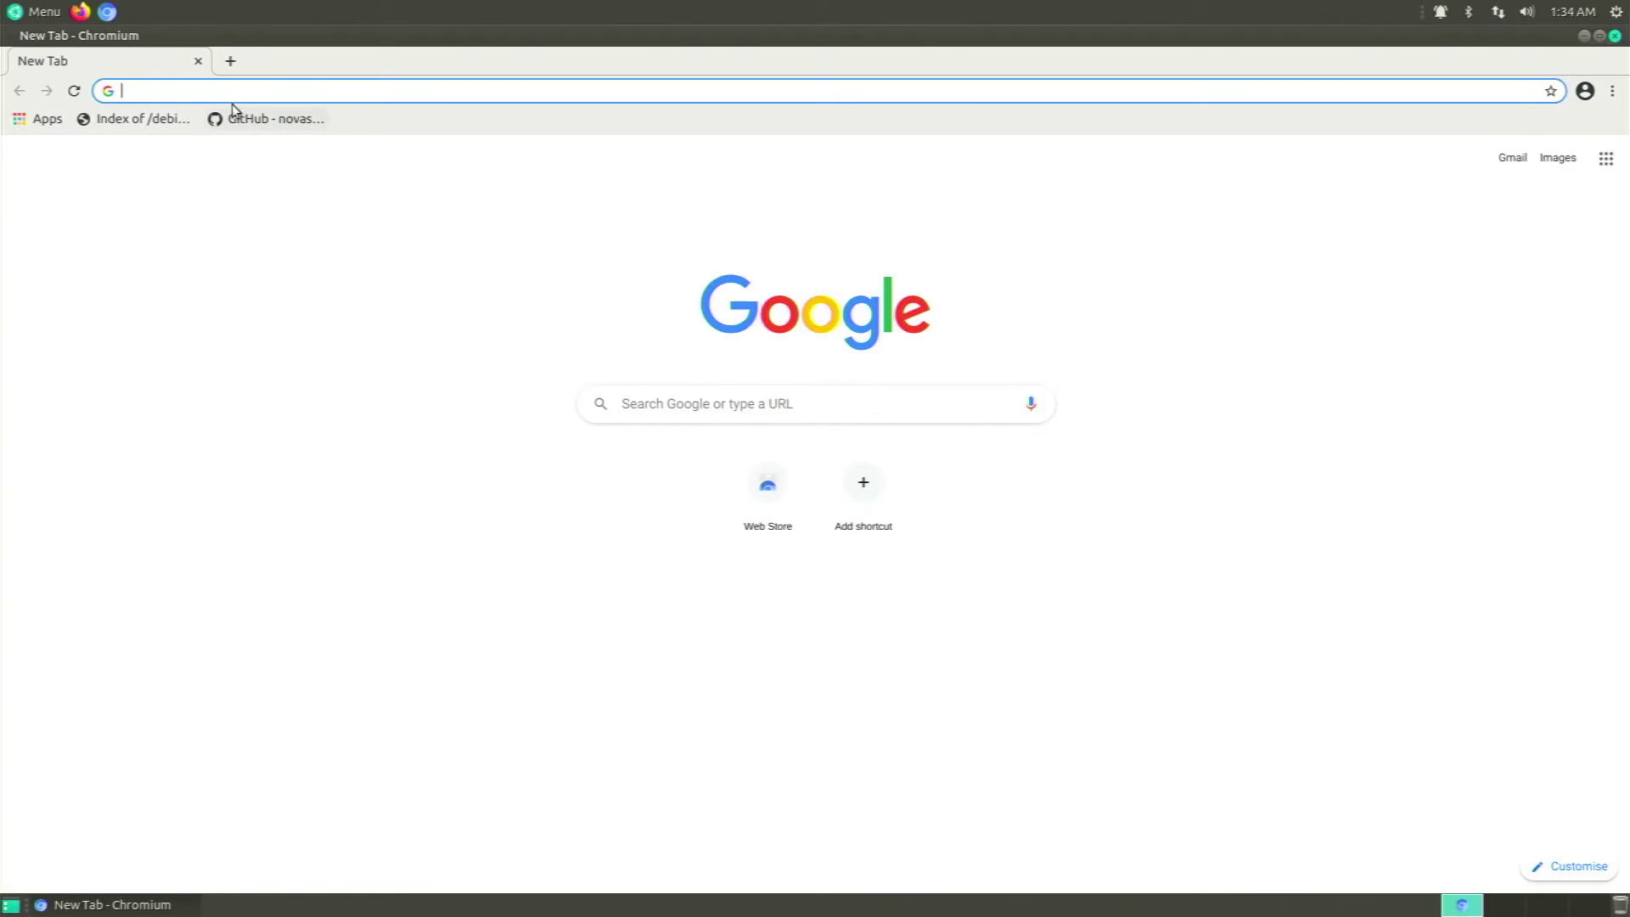
click(127, 118)
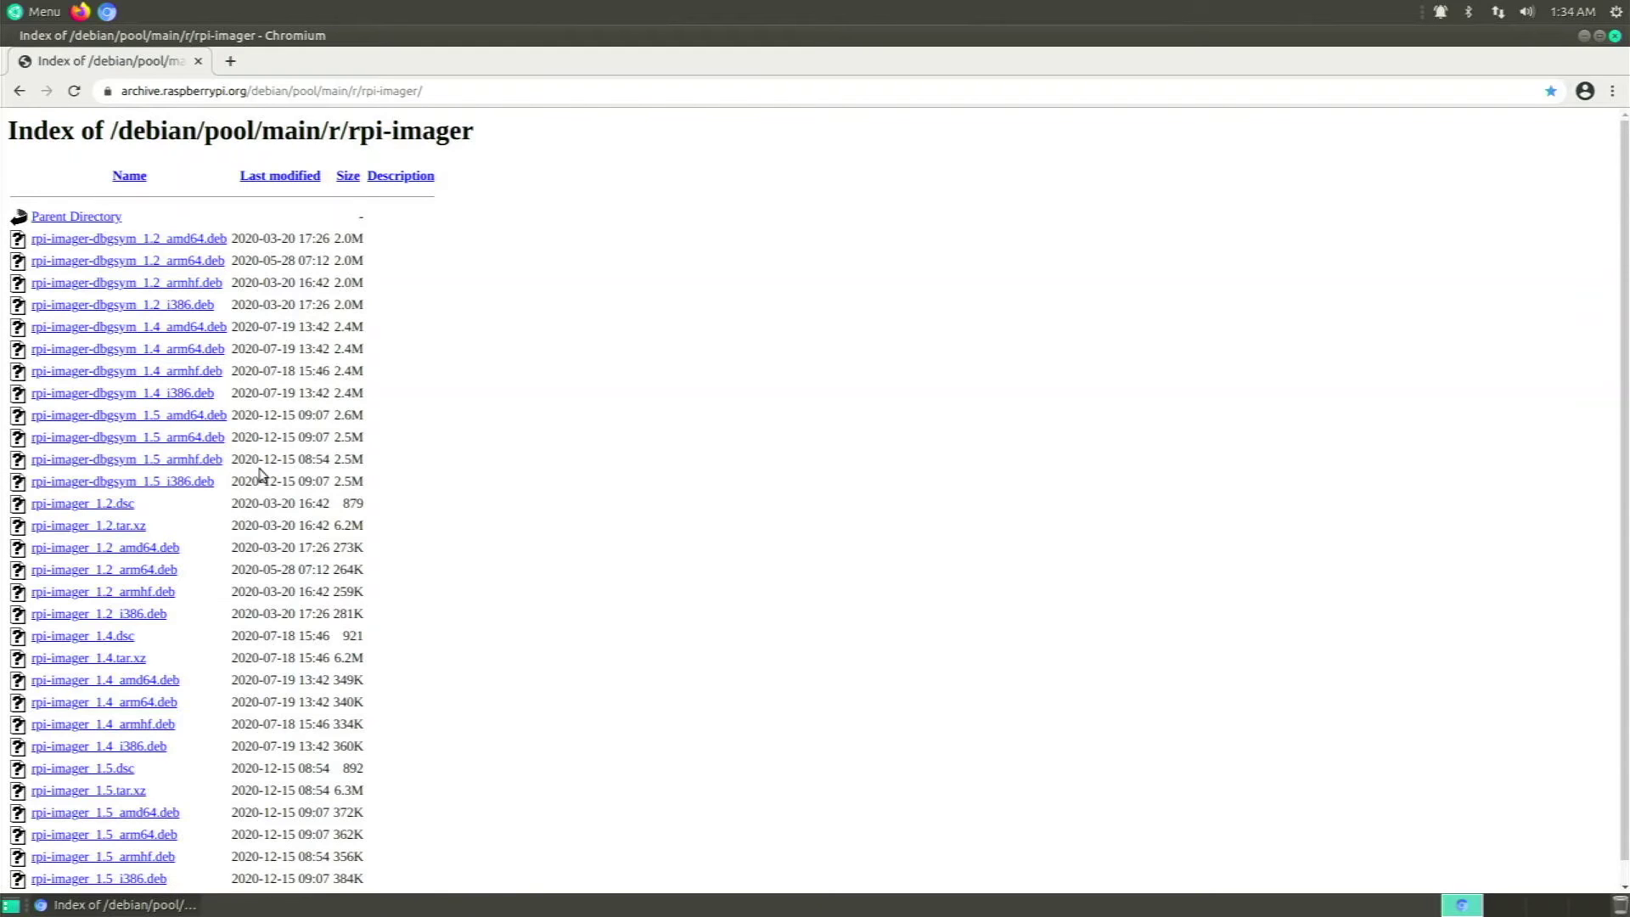
scroll(269, 480, down, 1)
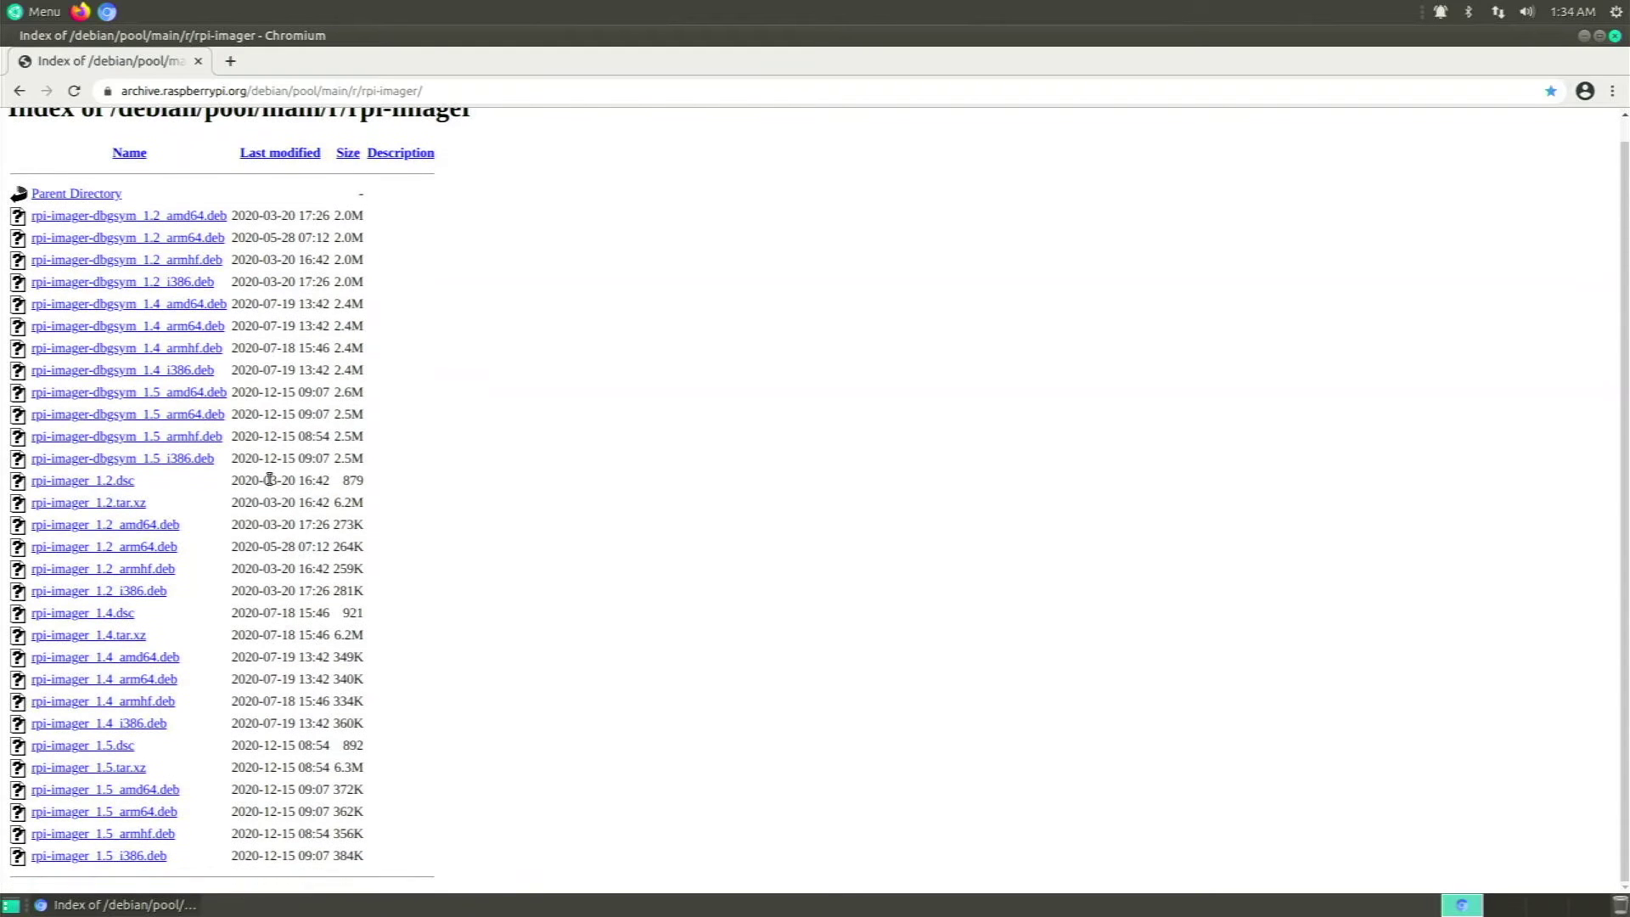
click(138, 817)
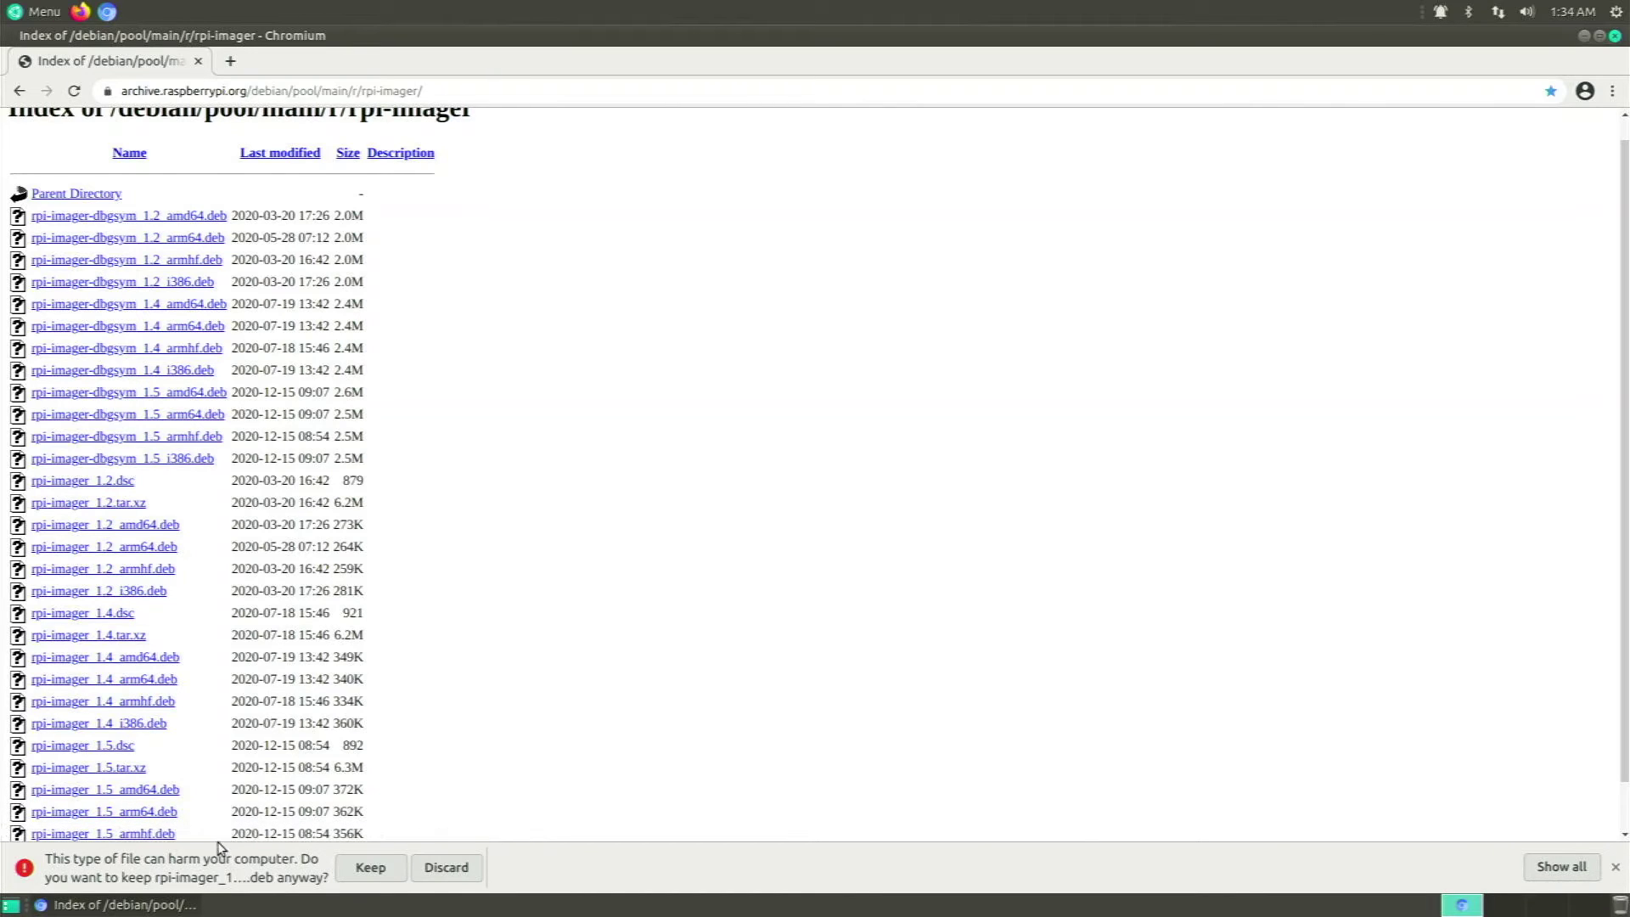
click(385, 875)
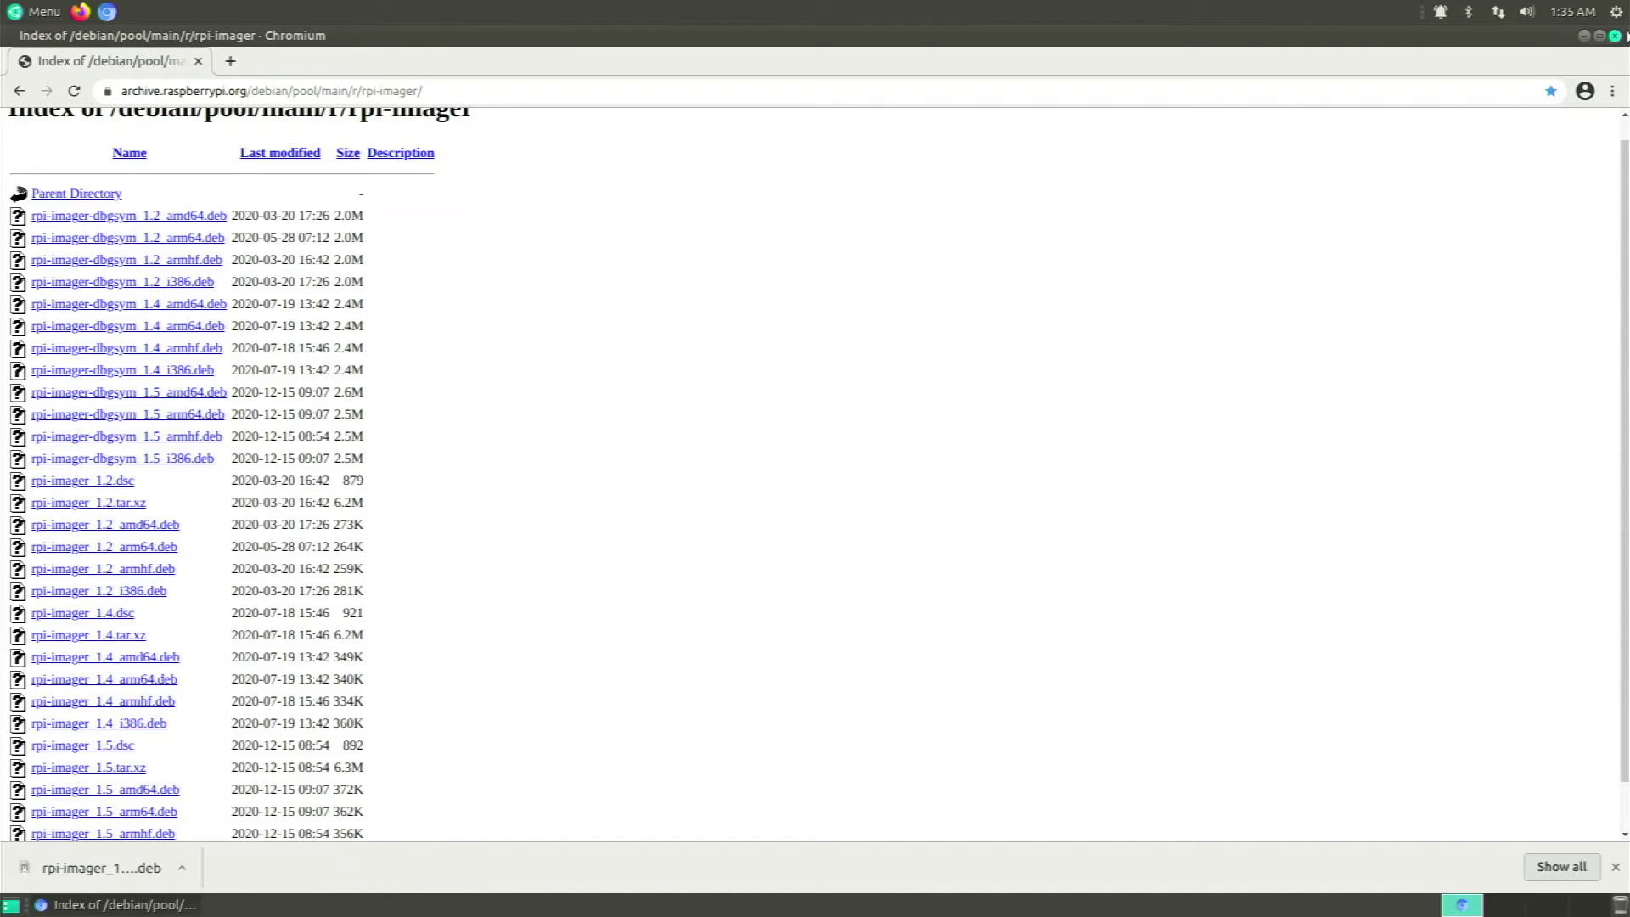
click(1624, 36)
Open rpi-imager_1.5_arm64.deb from Home > Downloads in GDebi Package Installer
double_click(80, 68)
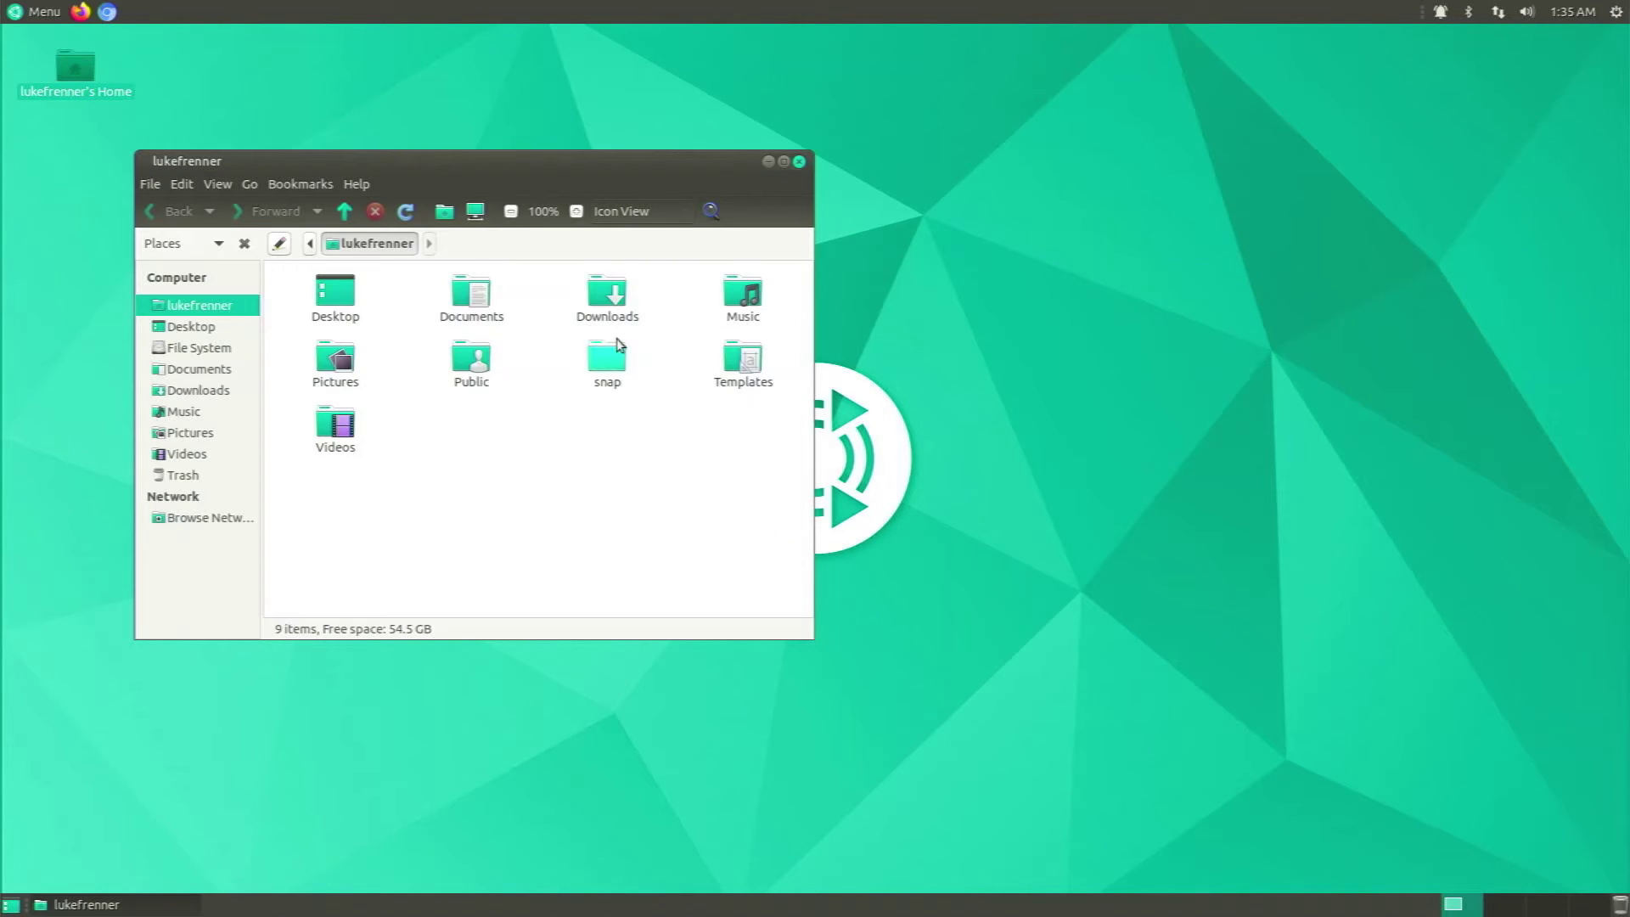
double_click(611, 306)
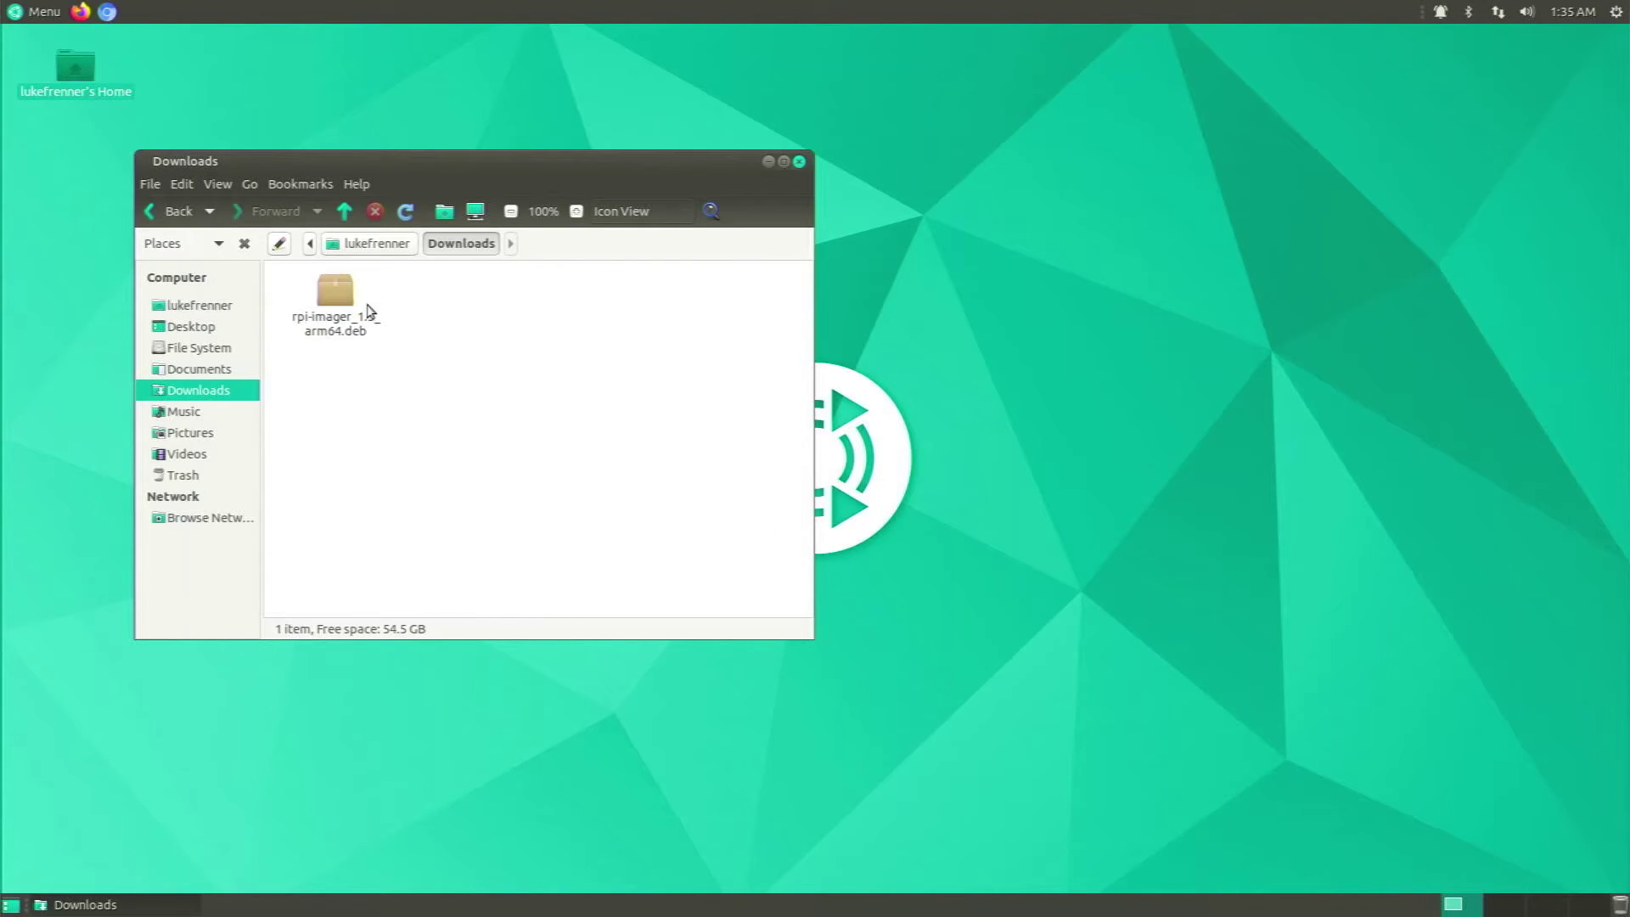
click(340, 295)
right_click(344, 297)
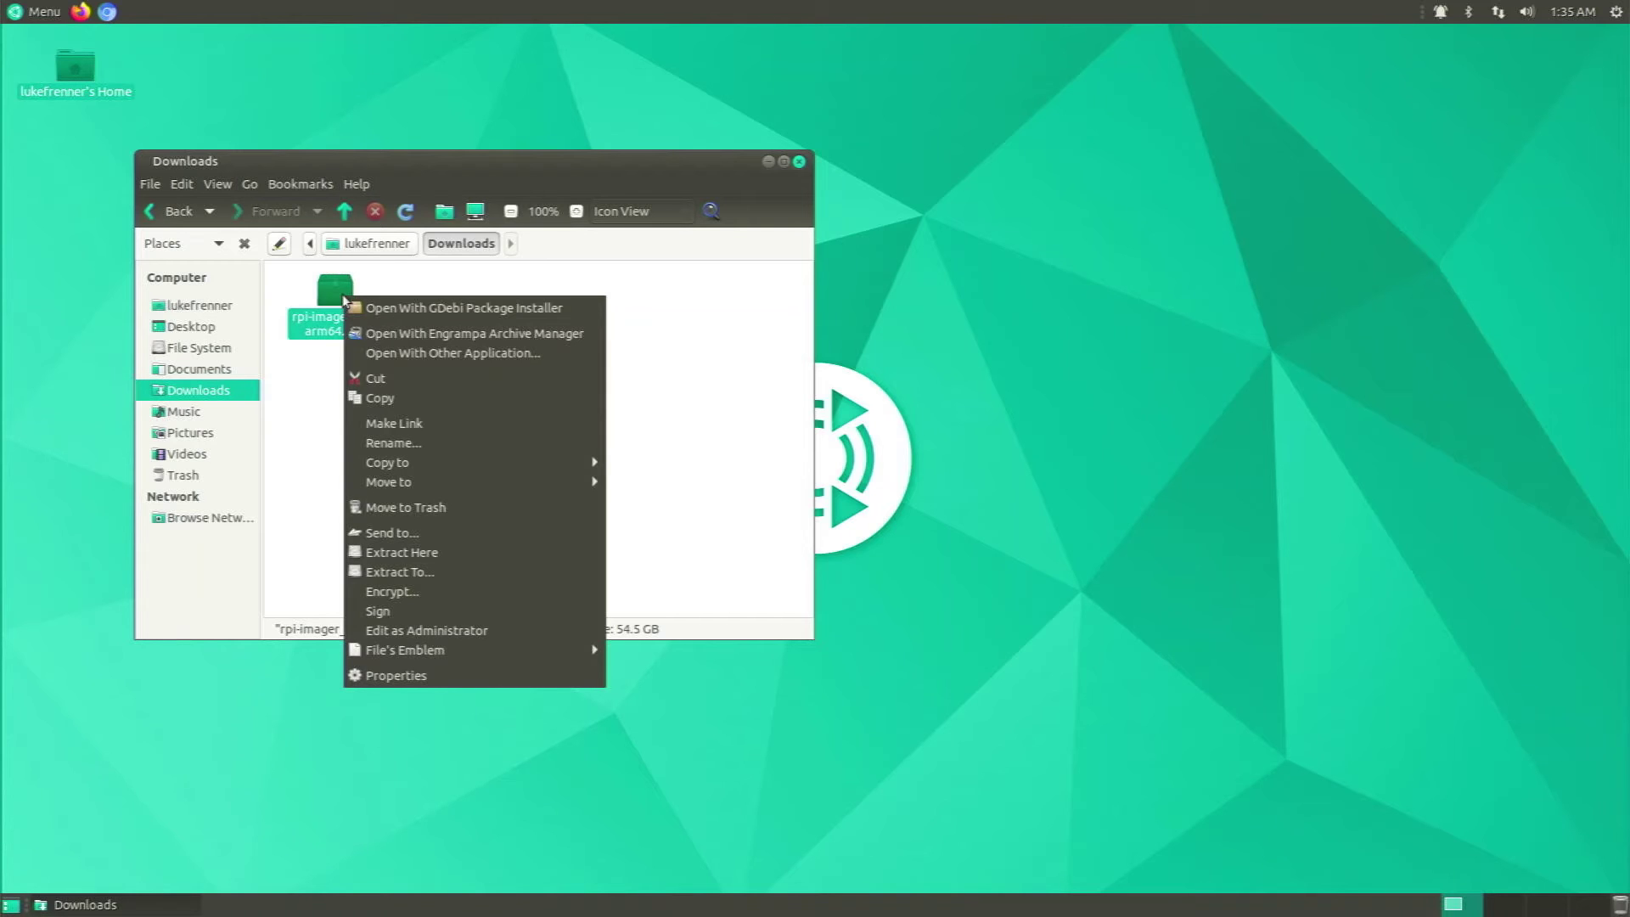
click(376, 311)
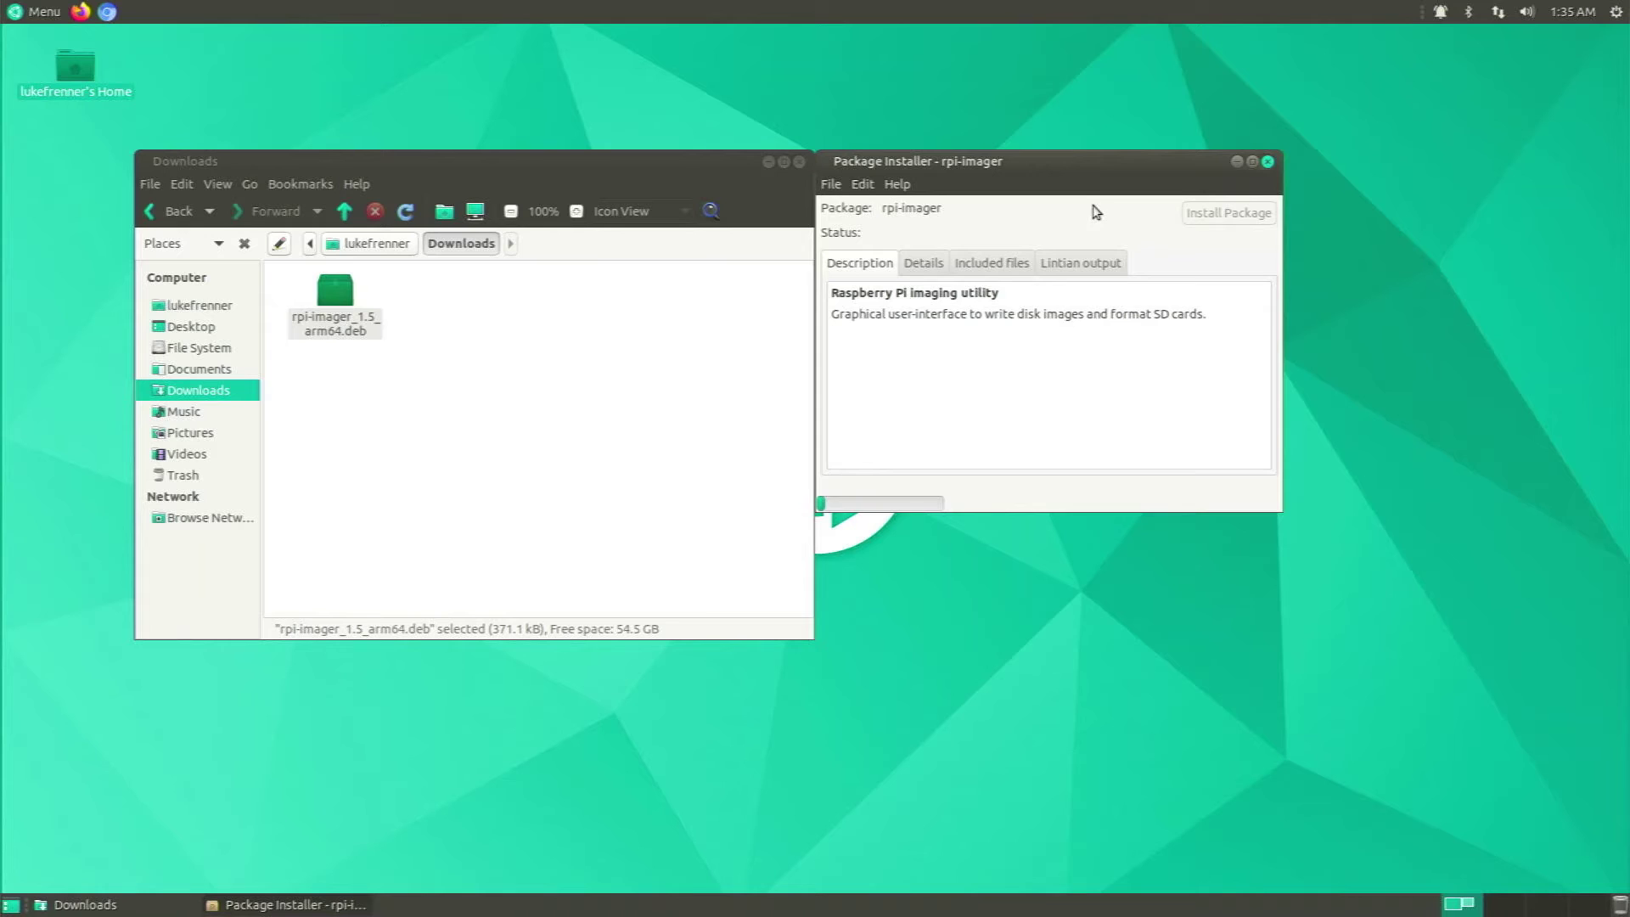
drag(1093, 167, 770, 240)
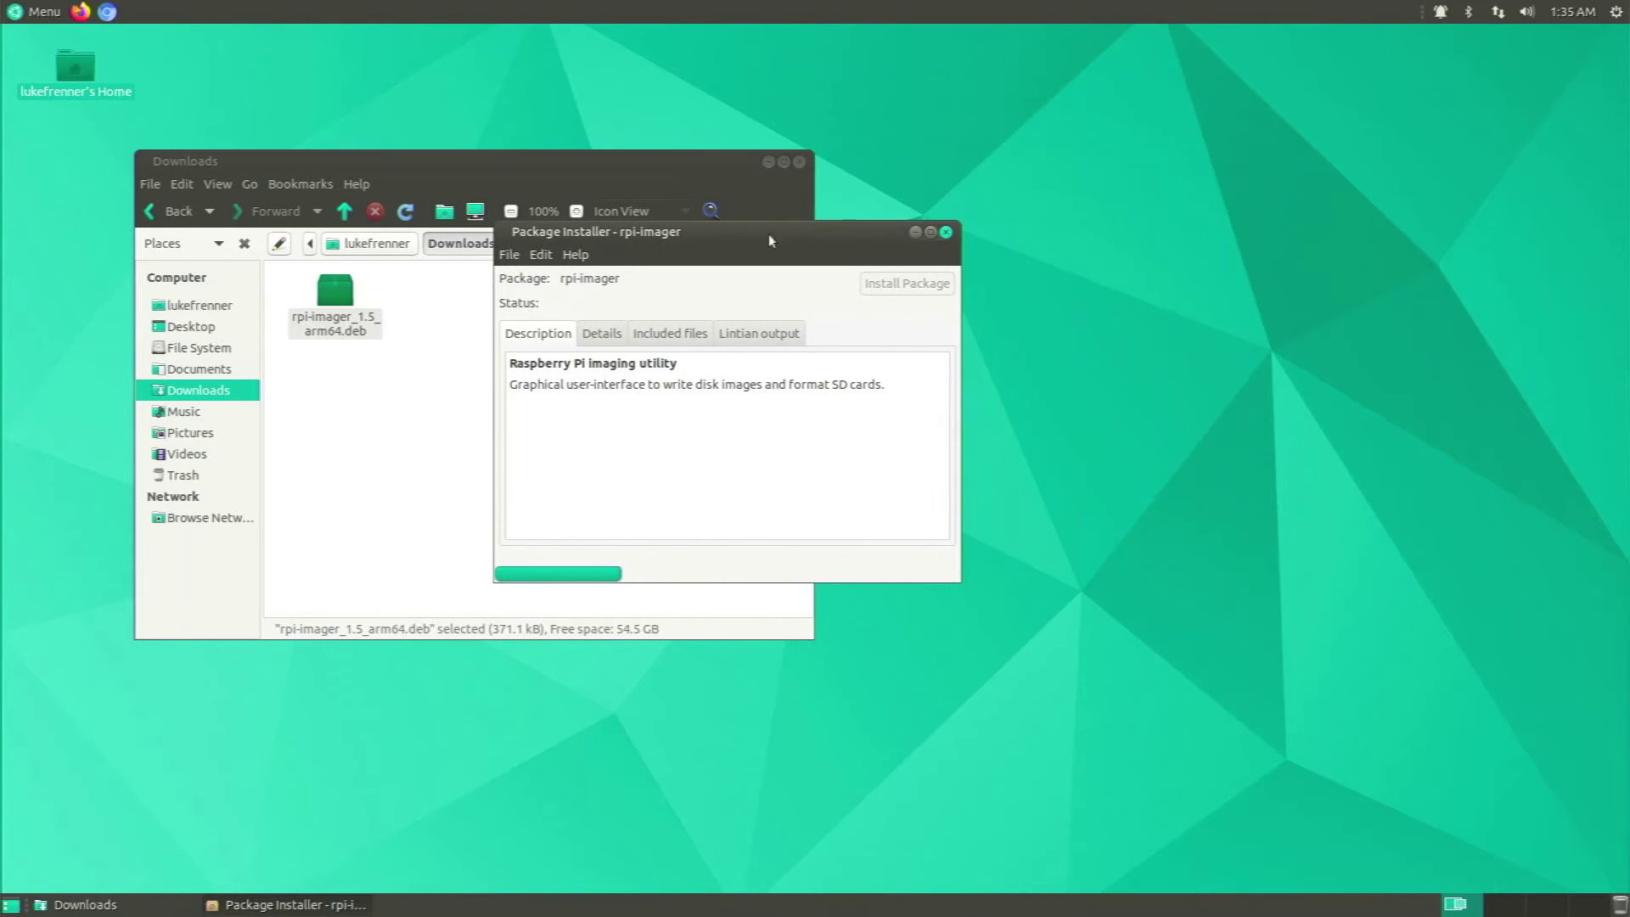
Install the package with authentication, then close GDebi and the Downloads window
click(892, 293)
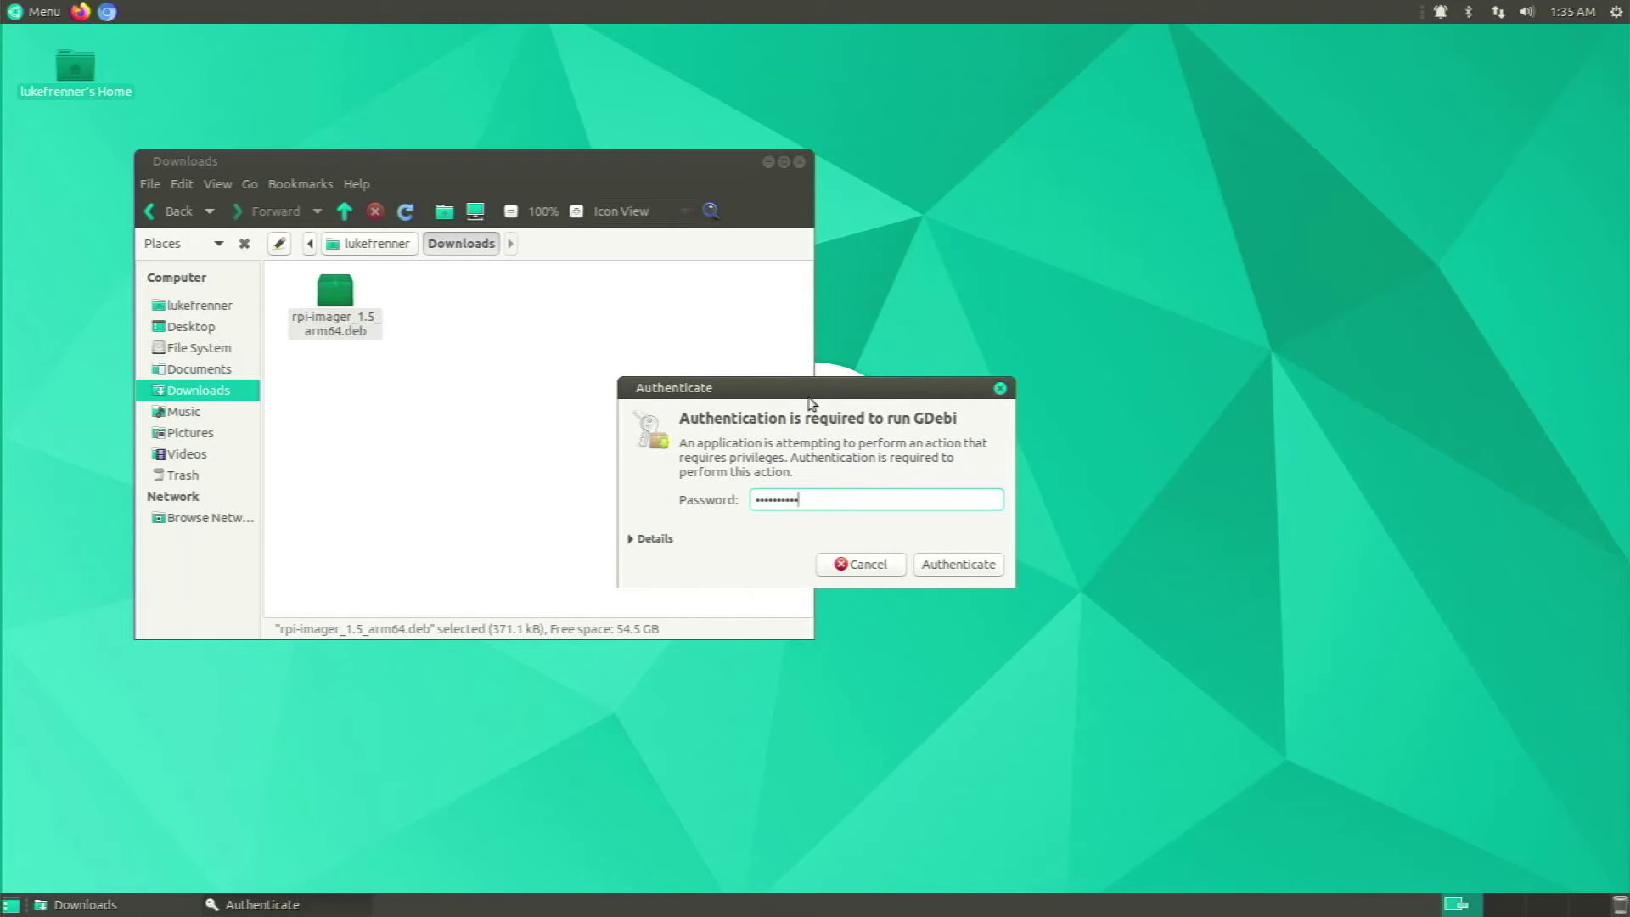
click(931, 562)
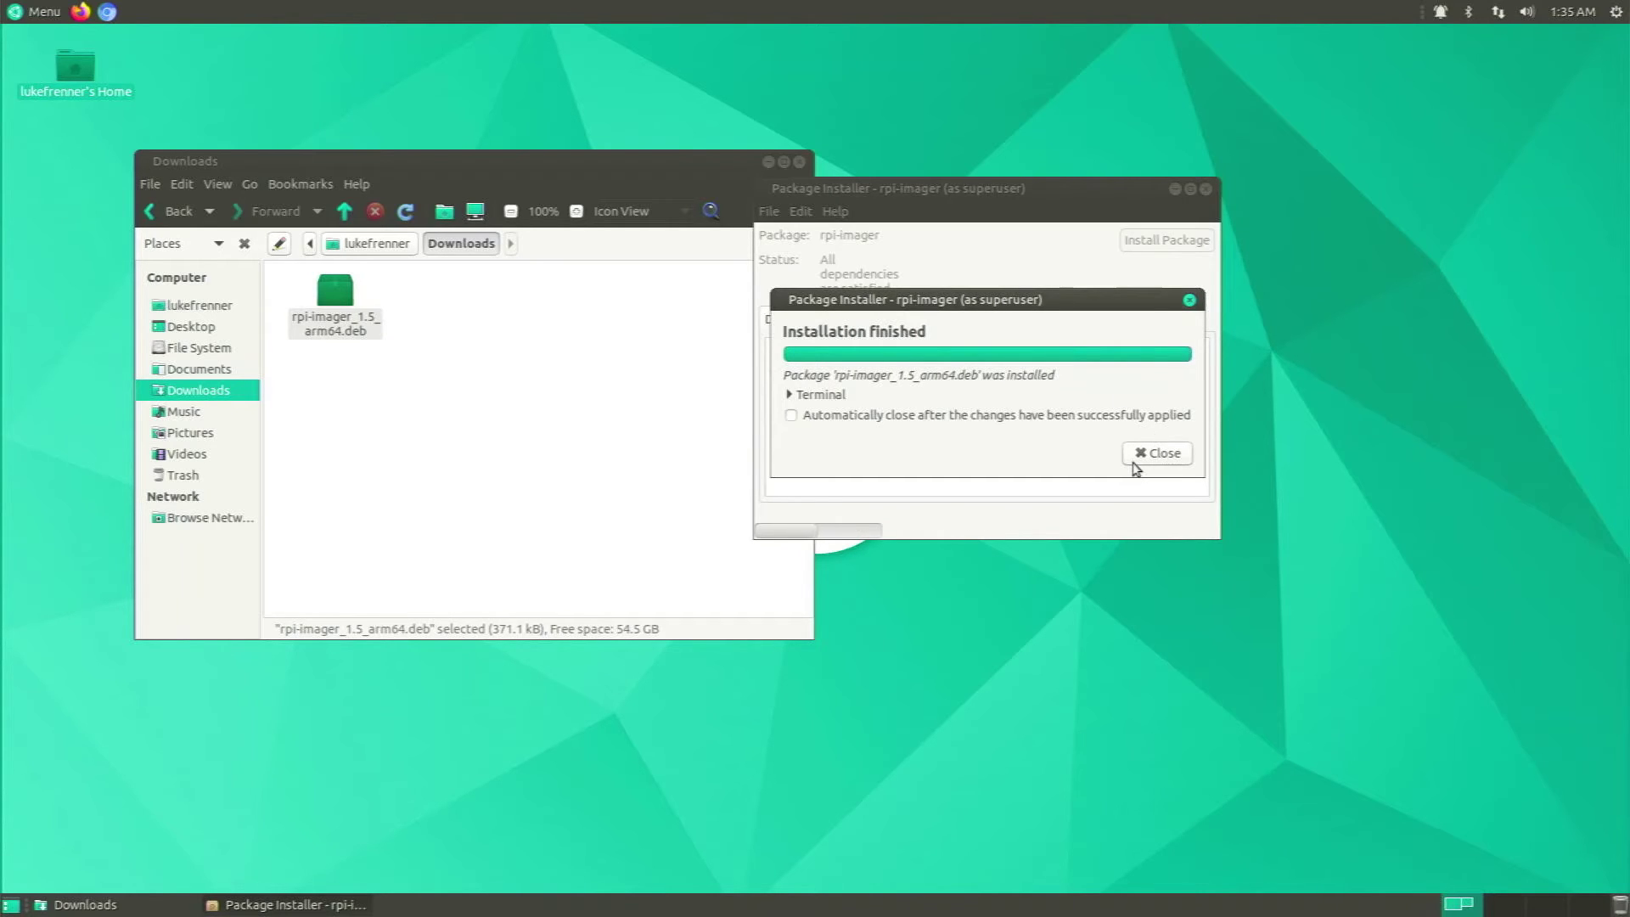
click(1158, 453)
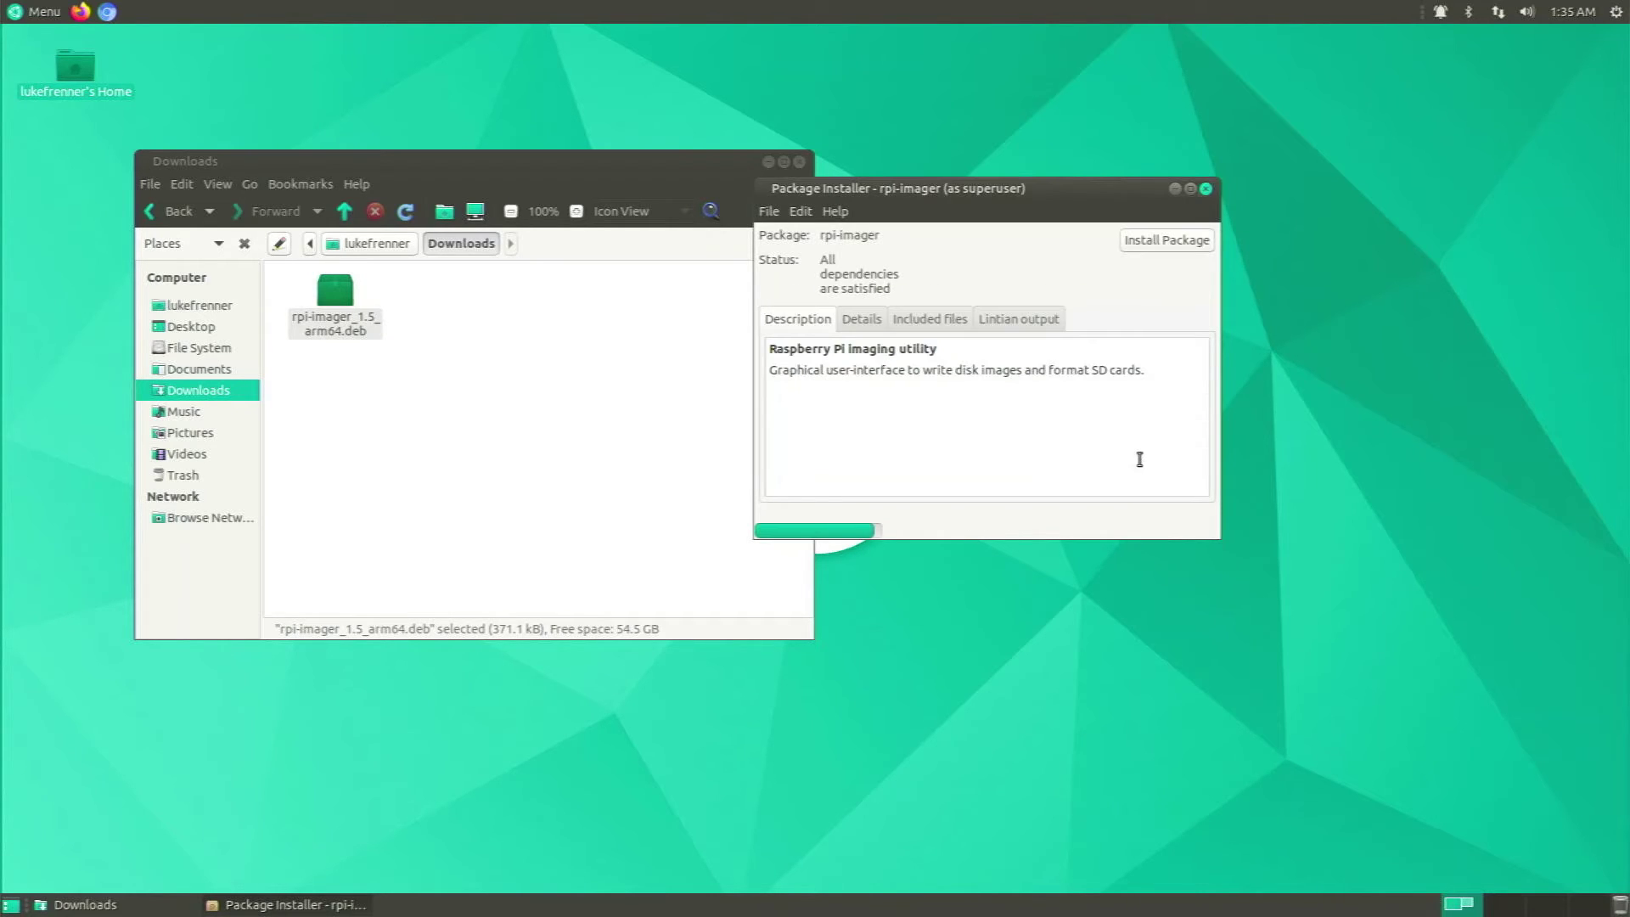
click(1206, 188)
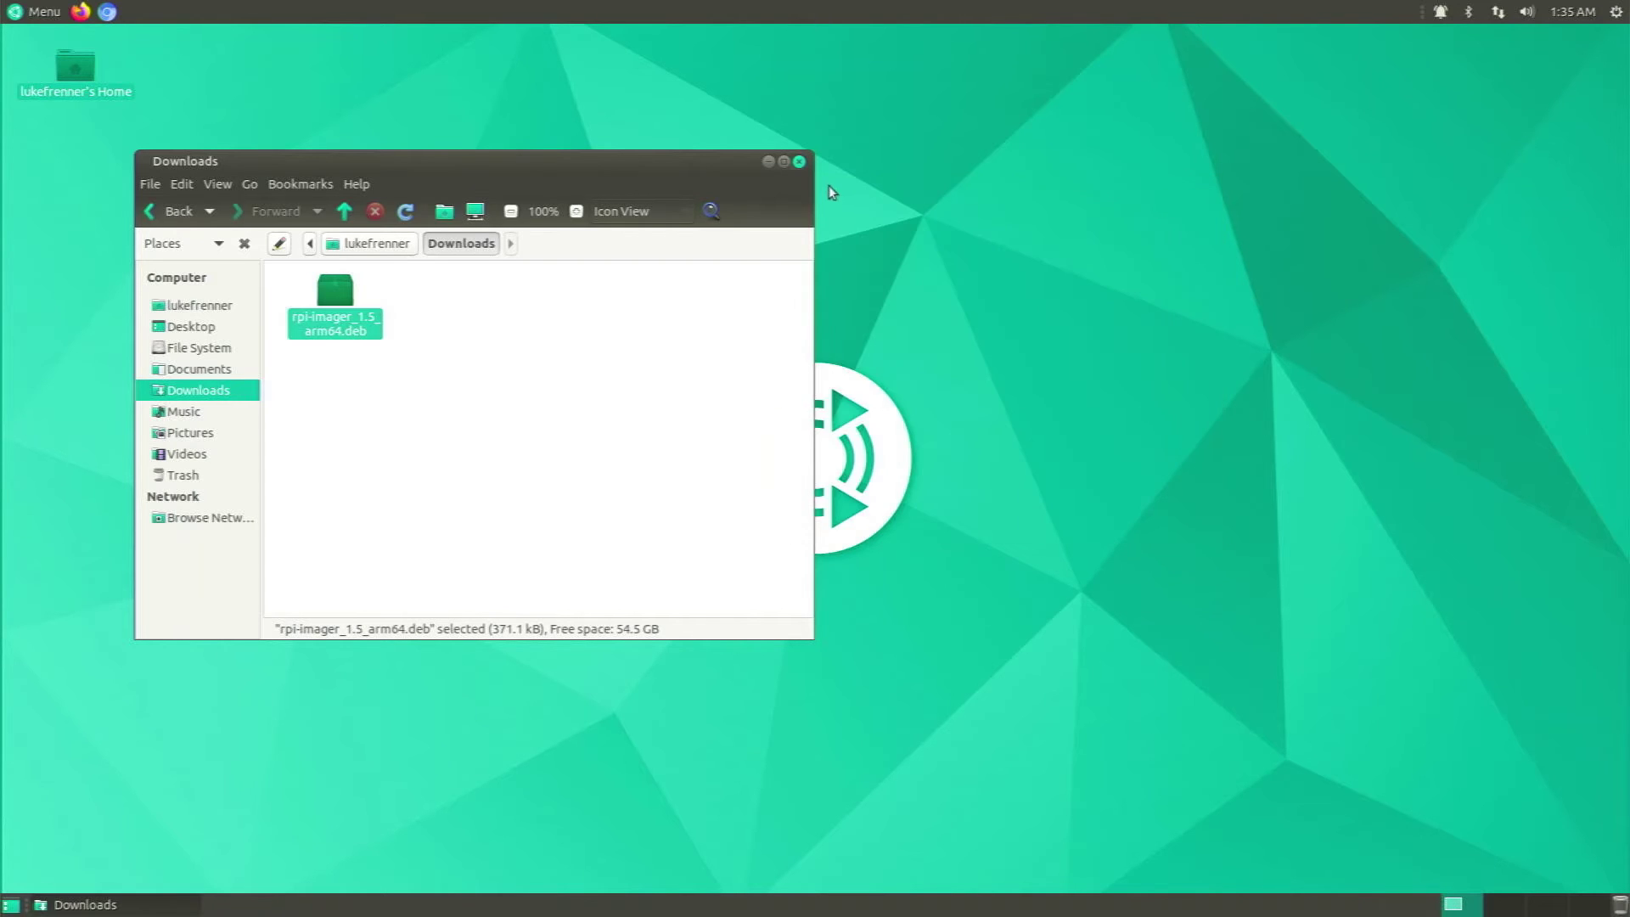
click(803, 162)
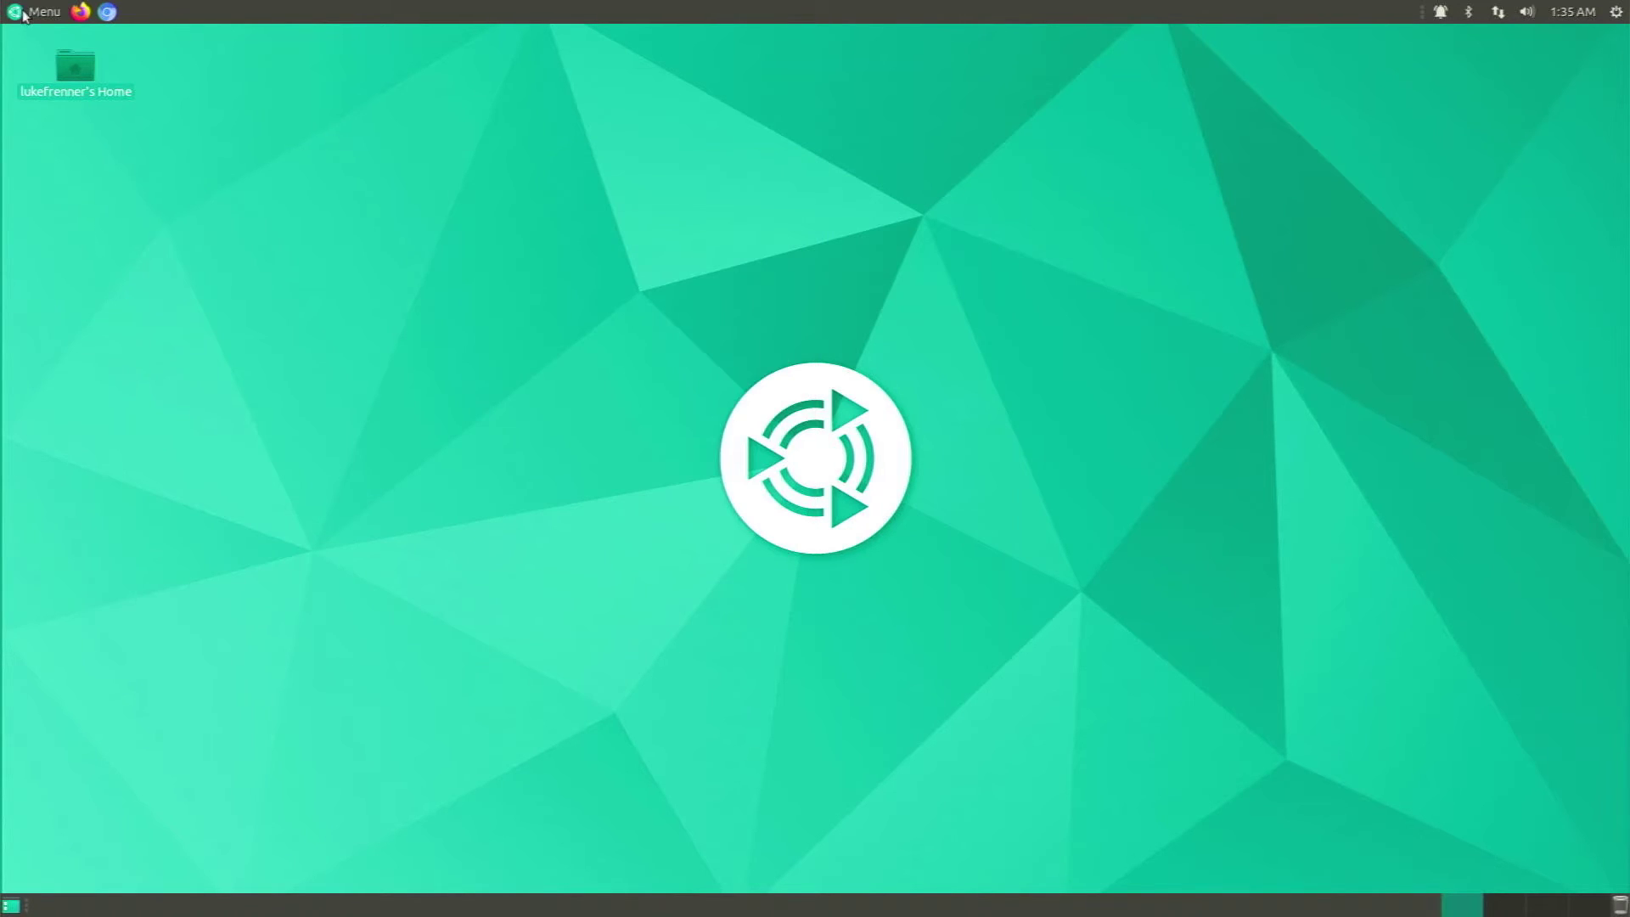
click(24, 16)
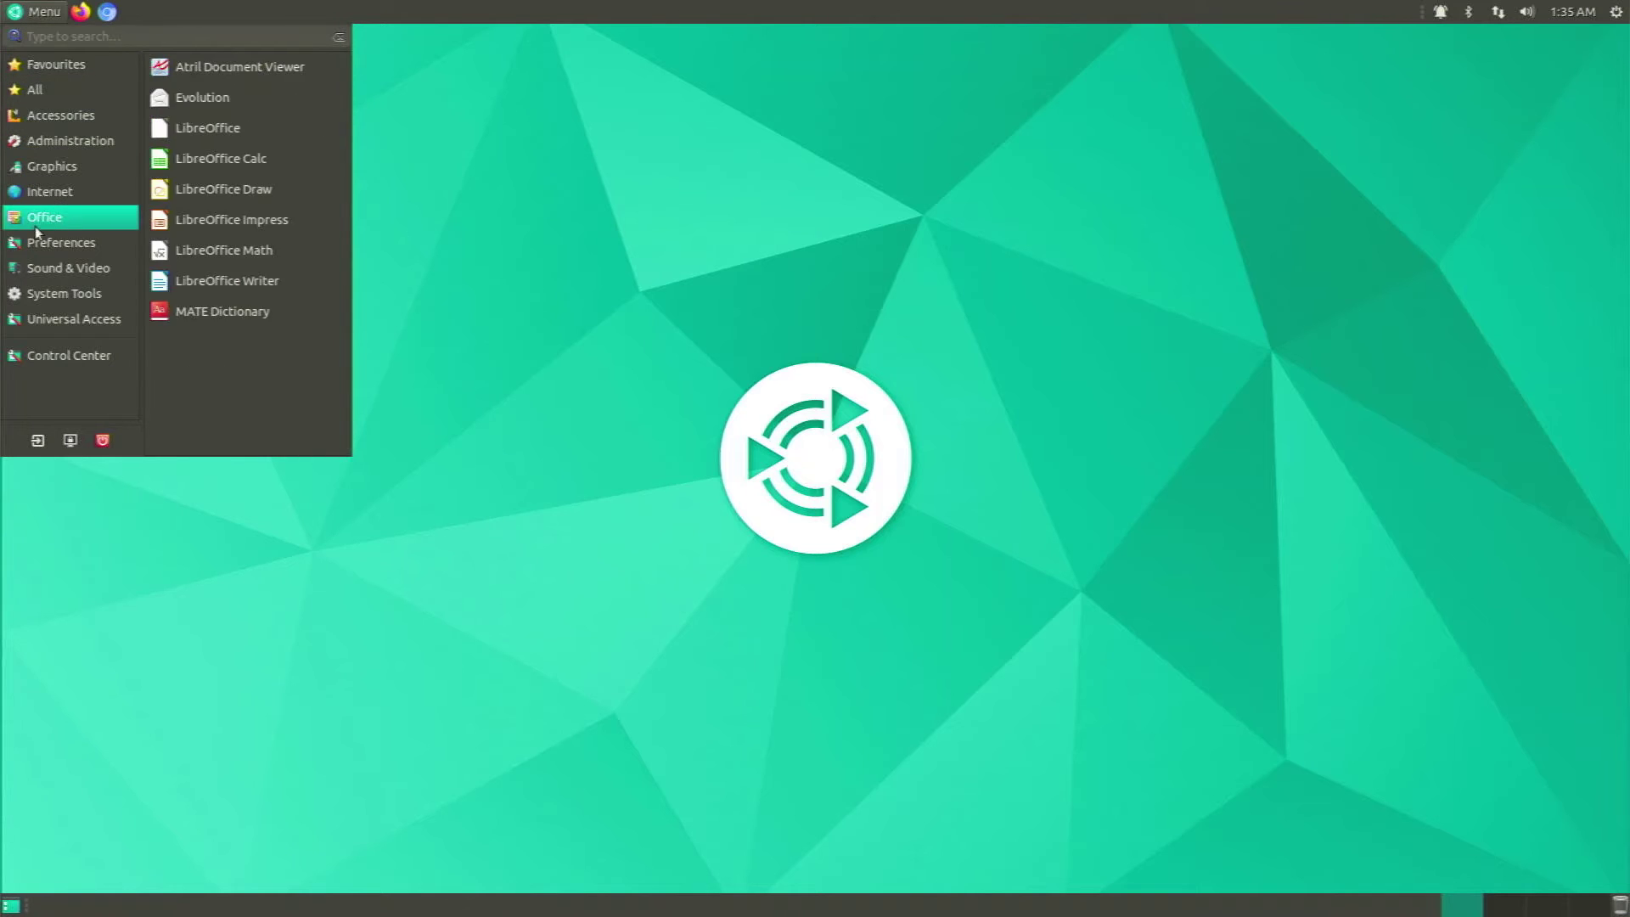
mouse_move(51, 168)
mouse_move(58, 117)
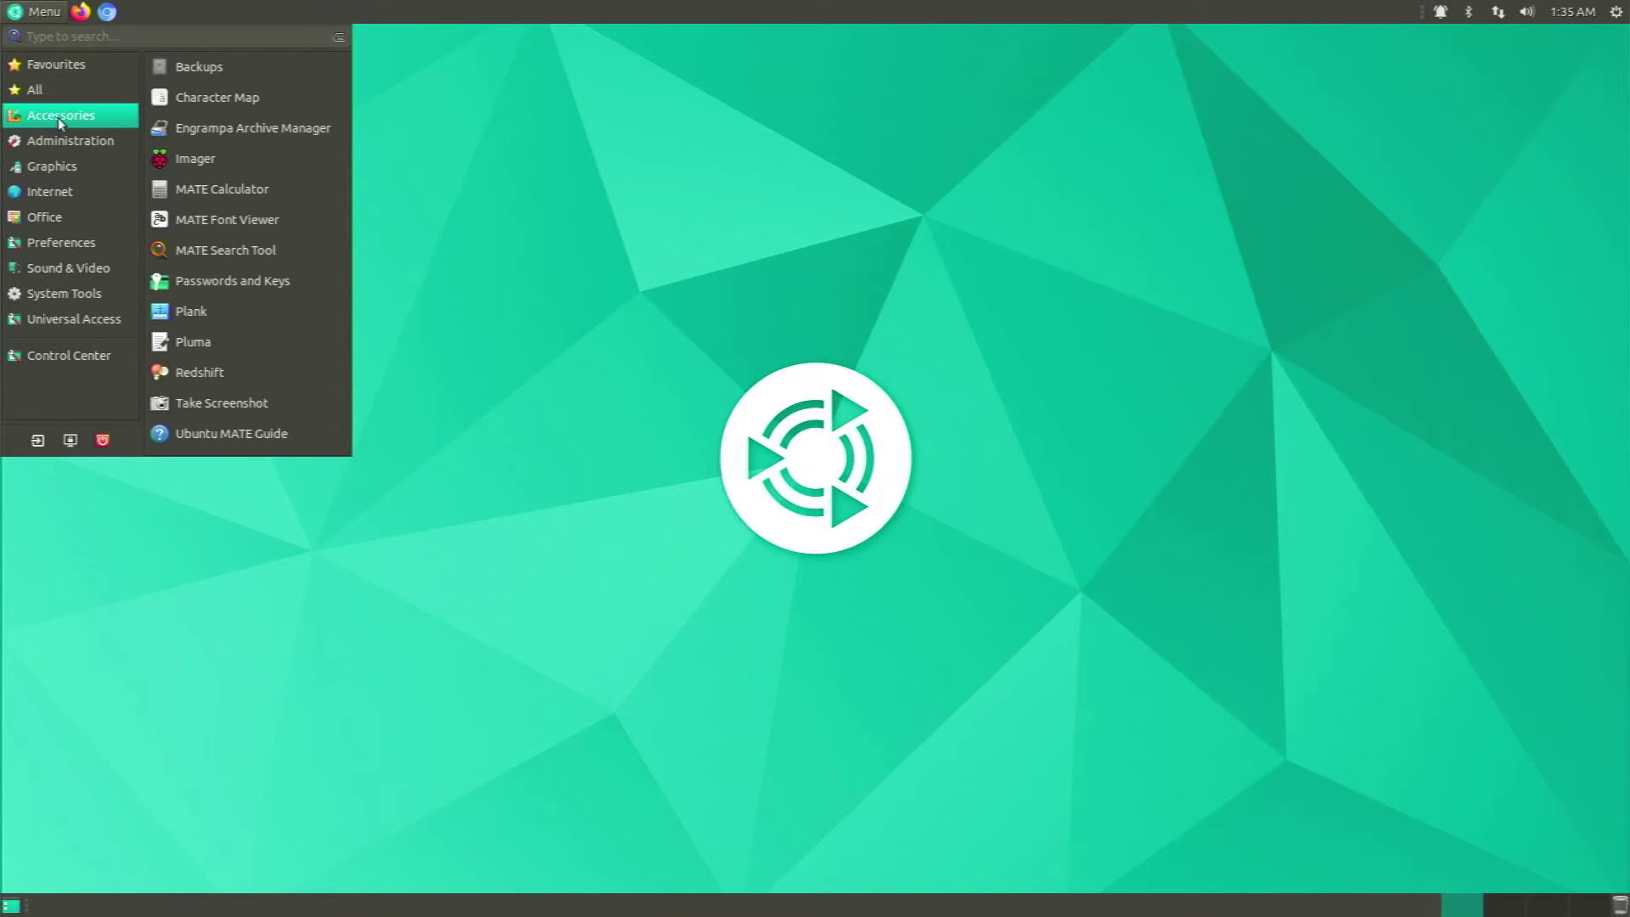
click(175, 162)
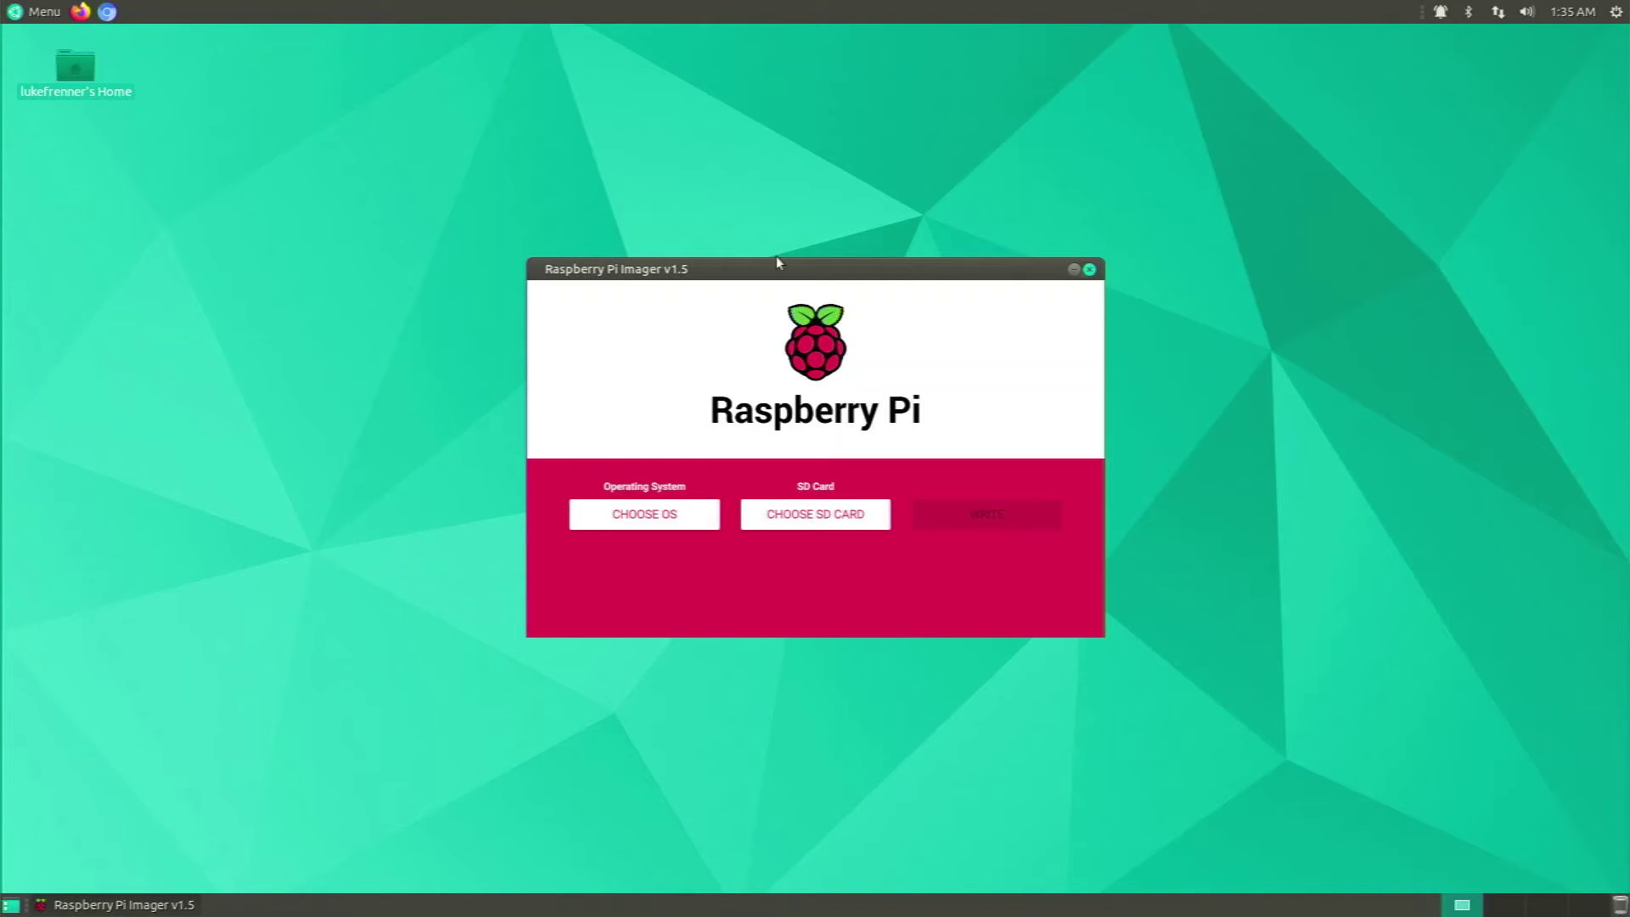
drag(724, 274, 672, 212)
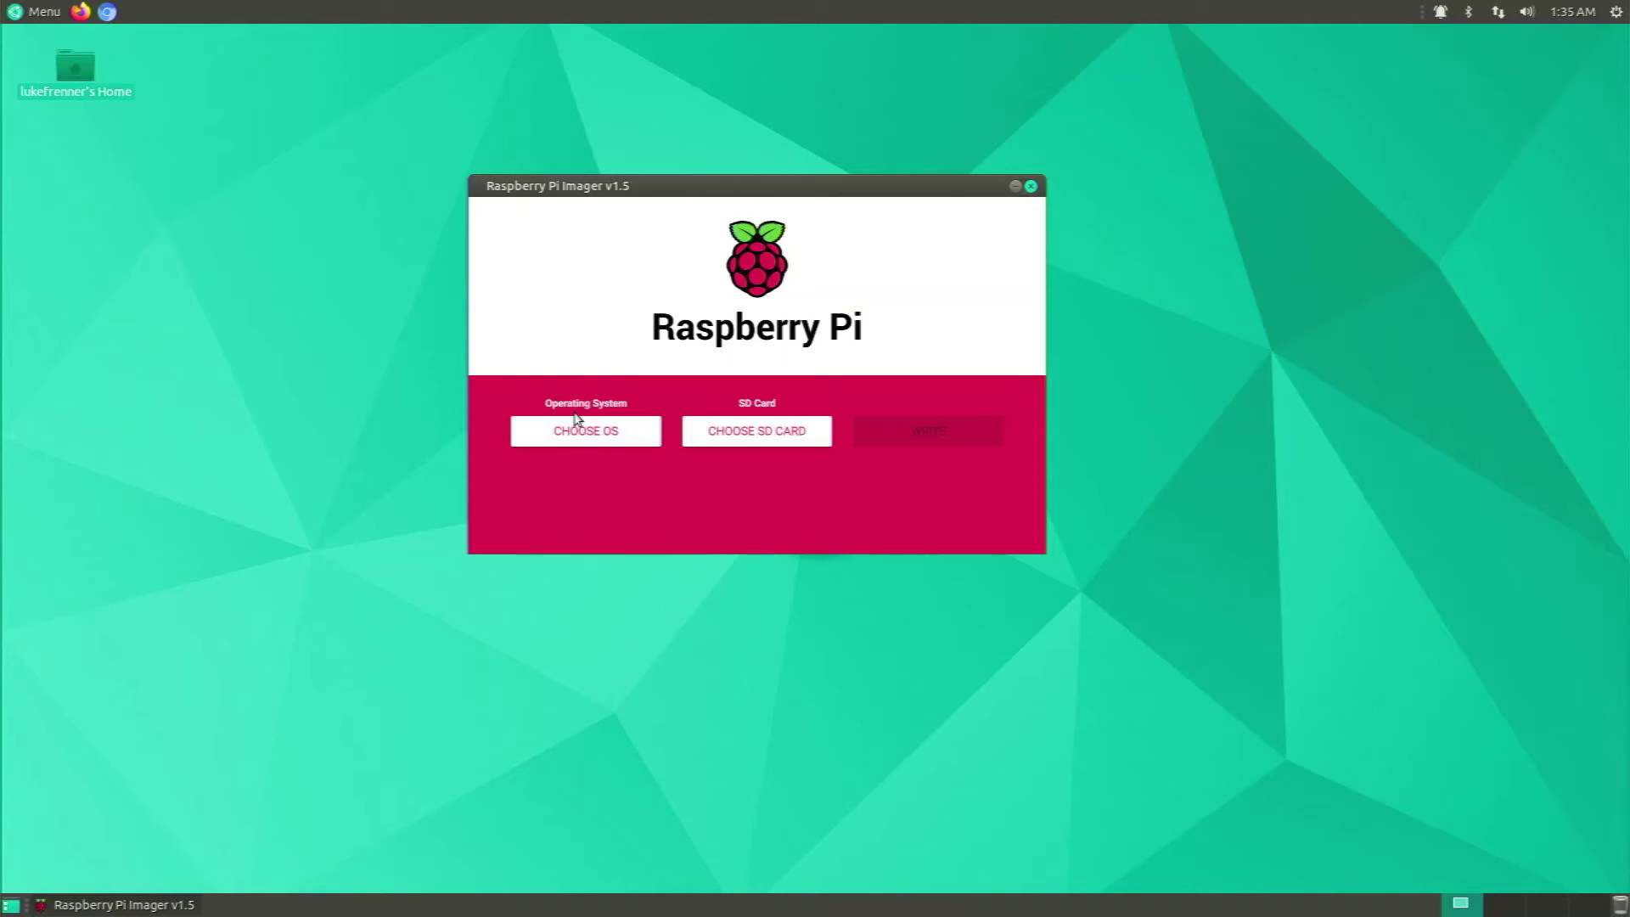
click(607, 434)
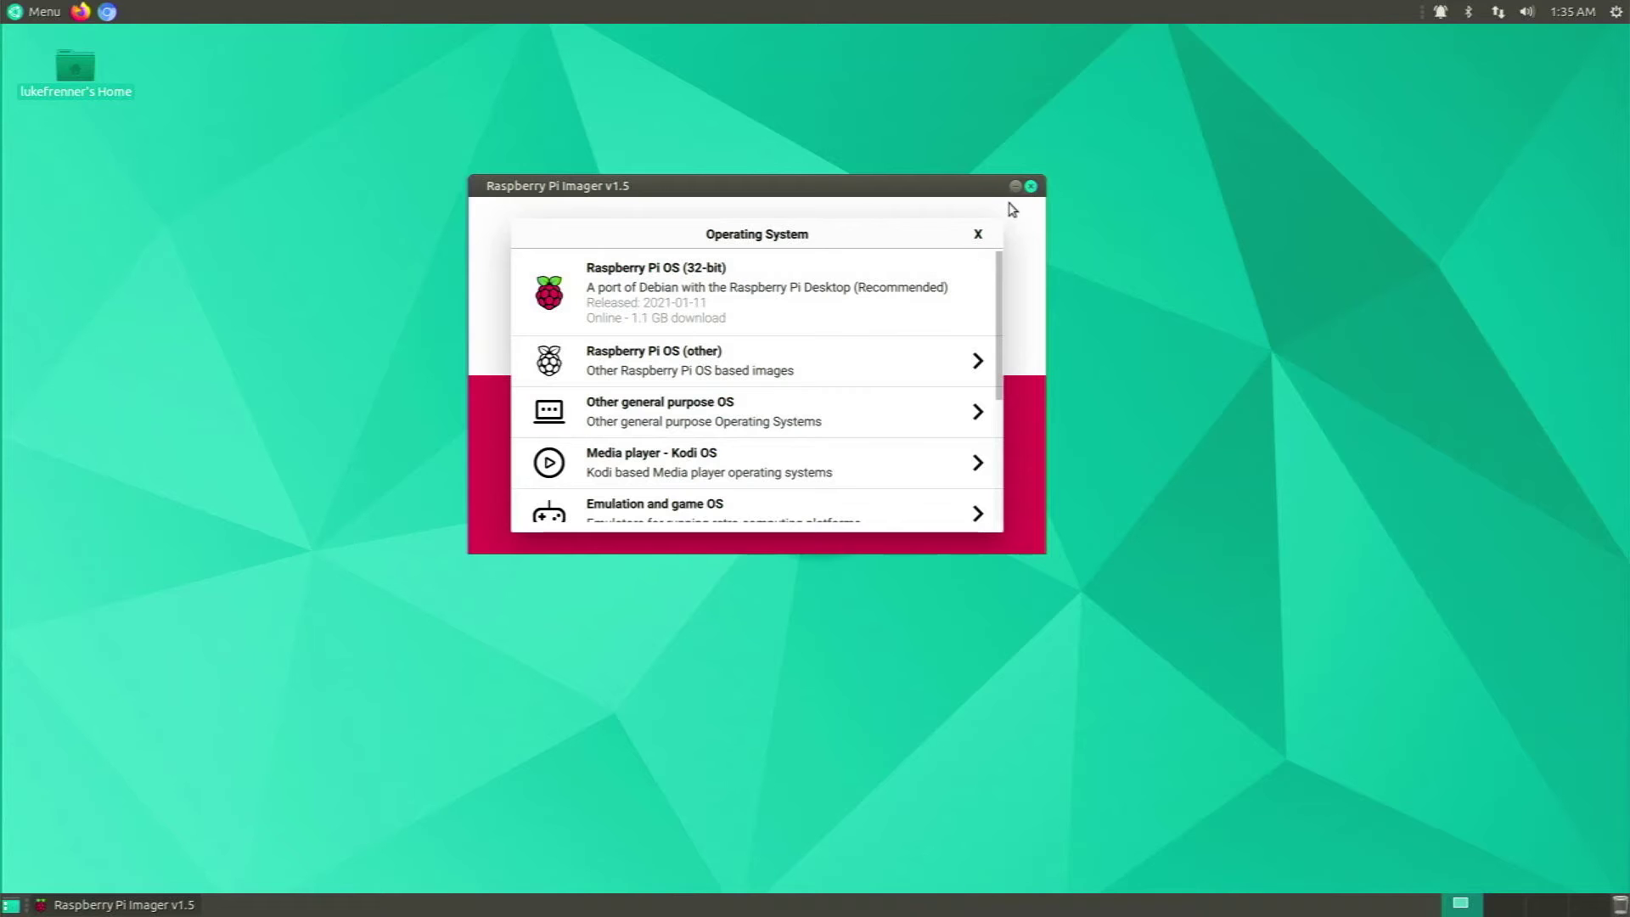
click(1031, 186)
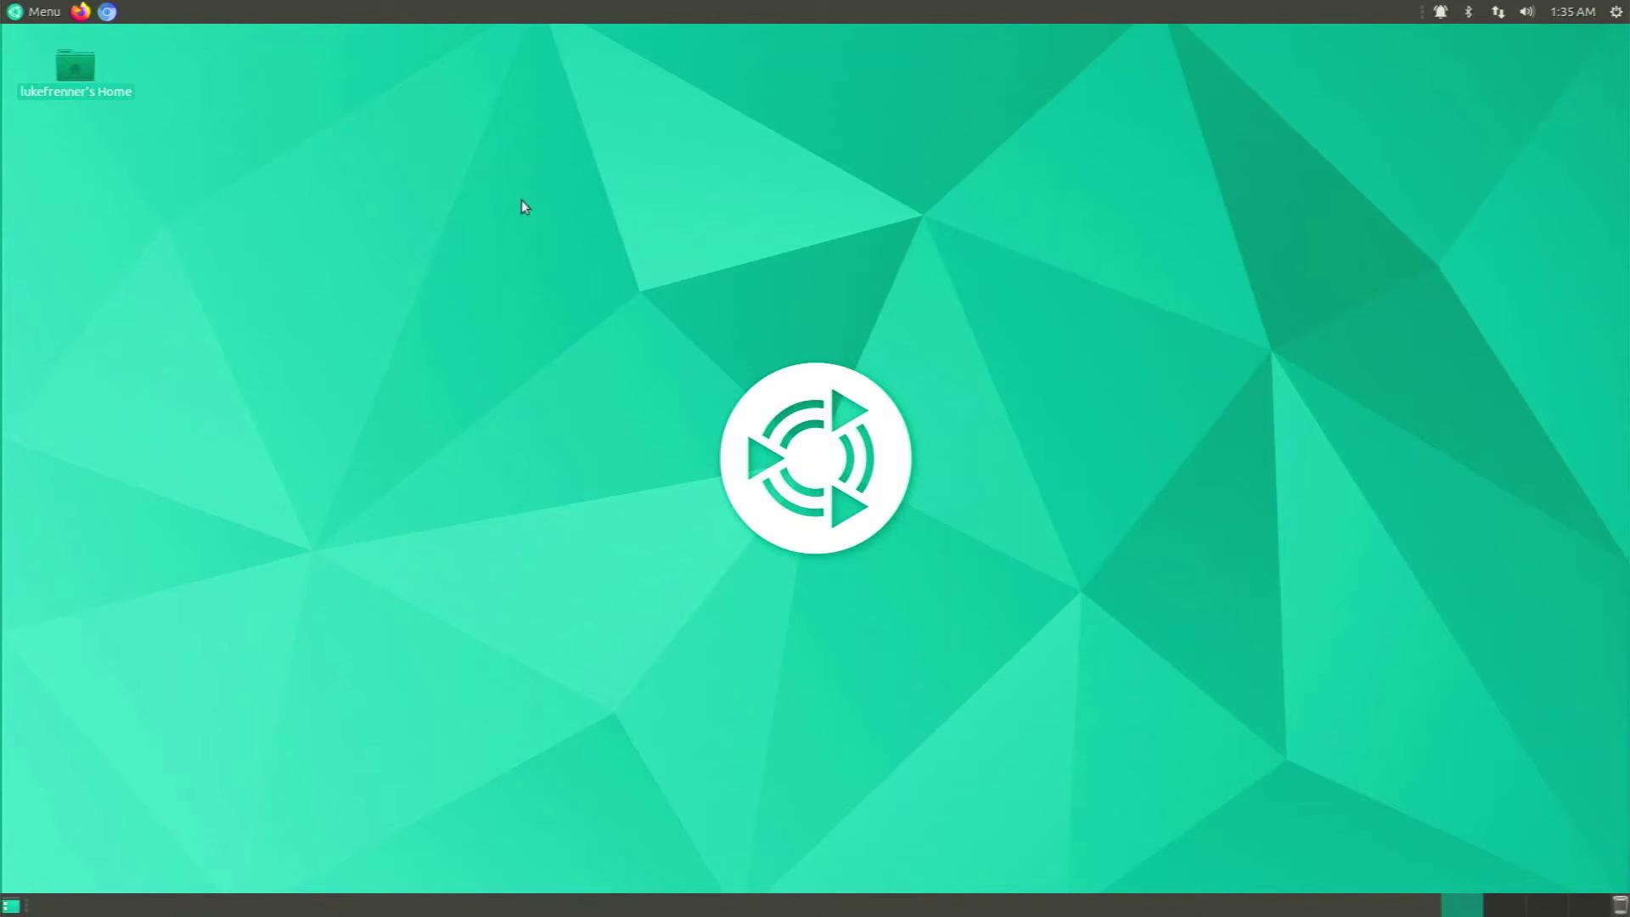
Search Google for 'pi-apps' in Chromium and open the Botspot/pi-apps GitHub repository
click(405, 211)
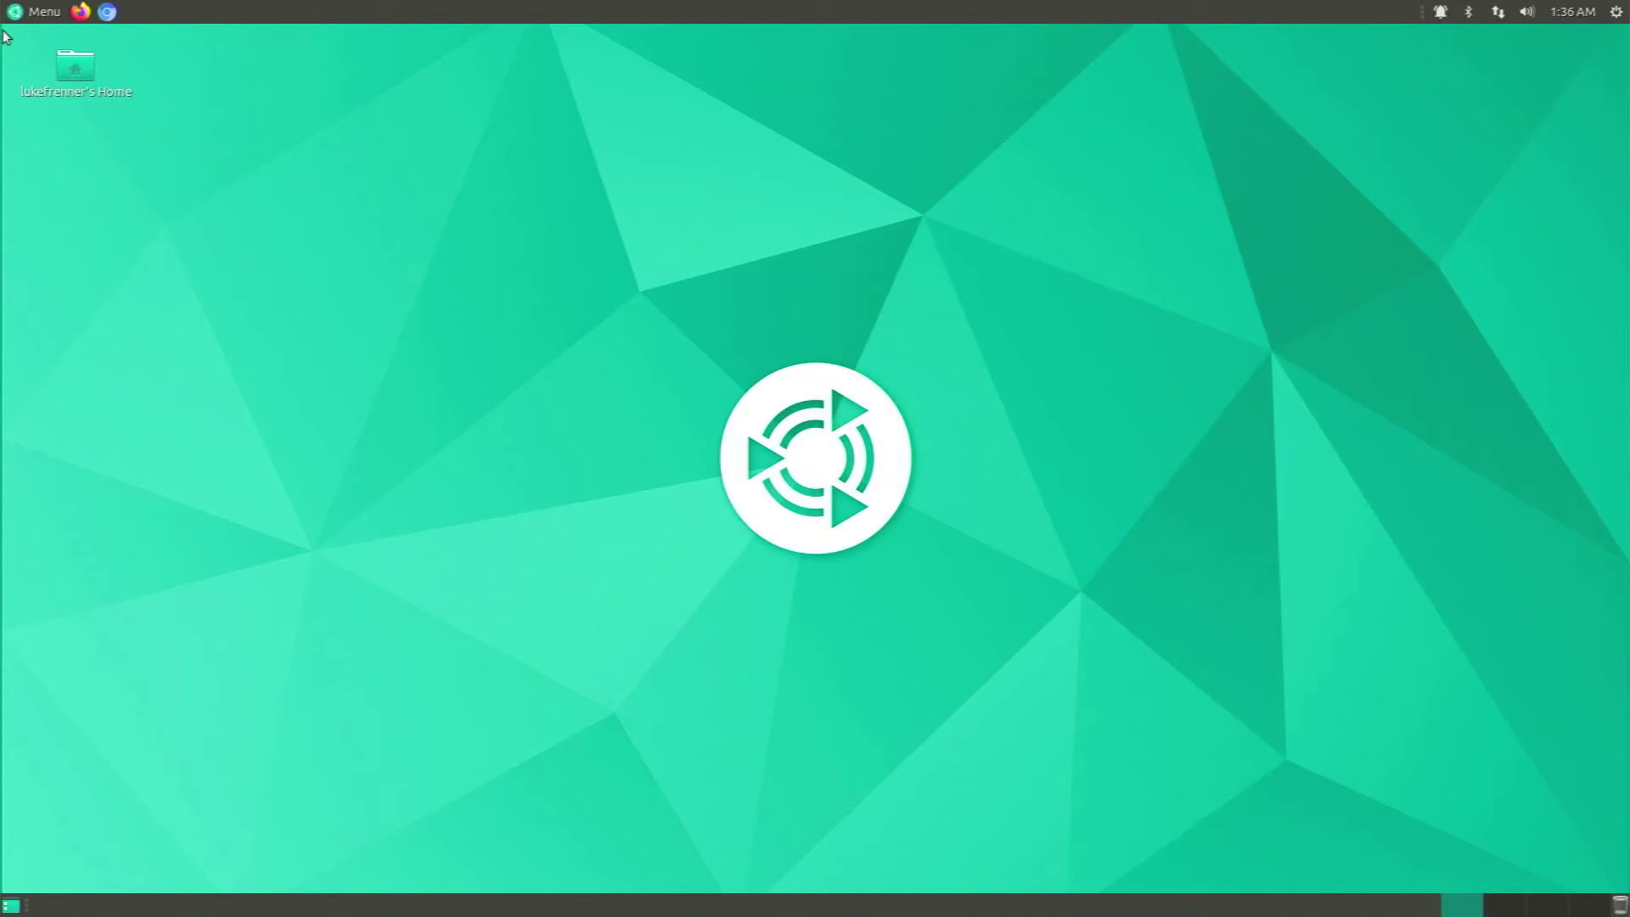
click(107, 11)
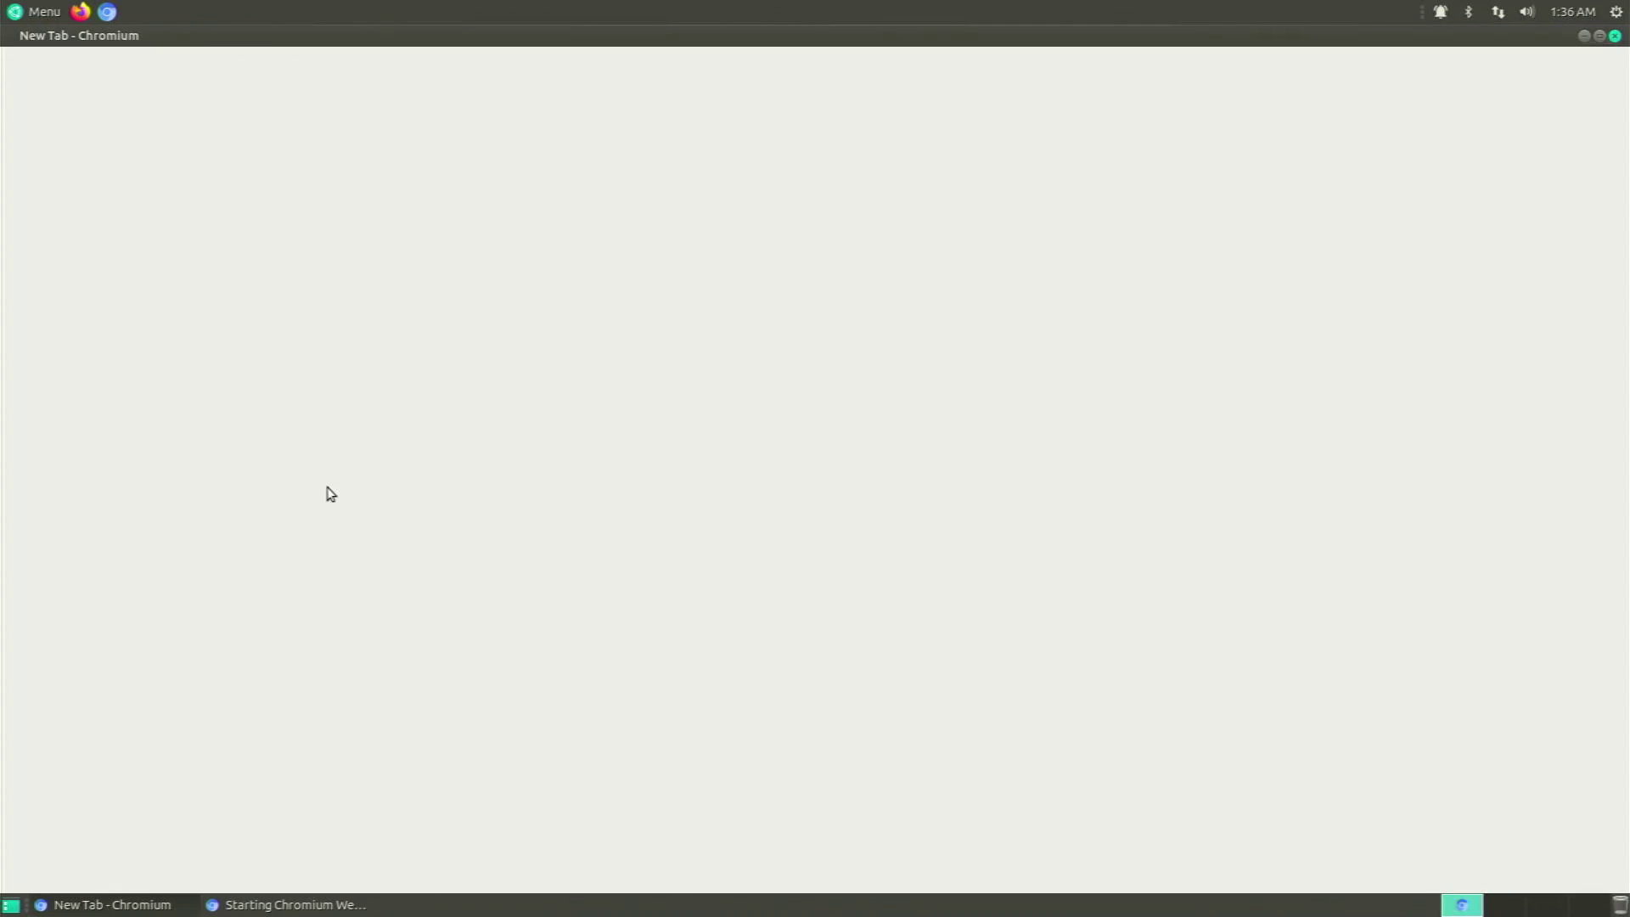
text(pi-apps)
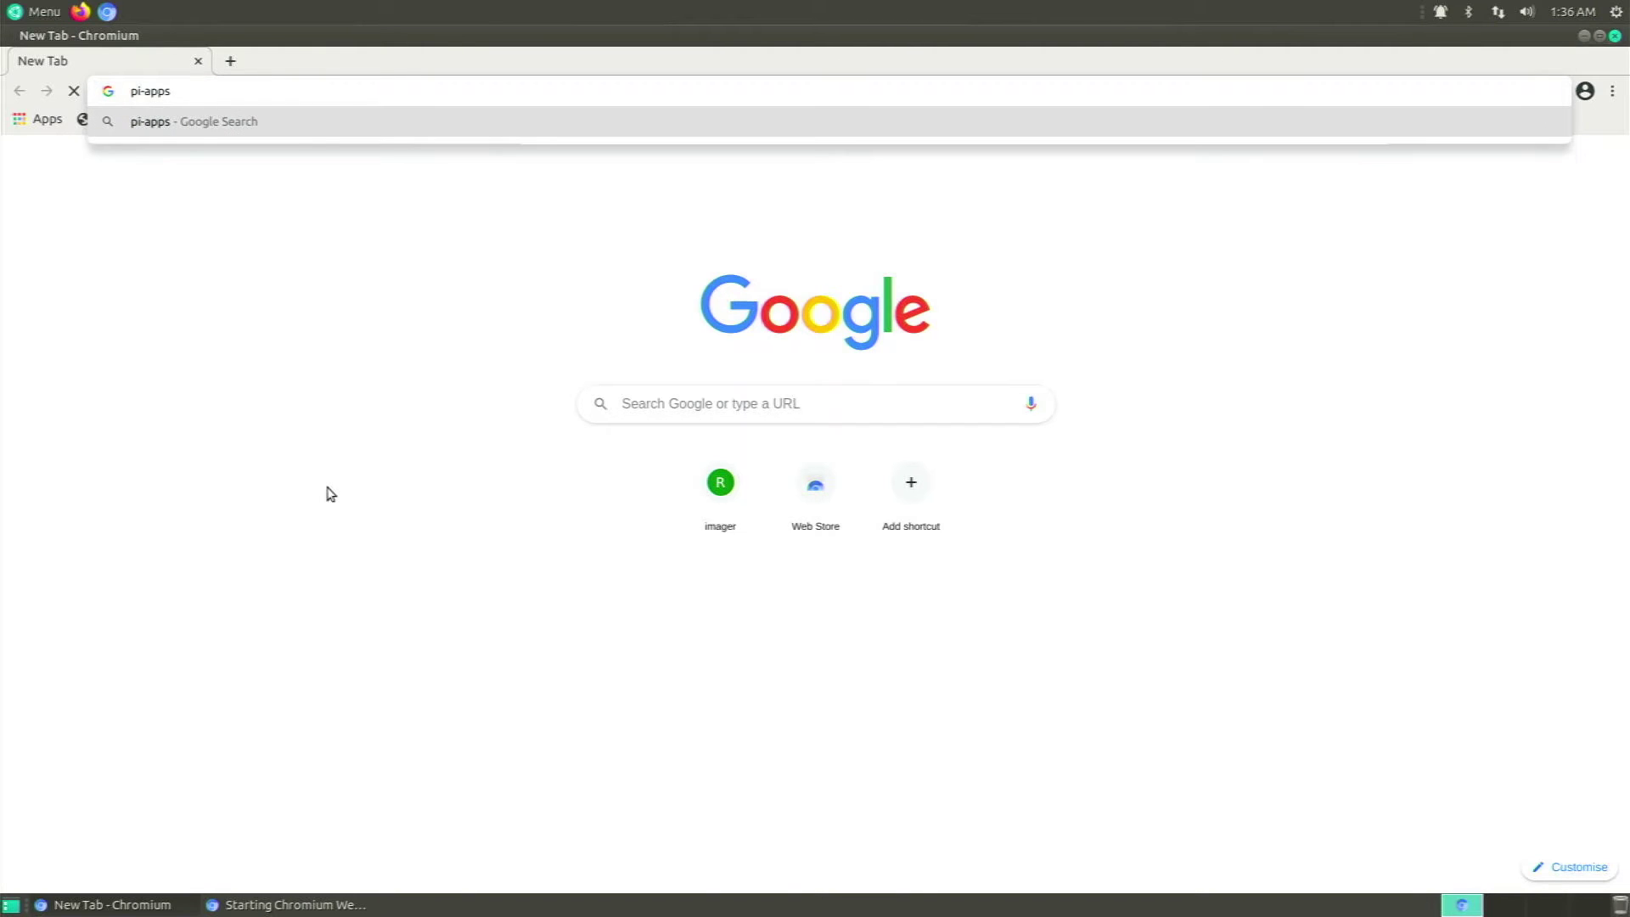
key(Return)
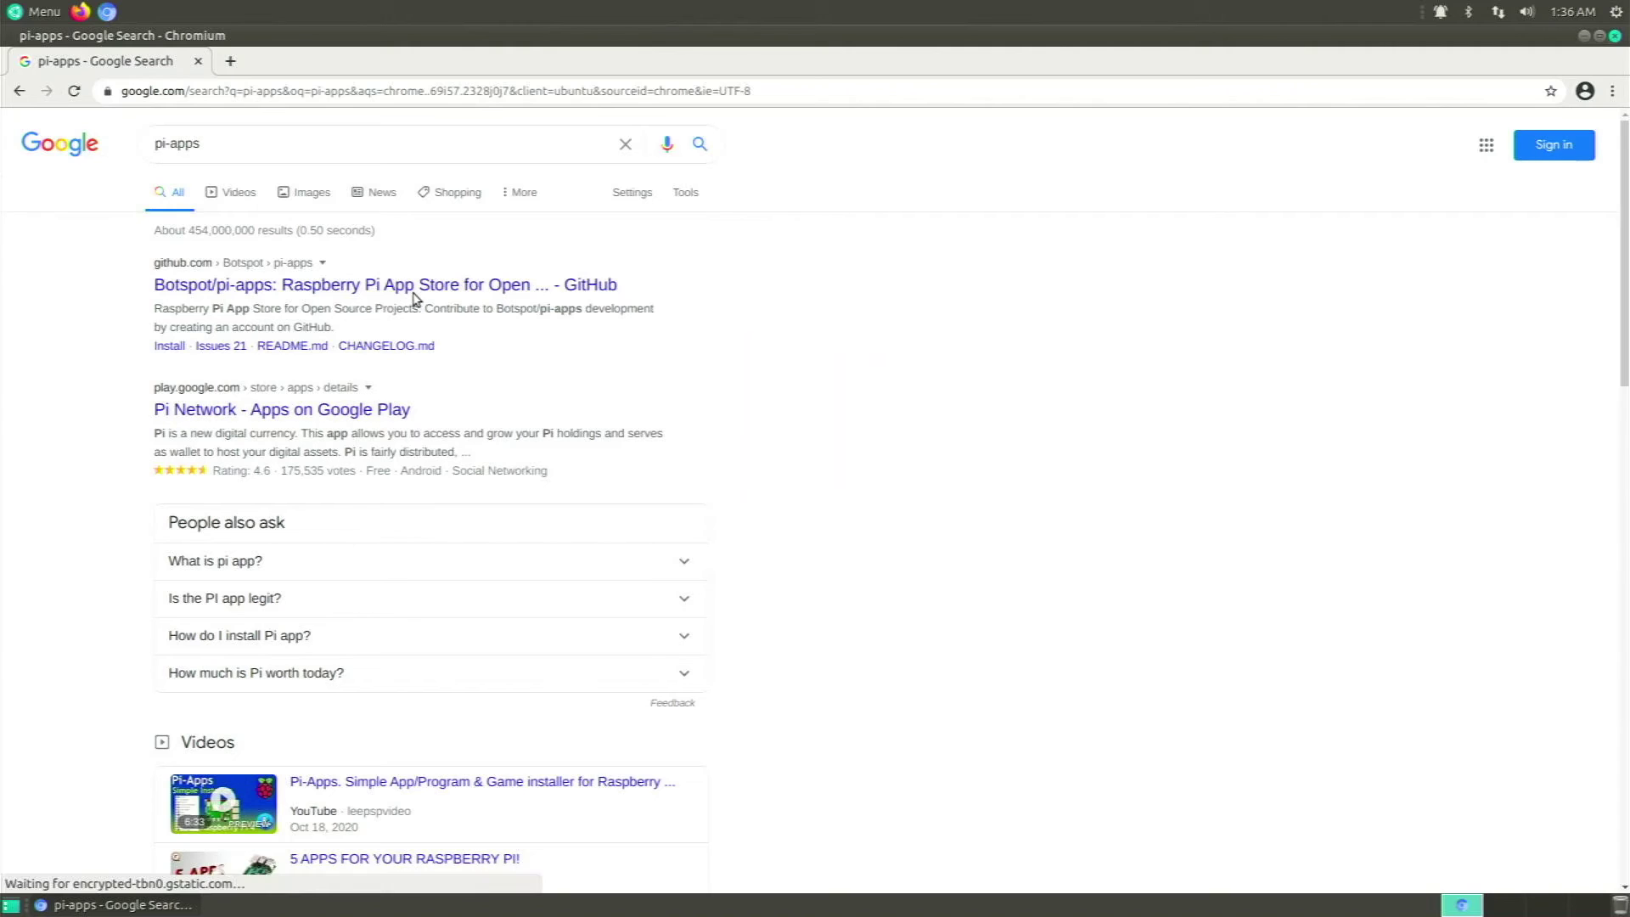
click(414, 283)
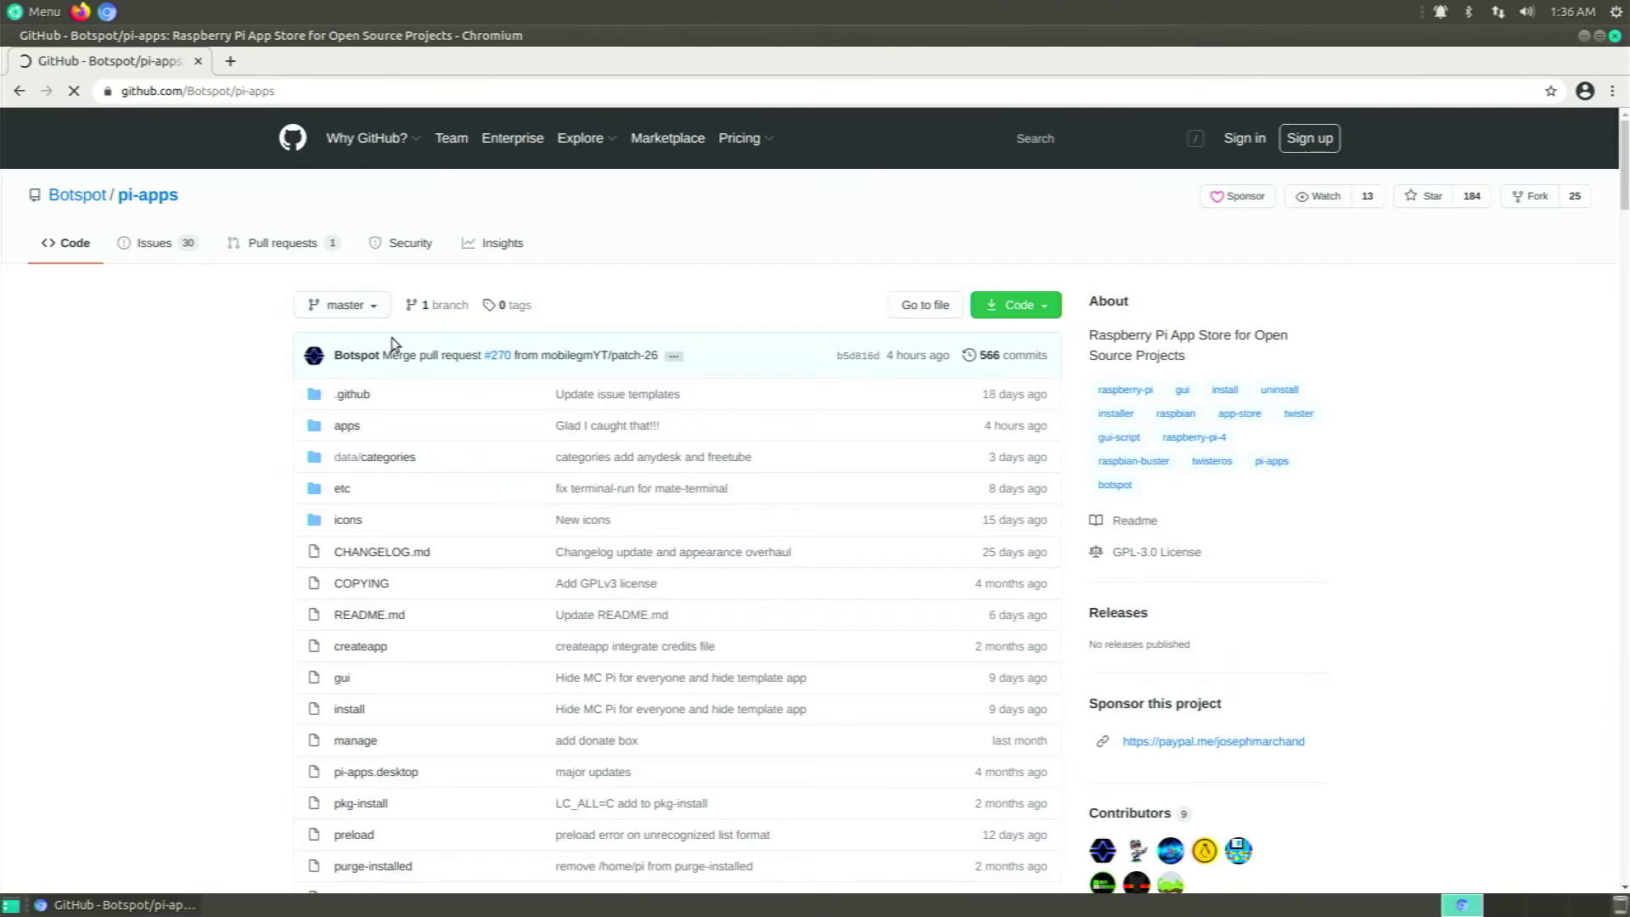
Copy the git clone and install commands from the 'To install Pi-Apps' section
scroll(420, 365, down, 10)
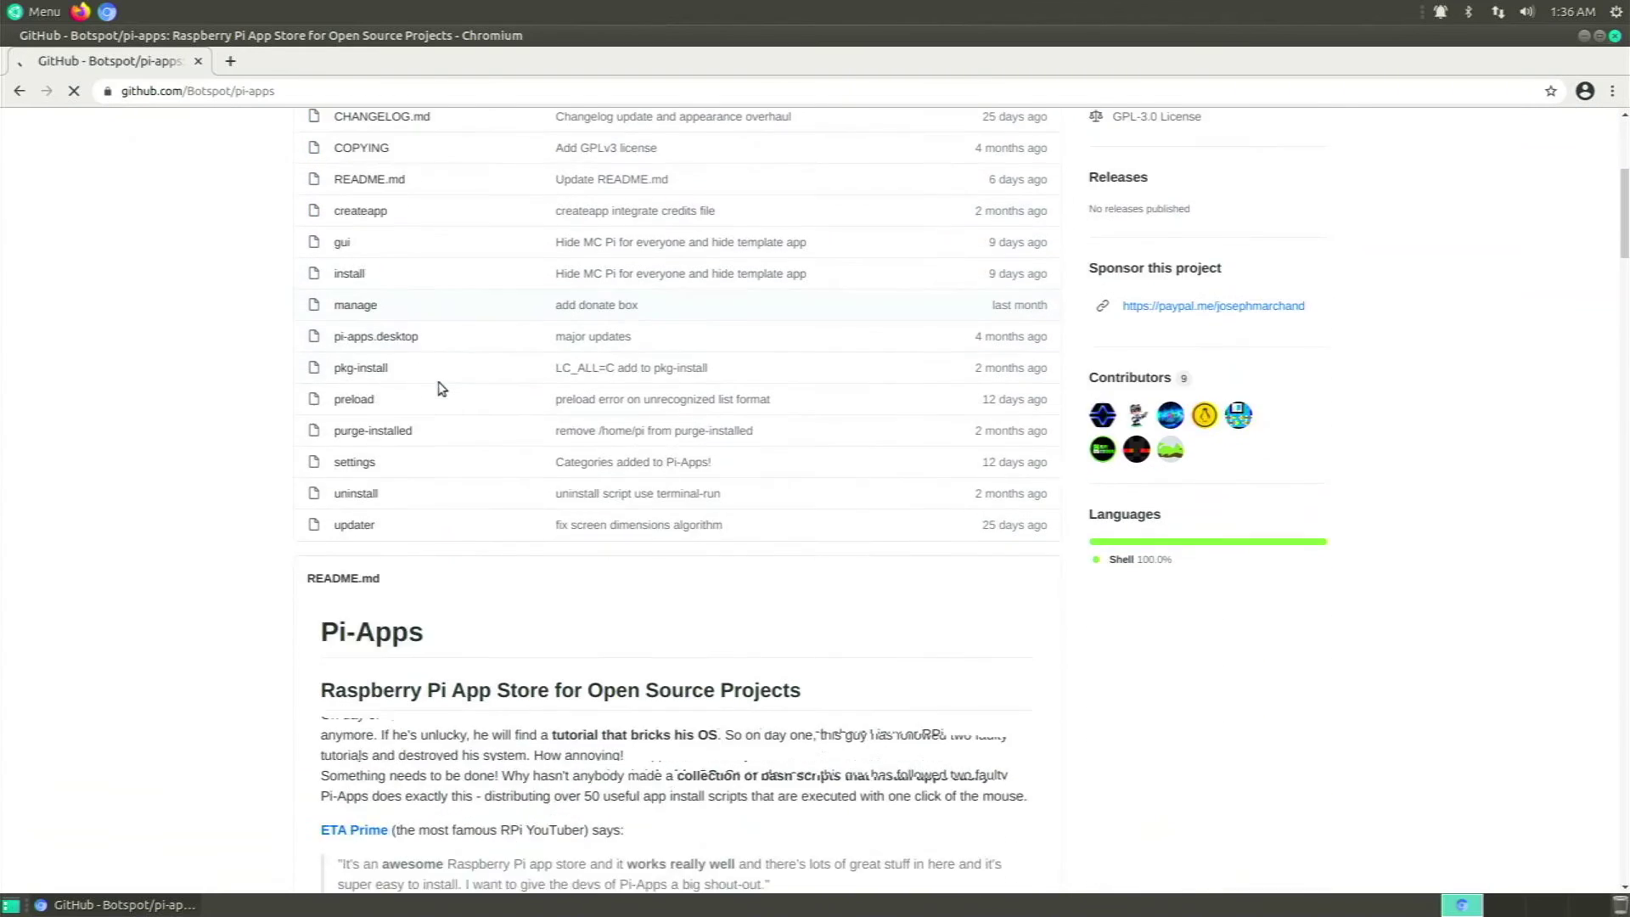
scroll(437, 395, down, 5)
scroll(429, 399, up, 1)
drag(477, 344, 334, 319)
right_click(365, 332)
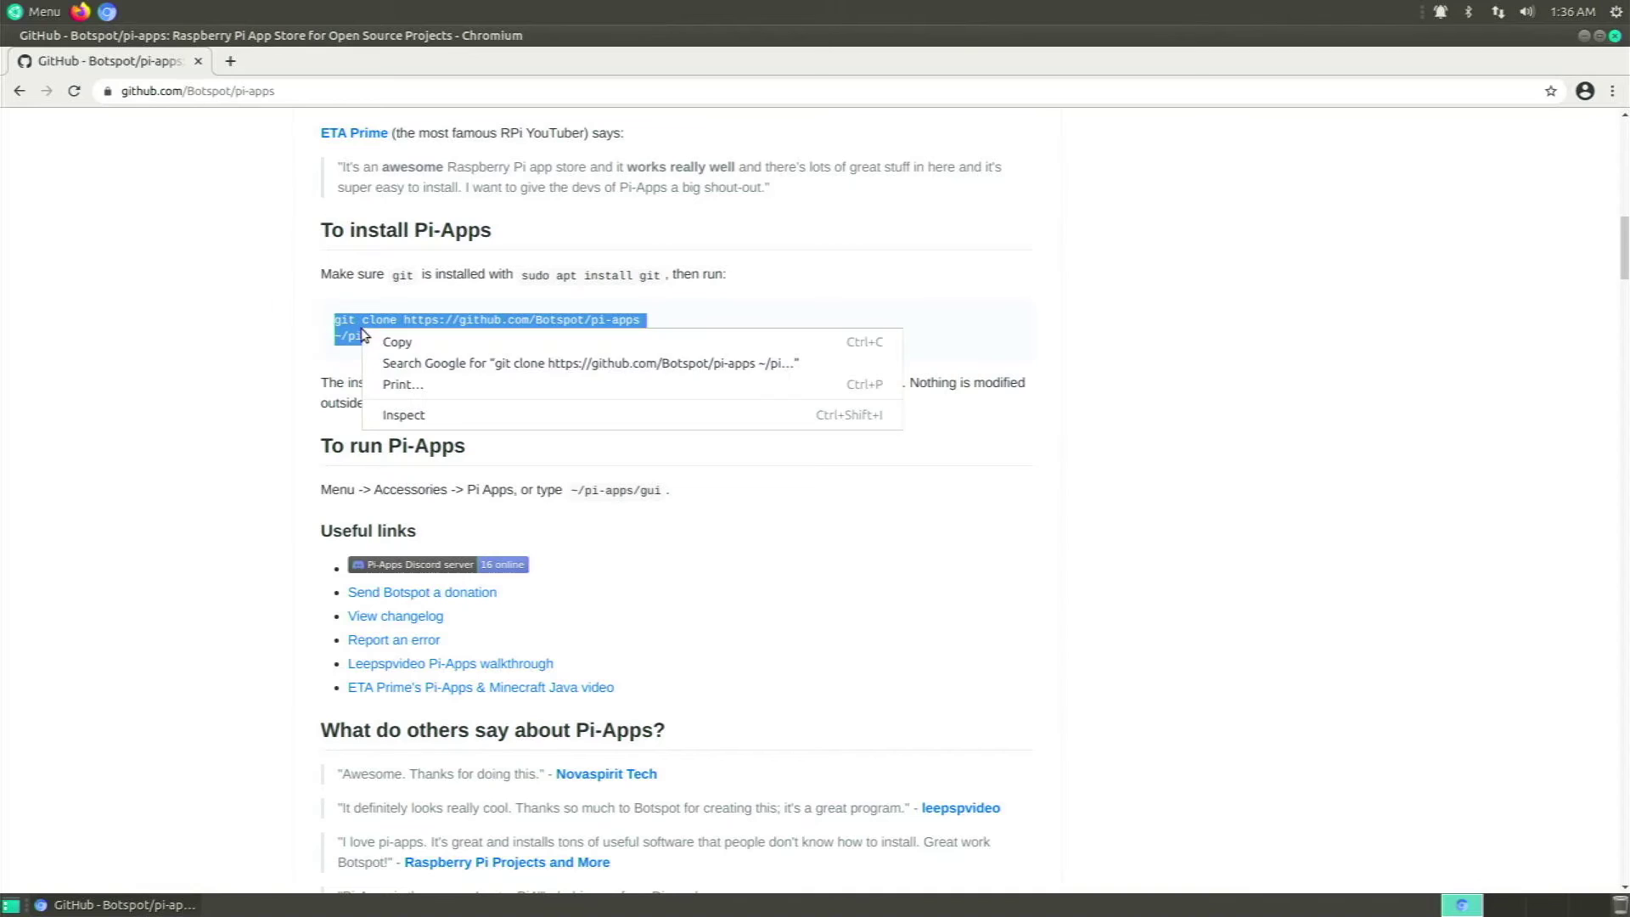
click(367, 340)
click(8, 9)
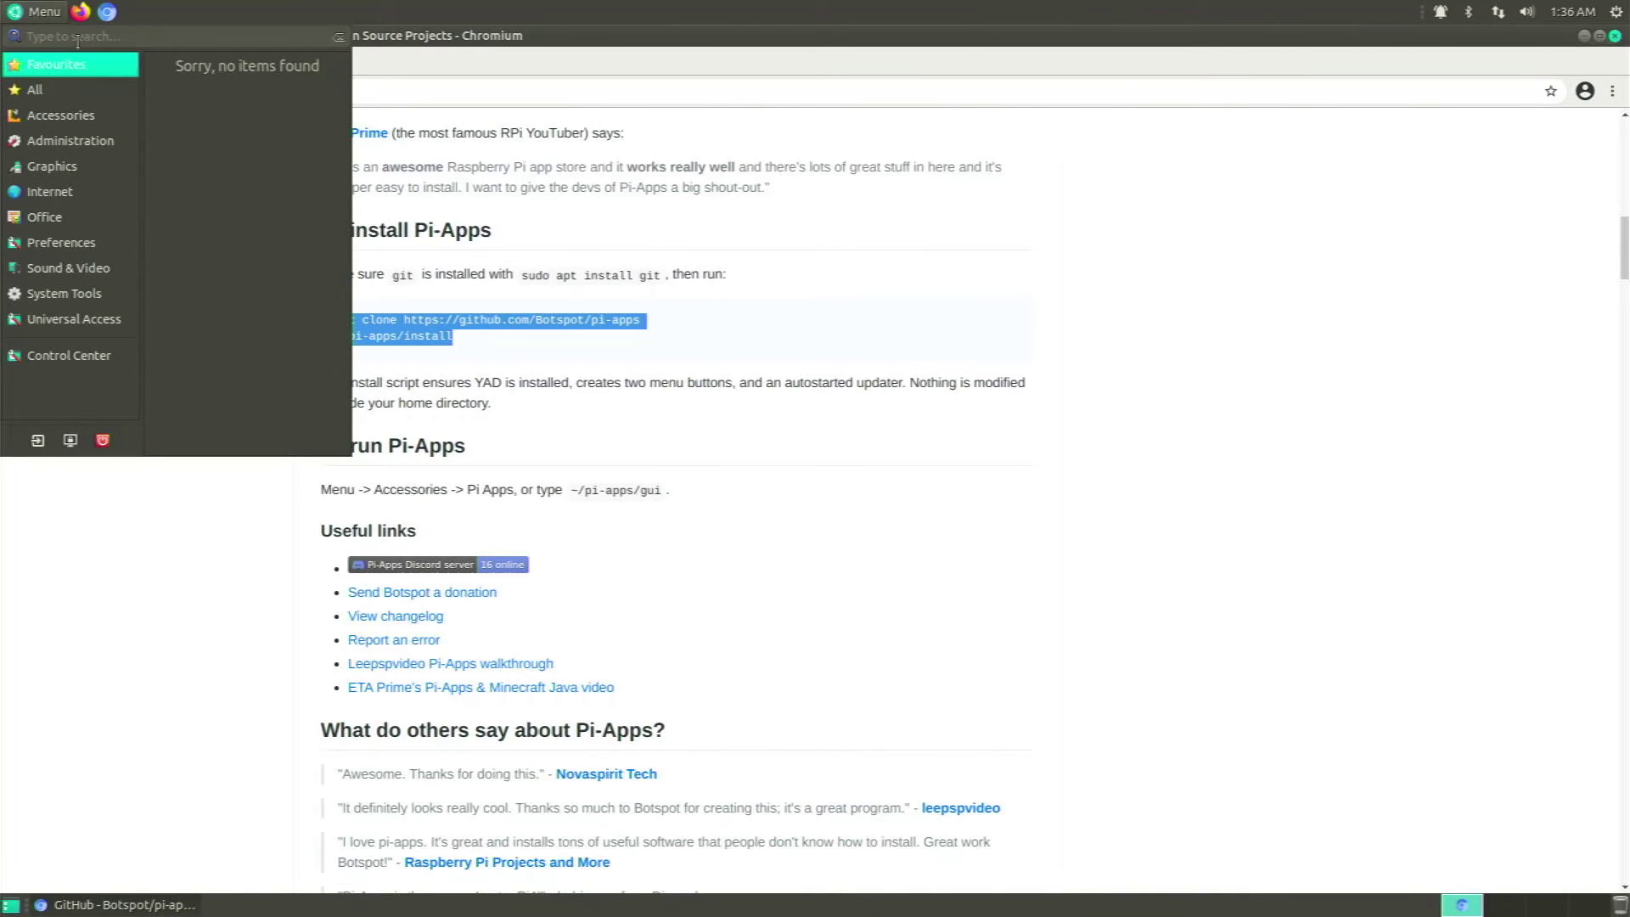
Open MATE Terminal and paste the copied Pi-Apps commands, which fail because git is missing
text(ter)
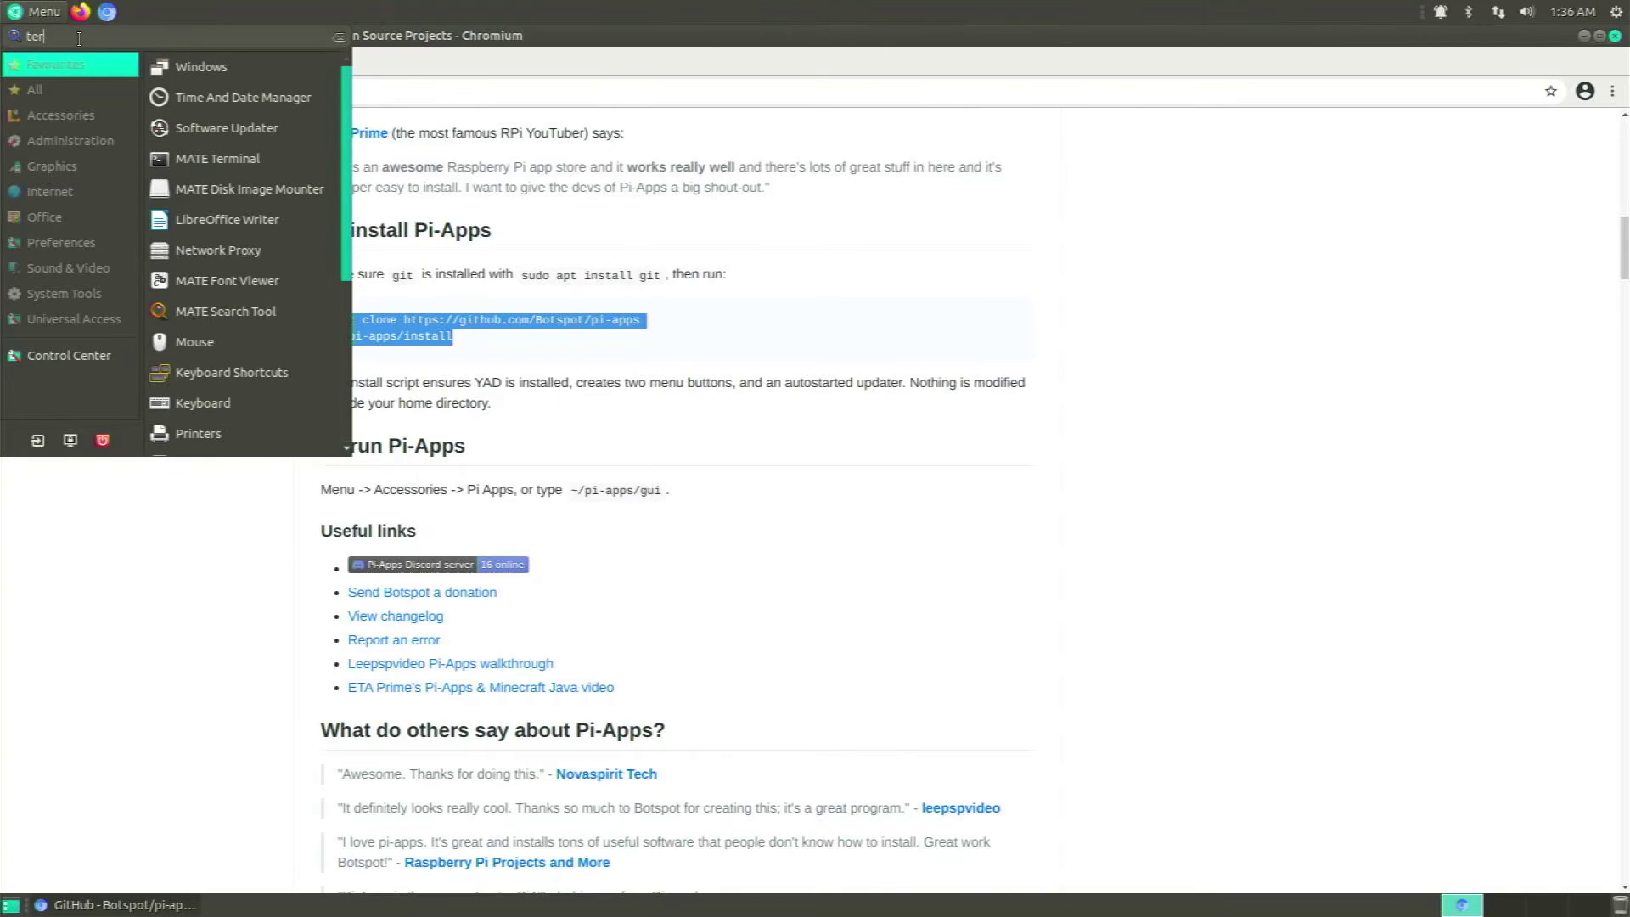
click(204, 150)
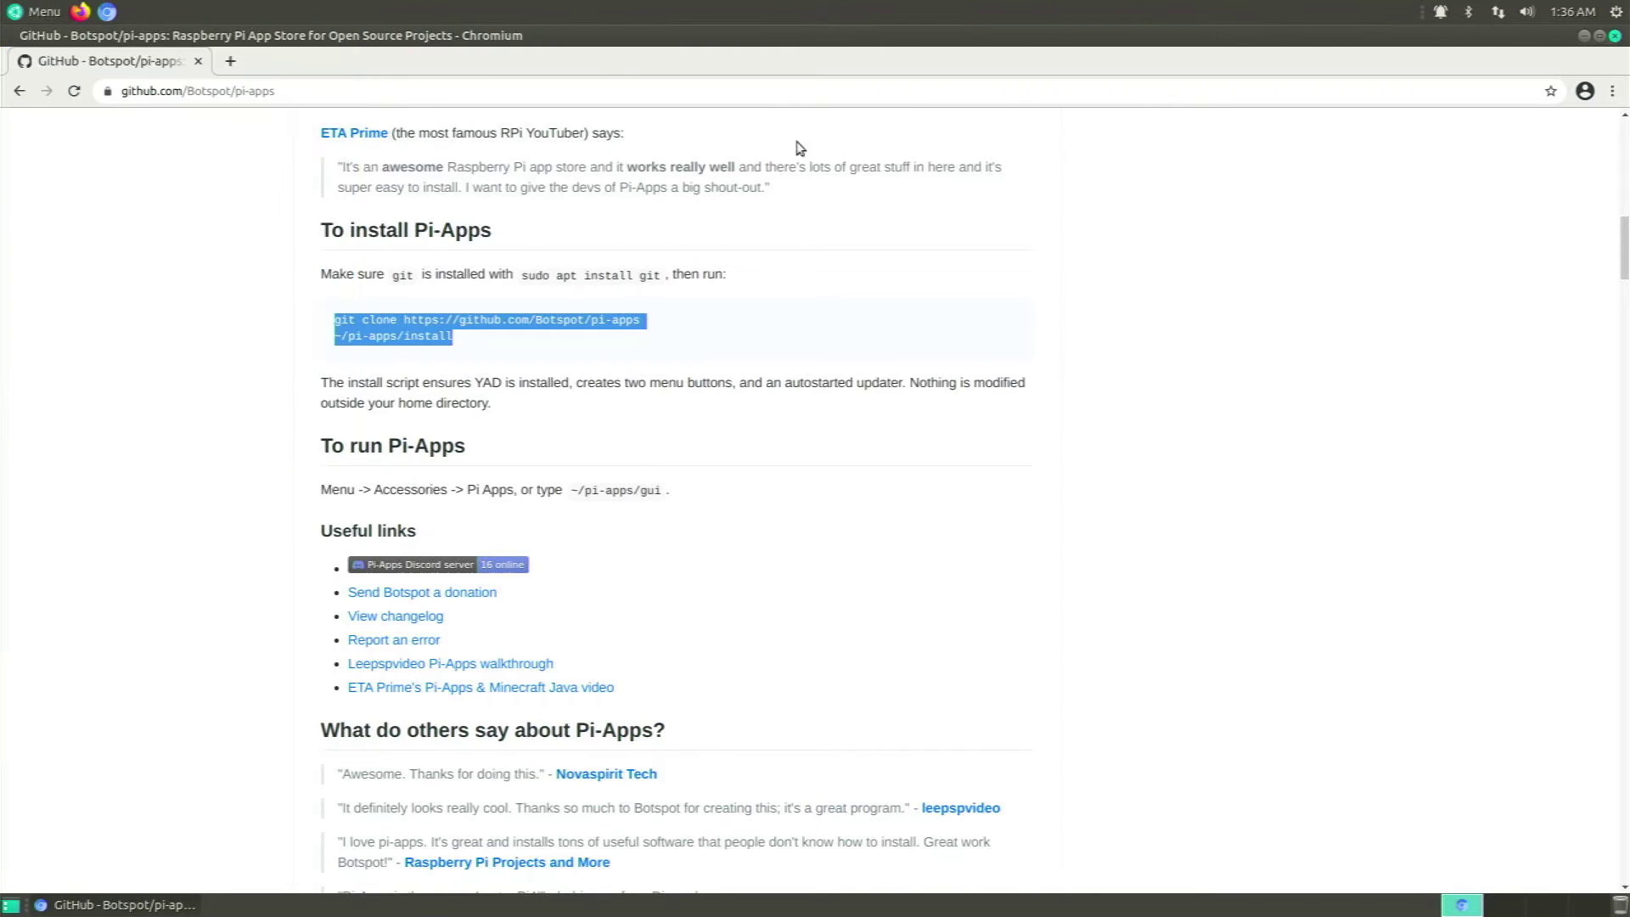
click(1584, 37)
right_click(572, 250)
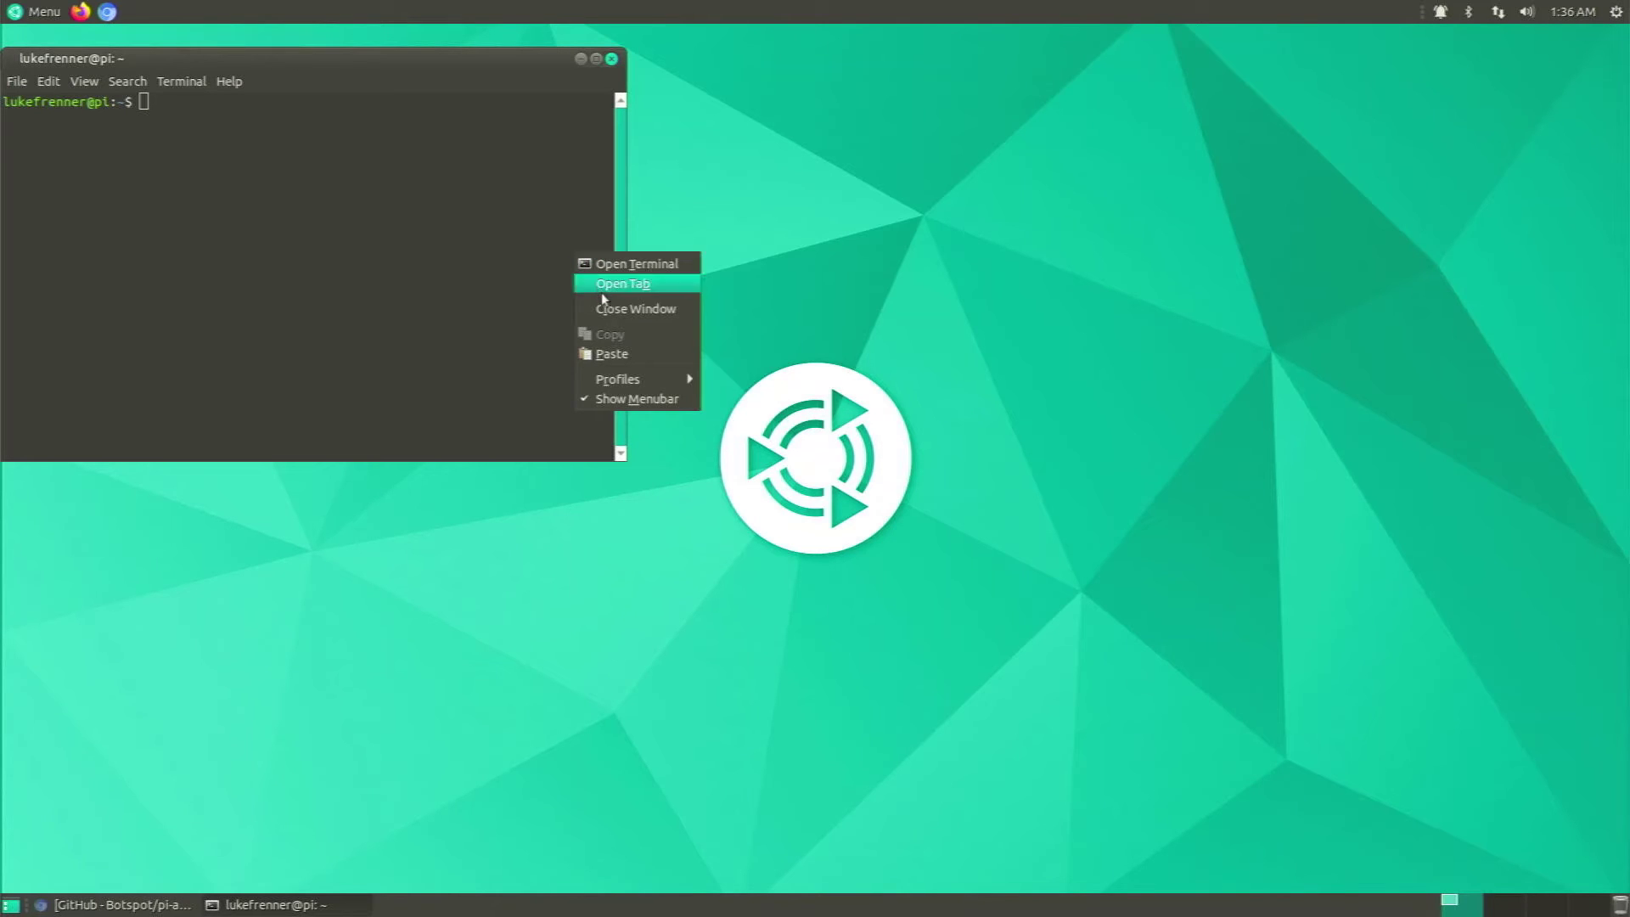
click(599, 350)
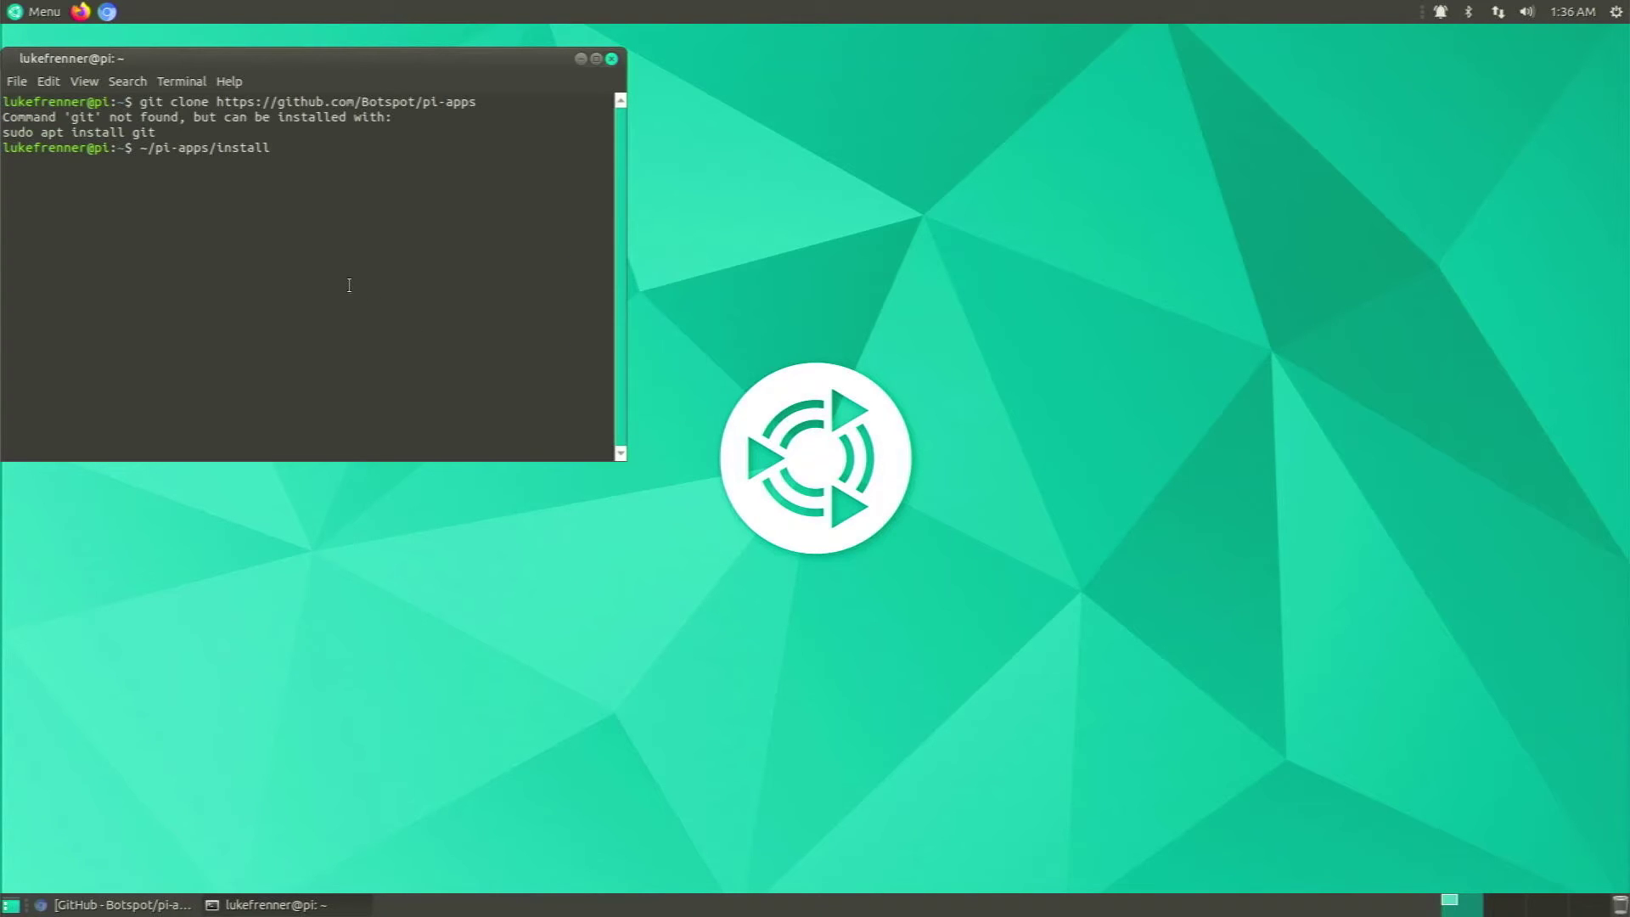
key(BackSpace)
key(BackSpace)
key(BackSpace)
key(BackSpace)
key(BackSpace)
key(BackSpace)
key(BackSpace)
key(BackSpace)
key(BackSpace)
key(BackSpace)
key(BackSpace)
key(BackSpace)
key(BackSpace)
key(BackSpace)
key(BackSpace)
key(BackSpace)
key(BackSpace)
Install git with 'sudo apt install git', authenticating and accepting the extra packages
text(sudo apt install git)
key(Return)
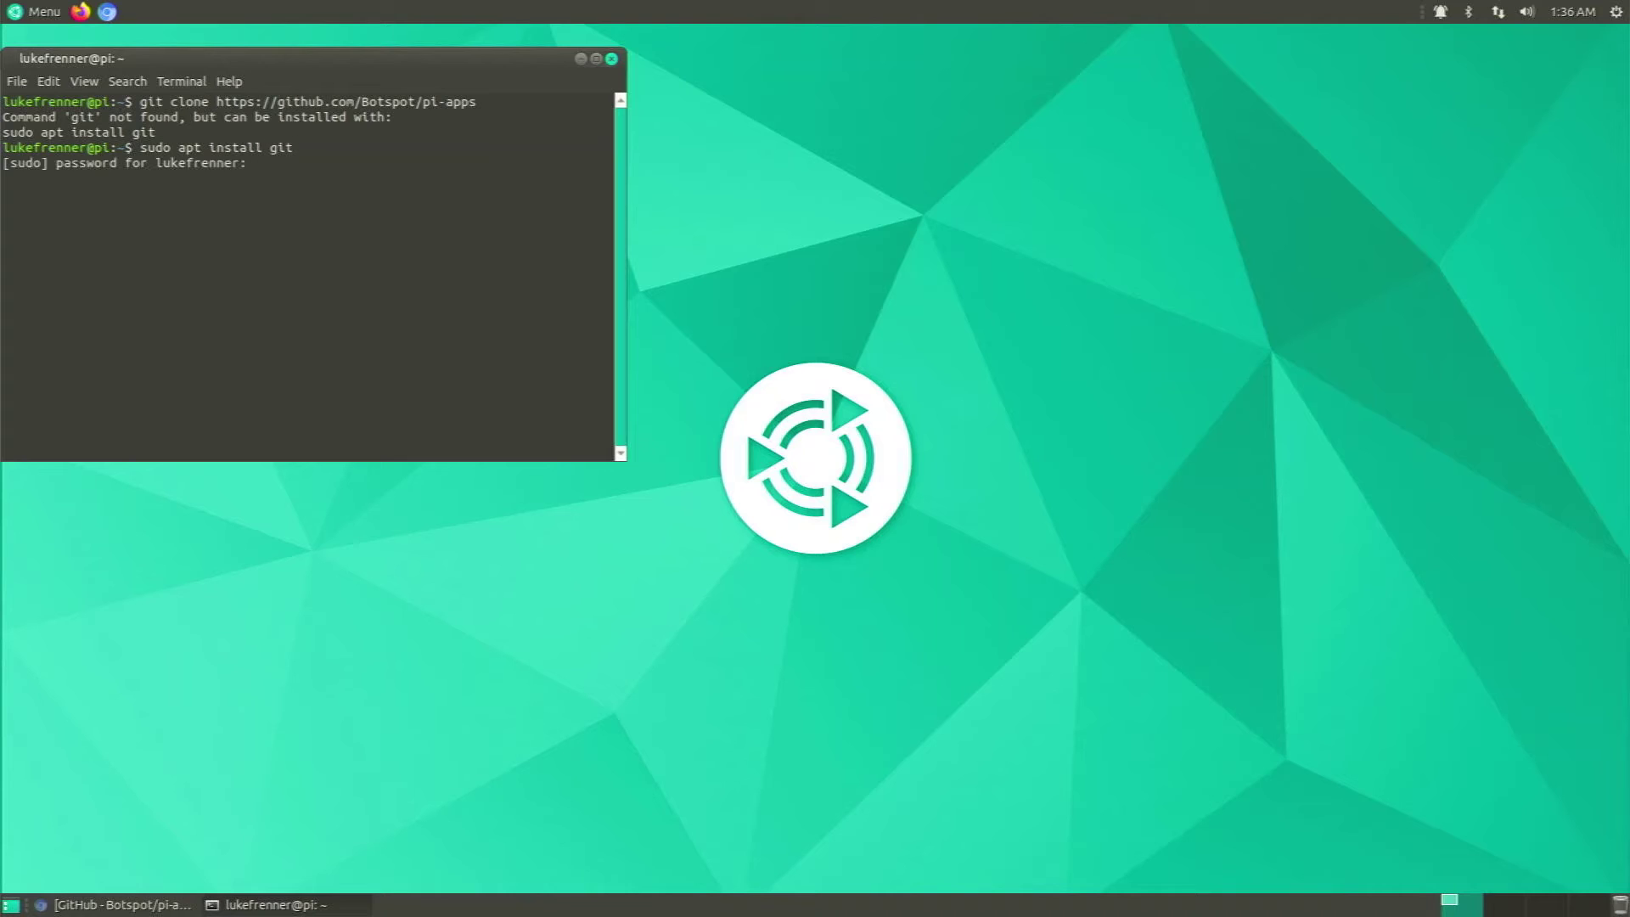
key(Return)
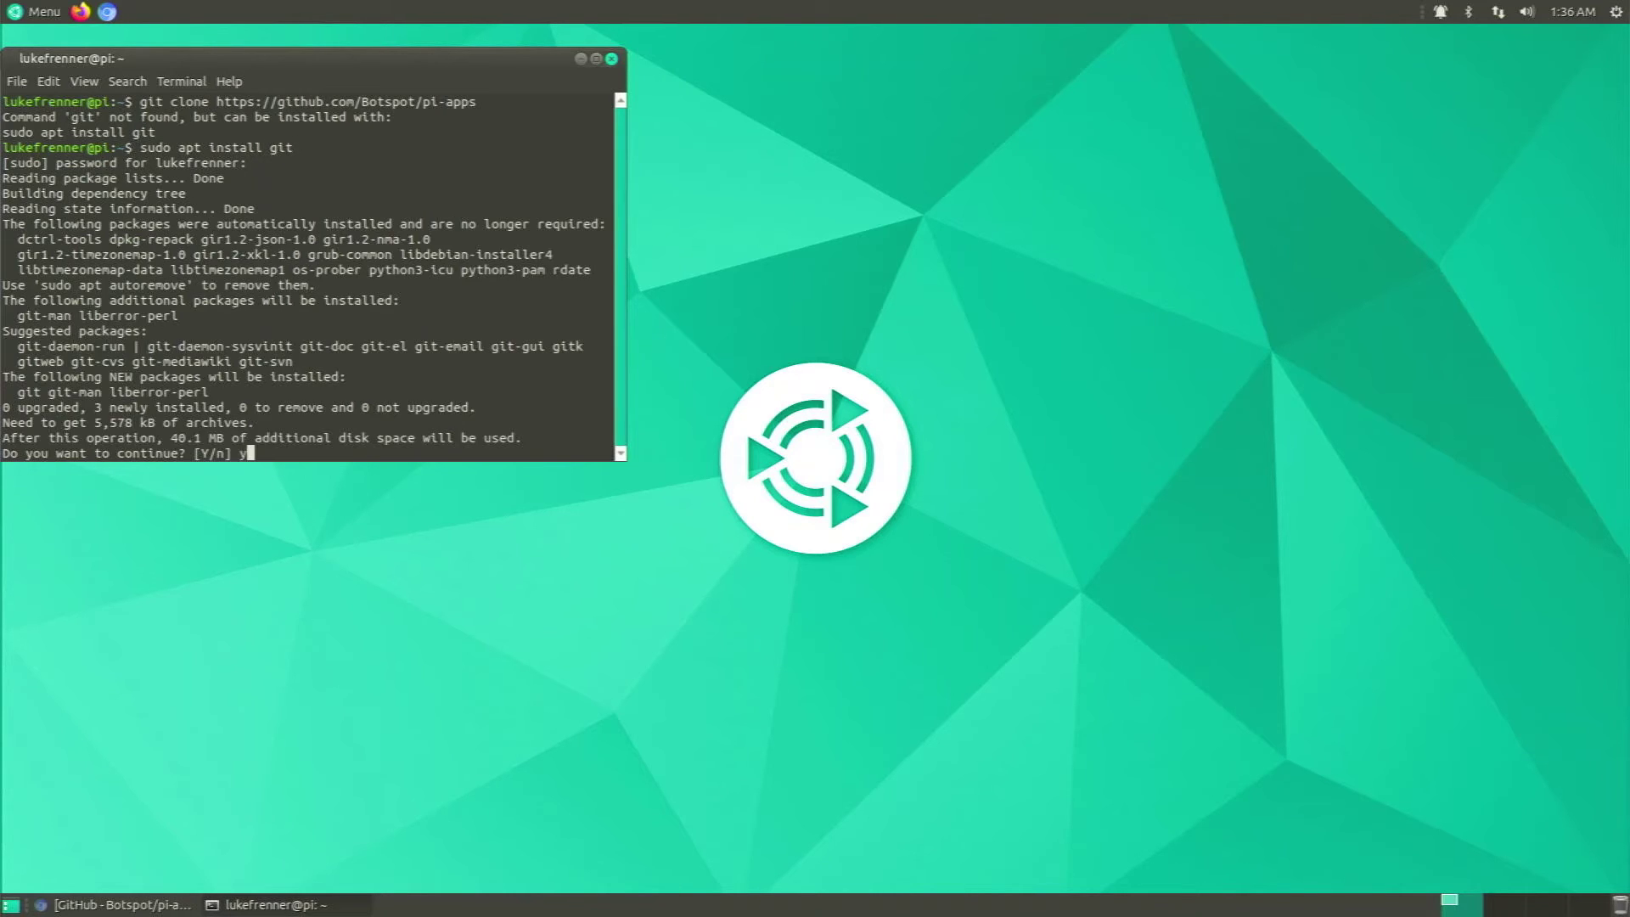
text(y)
key(Return)
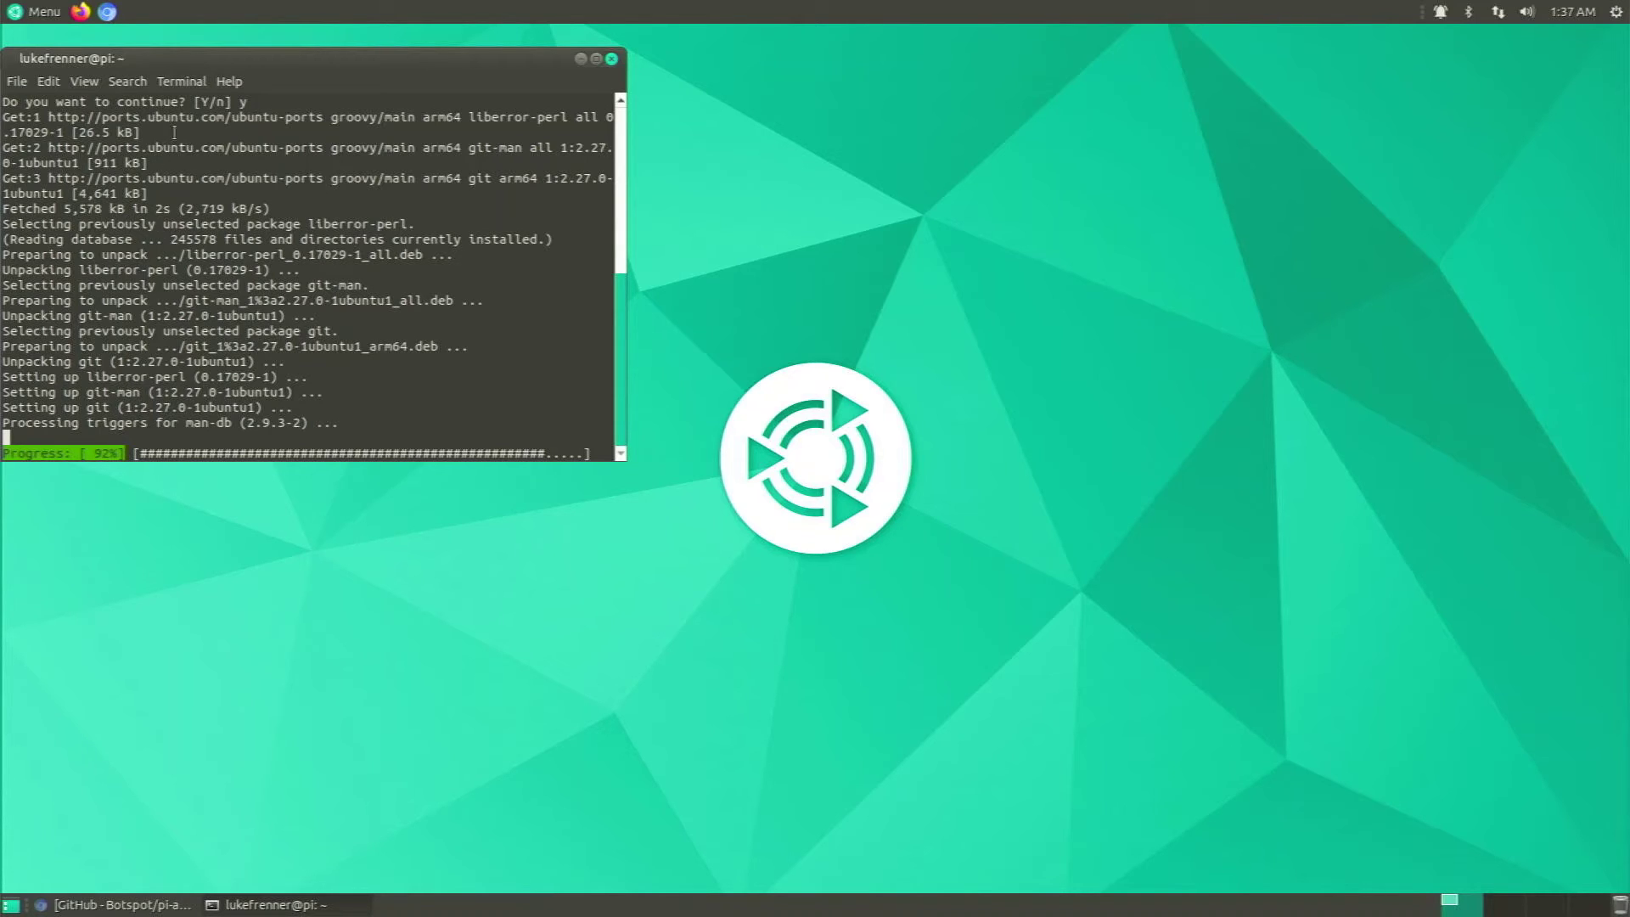
drag(267, 61, 328, 141)
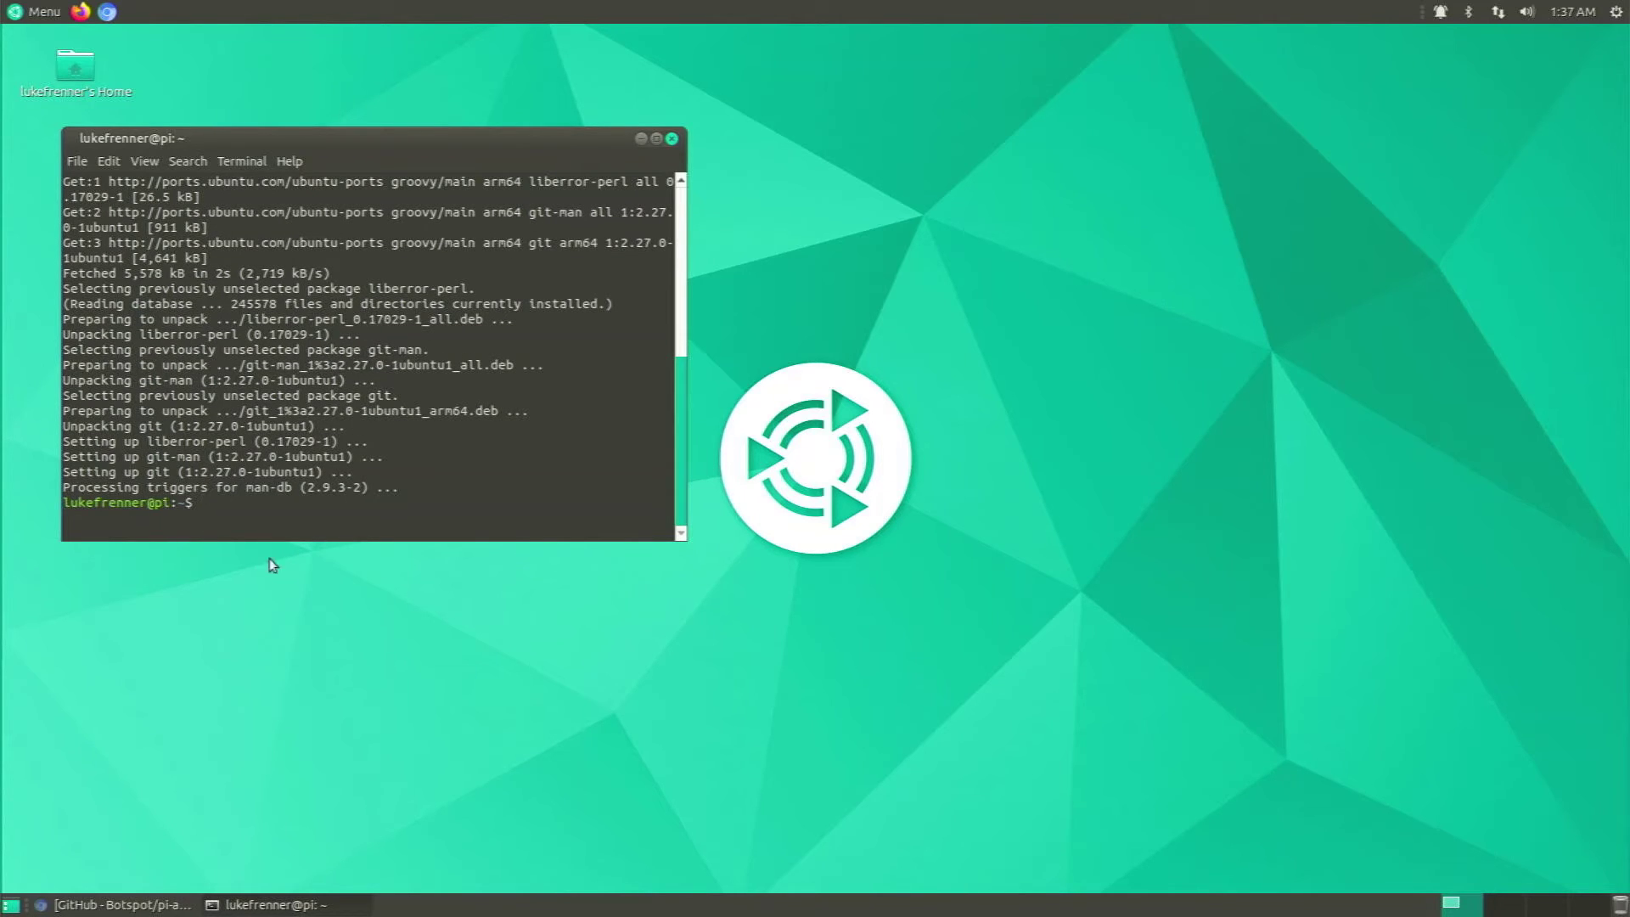
Paste and run the git clone, then run ~/pi-apps/install and accept installing YAD
right_click(455, 497)
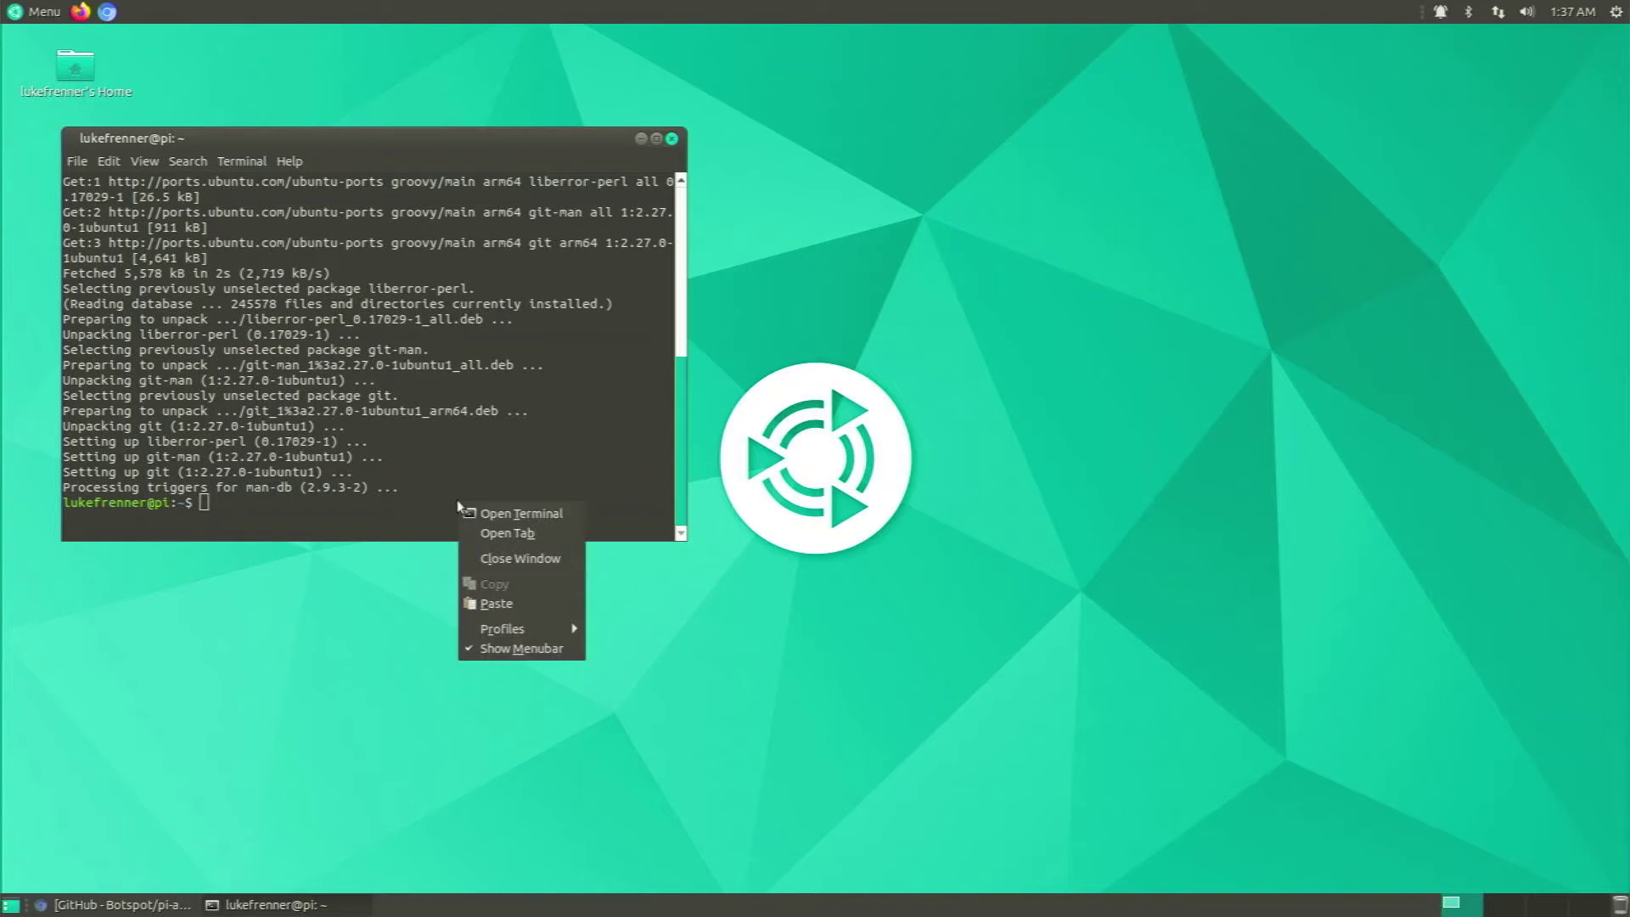
click(496, 606)
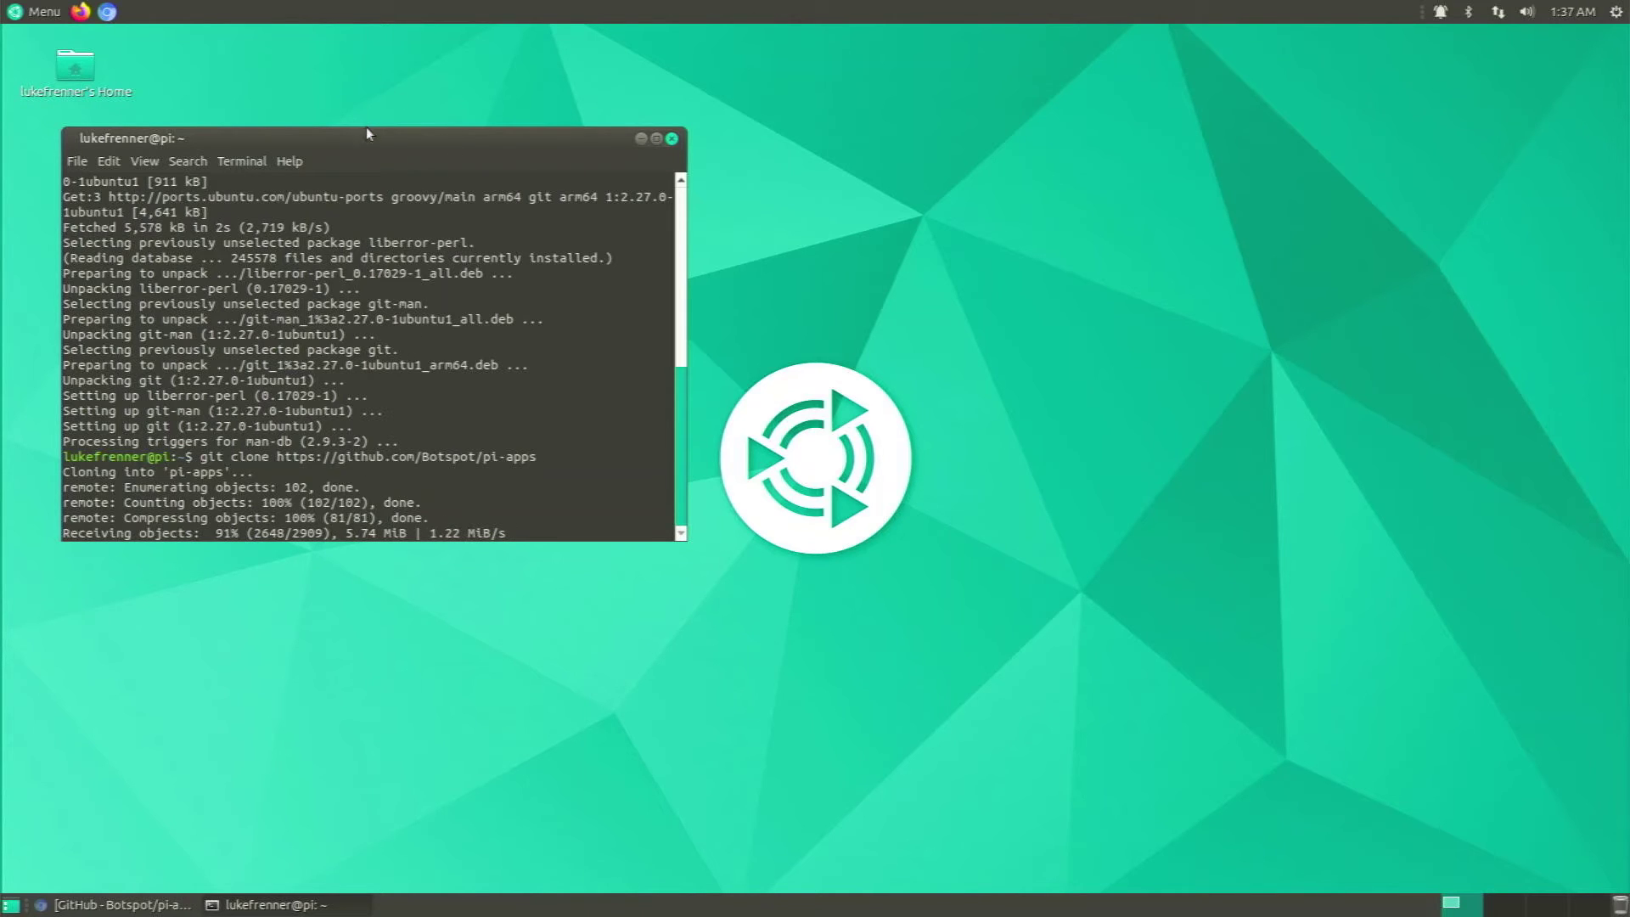
drag(379, 147, 434, 173)
key(ctrl+shift+v)
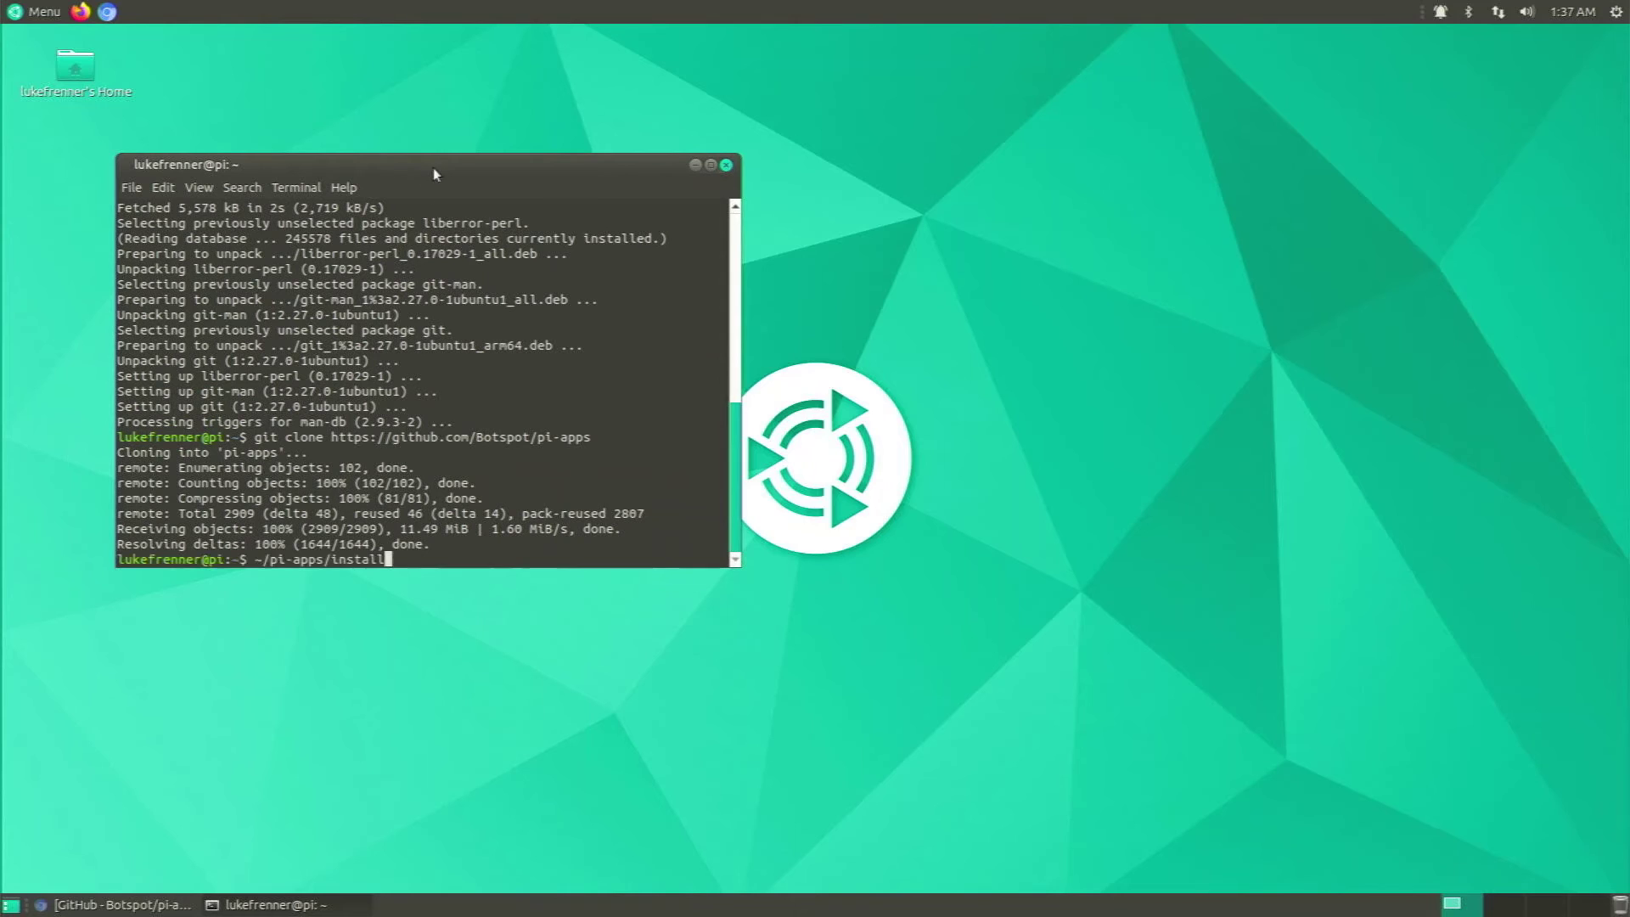
key(Return)
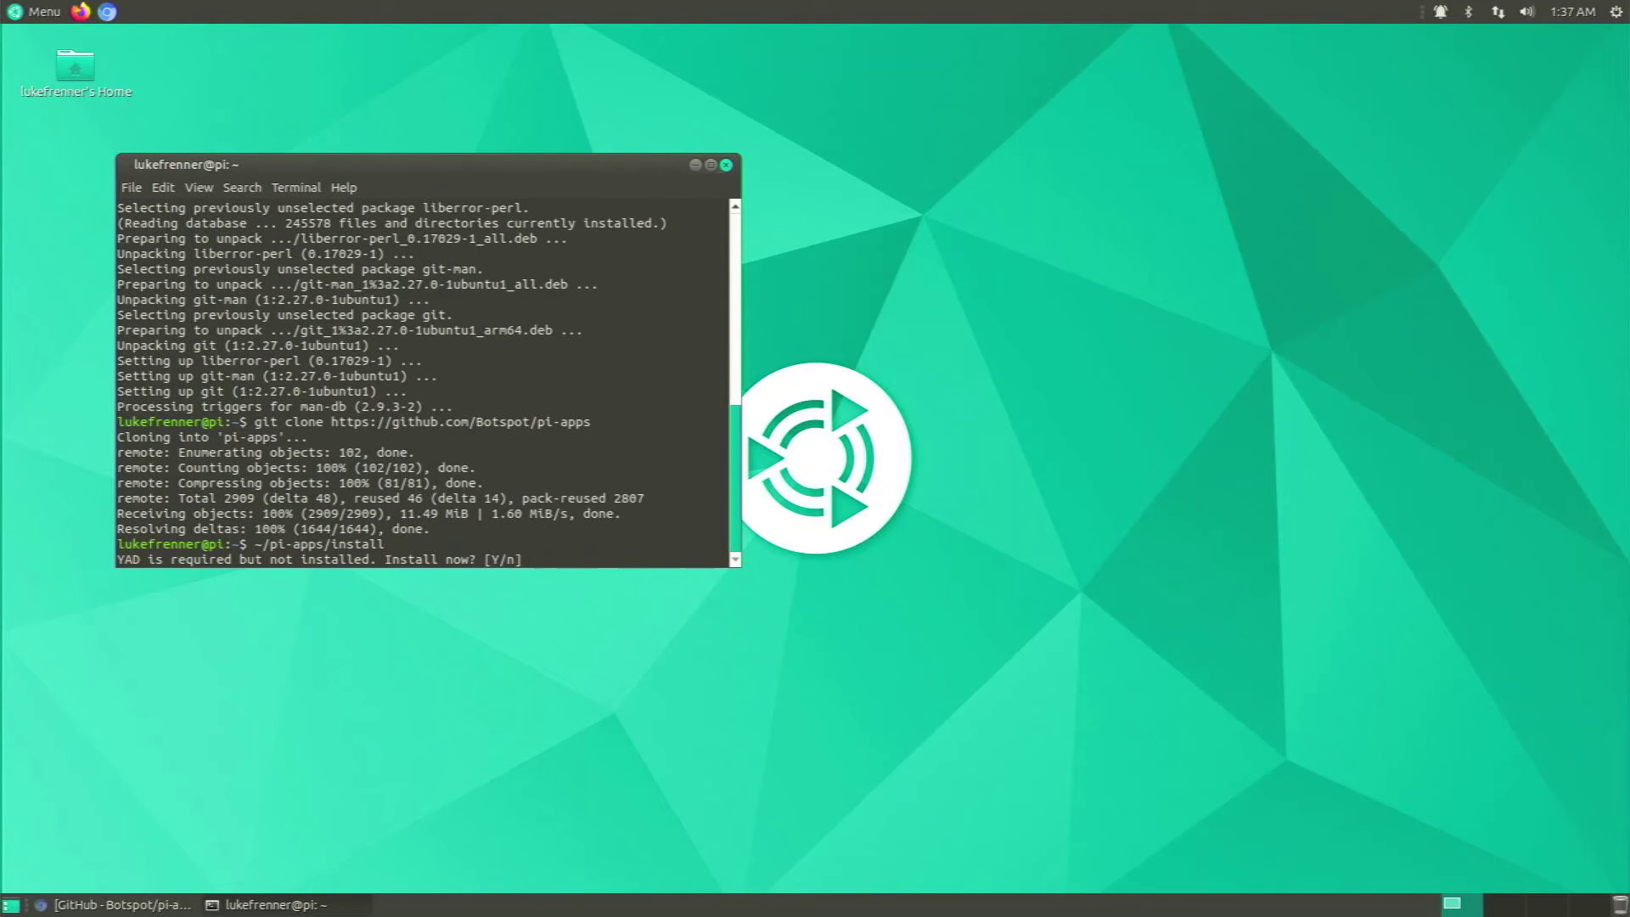
text(y)
key(Return)
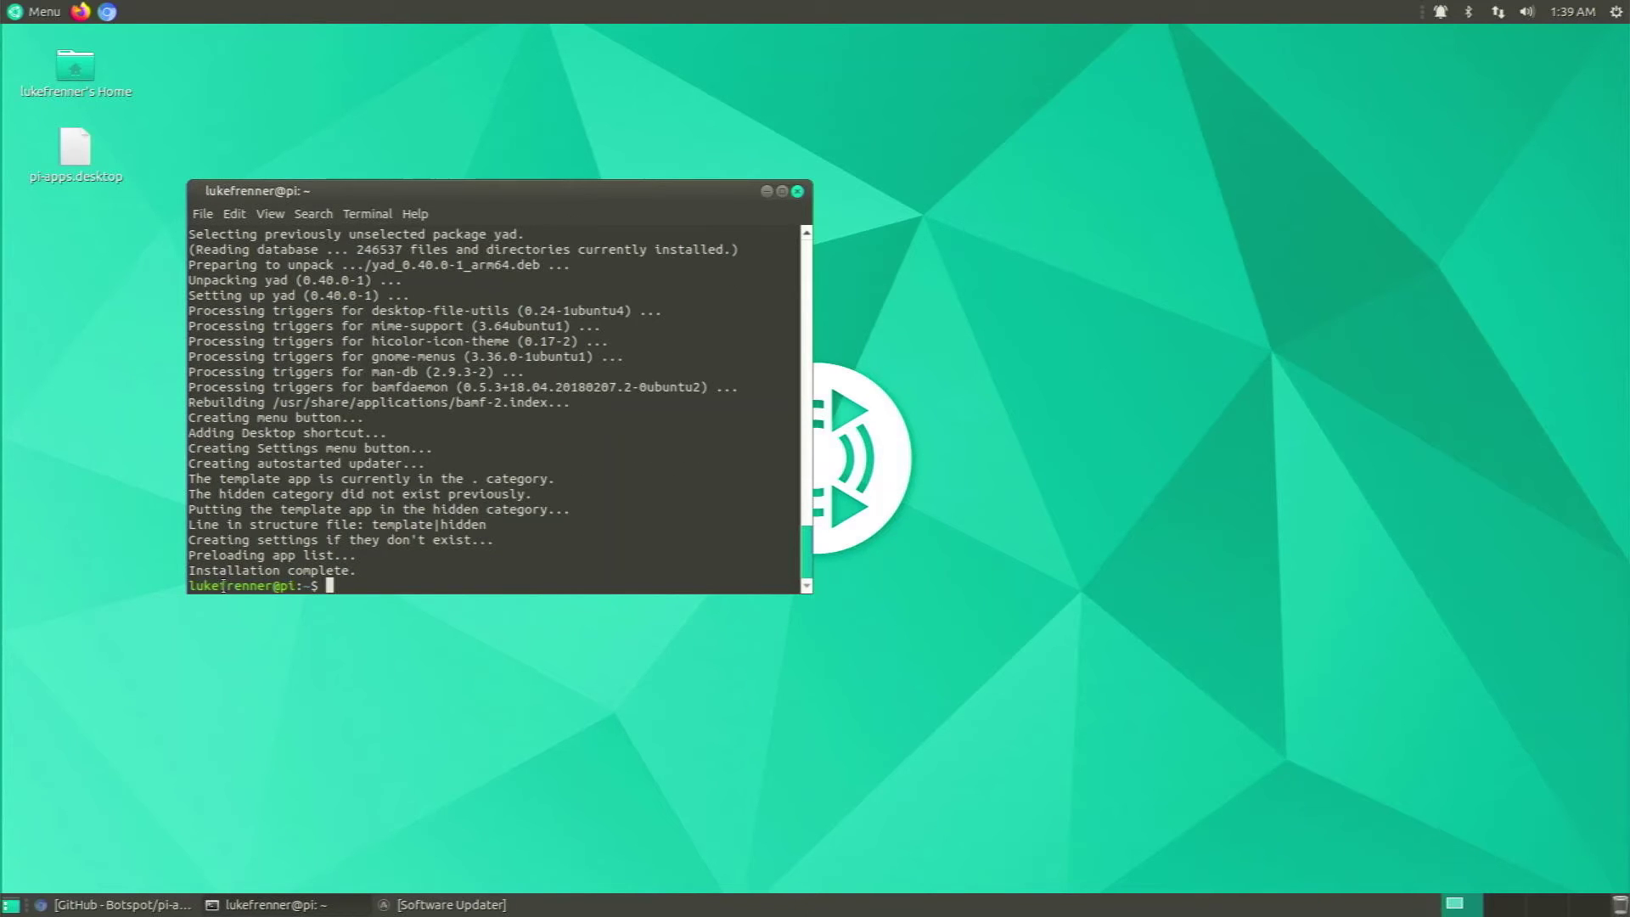
drag(202, 582, 291, 575)
Close the terminal and launch Pi-Apps from pi-apps.desktop using Launch Anyway
click(498, 469)
click(797, 191)
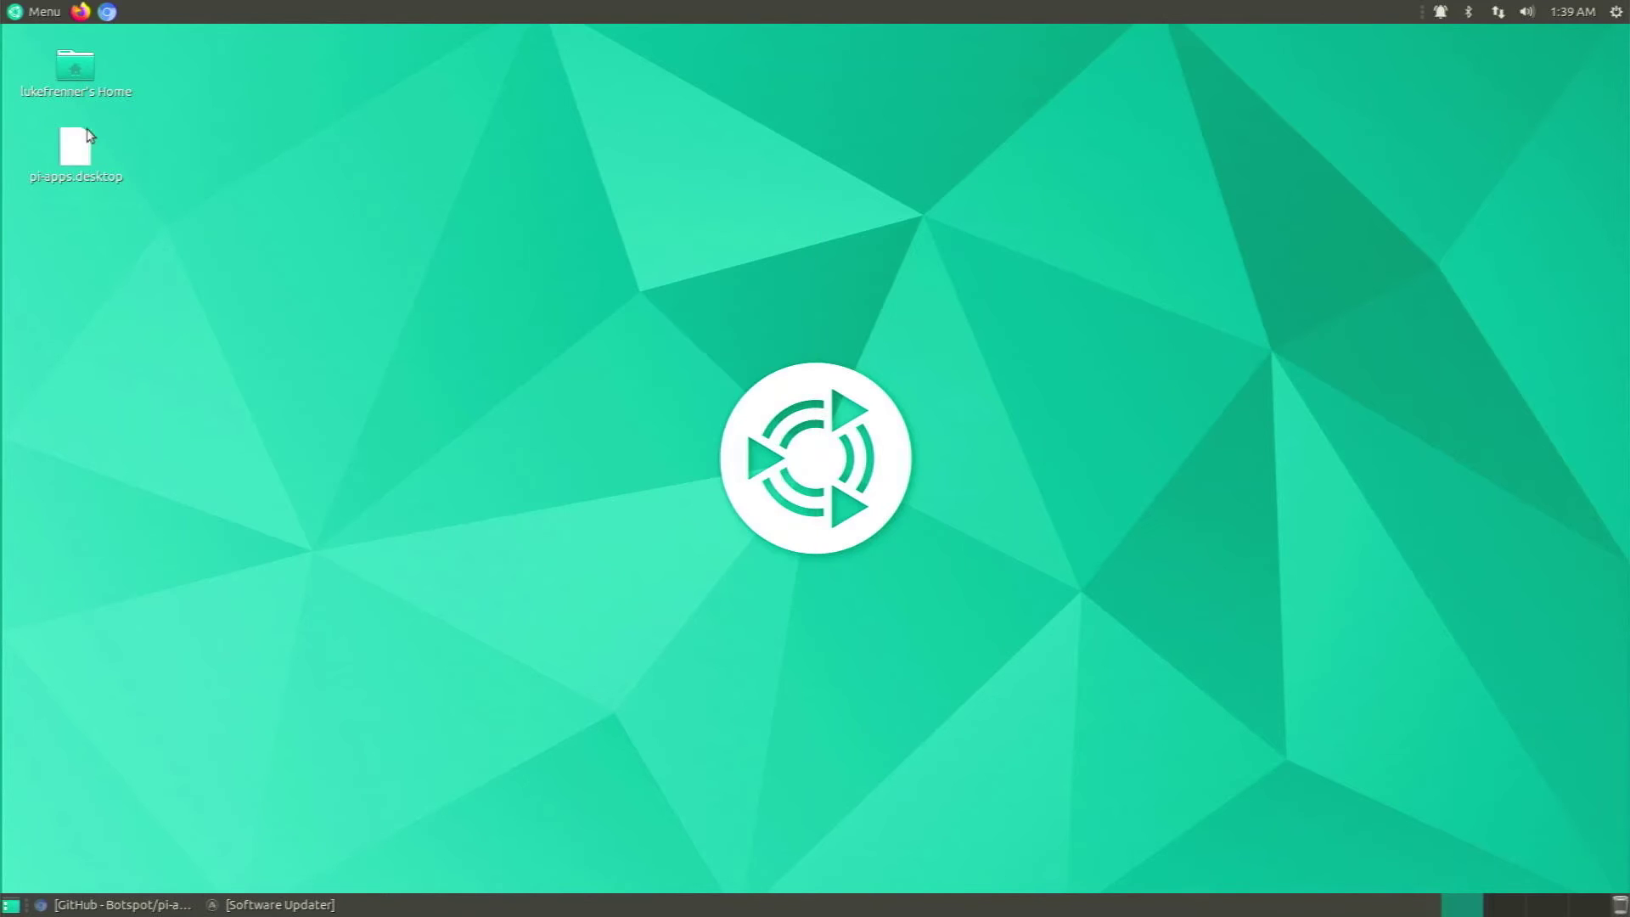
double_click(82, 157)
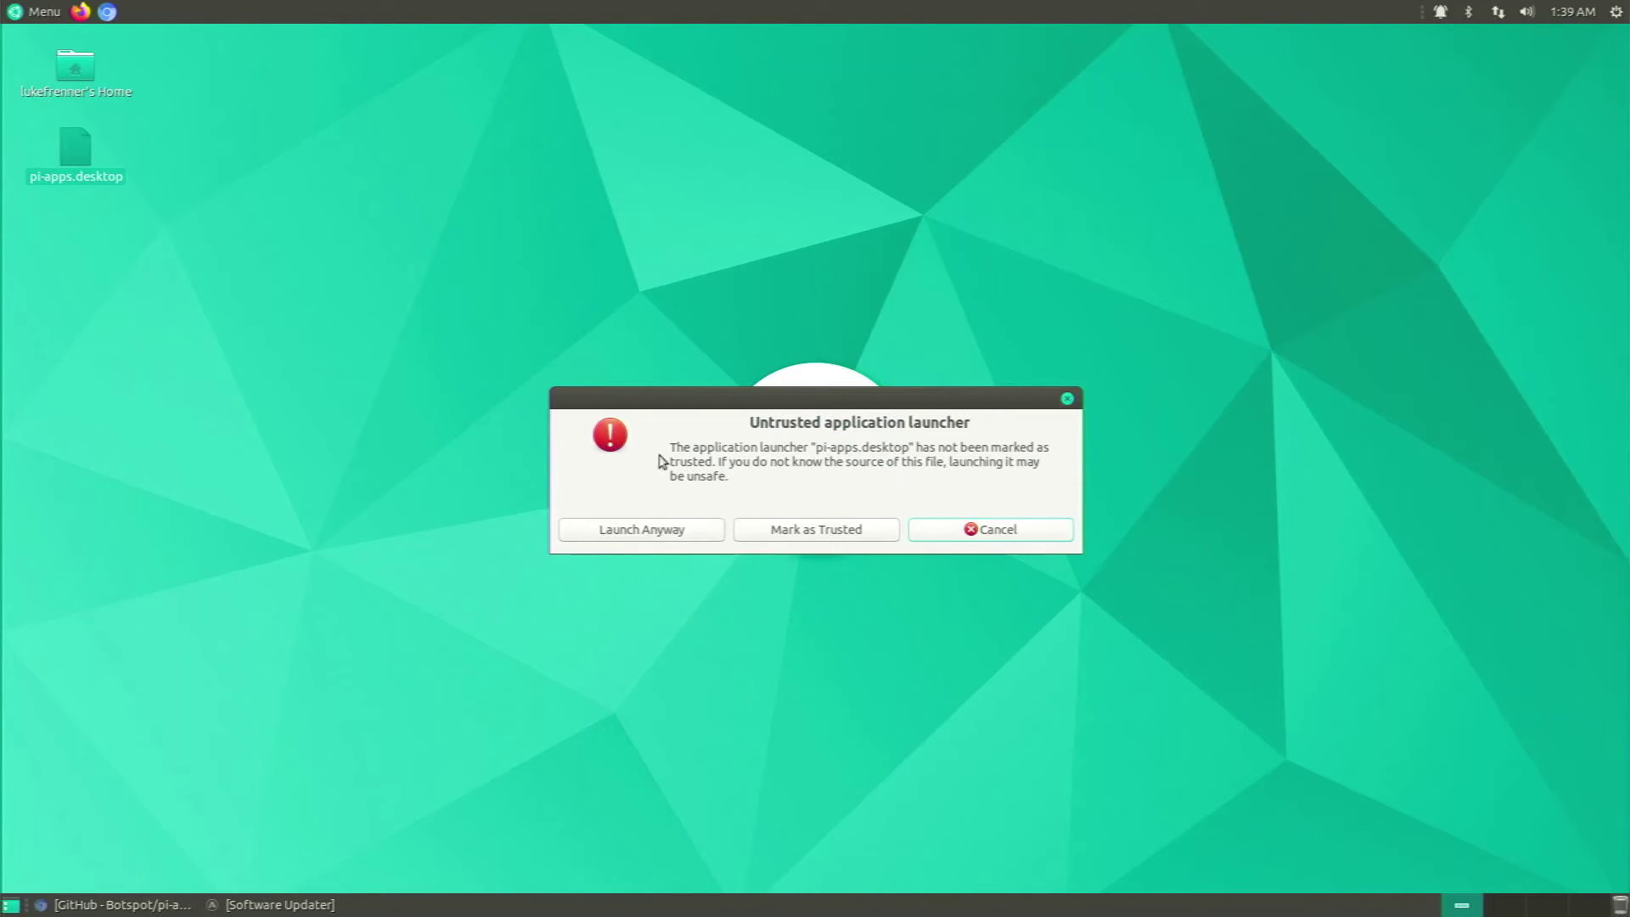
click(642, 528)
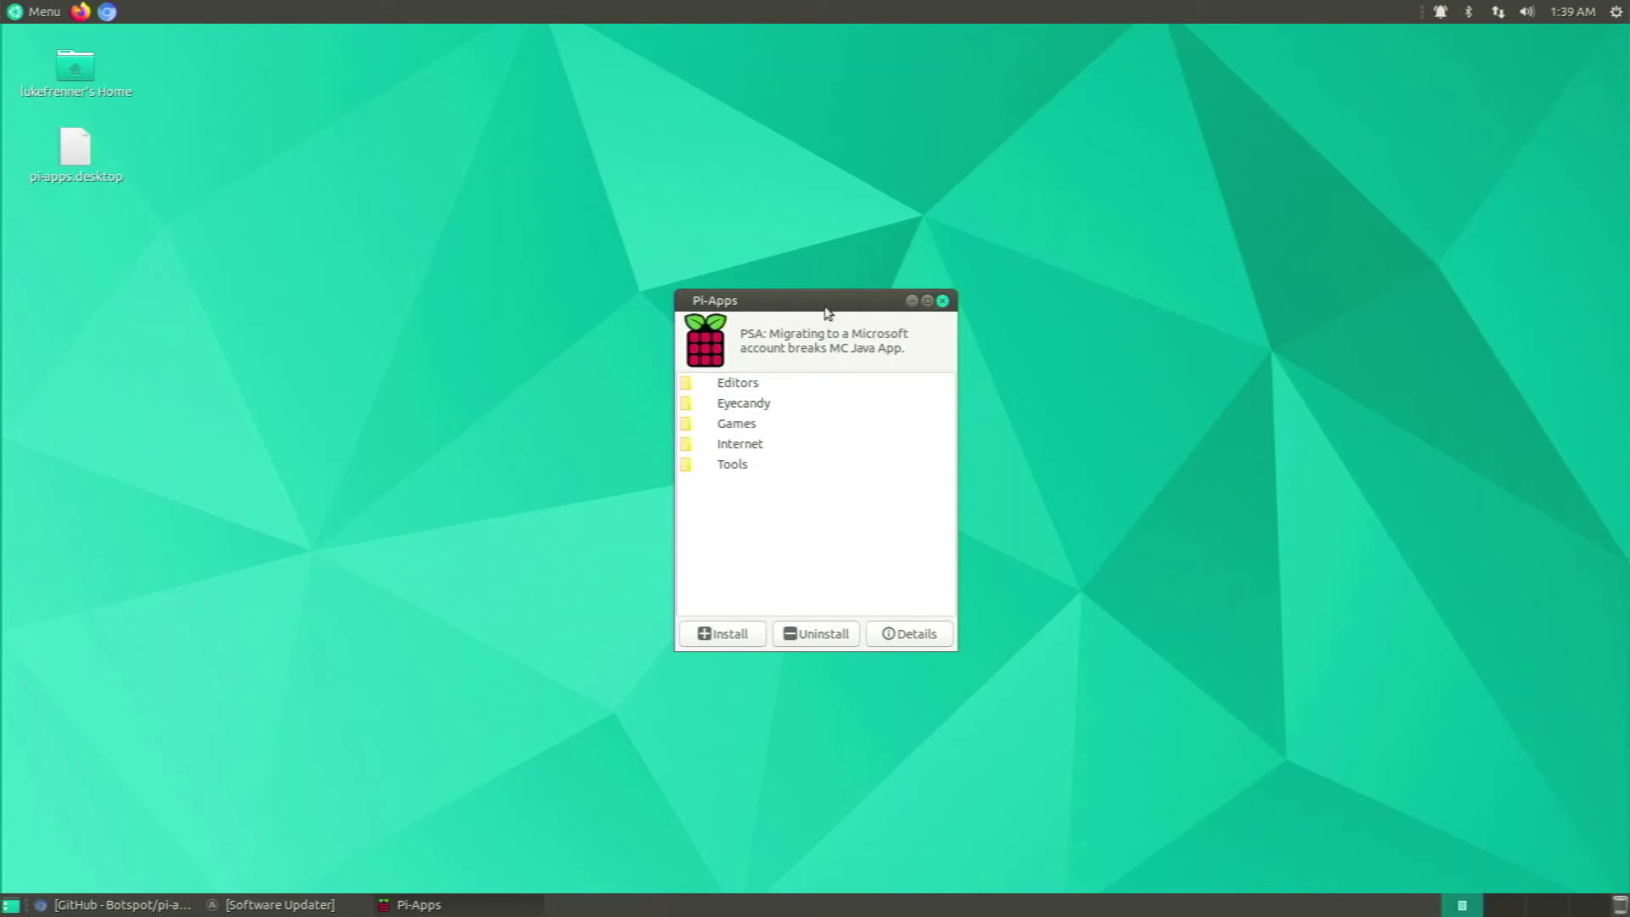
drag(797, 294, 728, 253)
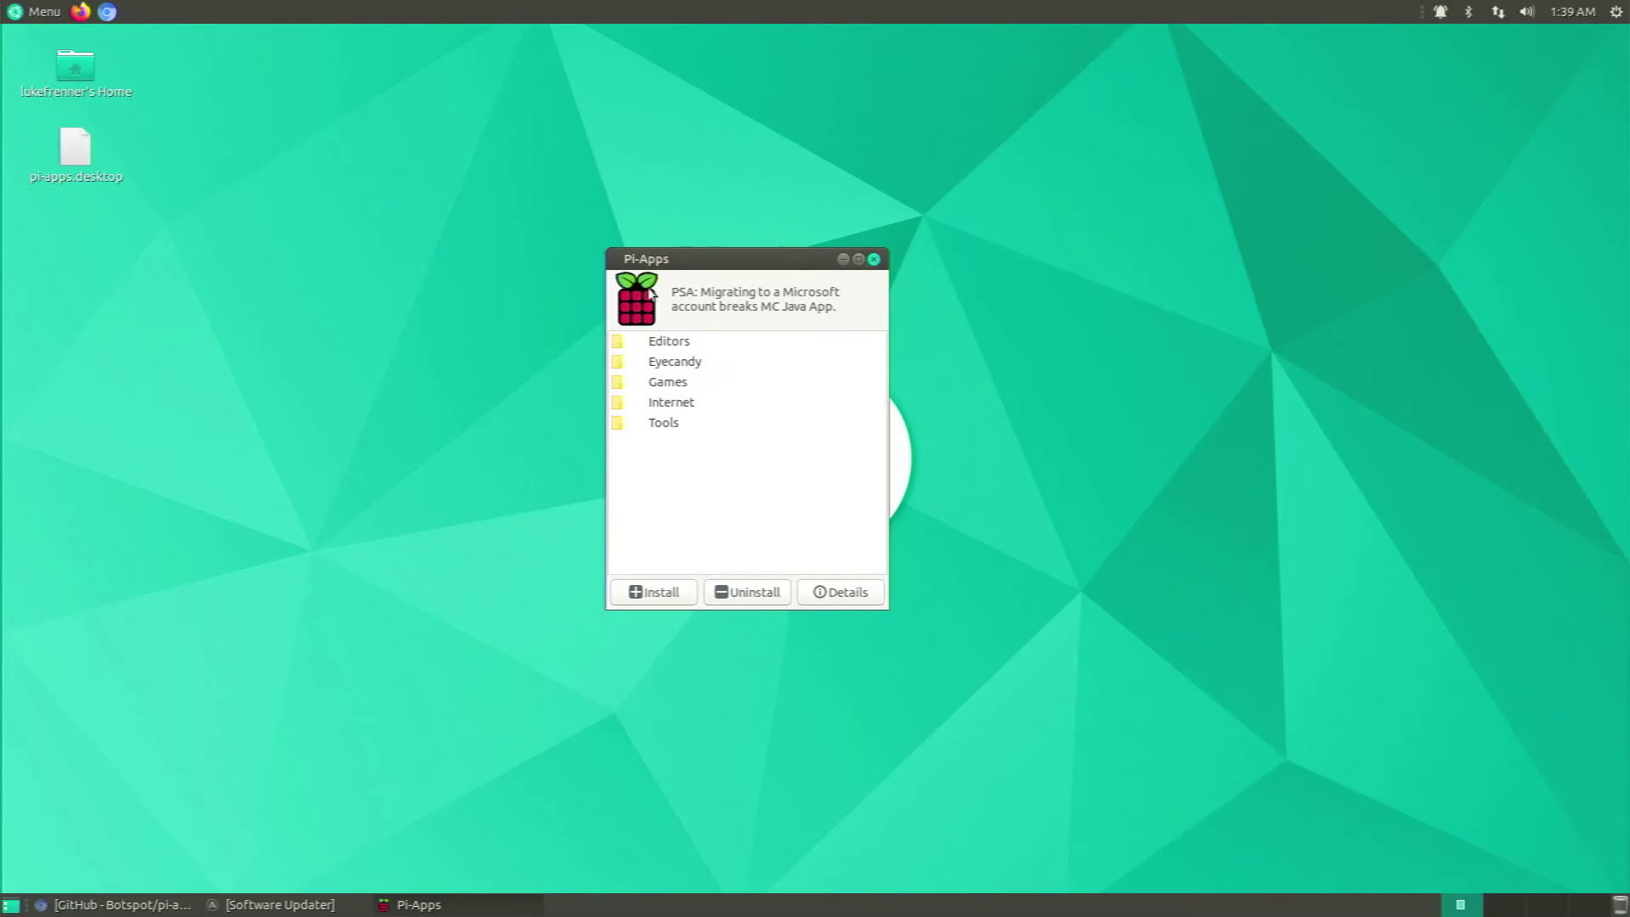
Start installing Discord from the Internet category and postpone system updates with Remind Me Later
double_click(679, 406)
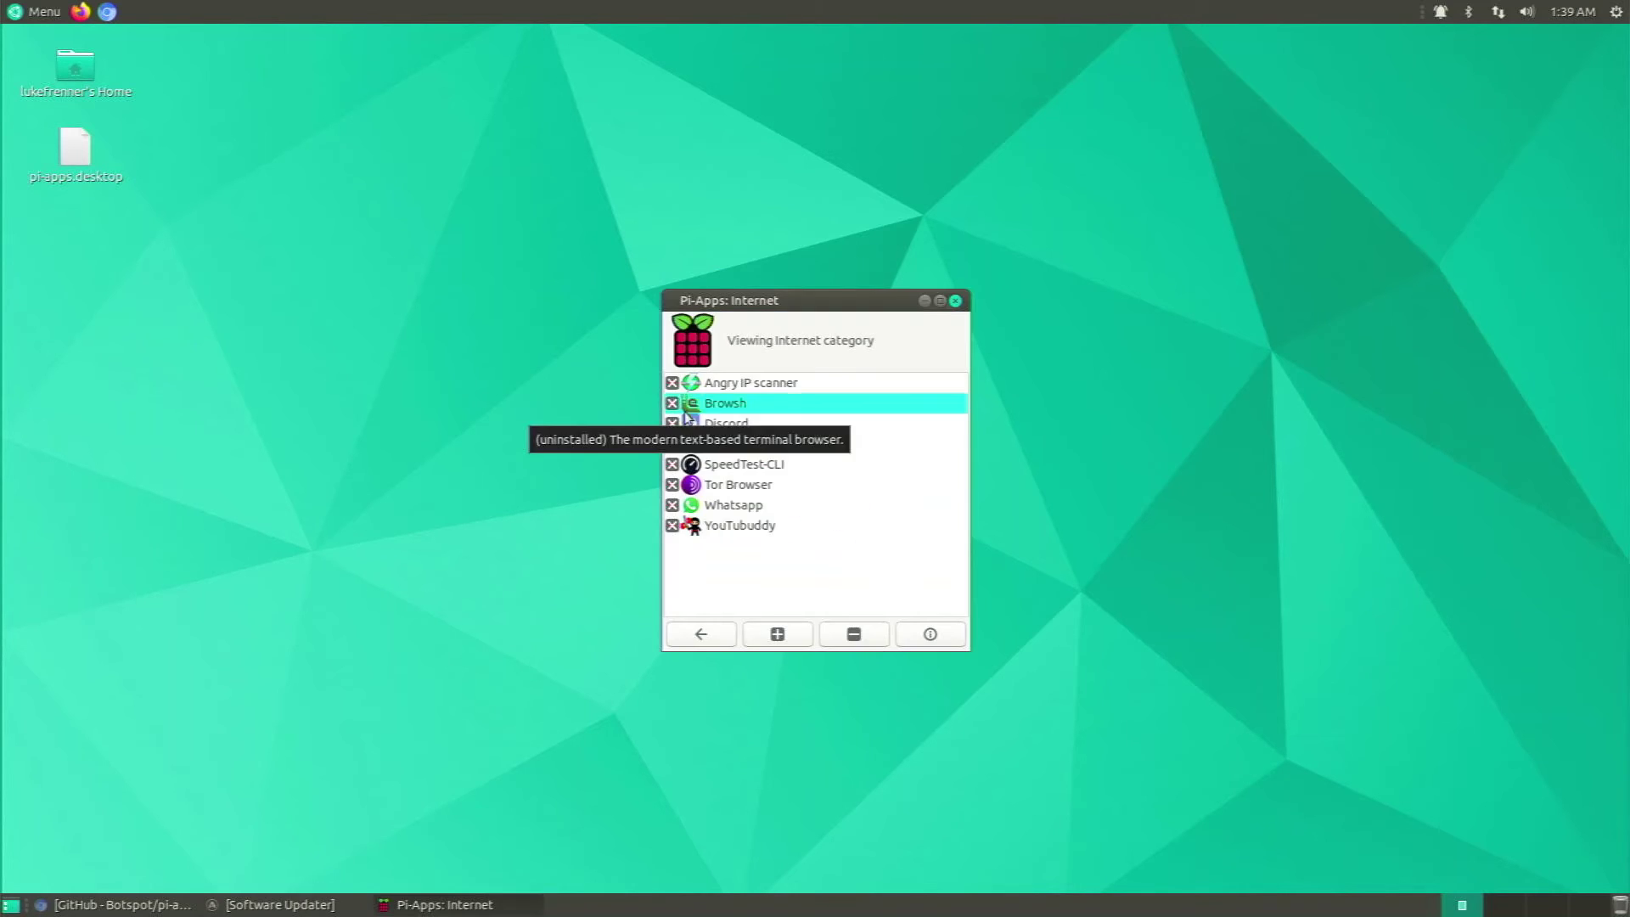
click(759, 426)
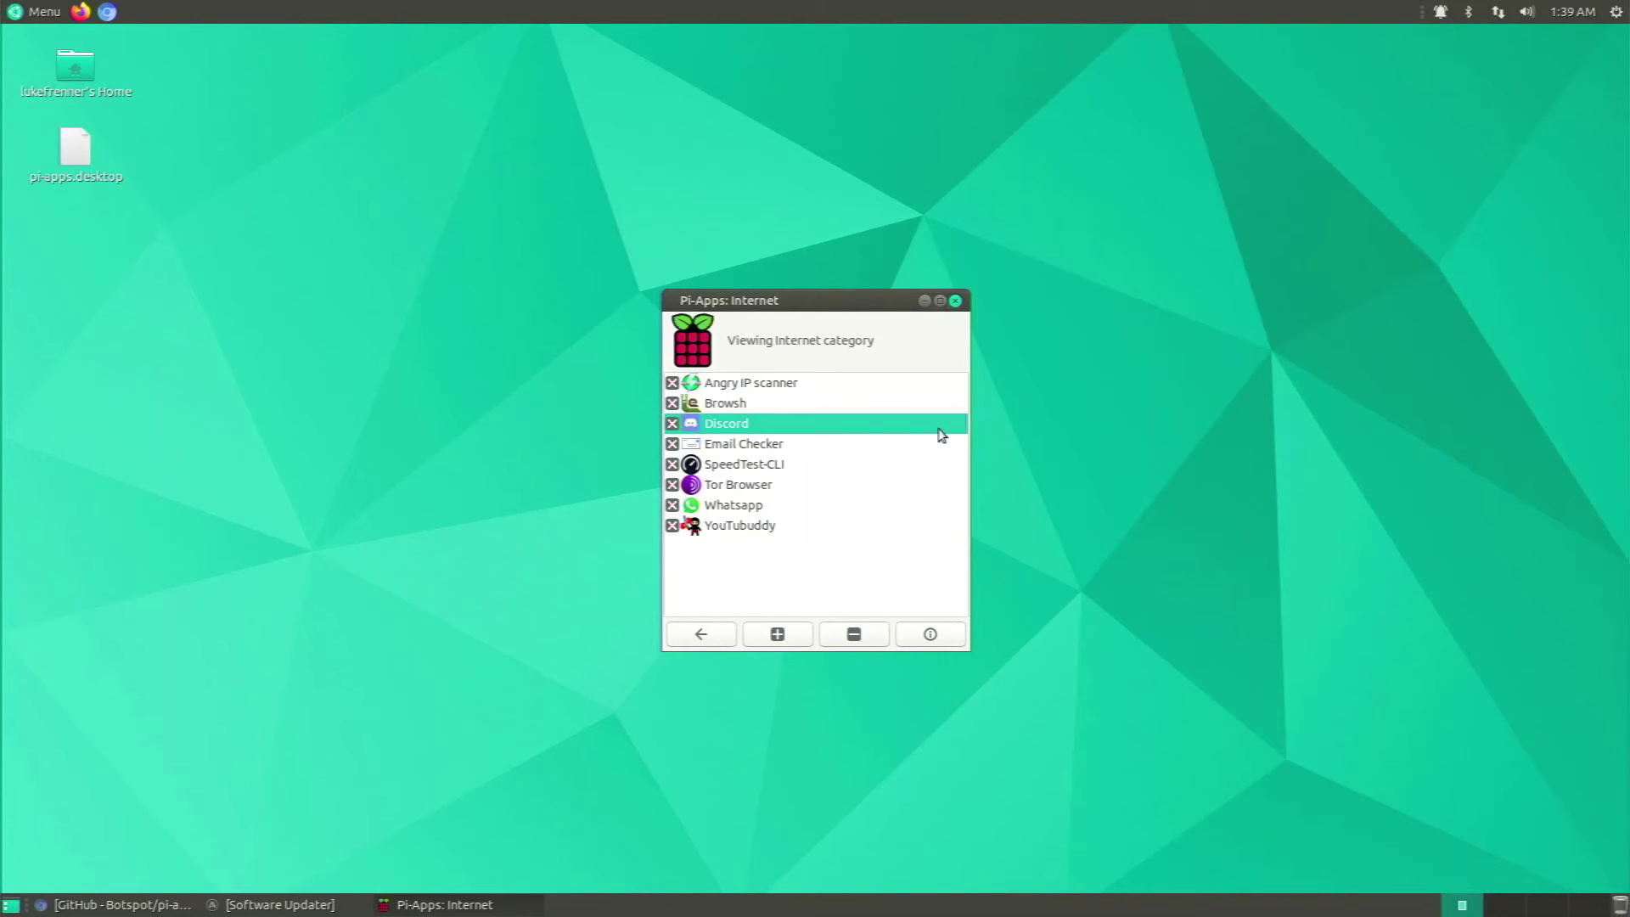
click(777, 635)
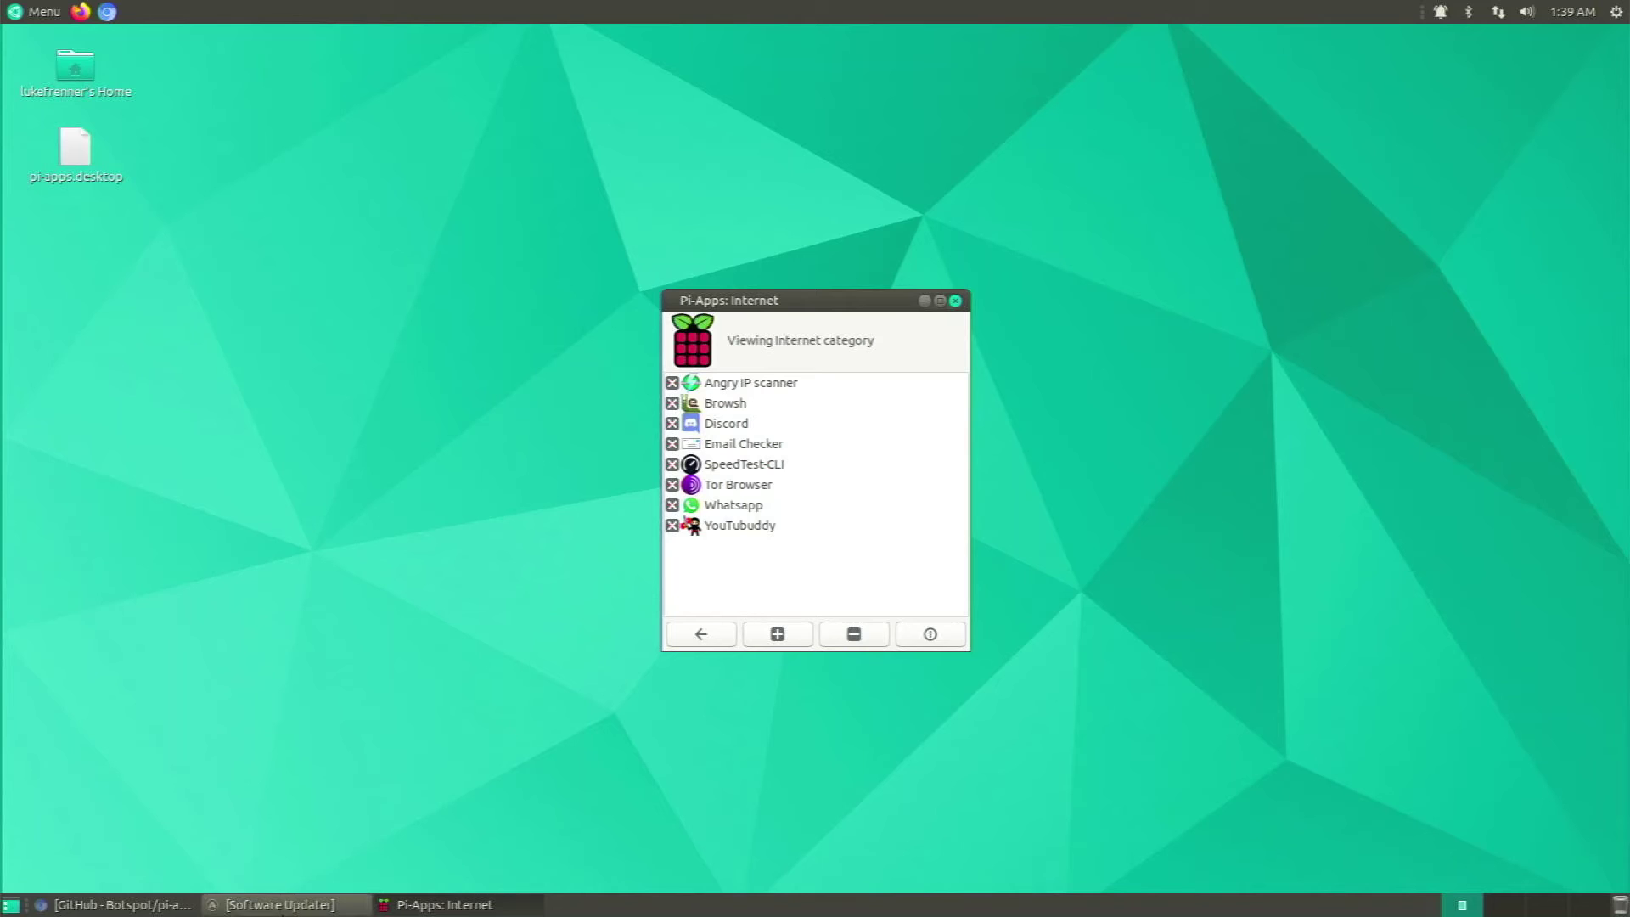
click(284, 905)
click(786, 659)
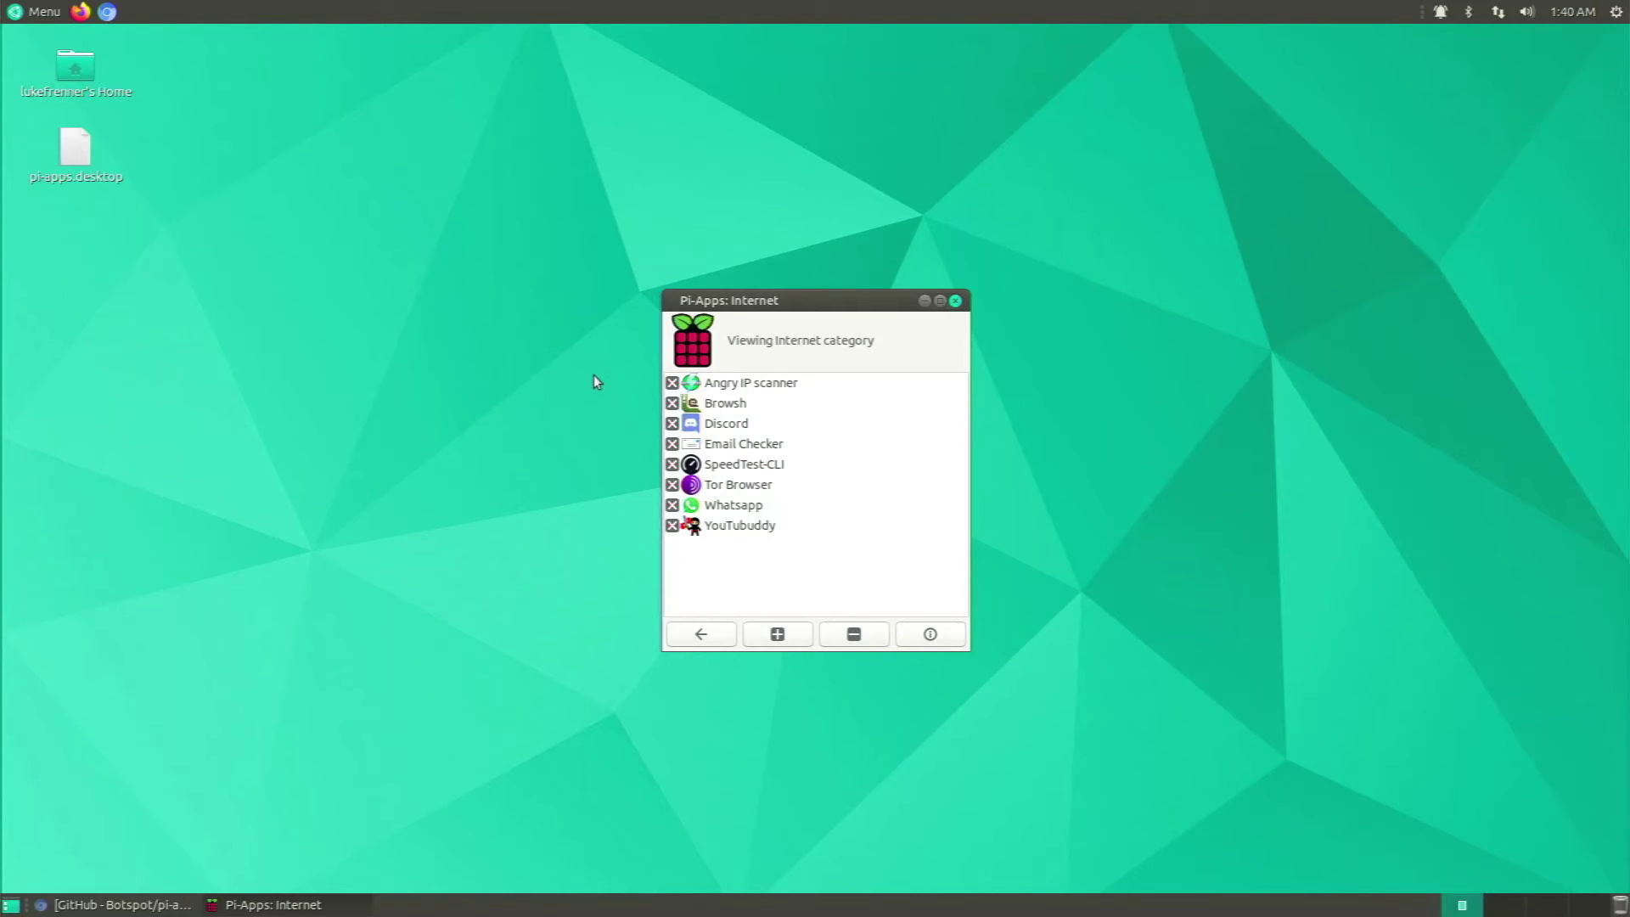
Move the Pi-Apps window aside and open the home folder from the desktop
drag(752, 298, 797, 275)
click(2, 4)
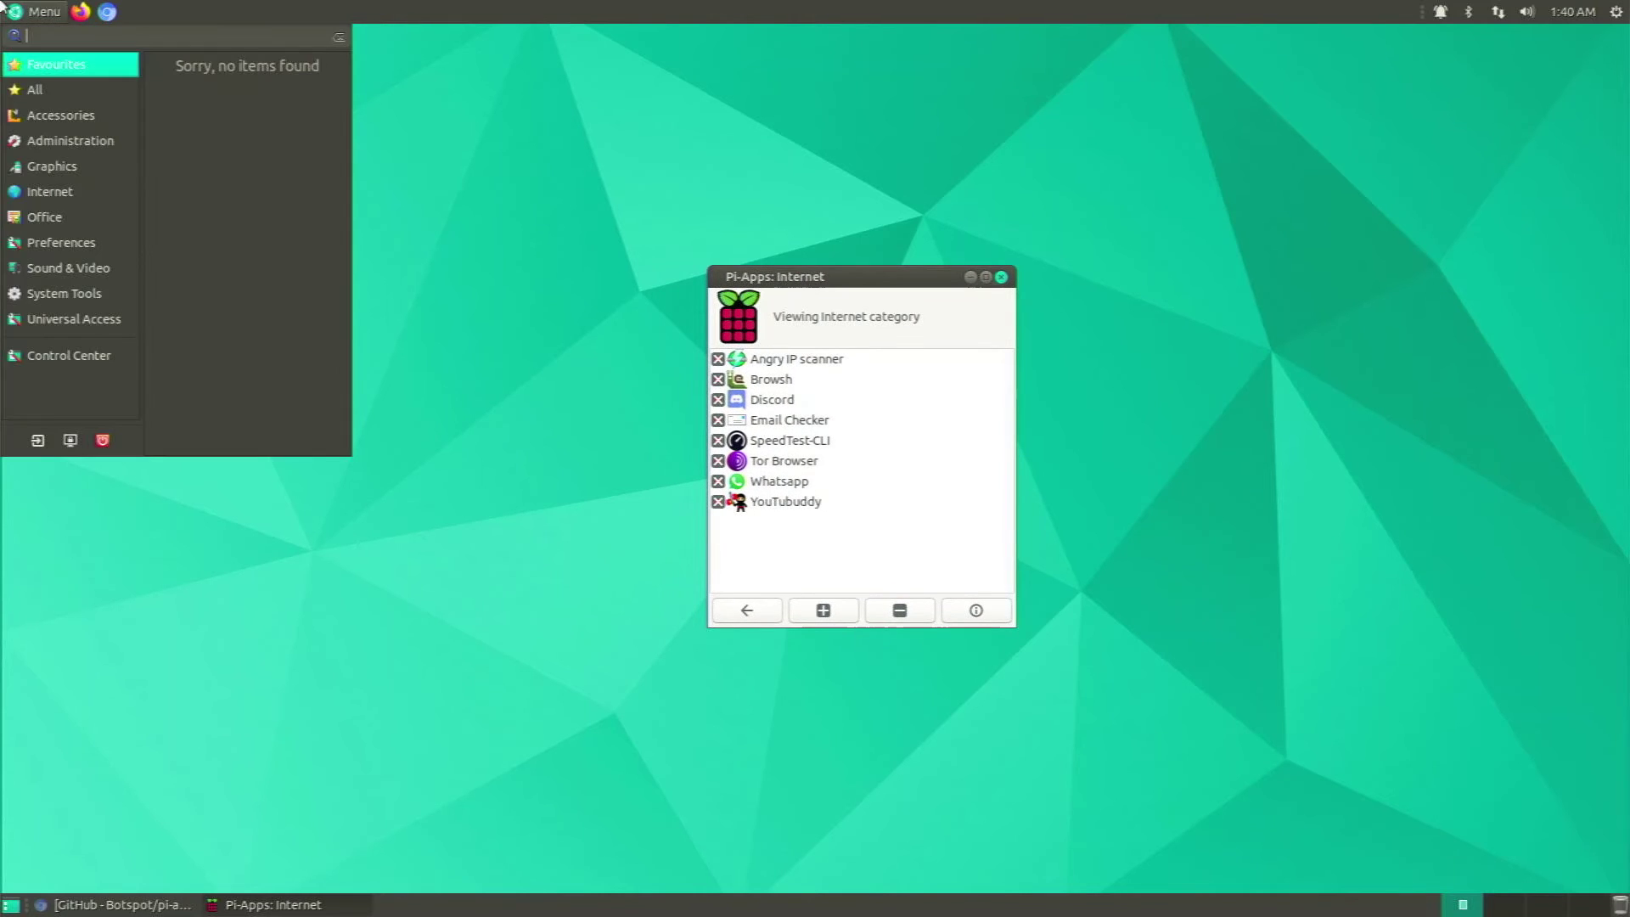
click(360, 62)
click(87, 75)
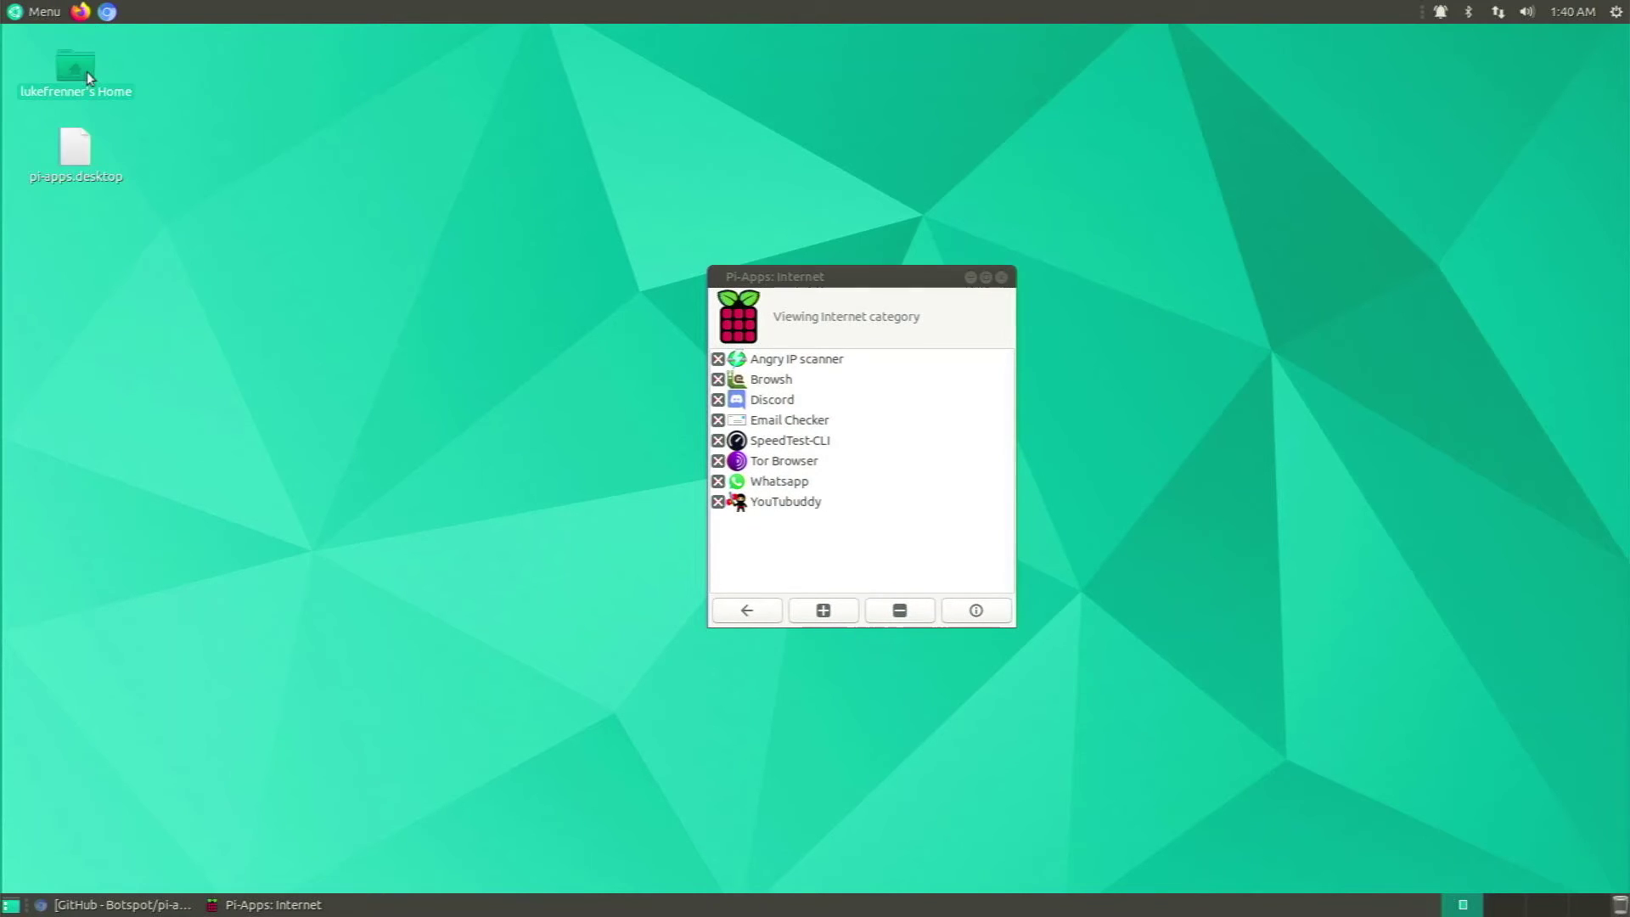
double_click(86, 73)
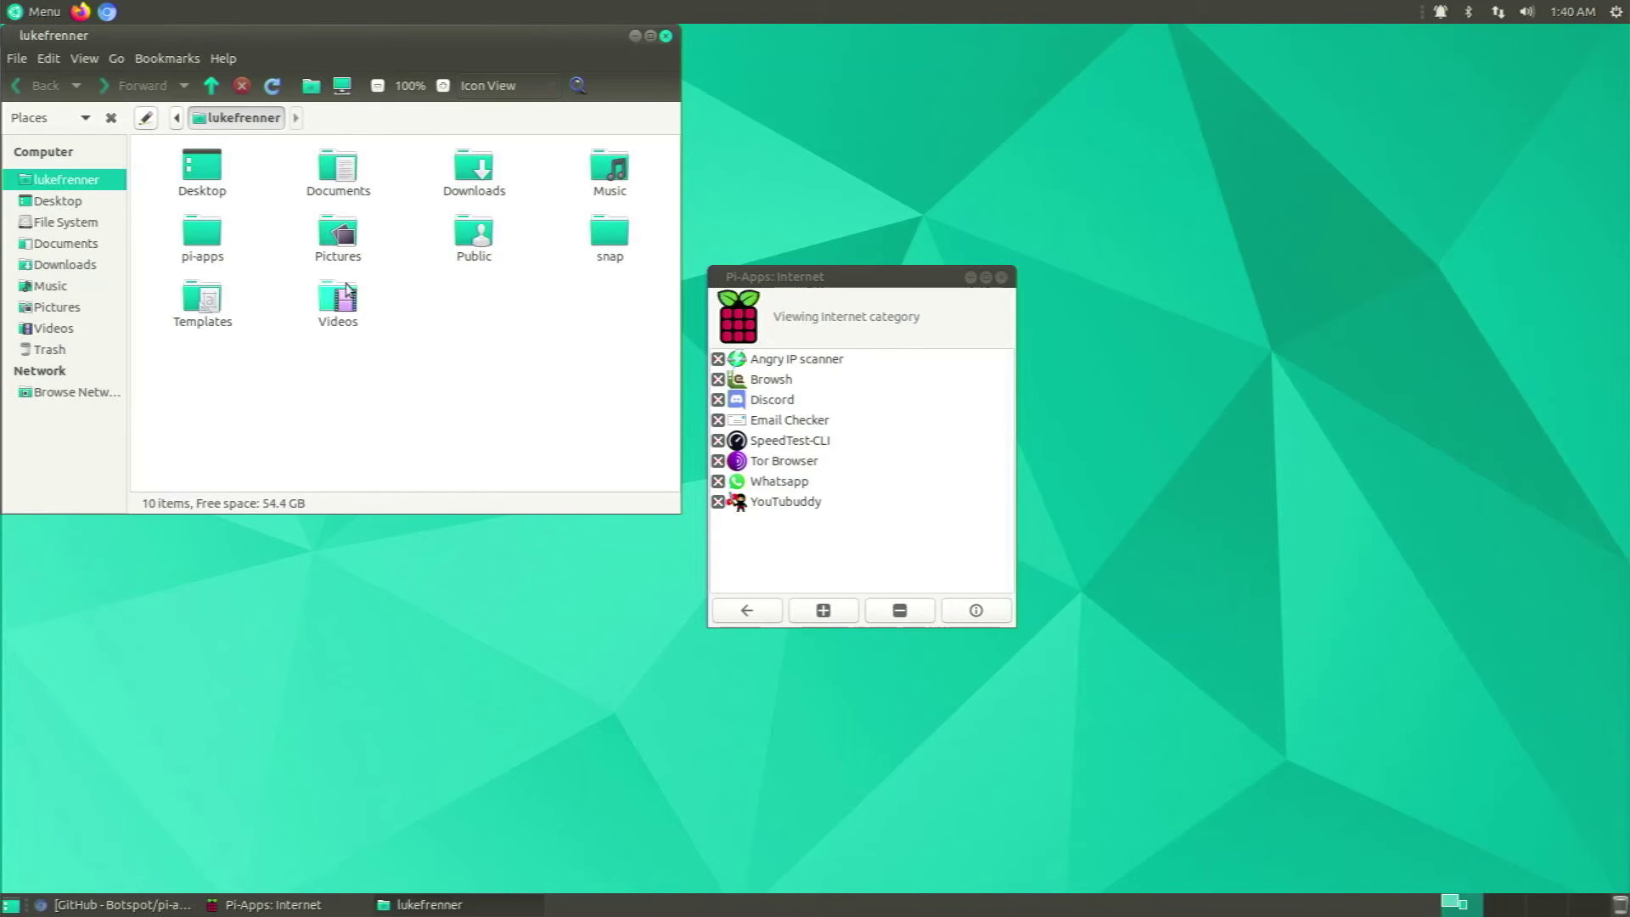
Browse into pi-apps > apps and open the Discord app folder
double_click(213, 234)
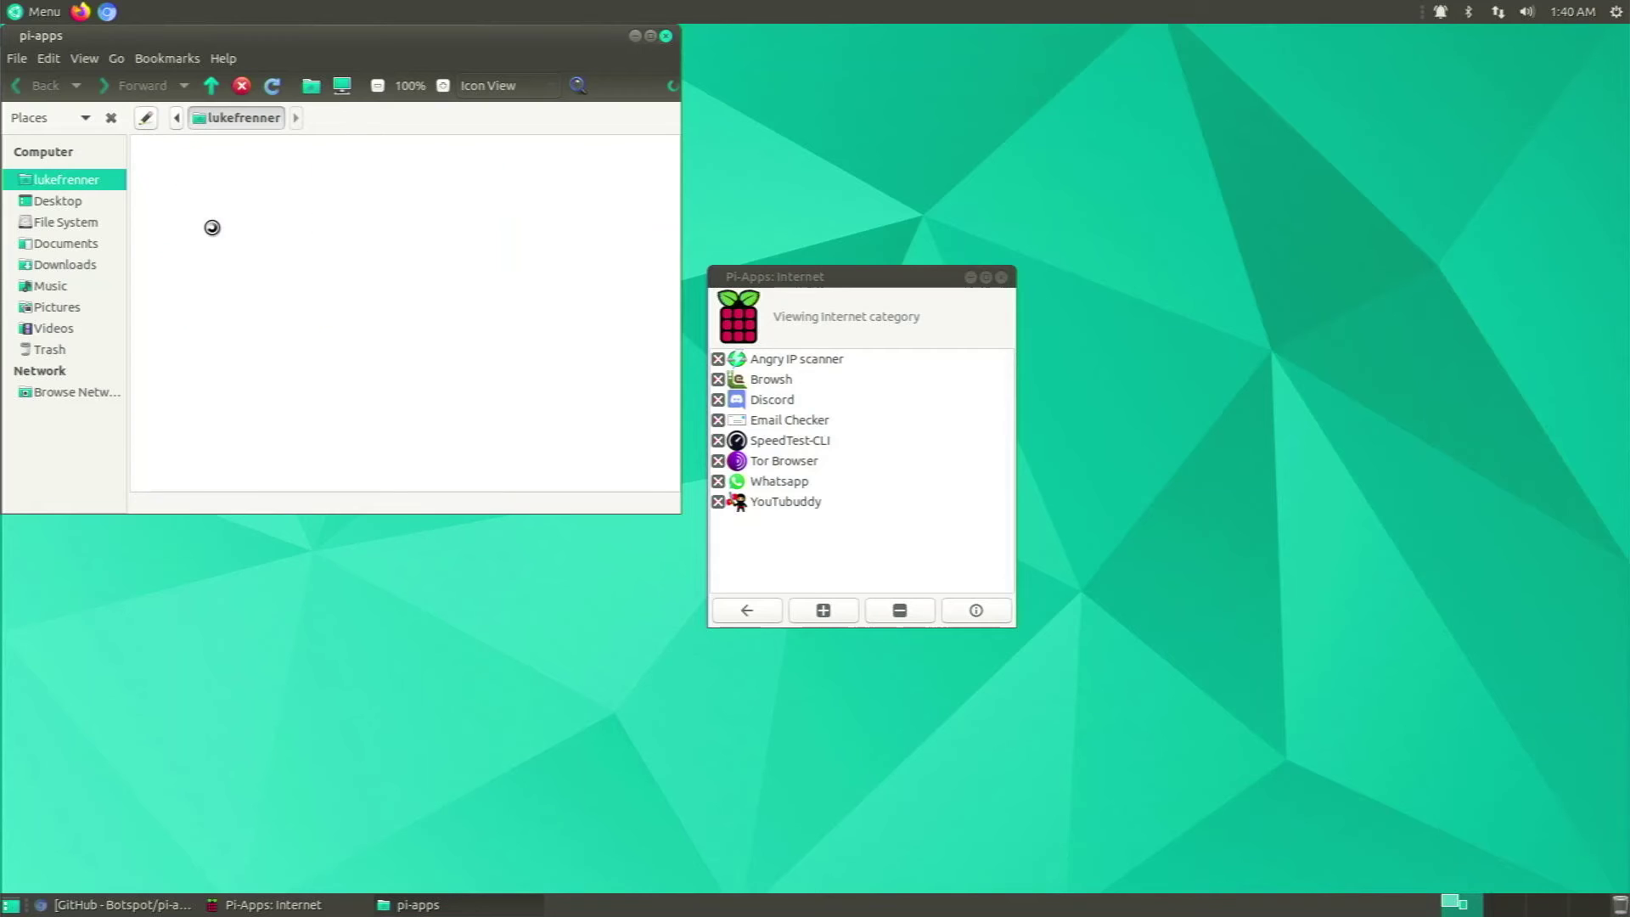
click(219, 181)
double_click(218, 181)
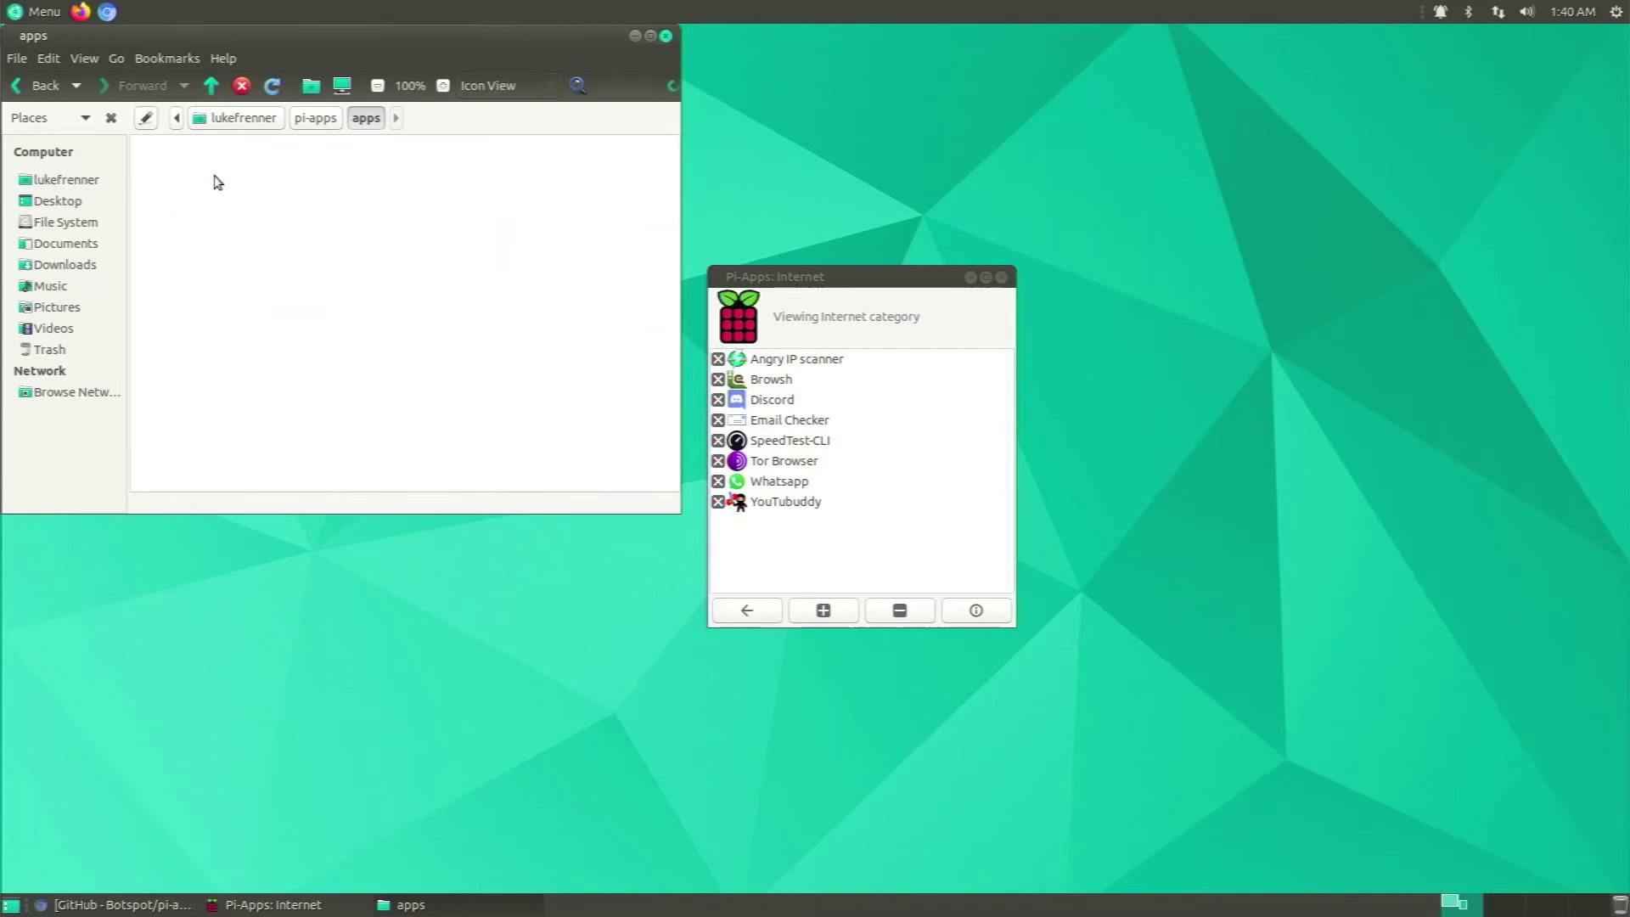
click(751, 400)
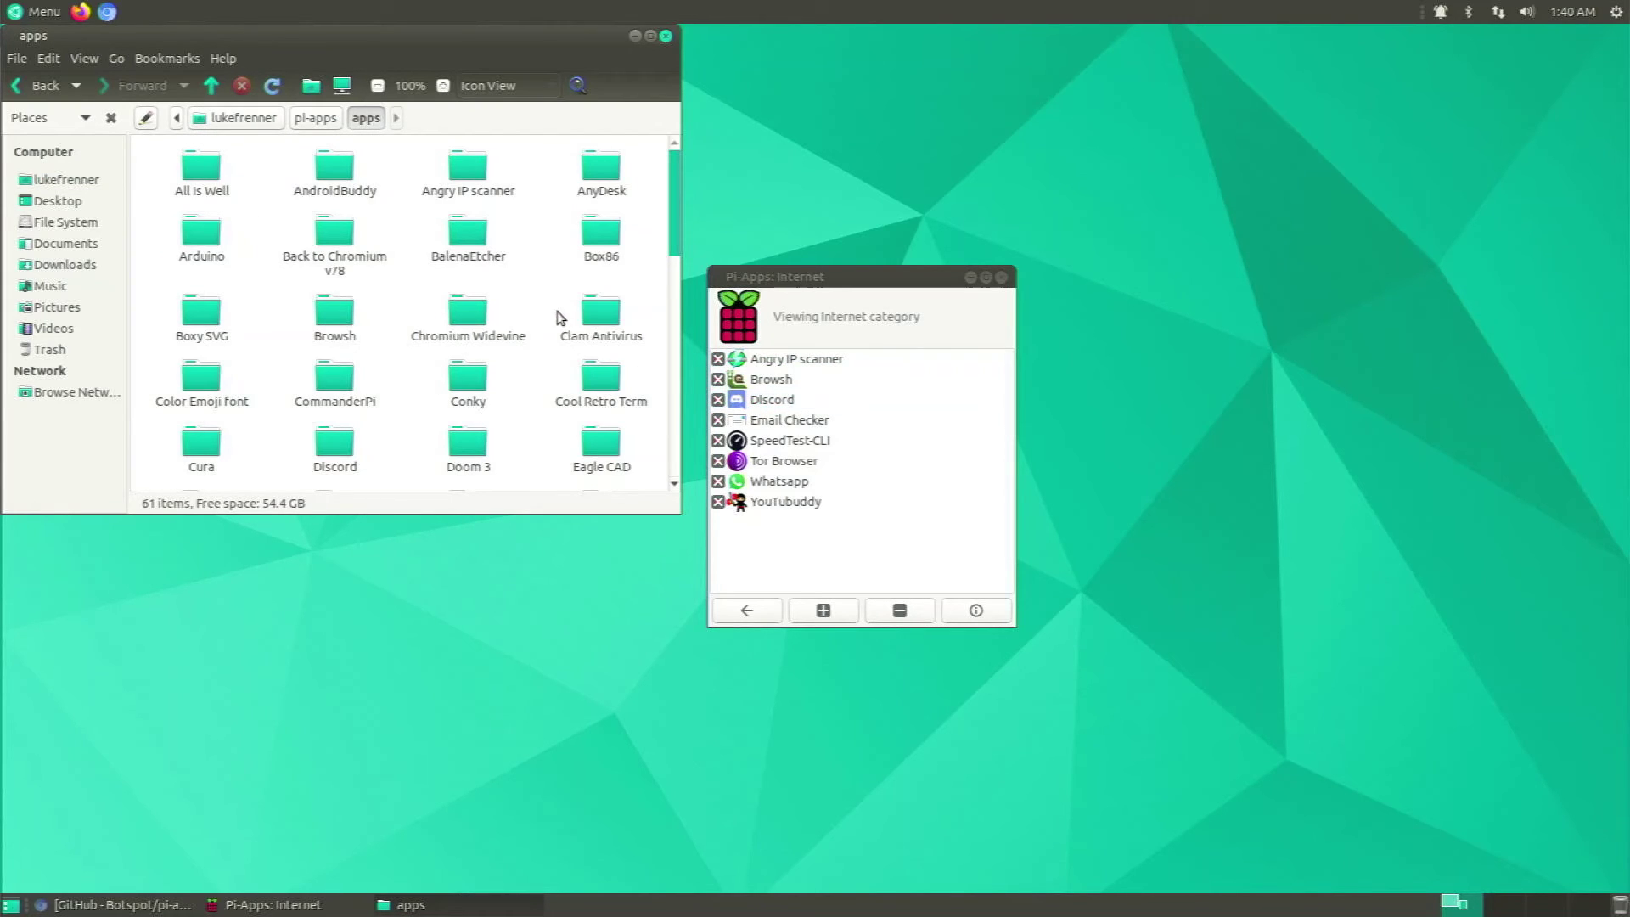
scroll(541, 326, down, 4)
scroll(540, 326, up, 4)
double_click(337, 444)
click(39, 12)
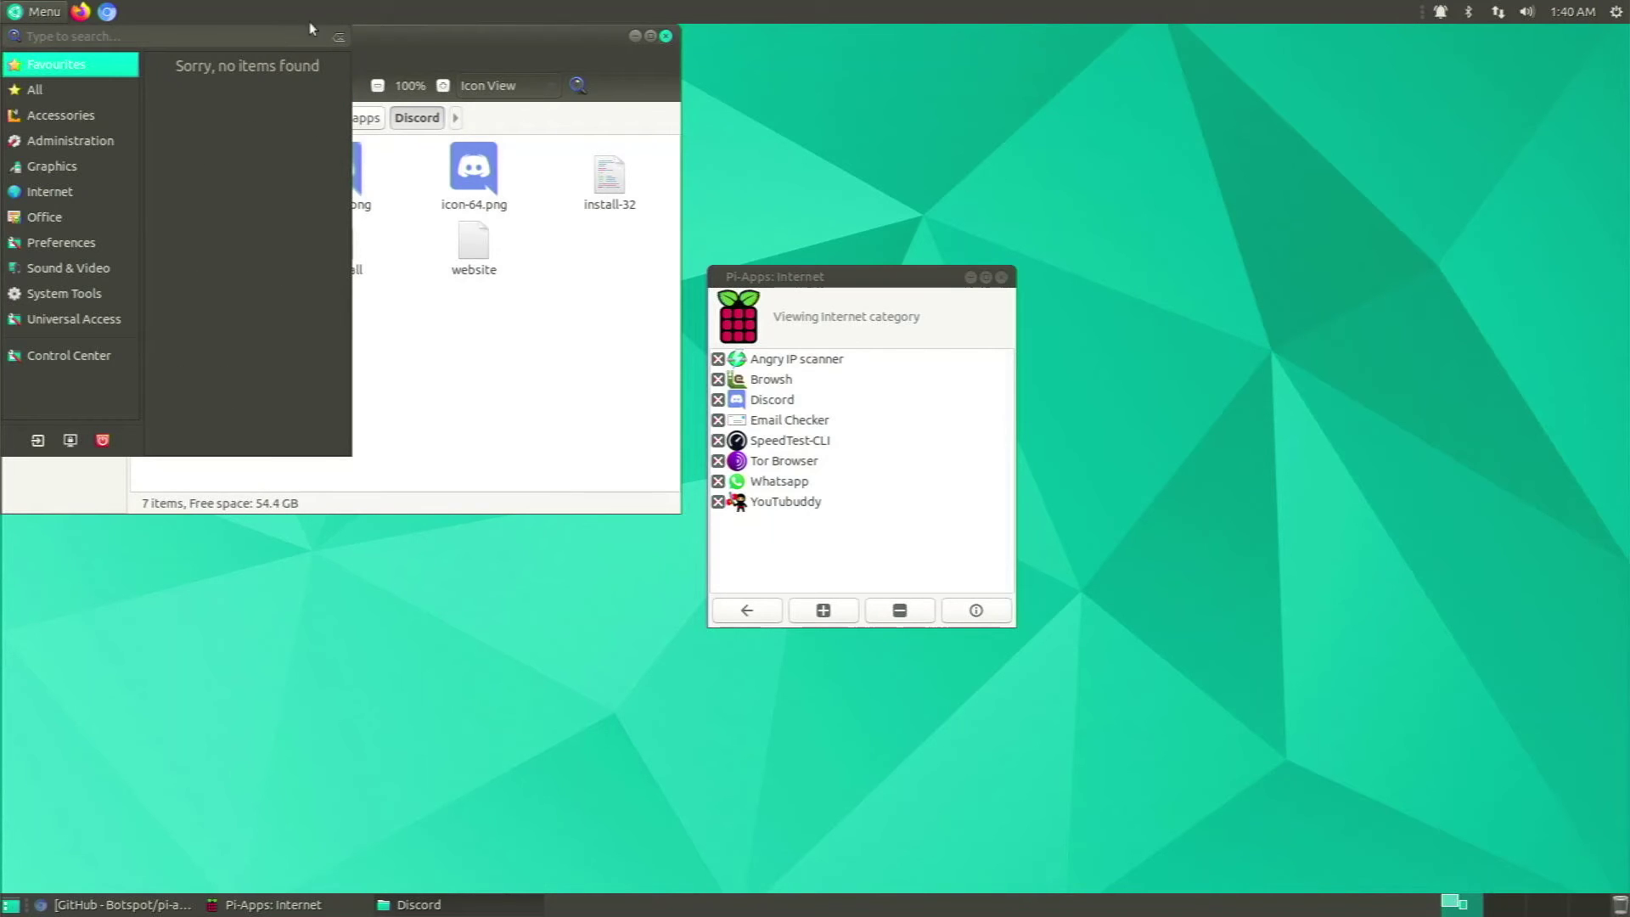
Launch MATE Terminal by searching 'ter' in the menu and place it on the right
click(255, 37)
text(ter)
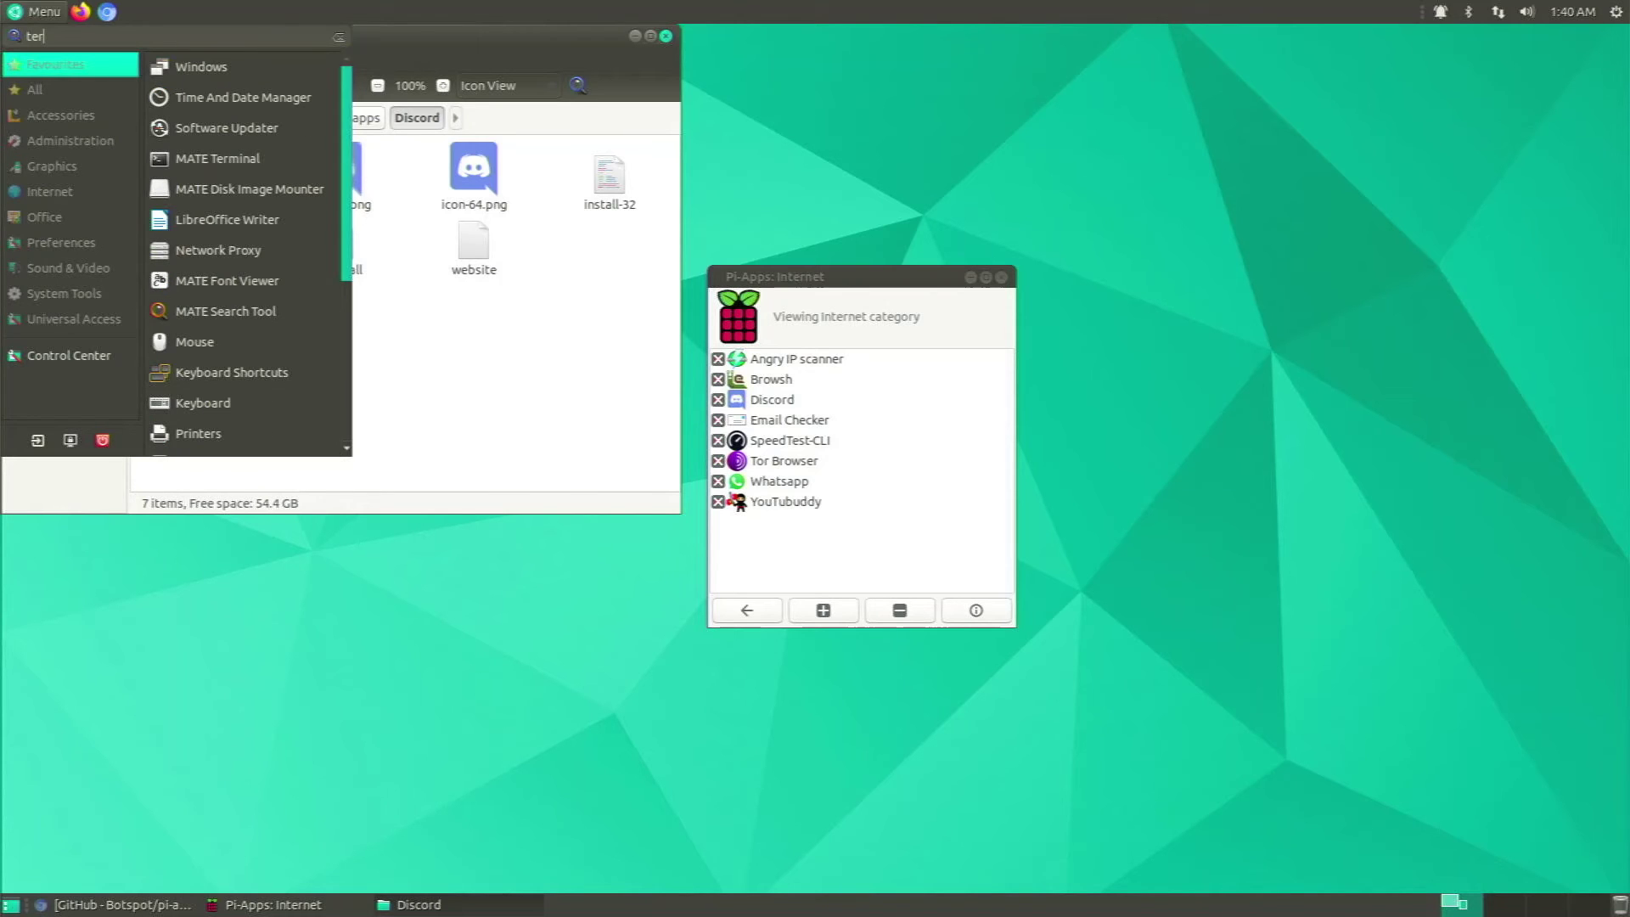
click(278, 161)
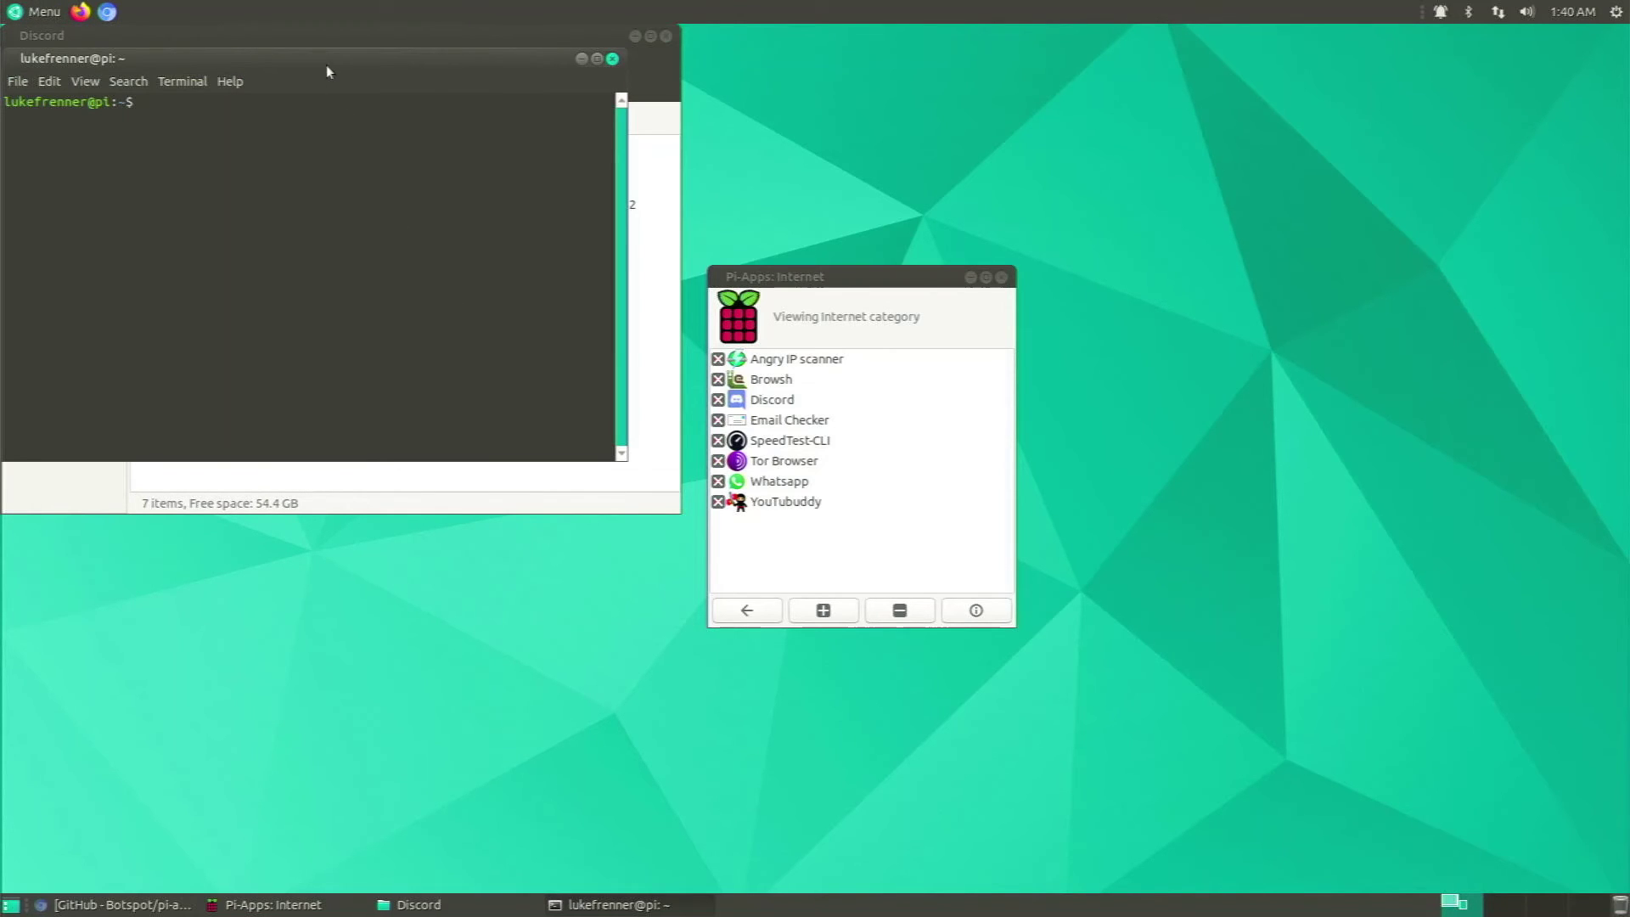
drag(329, 78, 1007, 193)
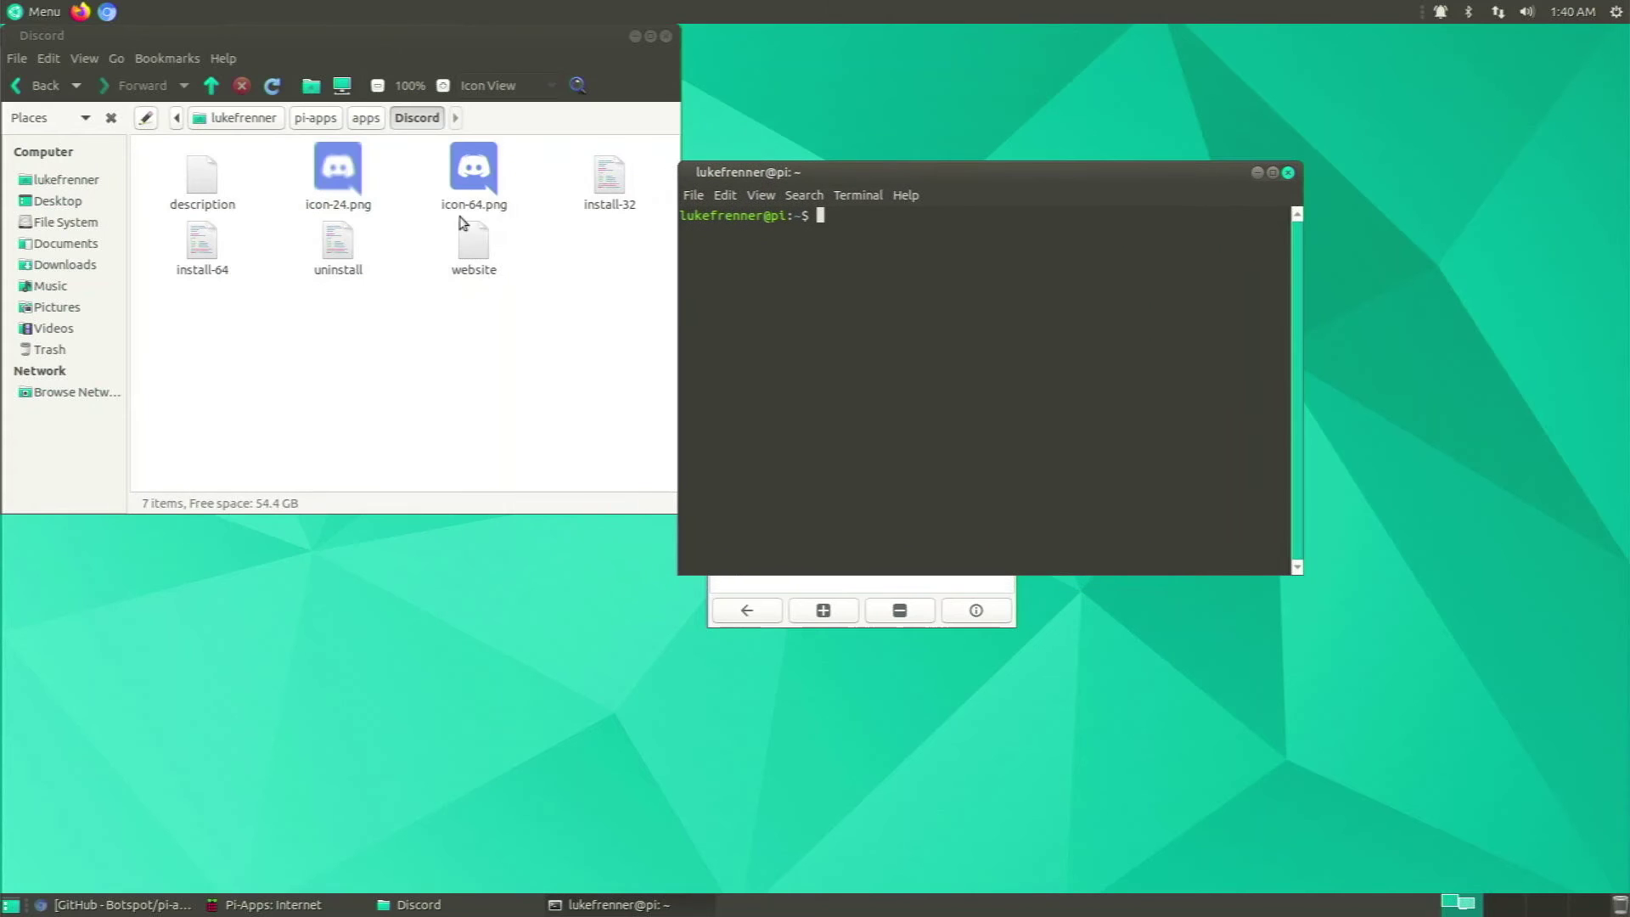
Run Discord's install-64 script in the terminal and close the Pi-Apps Internet window
drag(206, 248, 892, 390)
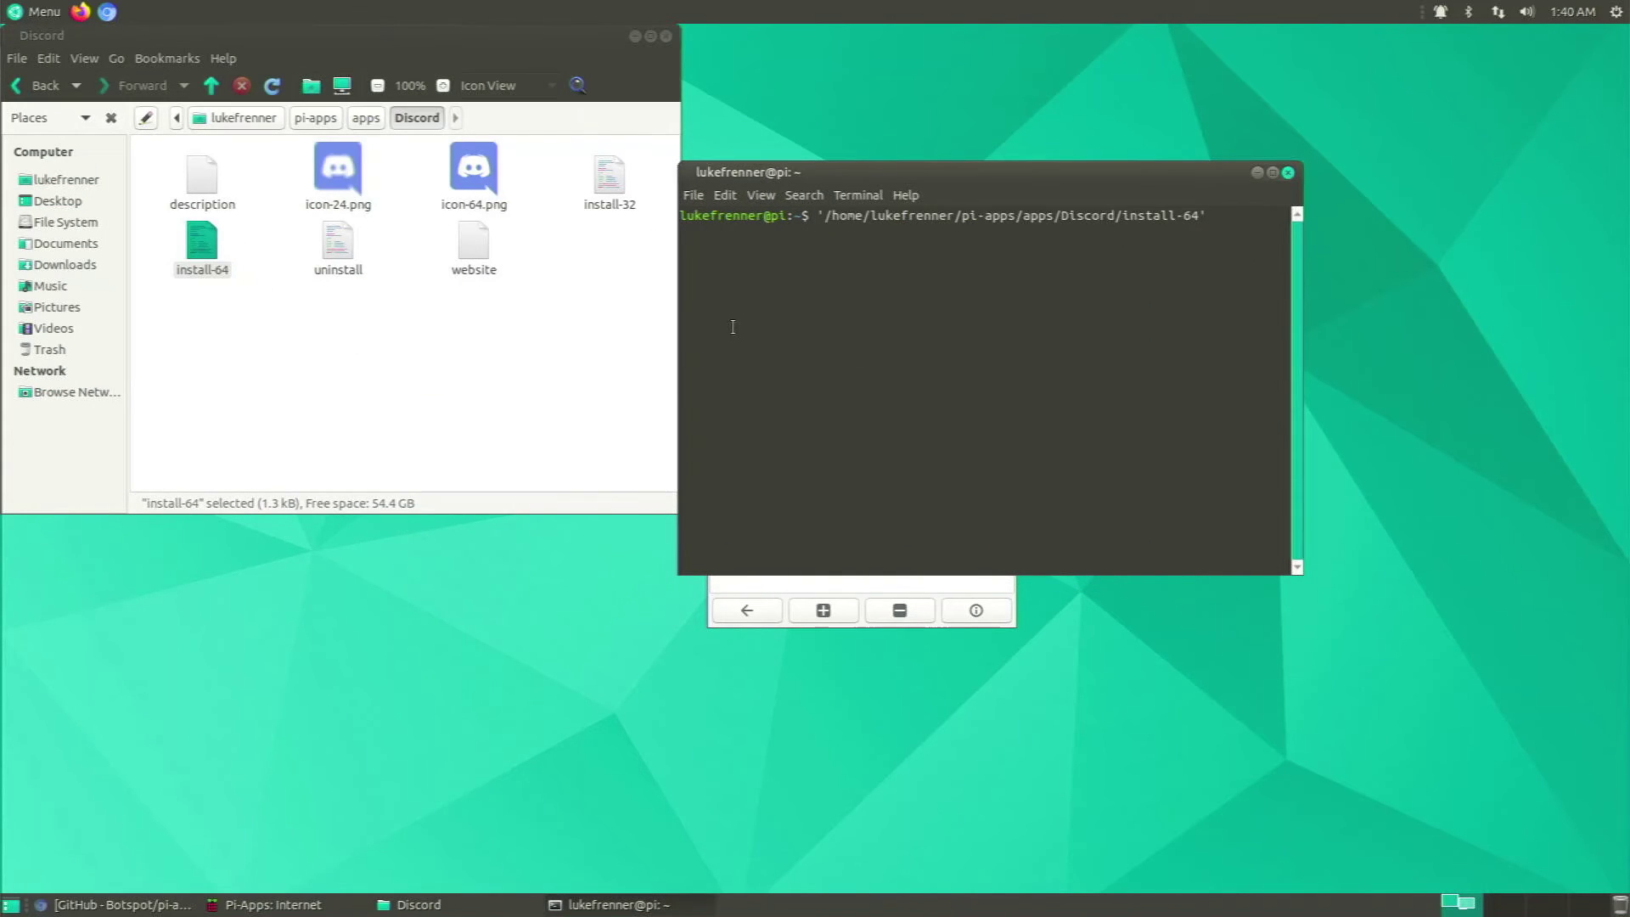
key(Return)
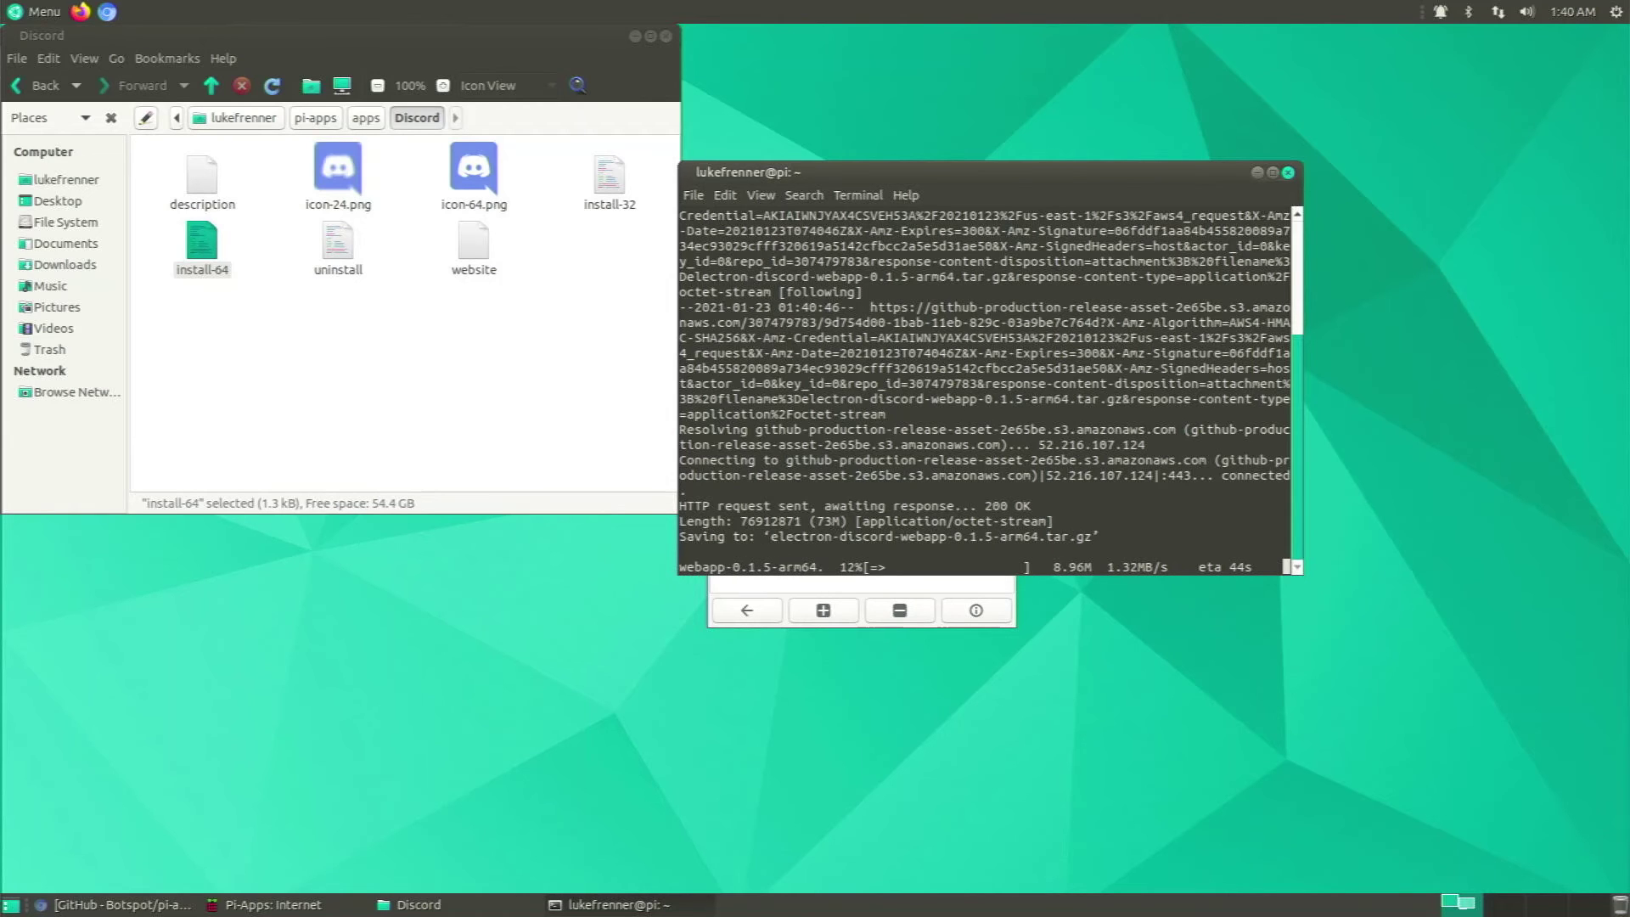
click(873, 598)
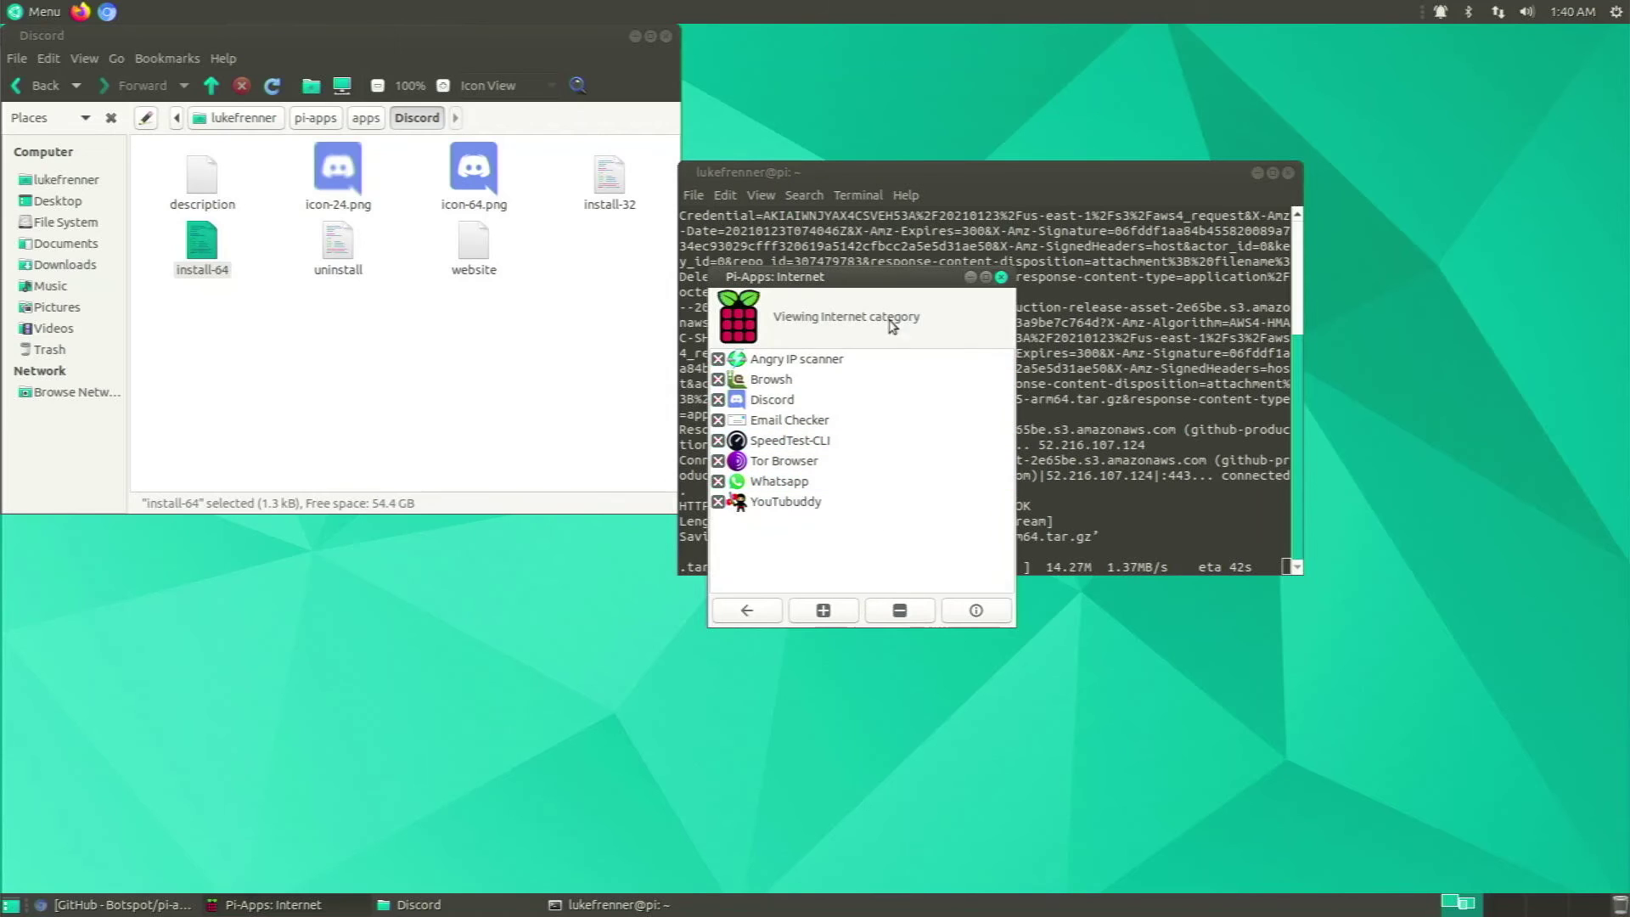
click(1001, 278)
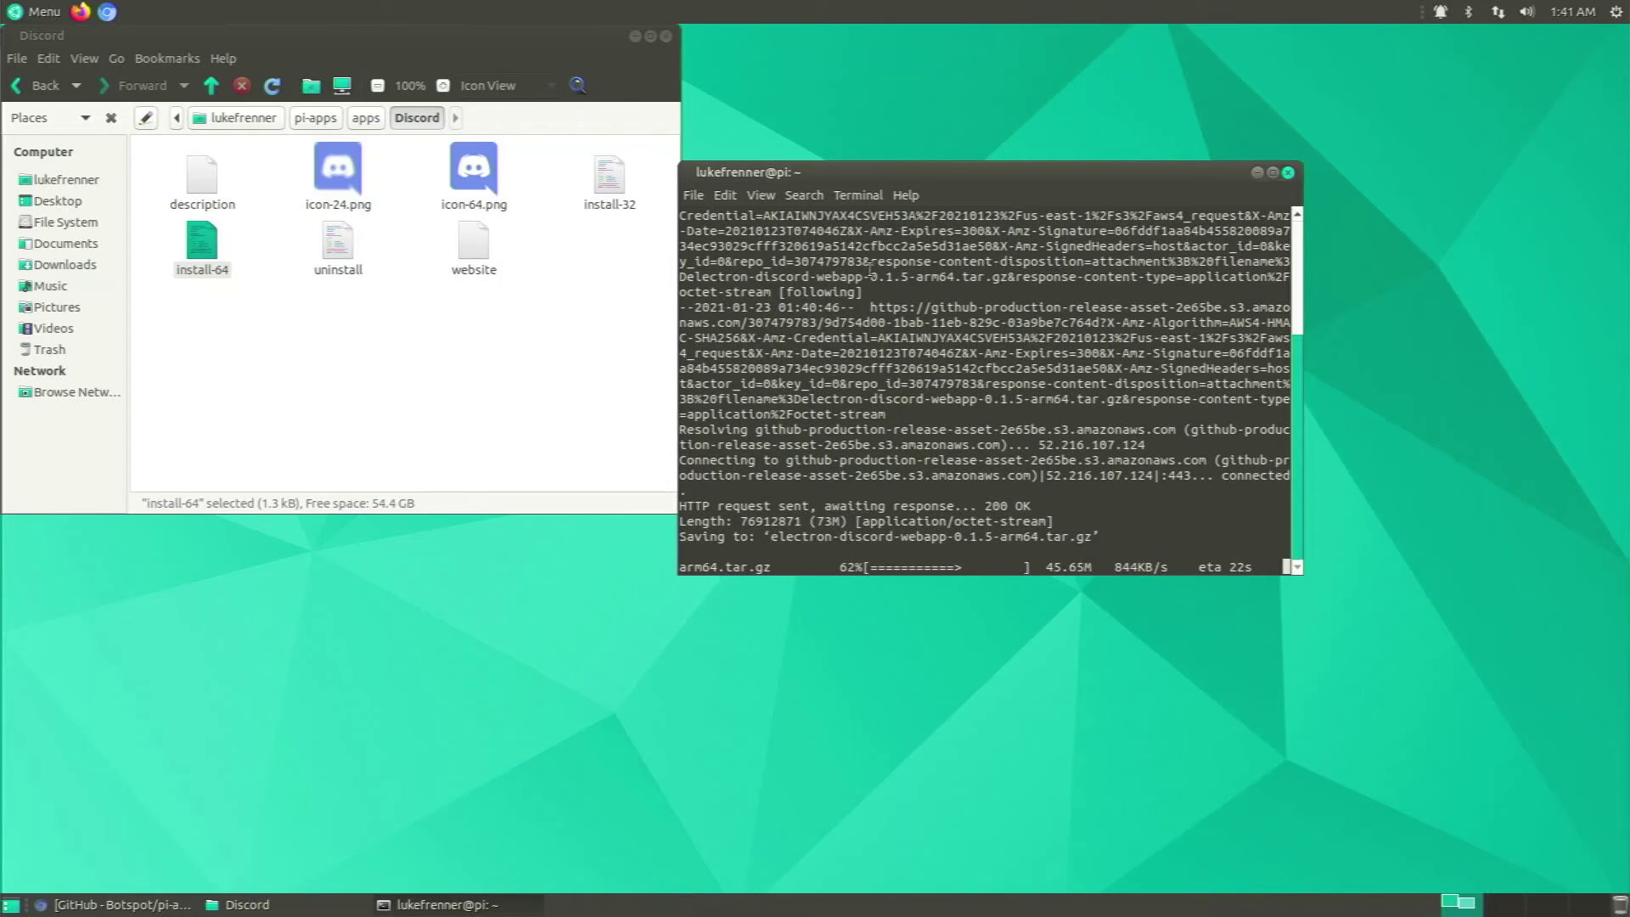
Inspect BalenaEtcher's app folder and its install-64 script, then close Caja and start Chromium
click(589, 37)
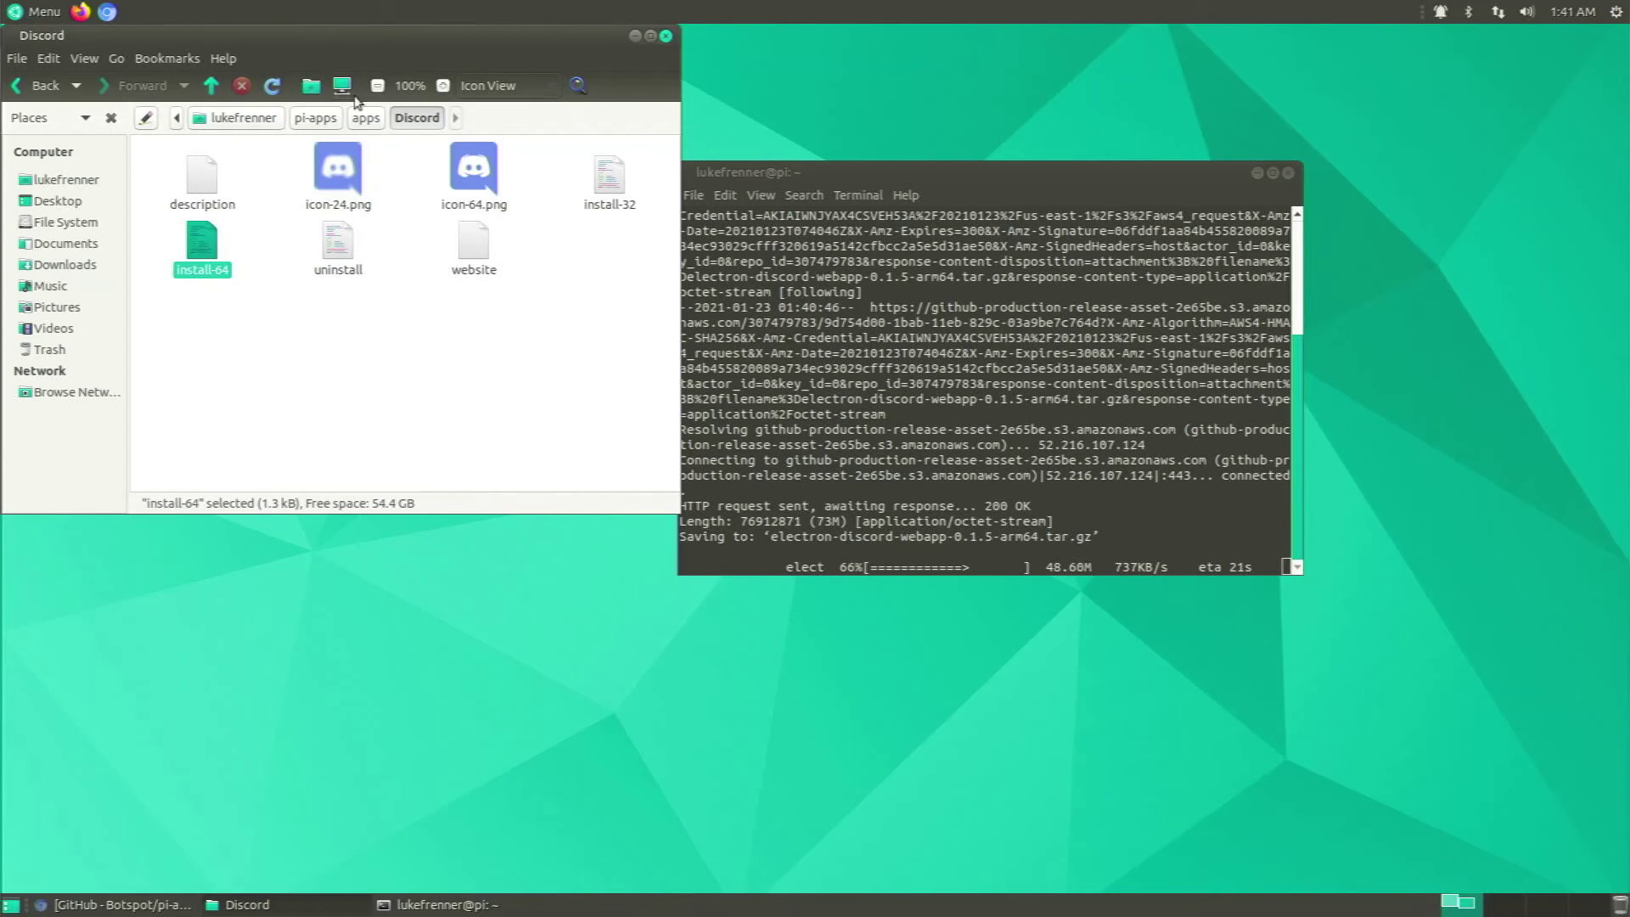
click(17, 93)
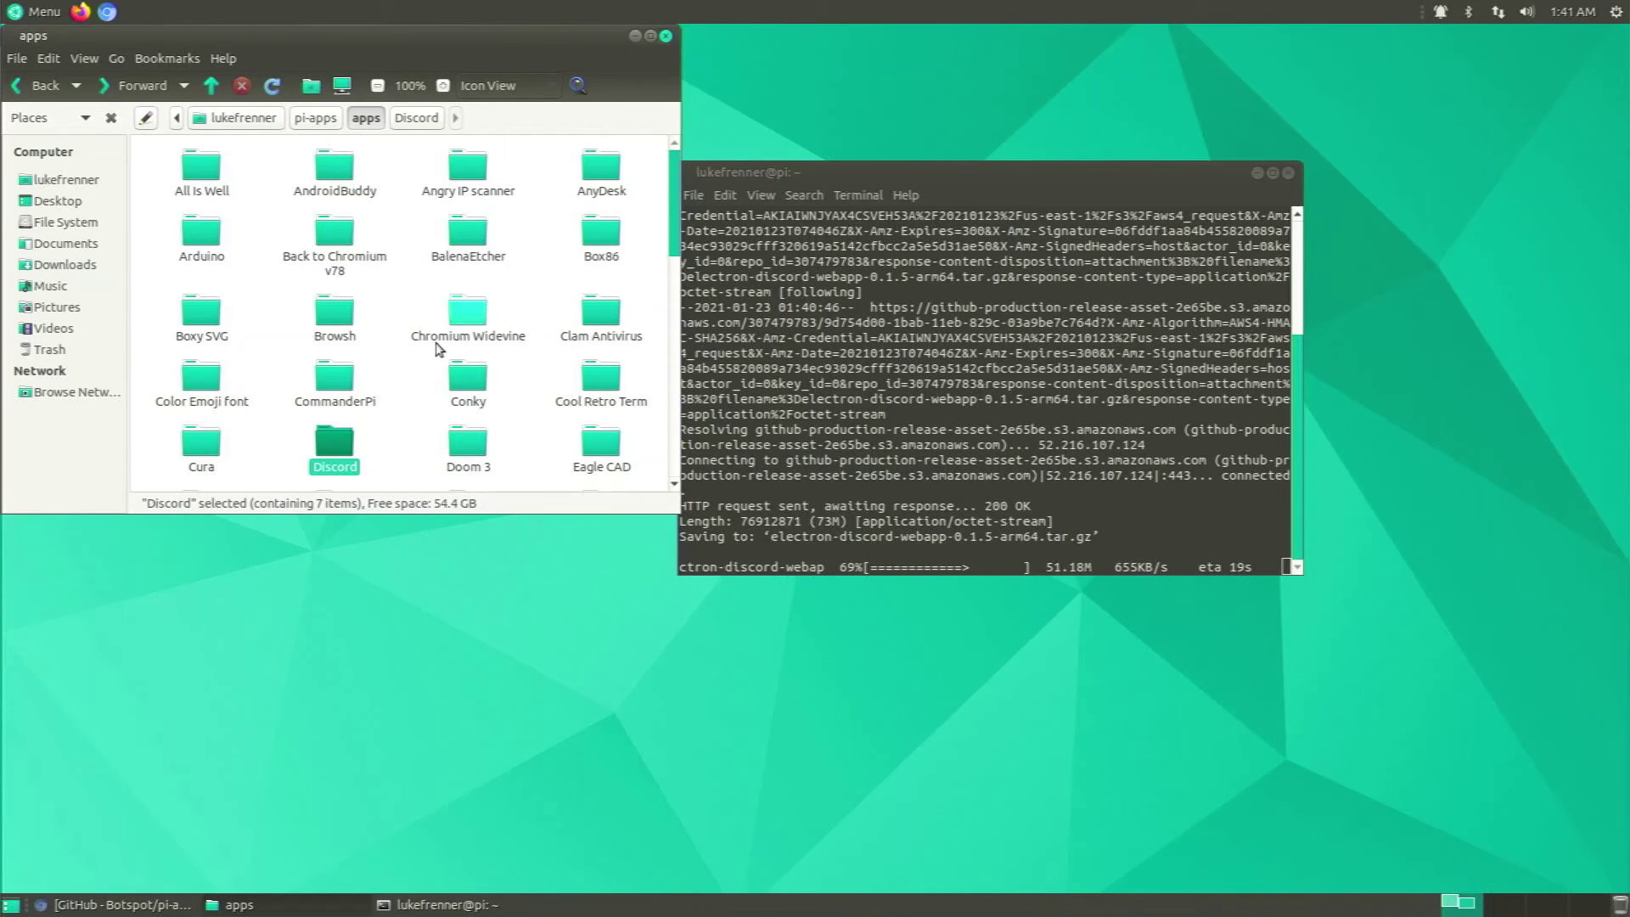
double_click(464, 238)
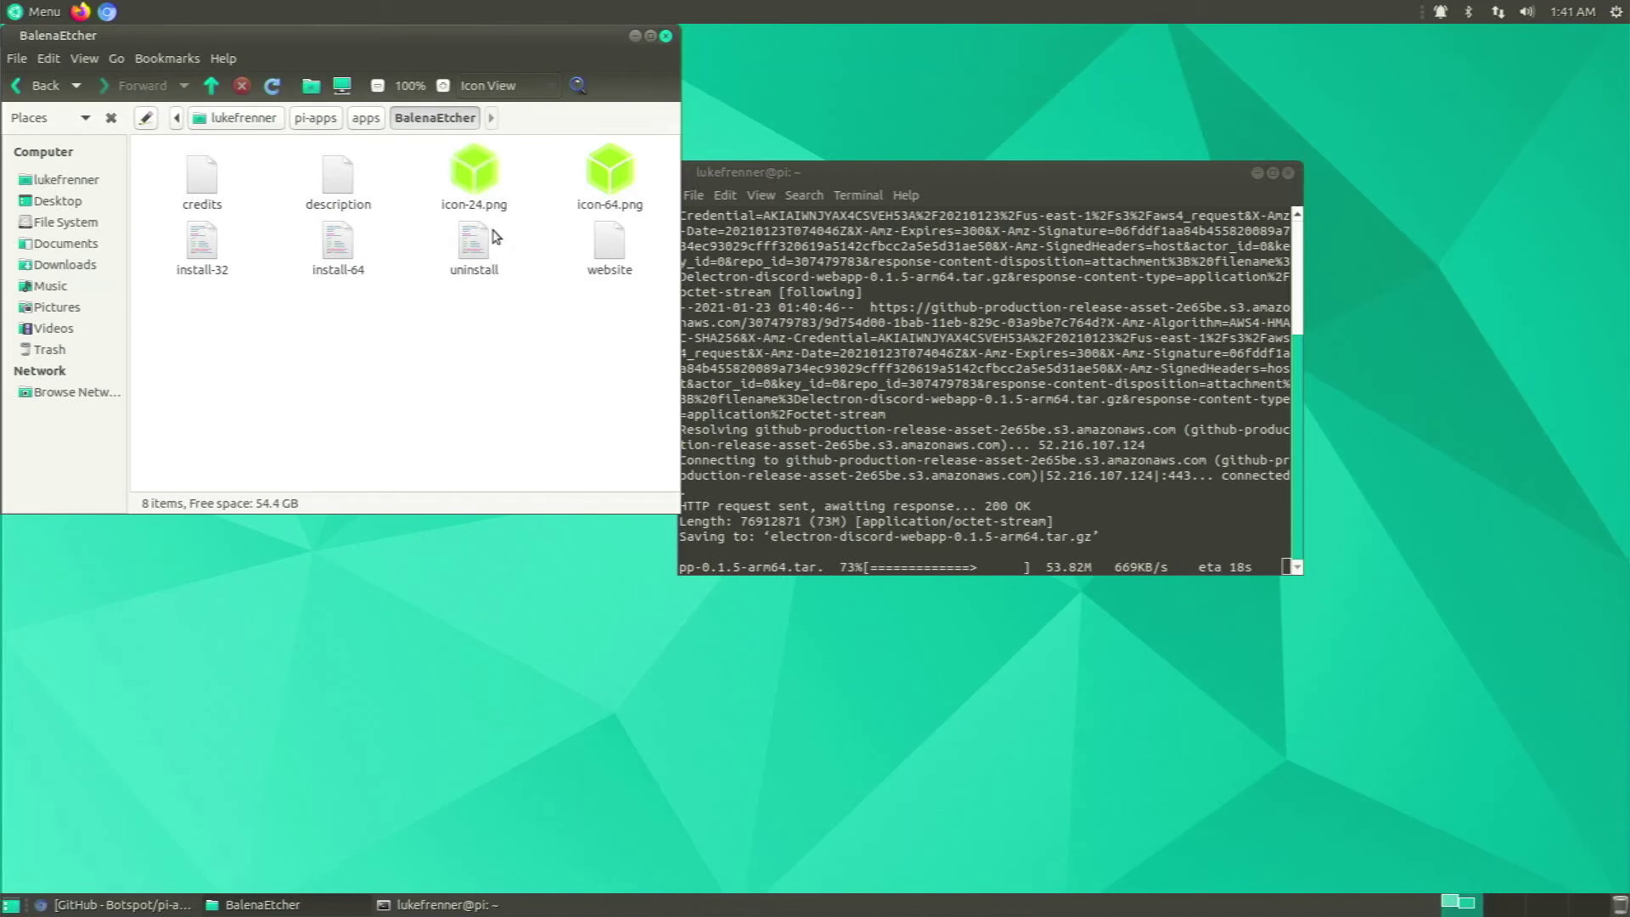
click(344, 247)
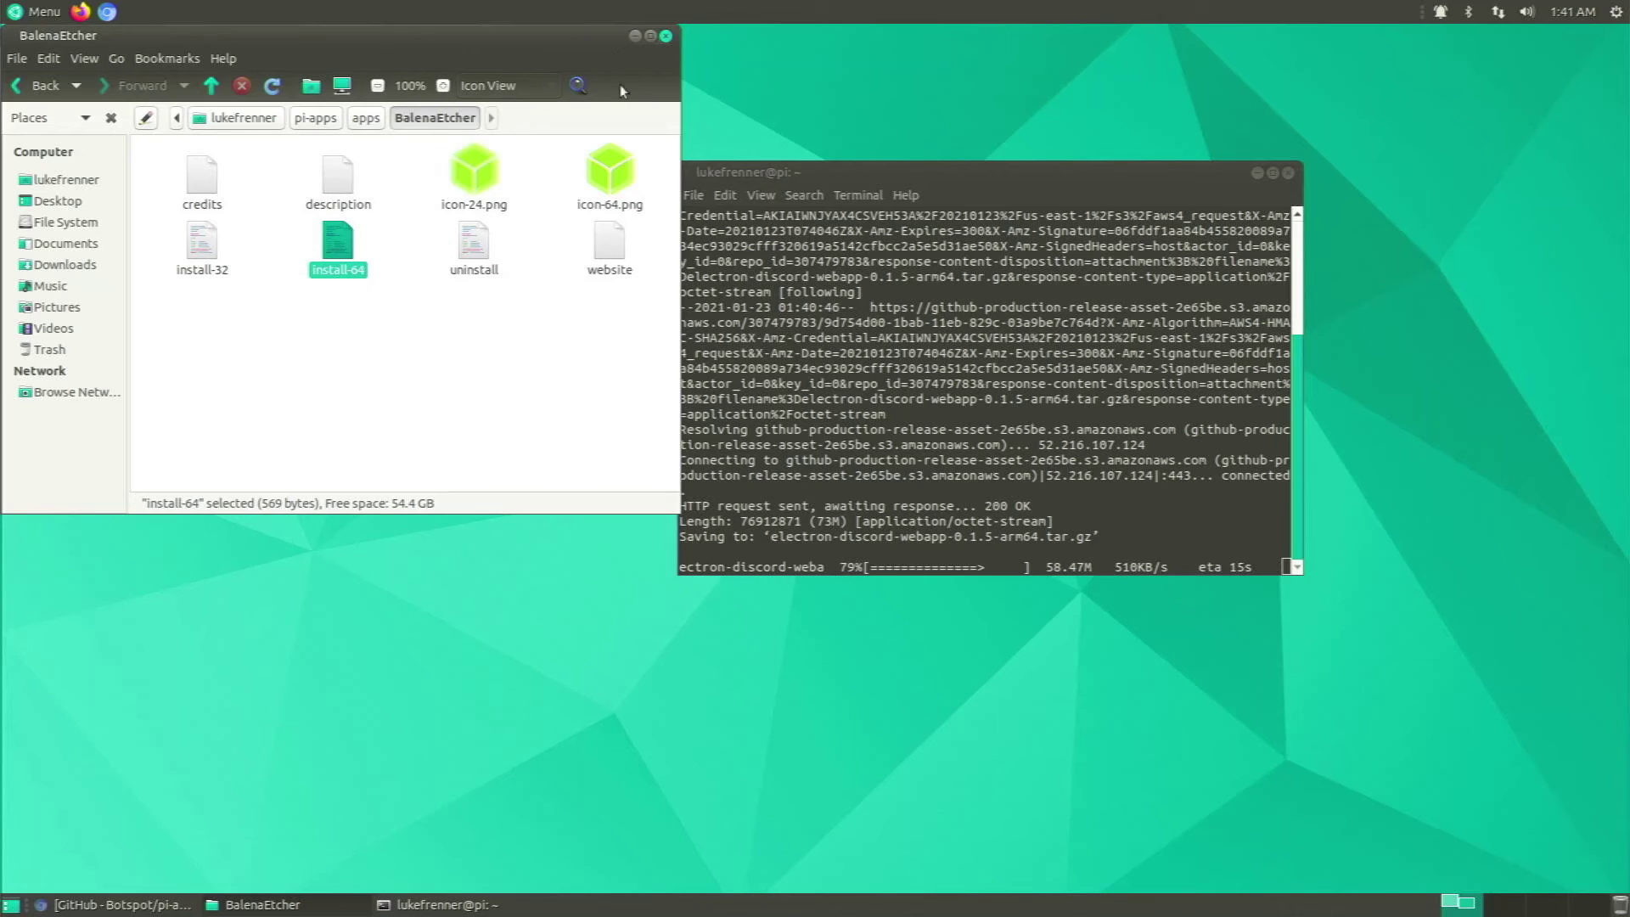
click(666, 37)
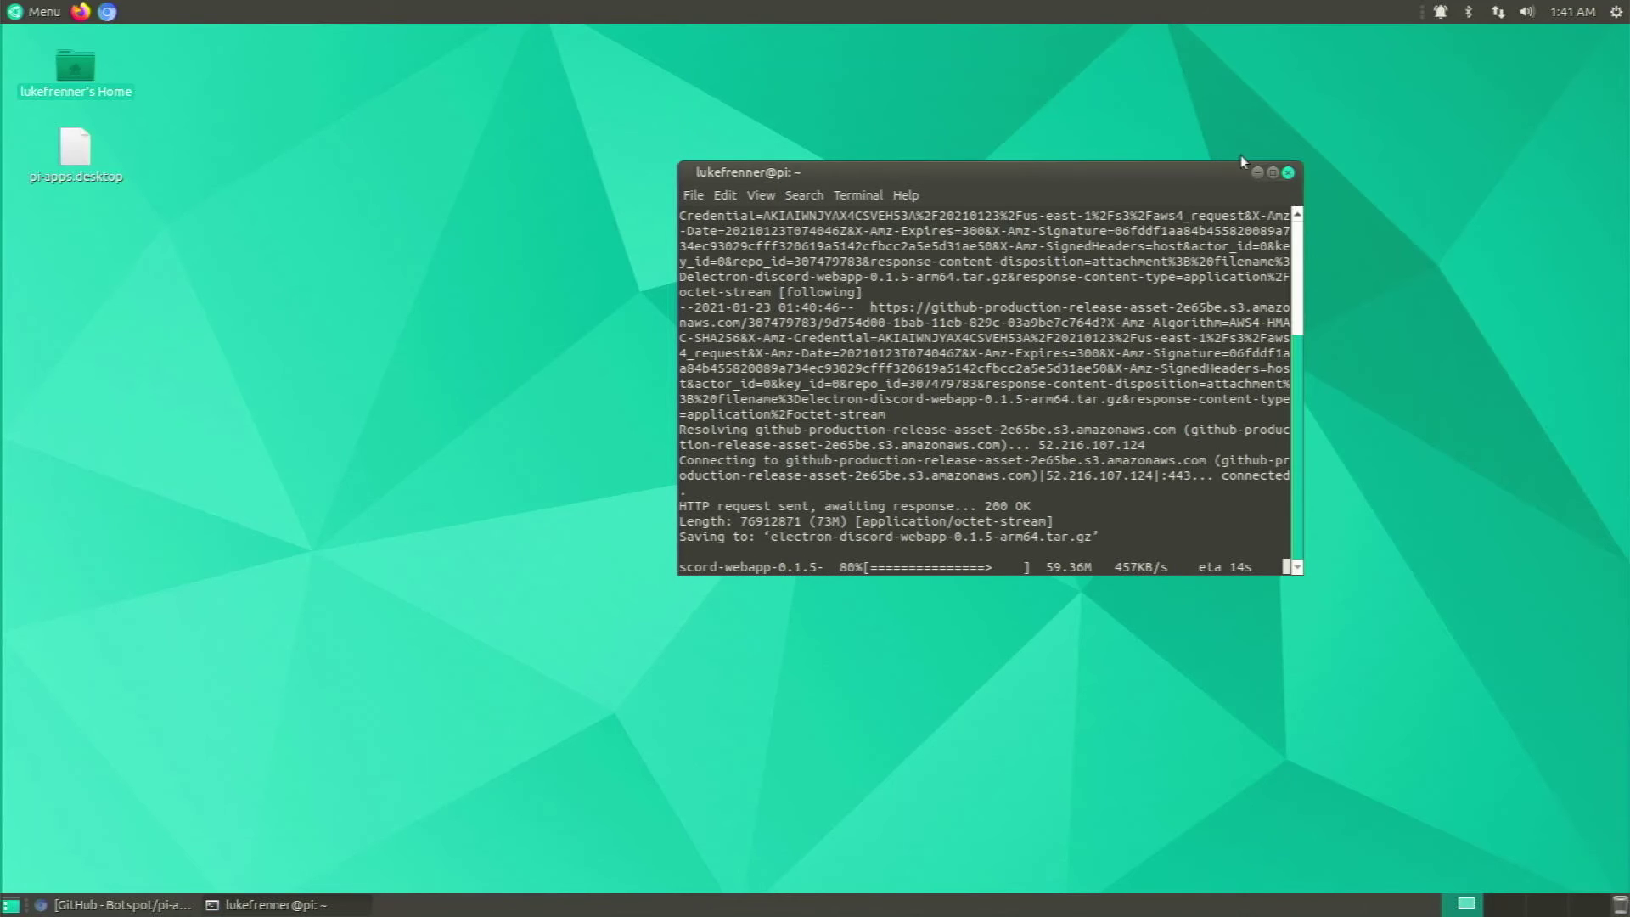
click(106, 11)
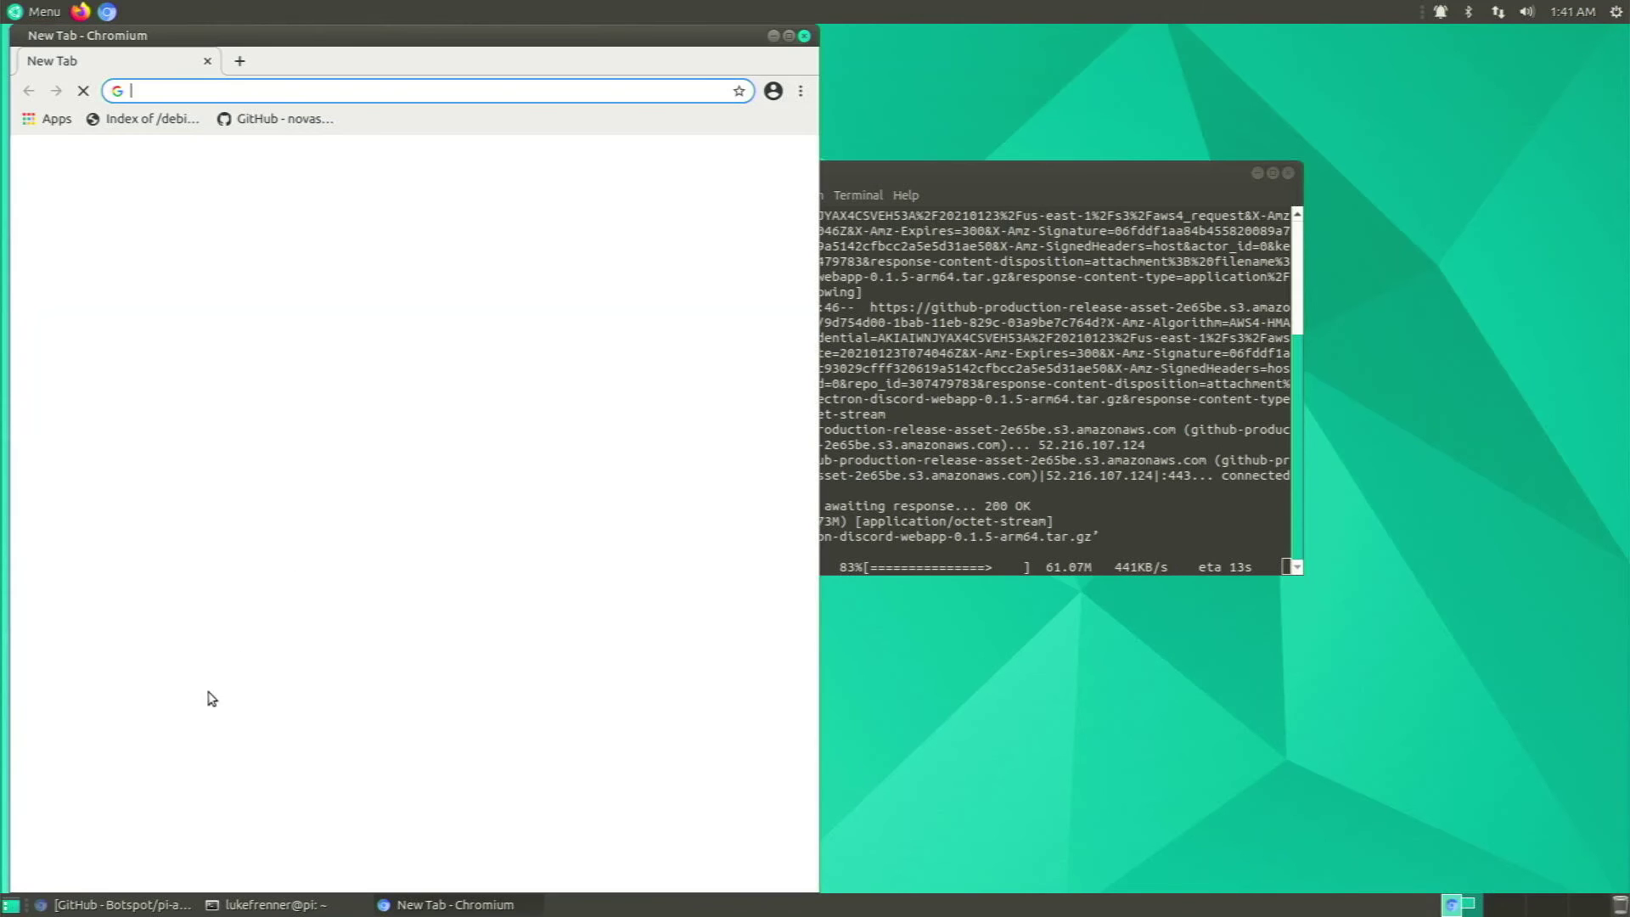
Close the pi-apps GitHub window, maximize Chromium and open the novaspirit rpi_ubu64_desktop page
key(alt+Tab)
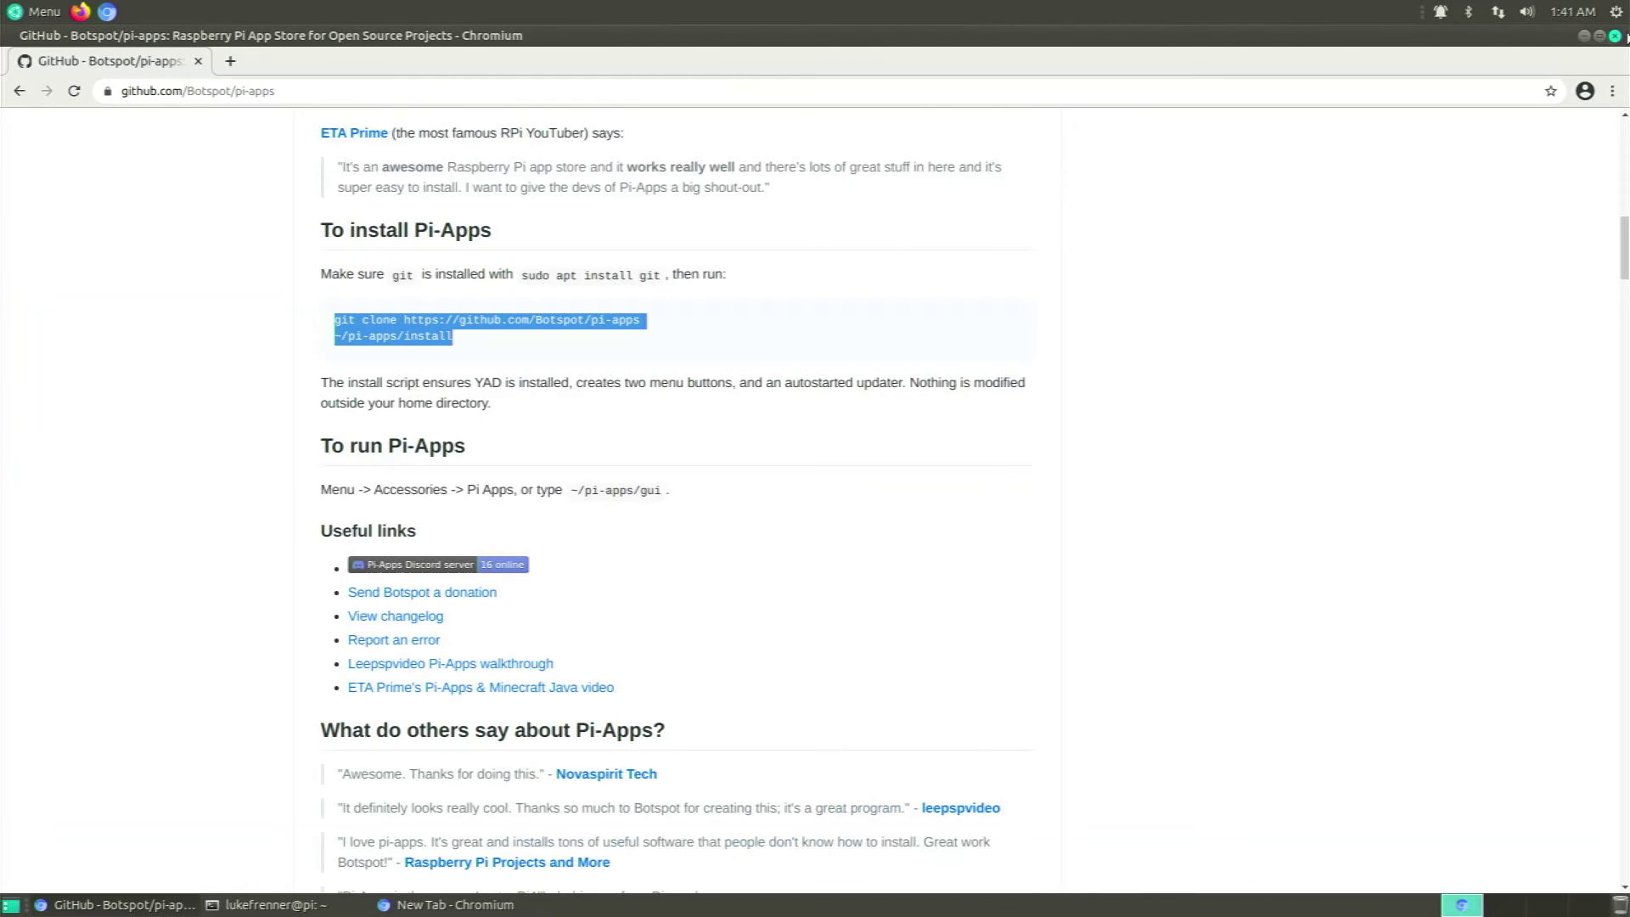
click(1618, 36)
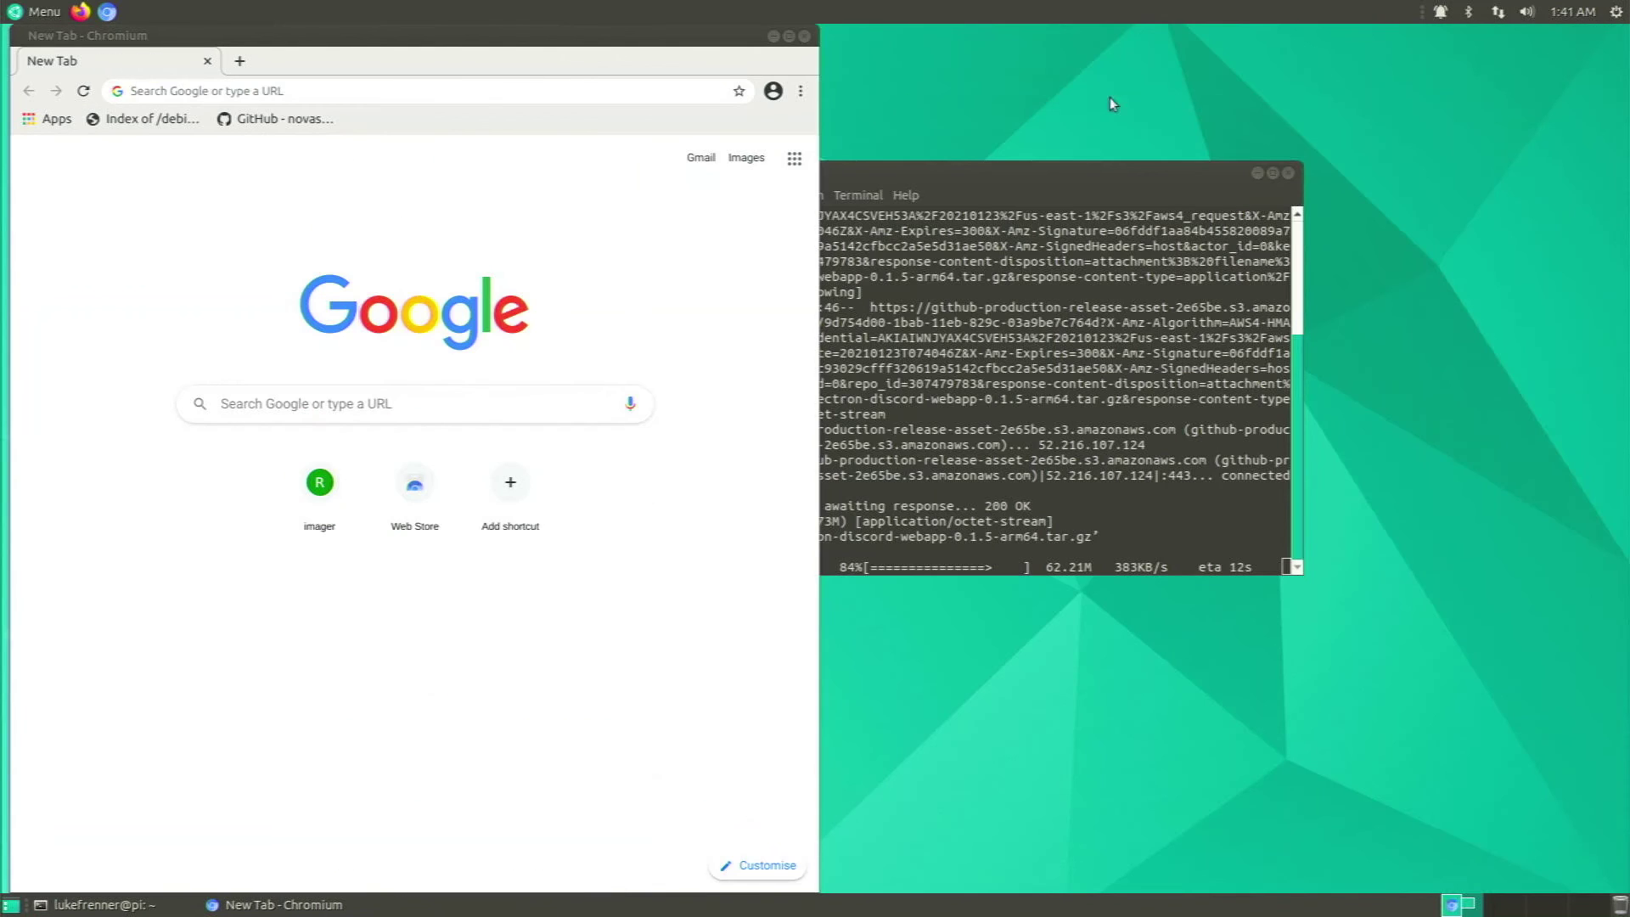
click(788, 37)
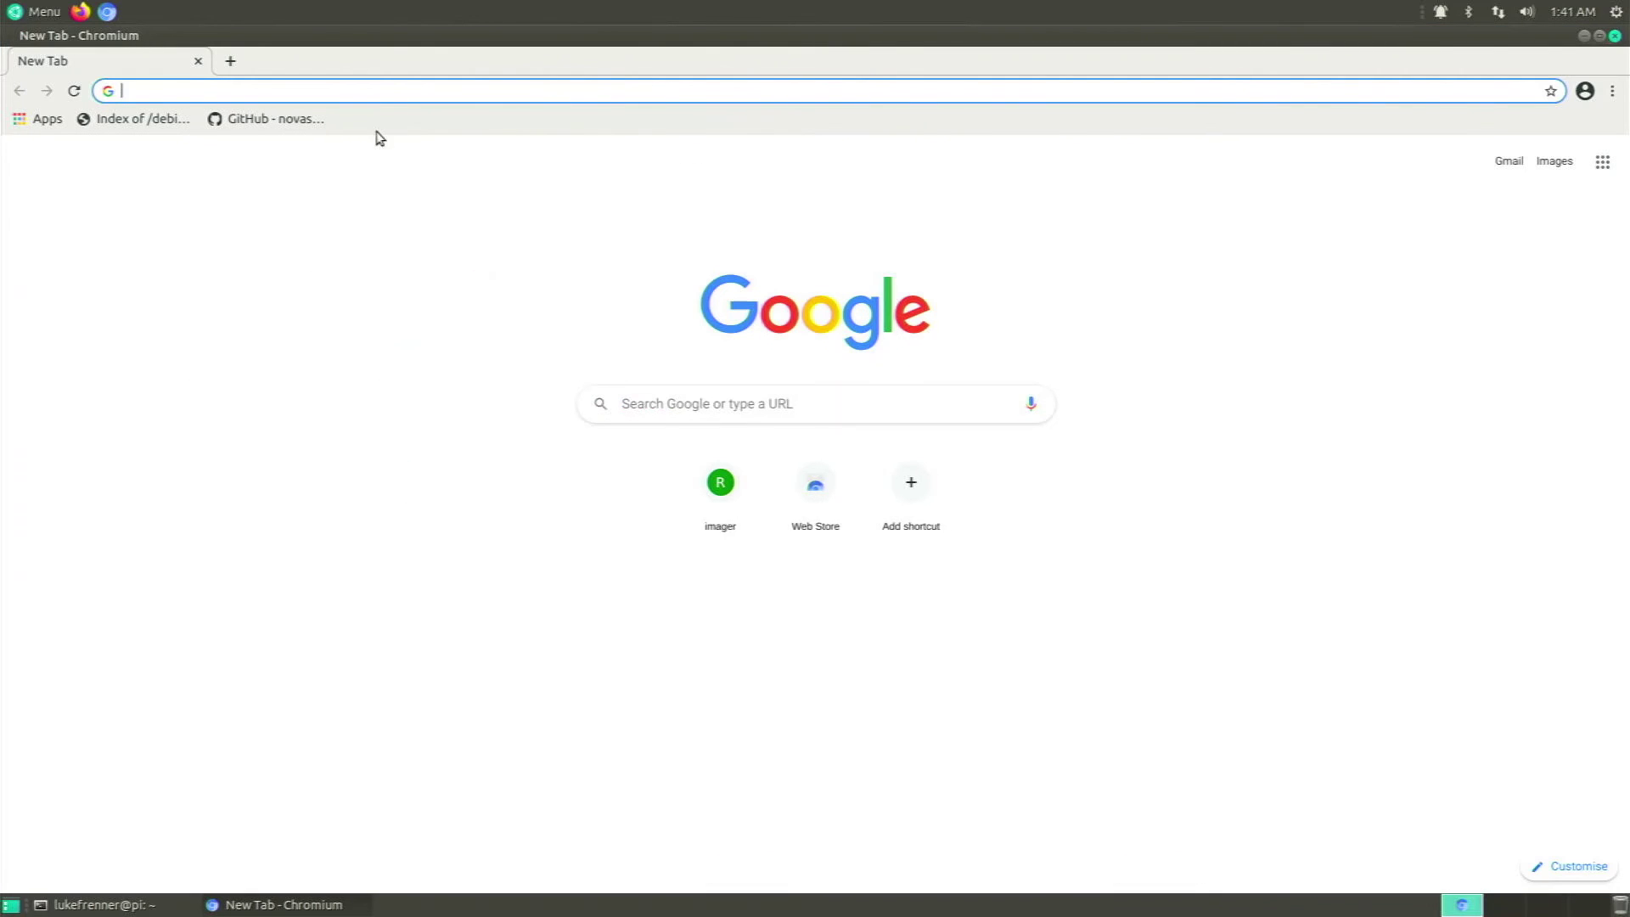
click(311, 120)
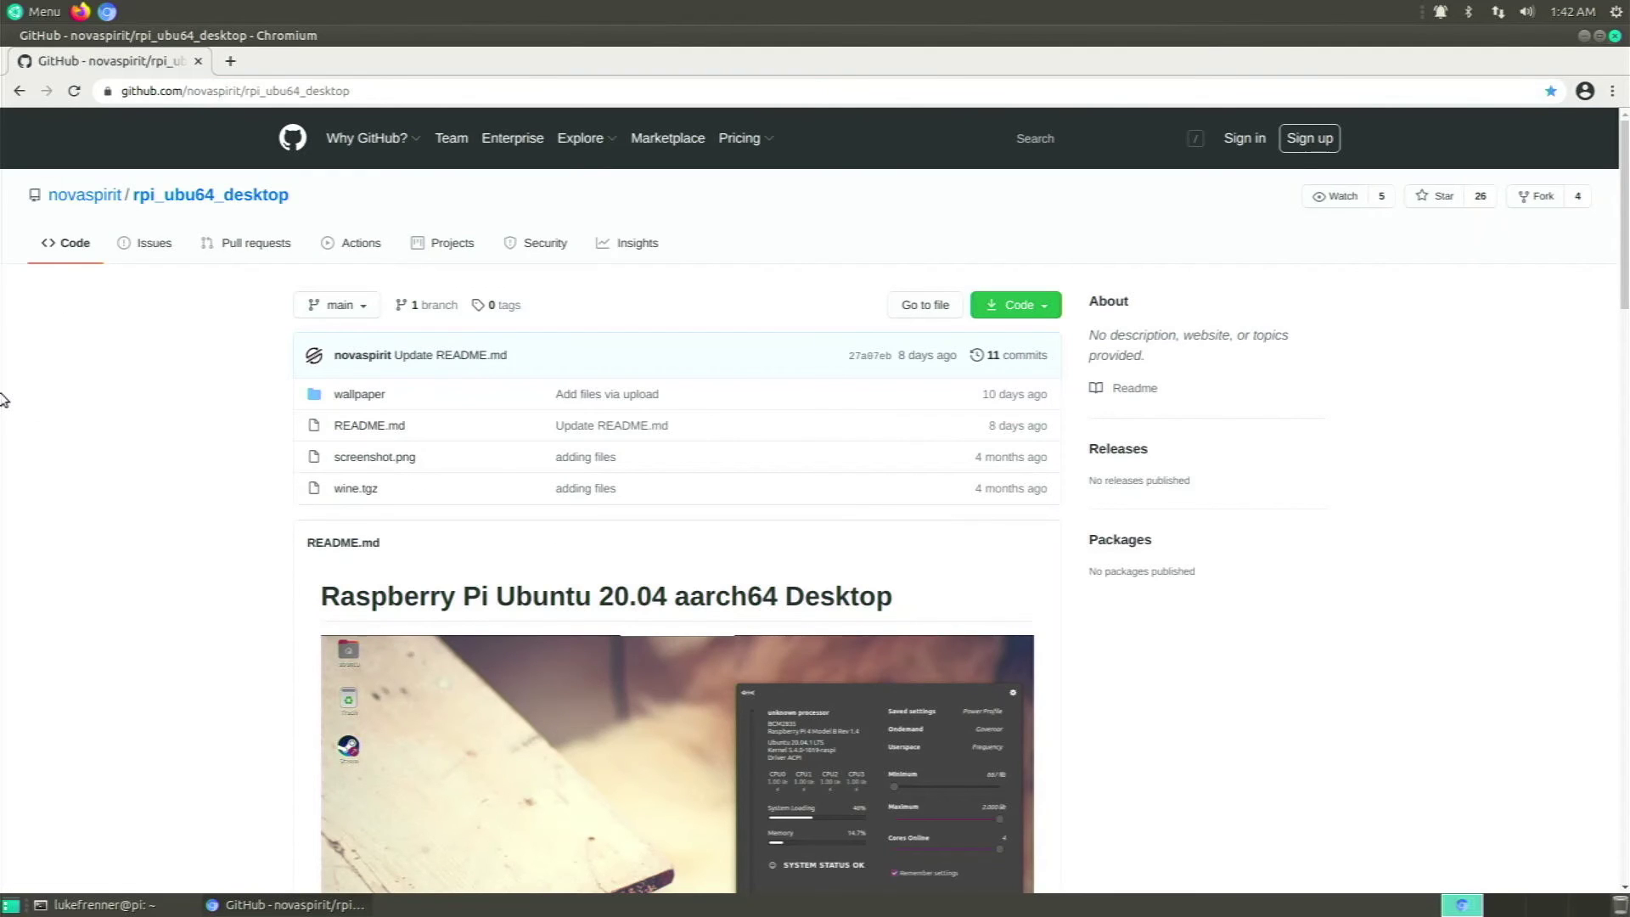
Copy the 'sudo dpkg --add-architecture armhf' line from the box86 install section
scroll(55, 455, down, 4)
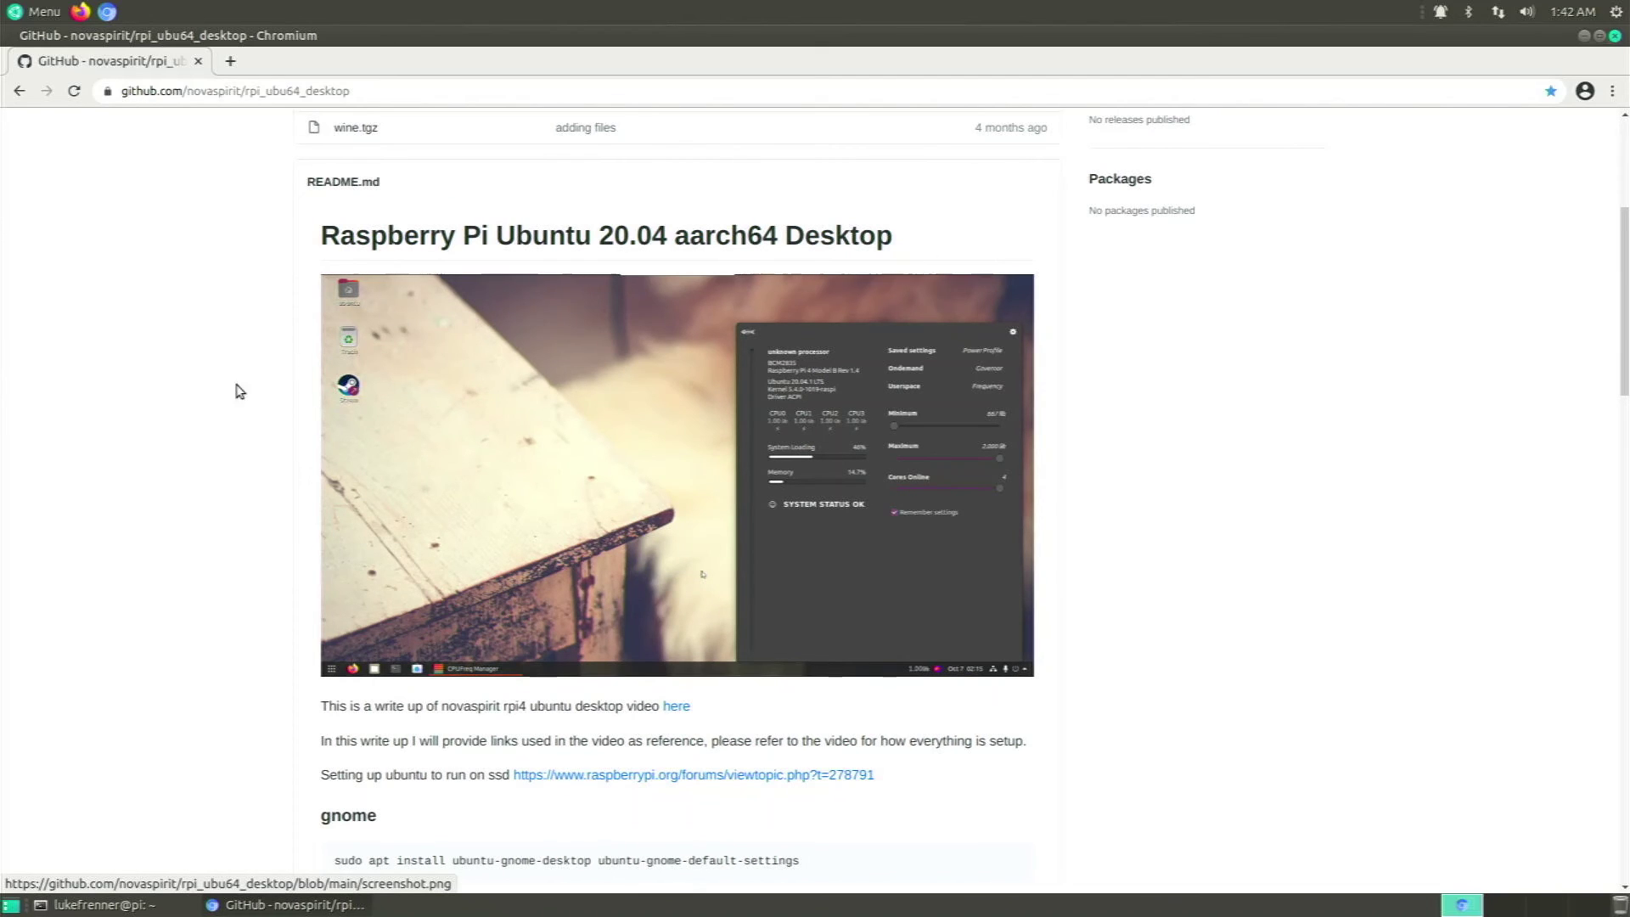
scroll(219, 450, down, 3)
scroll(219, 449, down, 7)
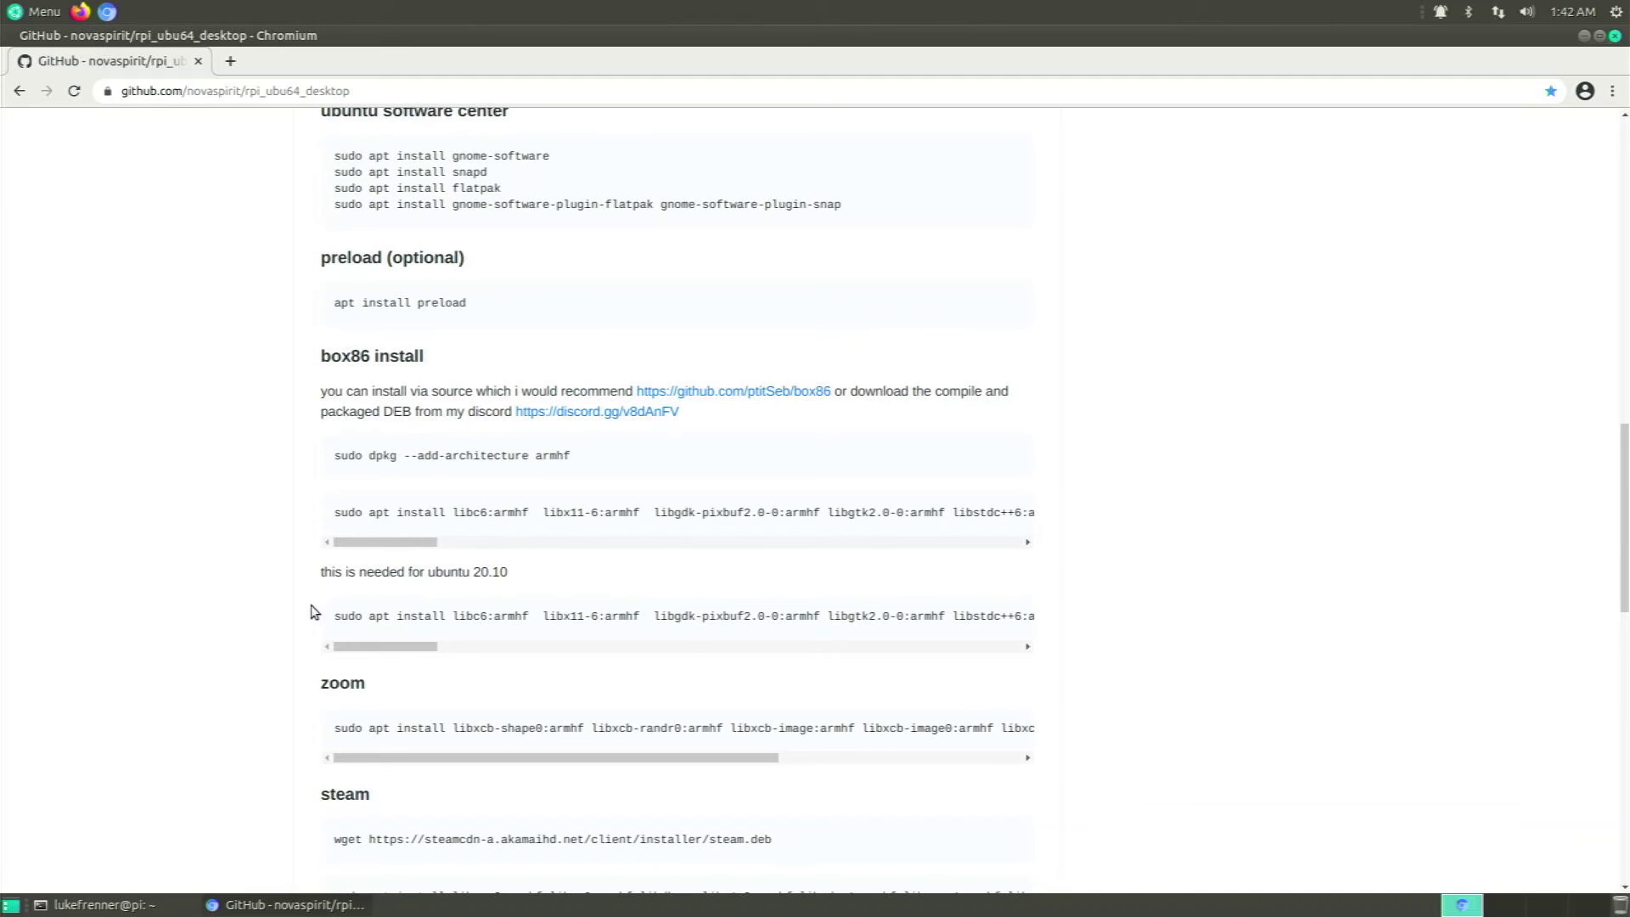
drag(342, 628, 793, 589)
drag(334, 459, 588, 463)
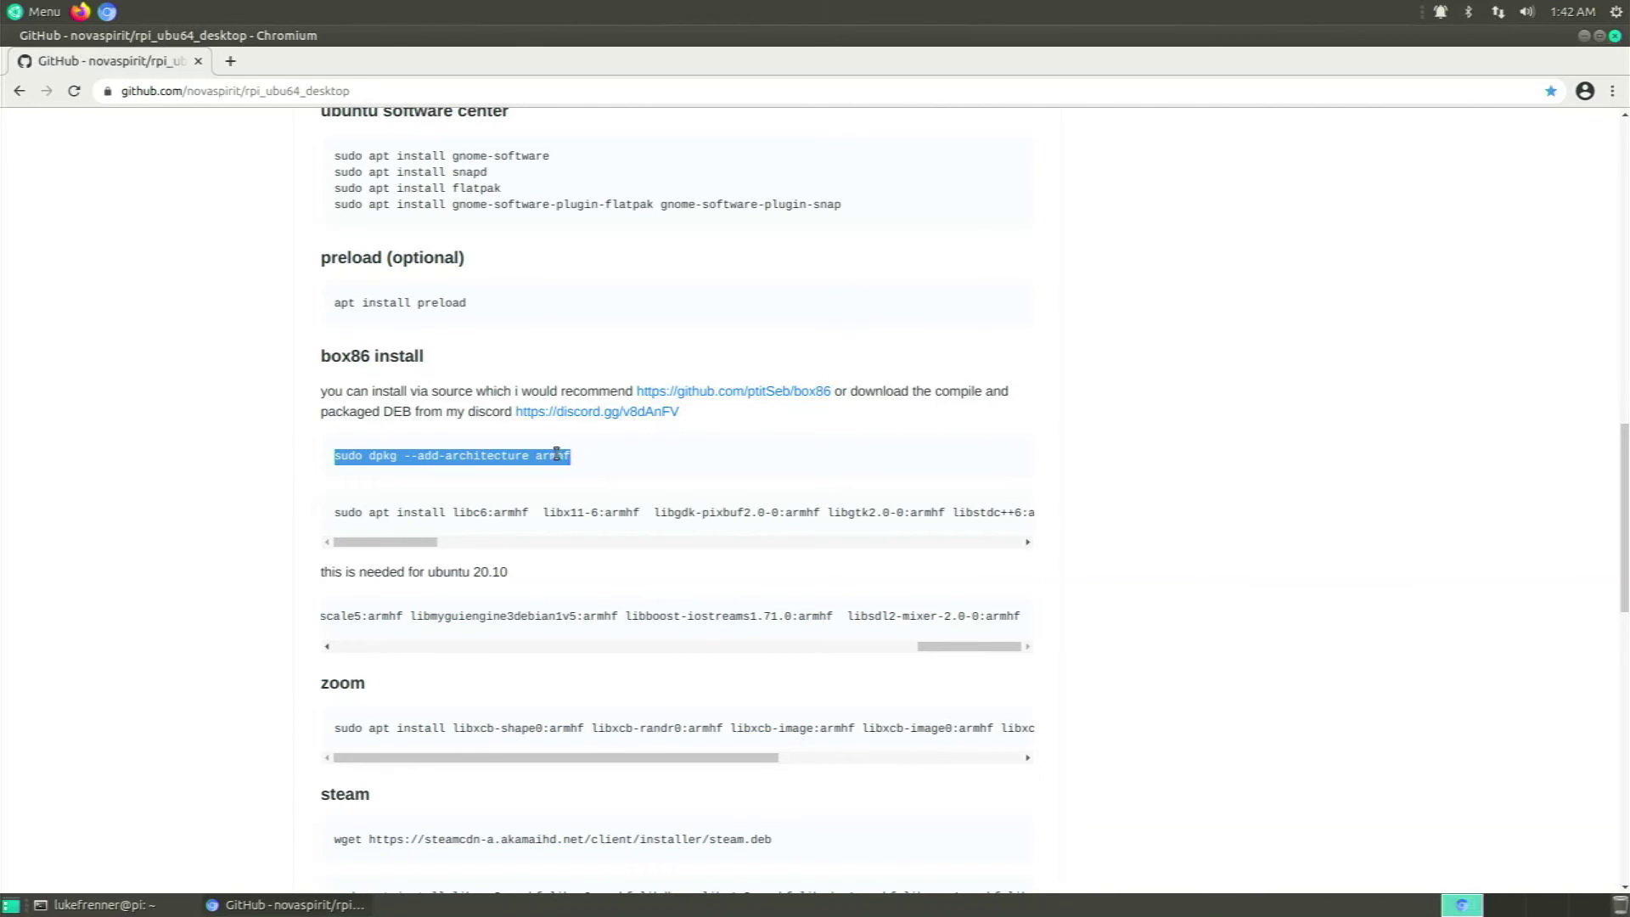
right_click(557, 453)
click(577, 467)
click(98, 905)
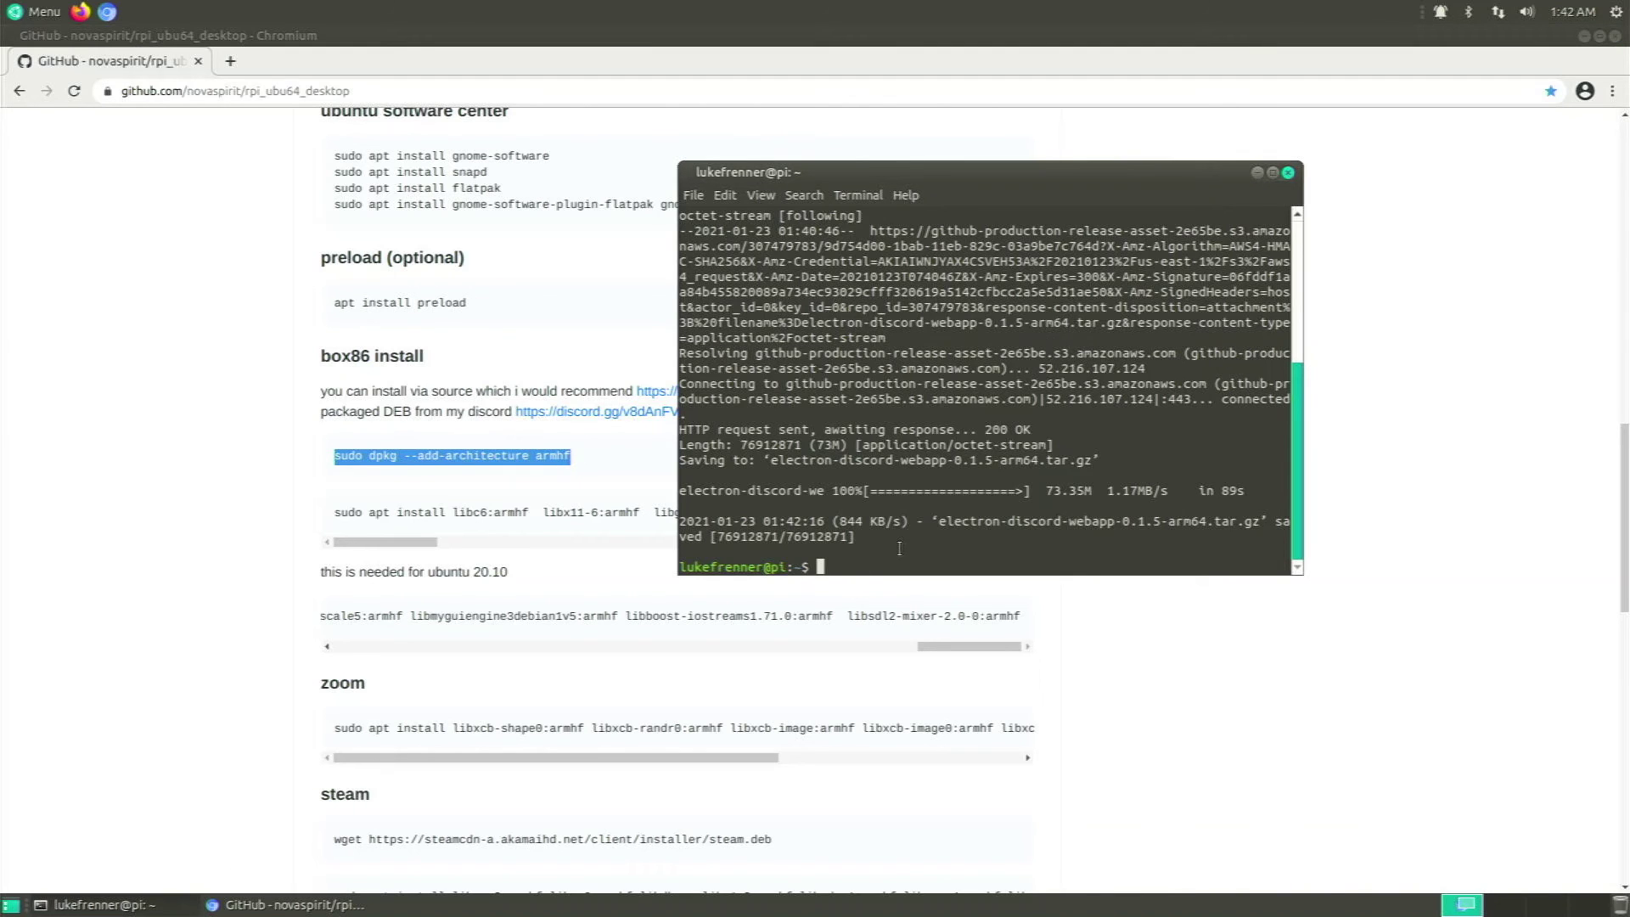
Add the armhf architecture with the pasted dpkg command, then run 'sudo apt update'
right_click(901, 552)
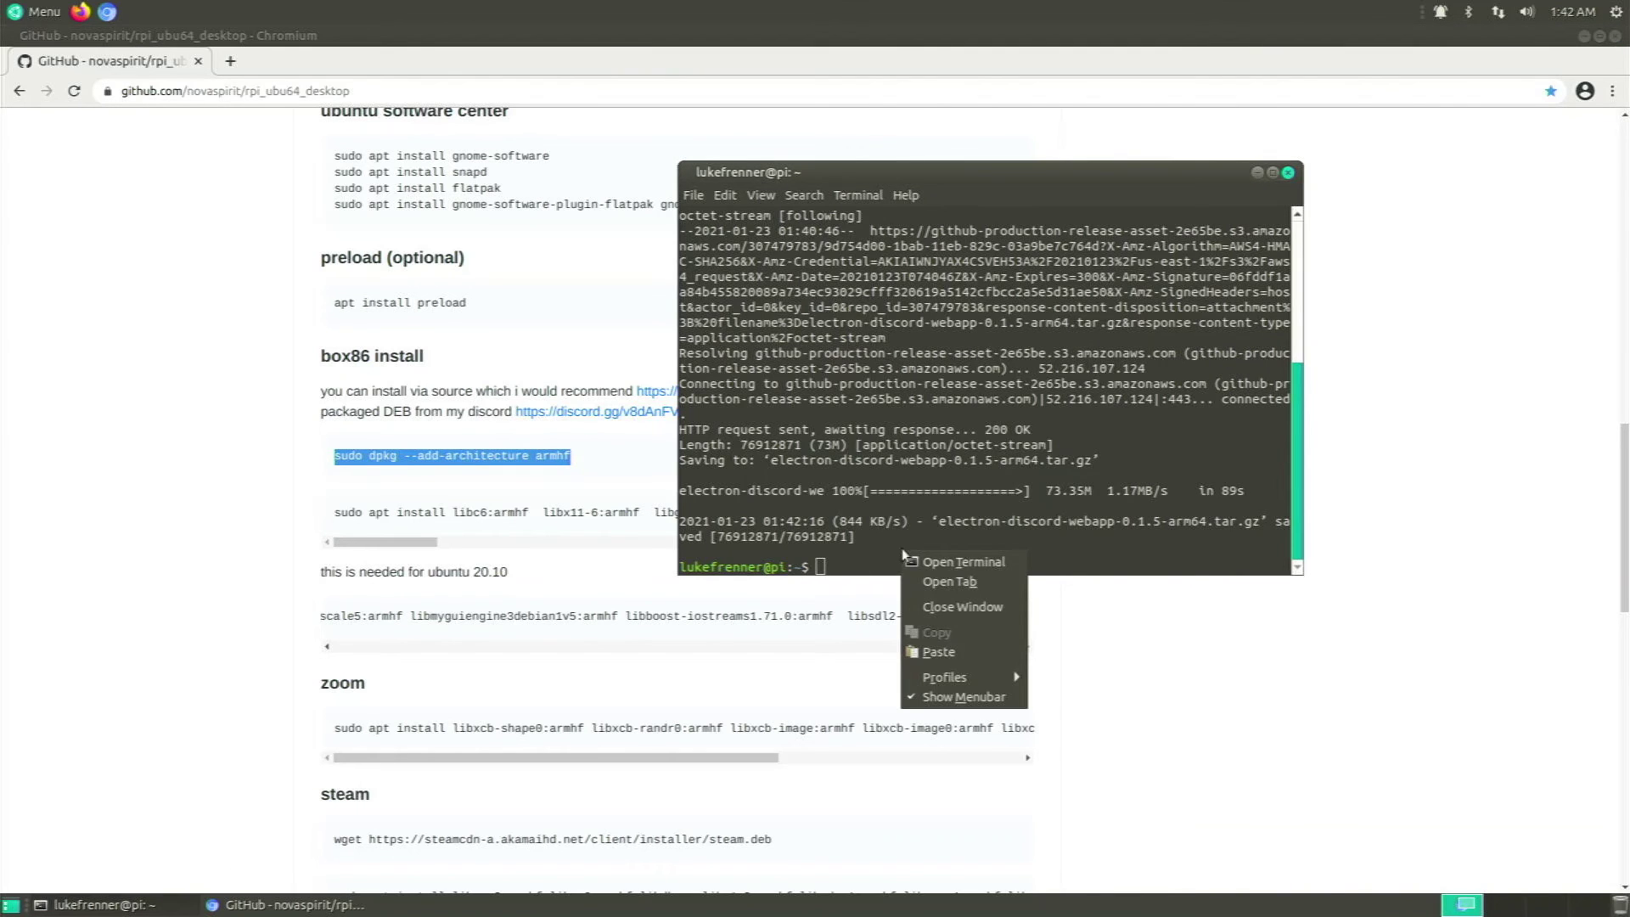
click(927, 650)
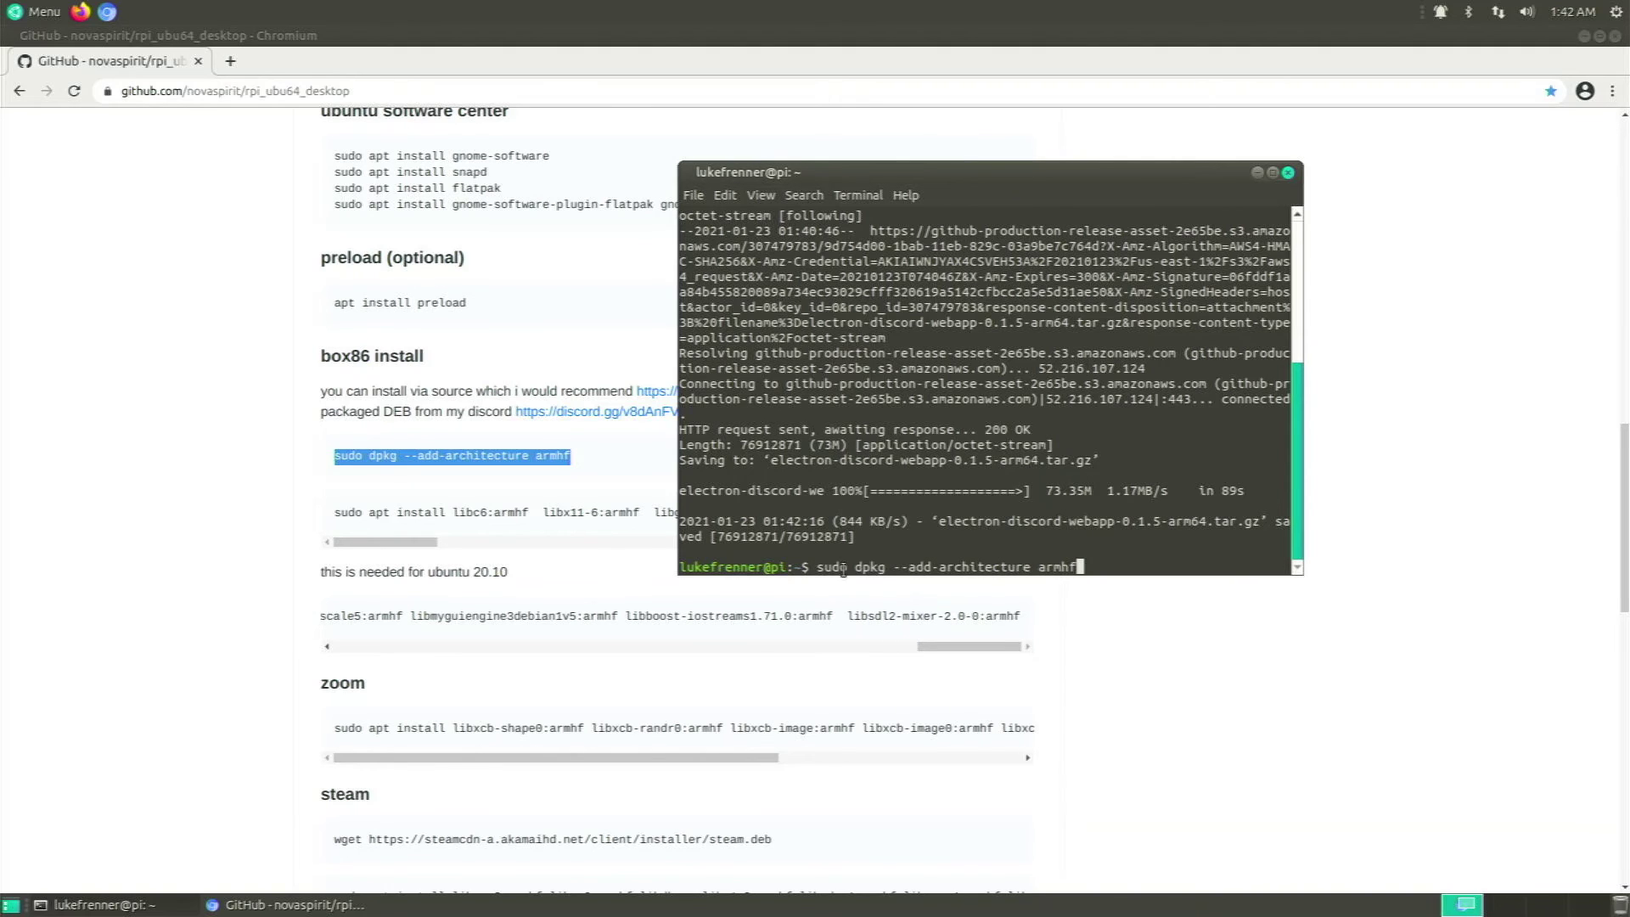
key(Return)
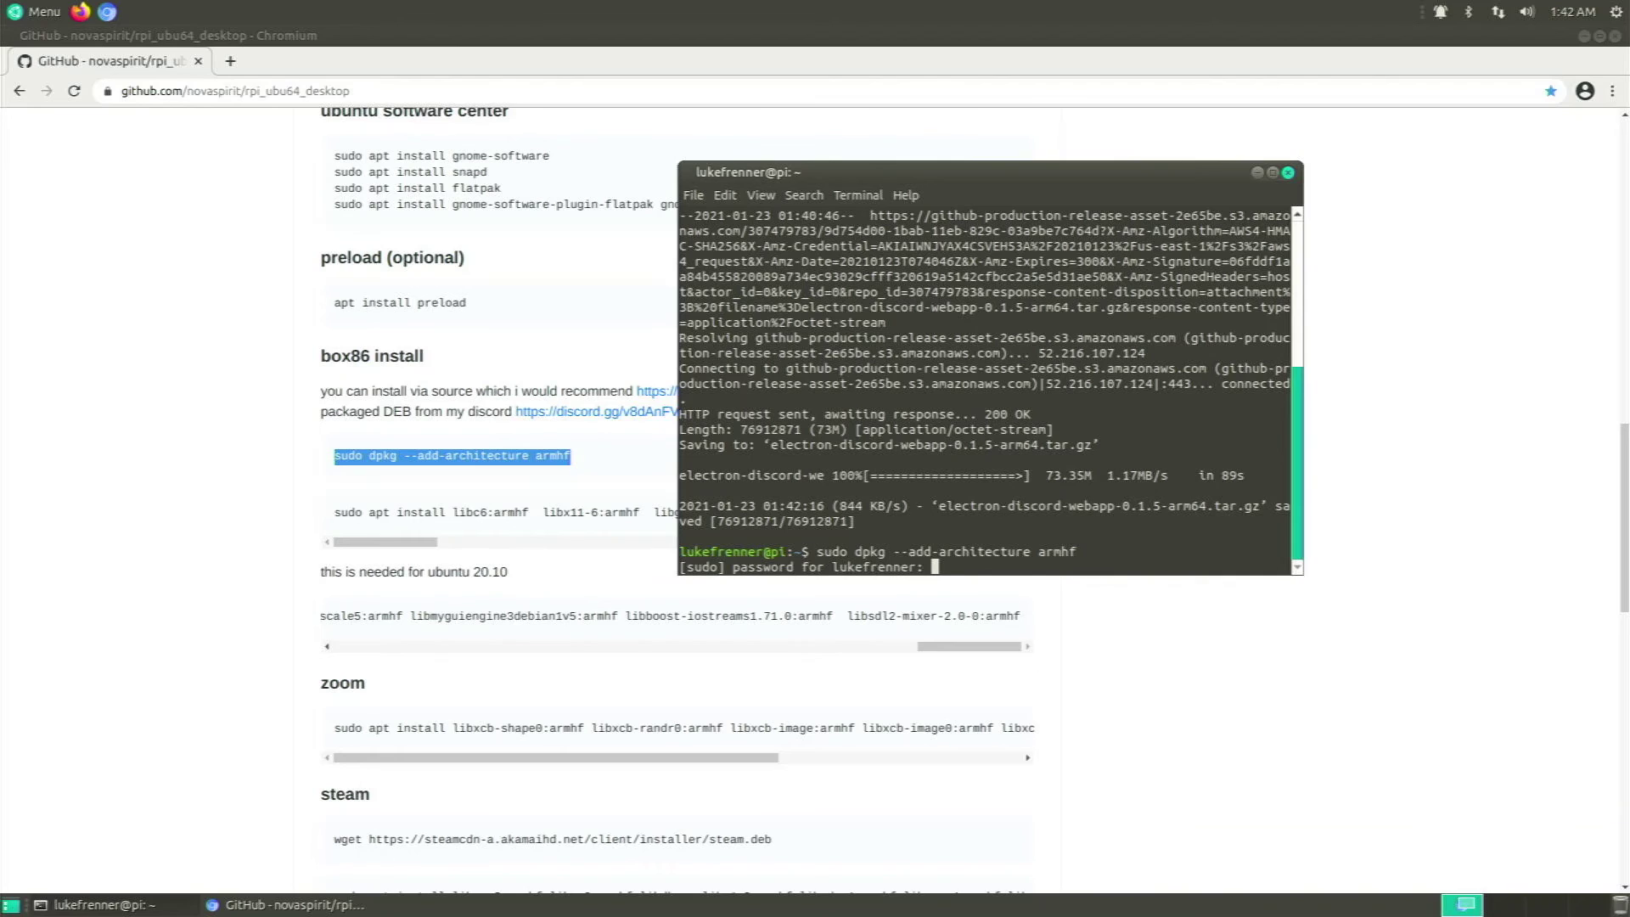
key(Return)
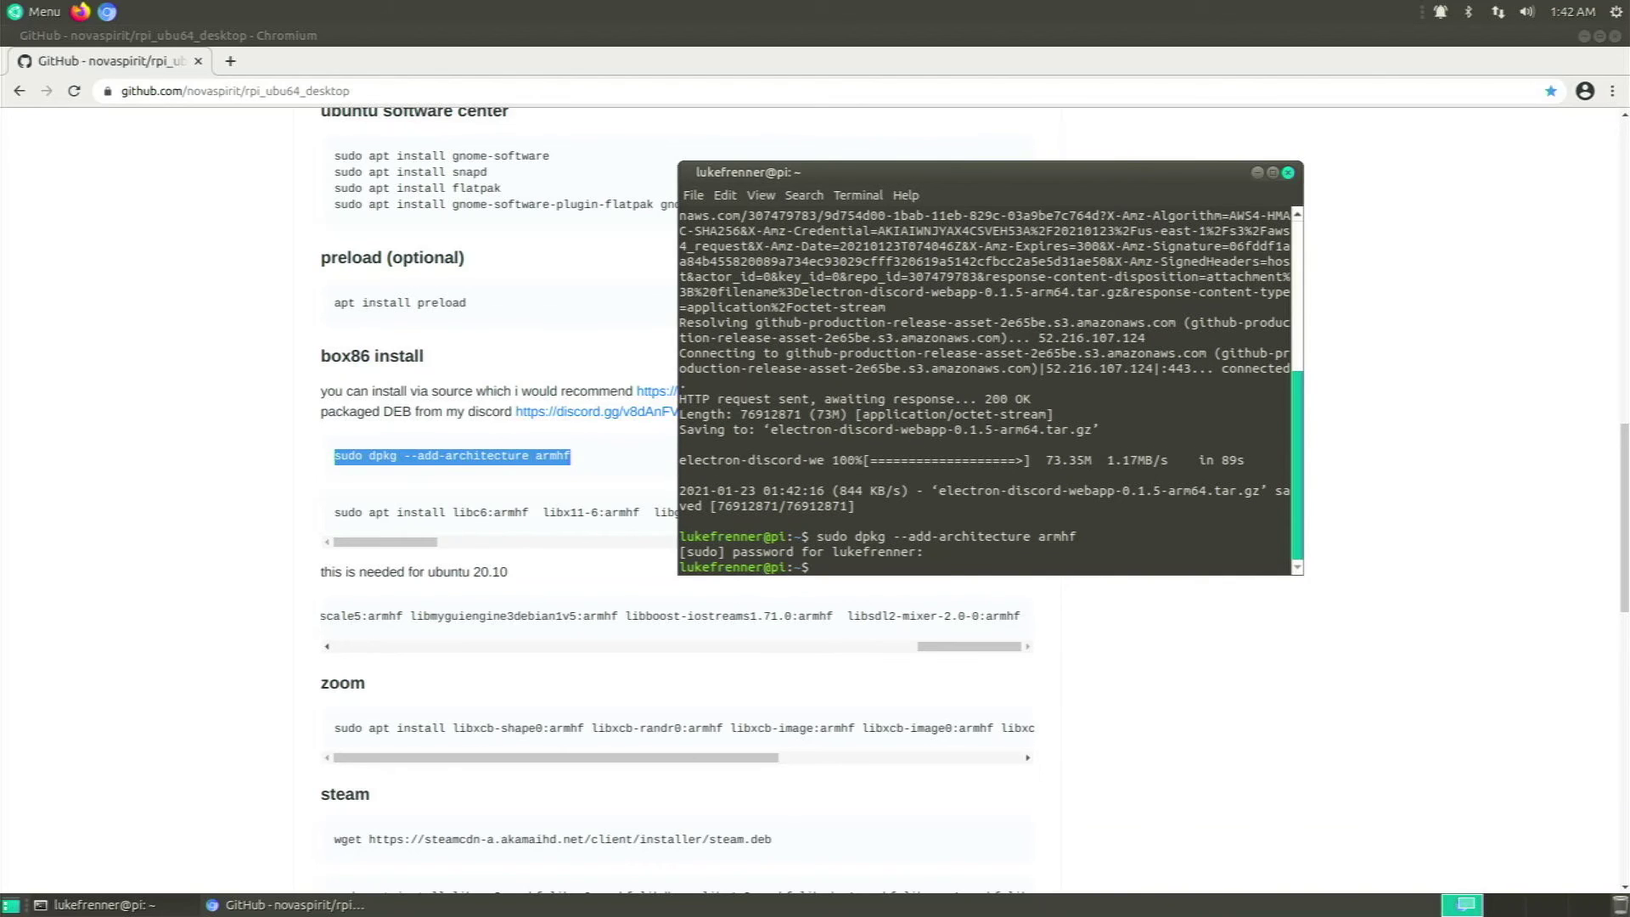
text(sudo apt update)
key(Return)
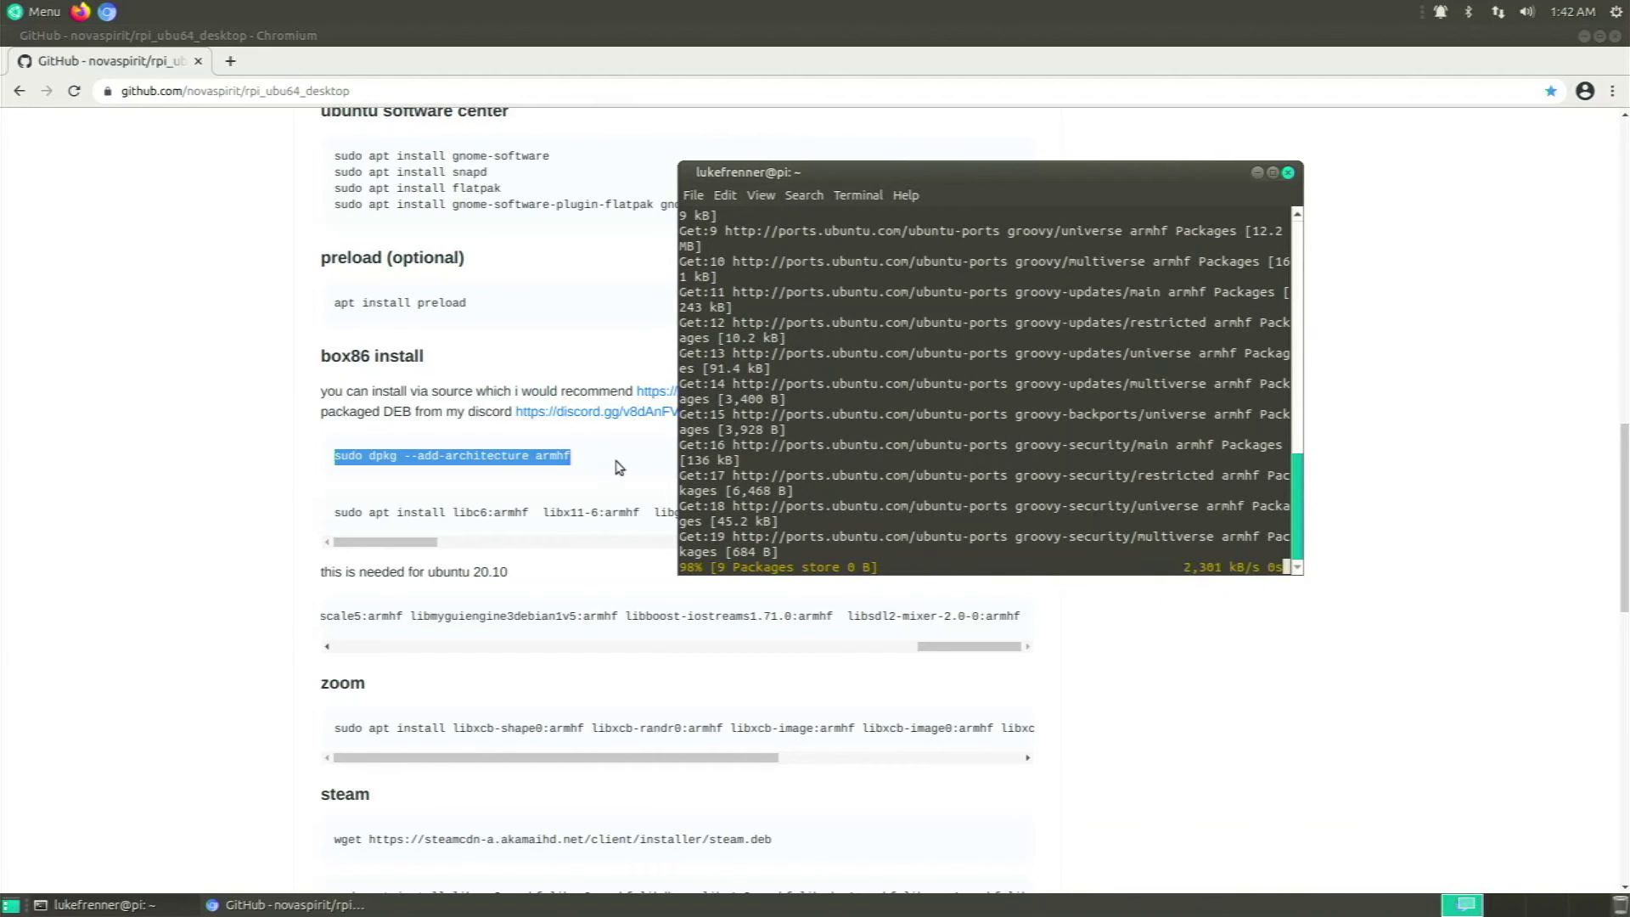
Copy the Ubuntu 20.10 armhf library install command from the GitHub guide
click(386, 509)
drag(327, 512, 1060, 528)
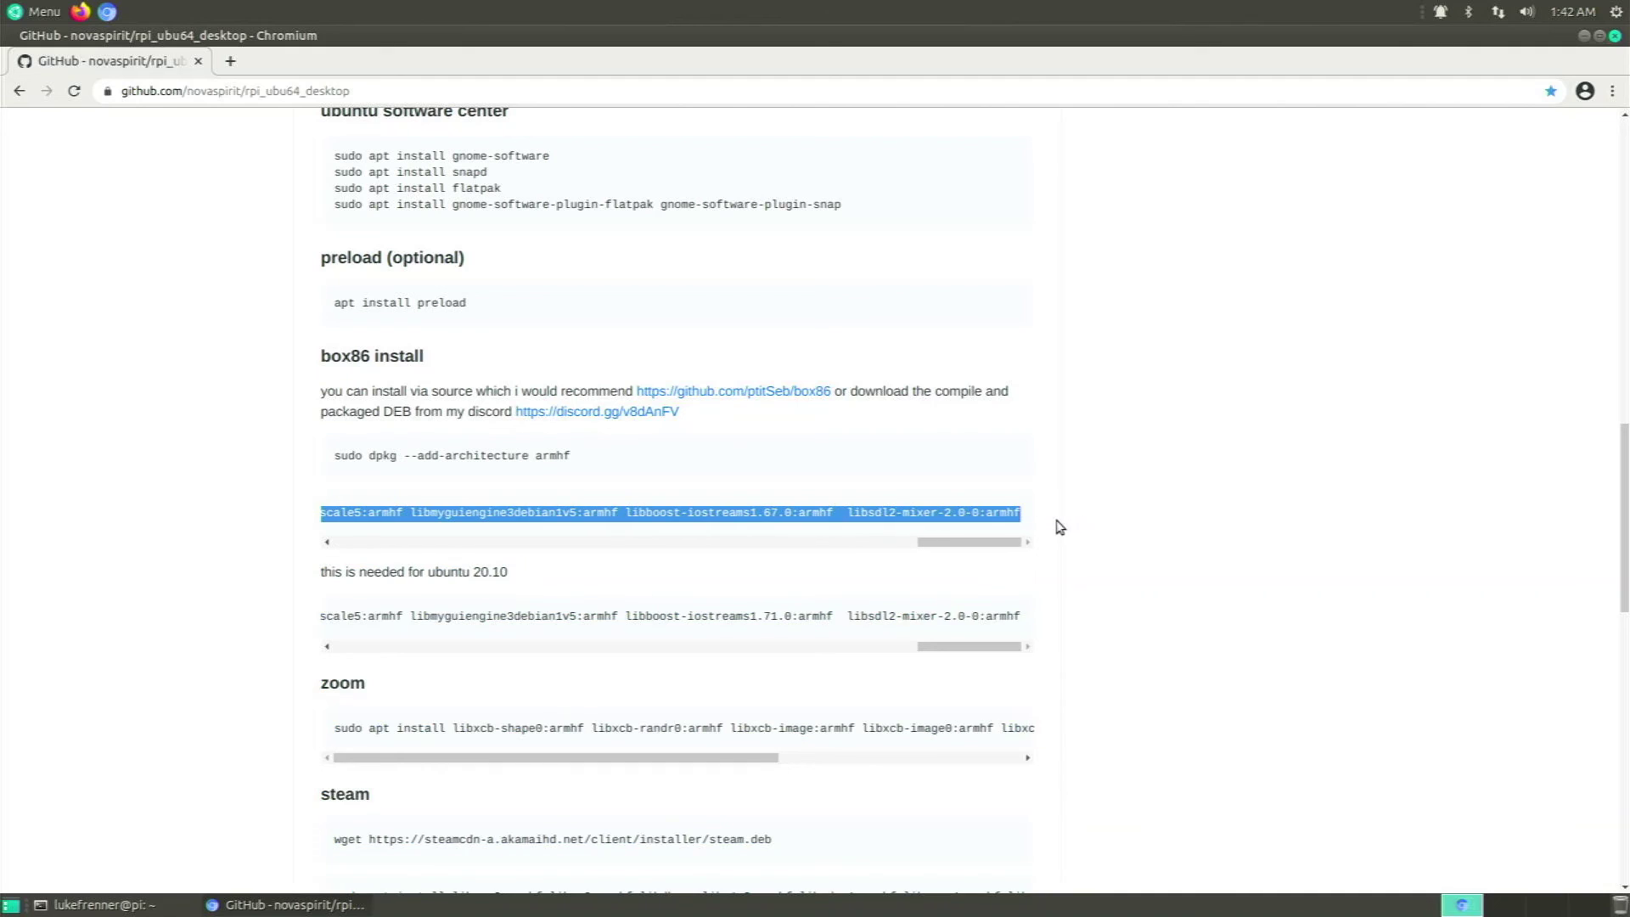
right_click(979, 521)
click(675, 586)
drag(990, 646, 237, 656)
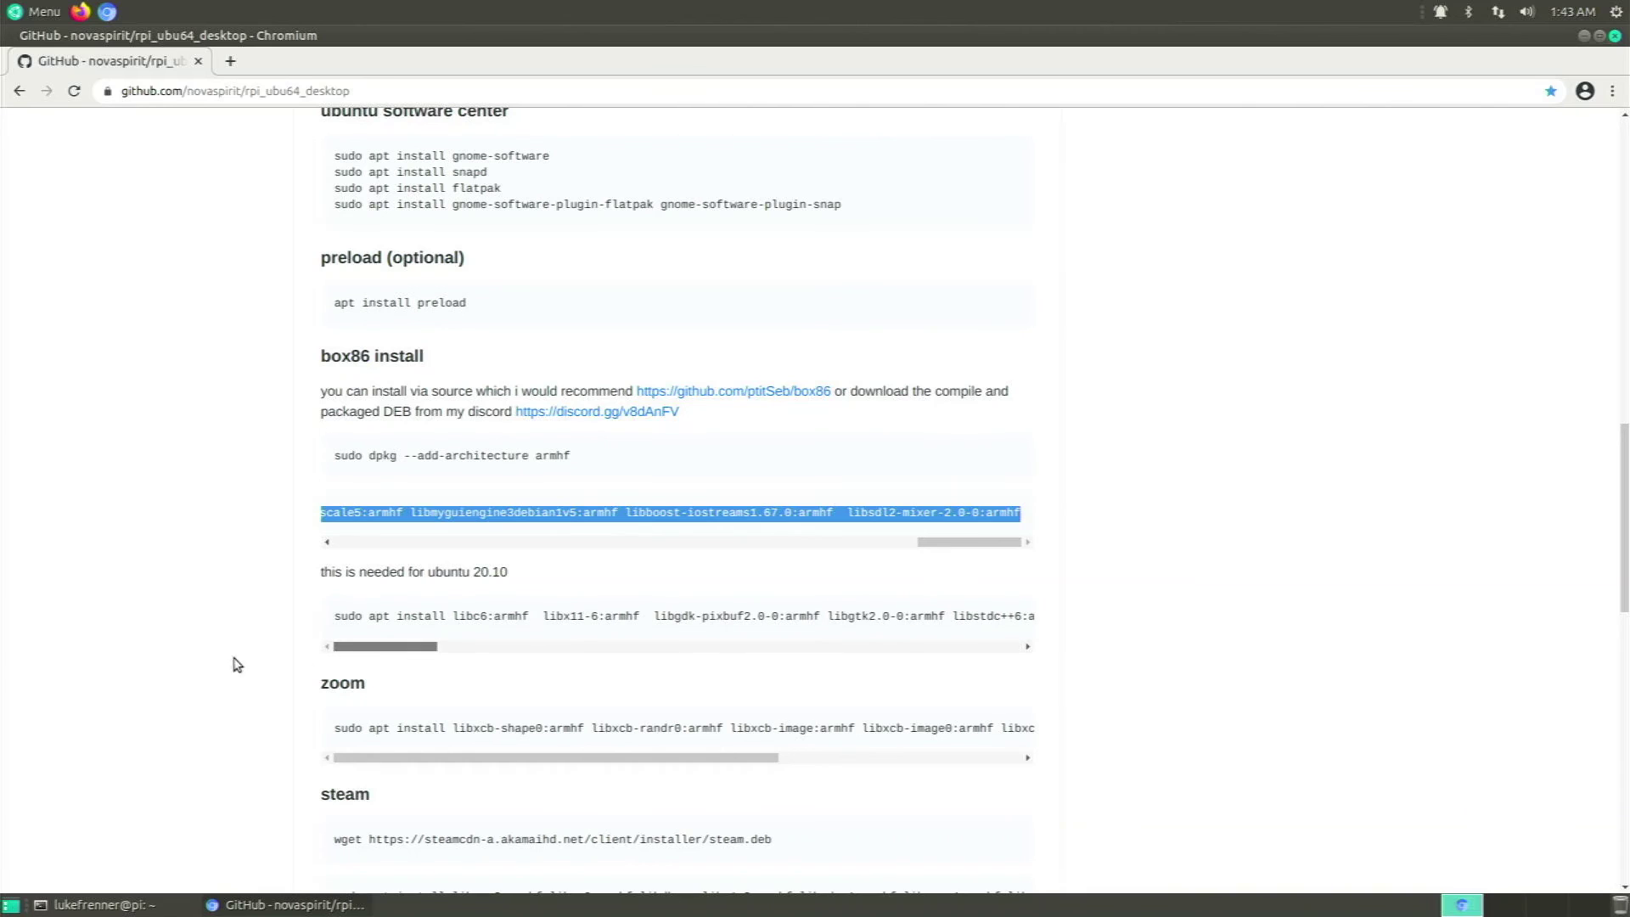
click(242, 636)
drag(336, 616, 830, 618)
click(942, 613)
drag(943, 613, 1067, 631)
right_click(1002, 613)
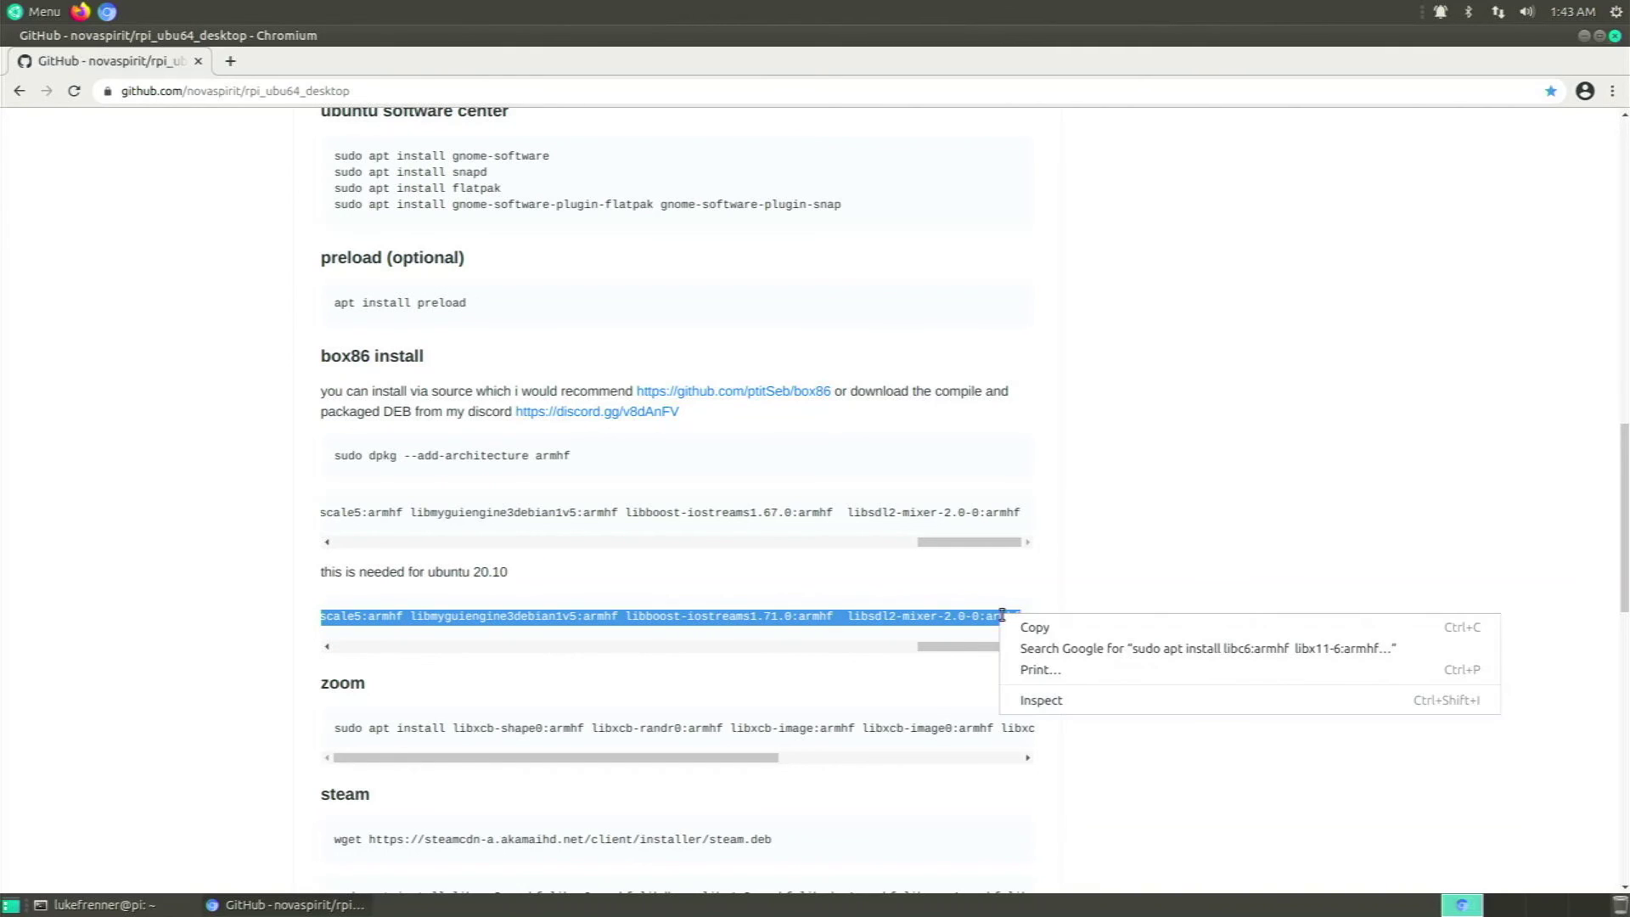
click(1034, 627)
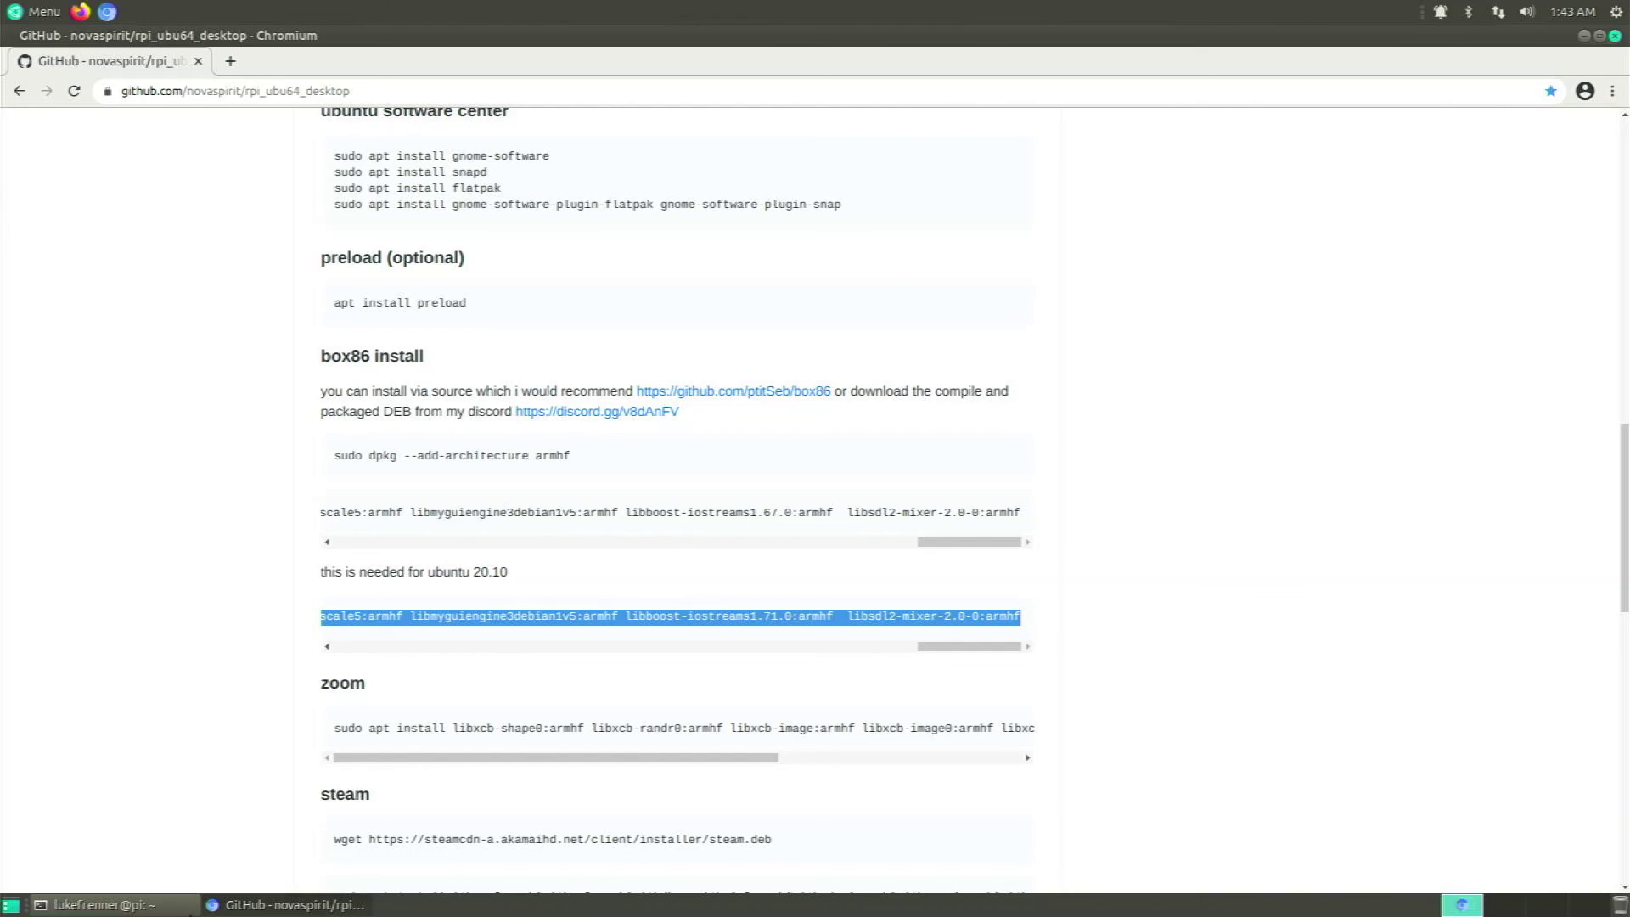
Paste and run the armhf library install in the terminal, confirm with y, then minimize Chromium
click(93, 904)
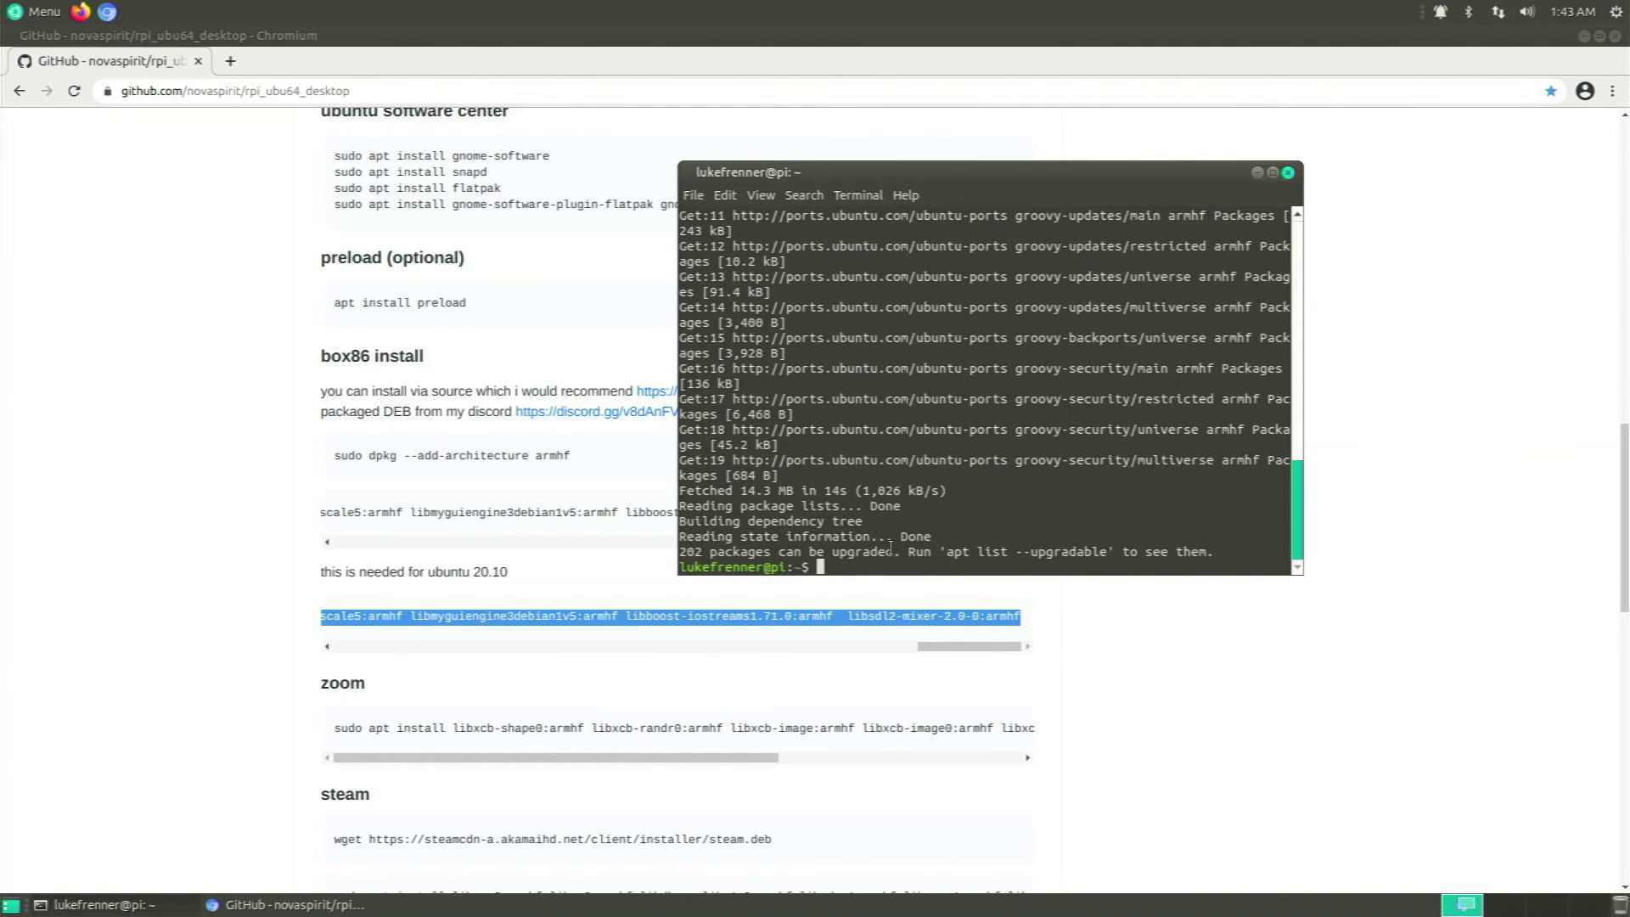
right_click(890, 550)
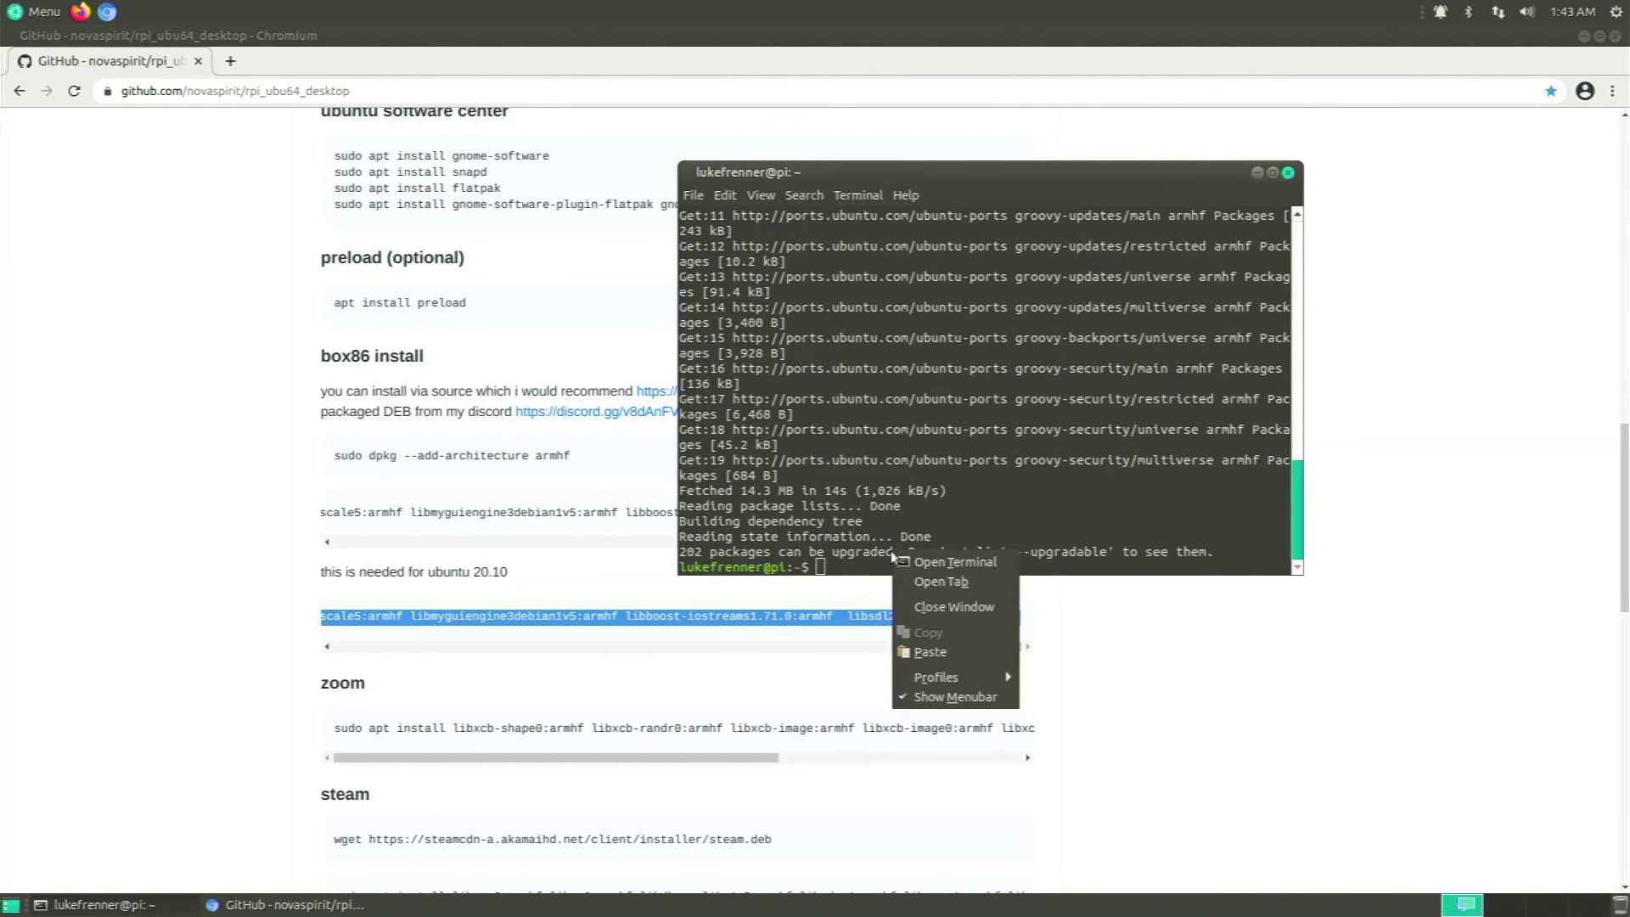
click(928, 651)
key(Return)
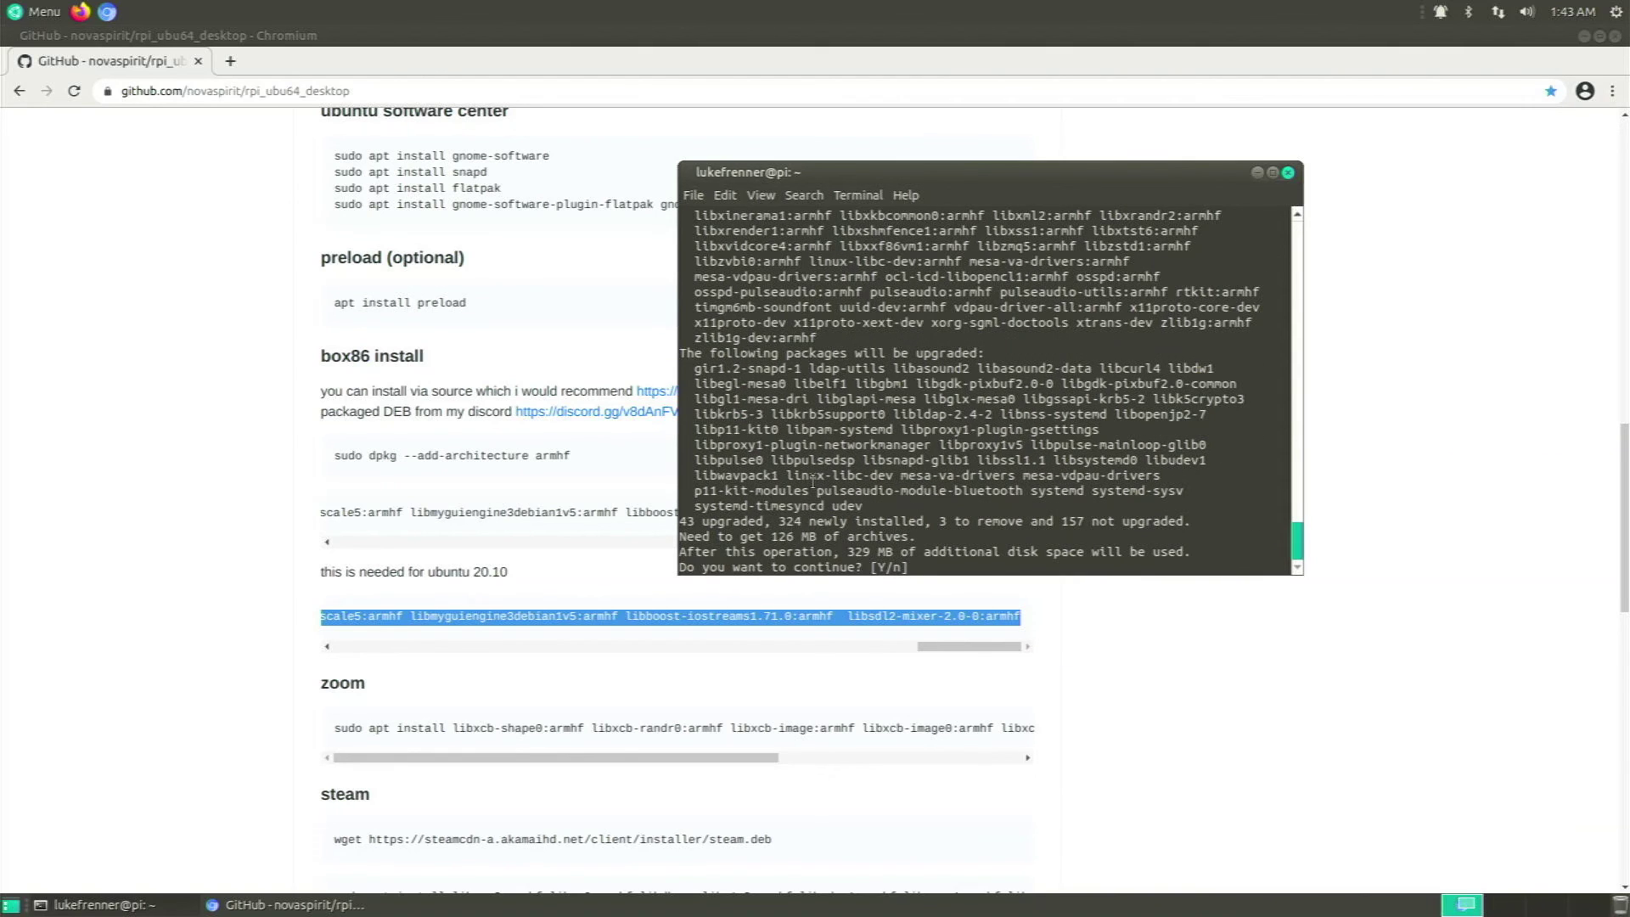
text(y)
key(Return)
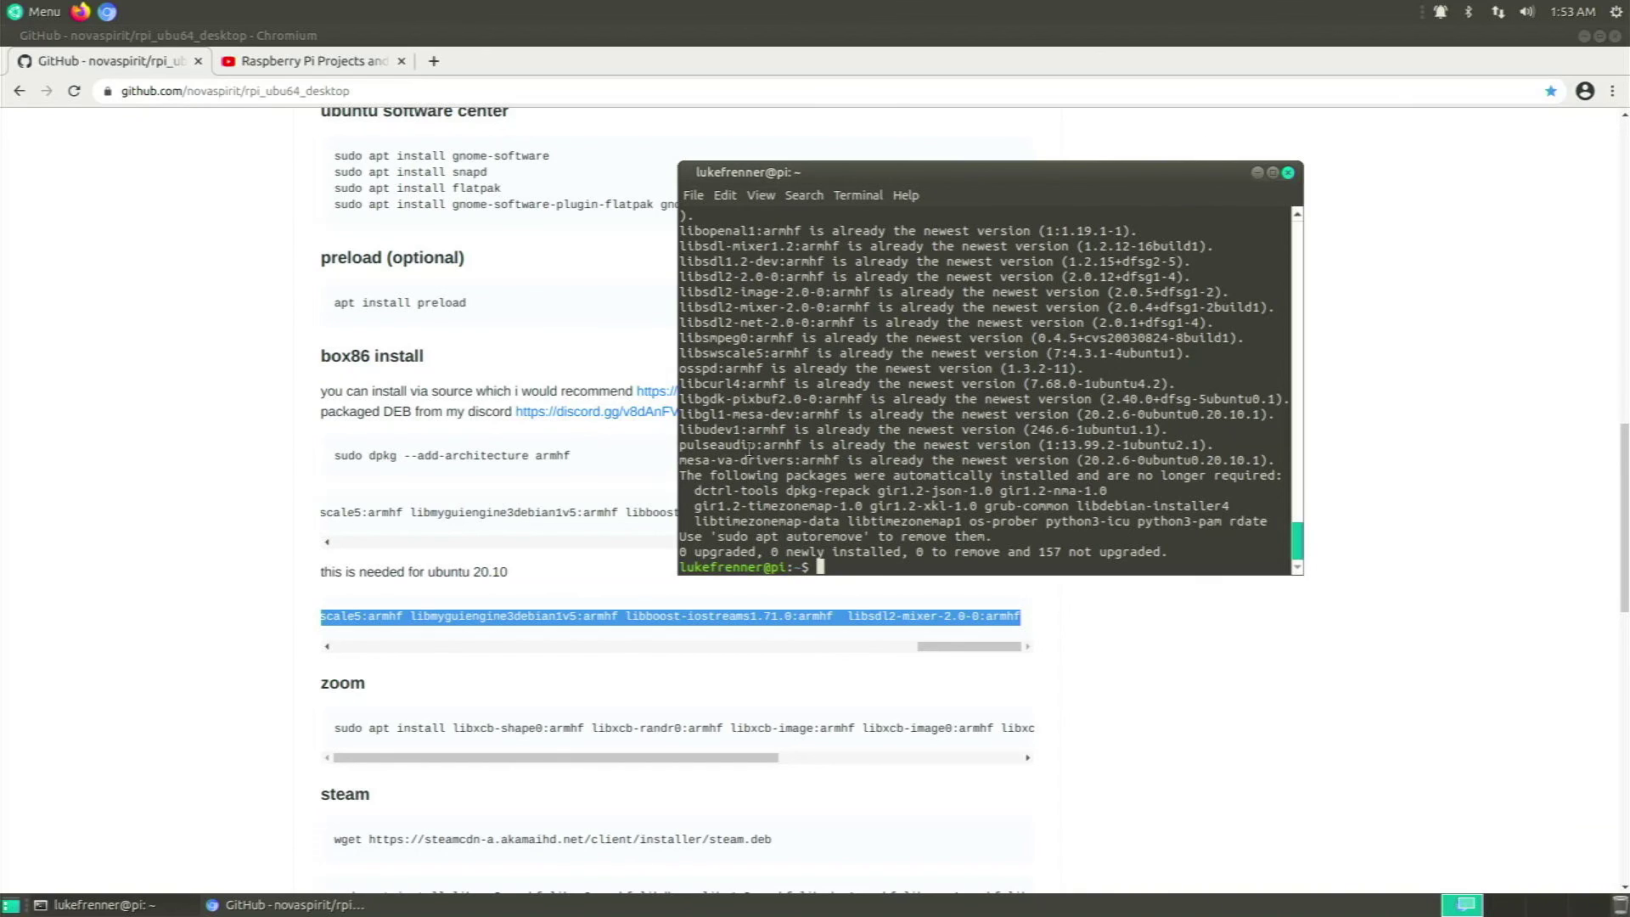
click(465, 458)
scroll(497, 484, down, 4)
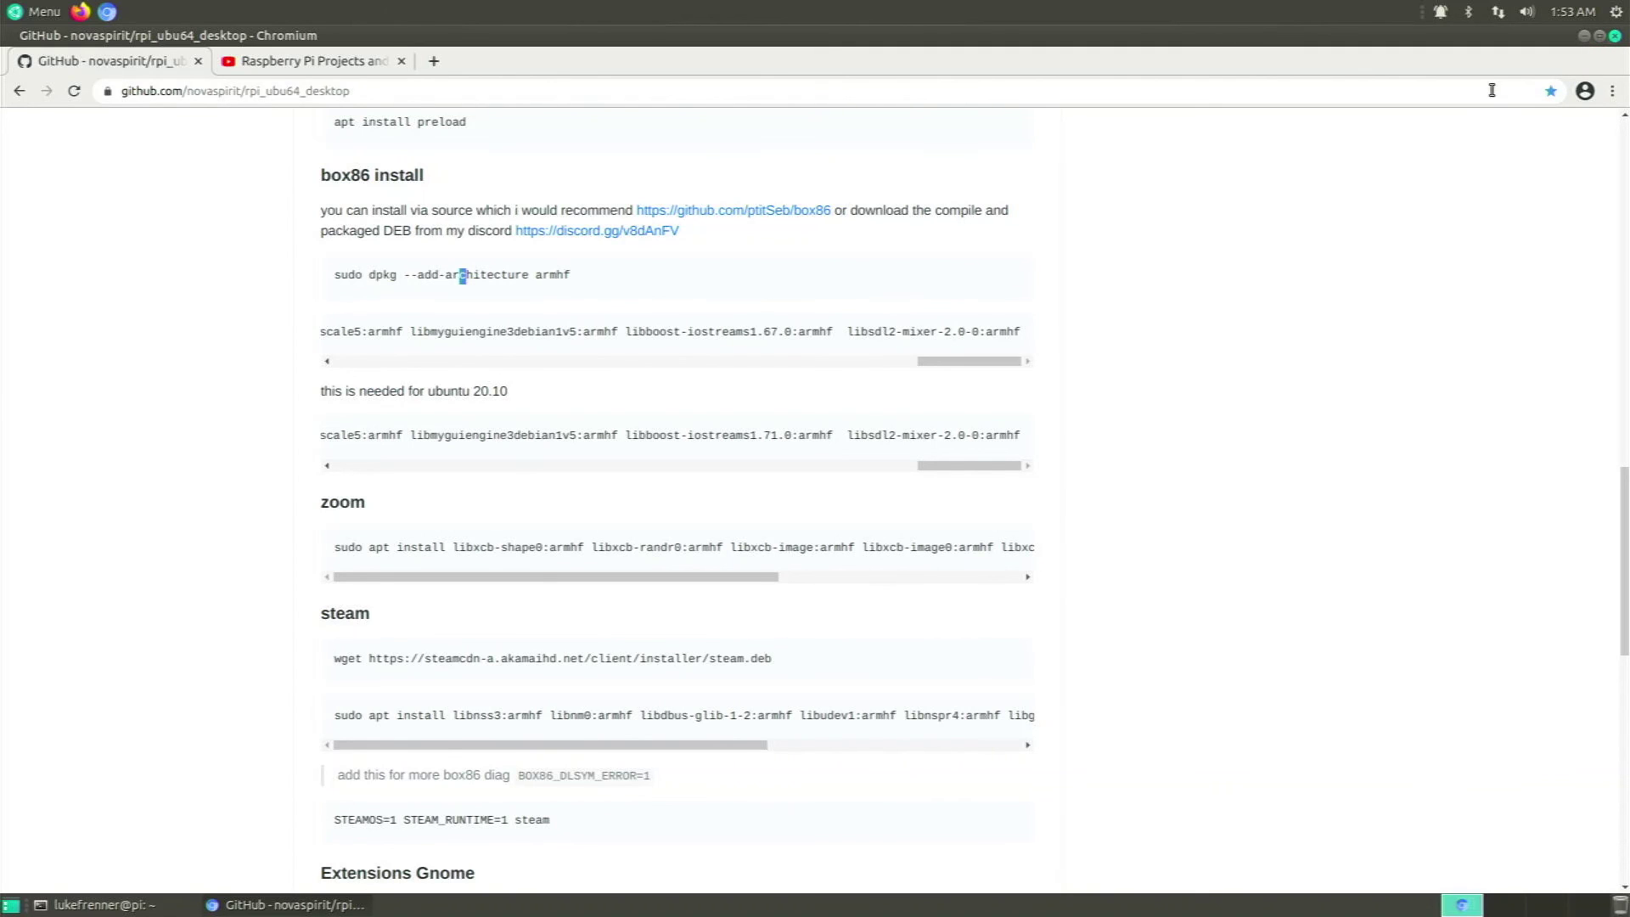
click(1584, 35)
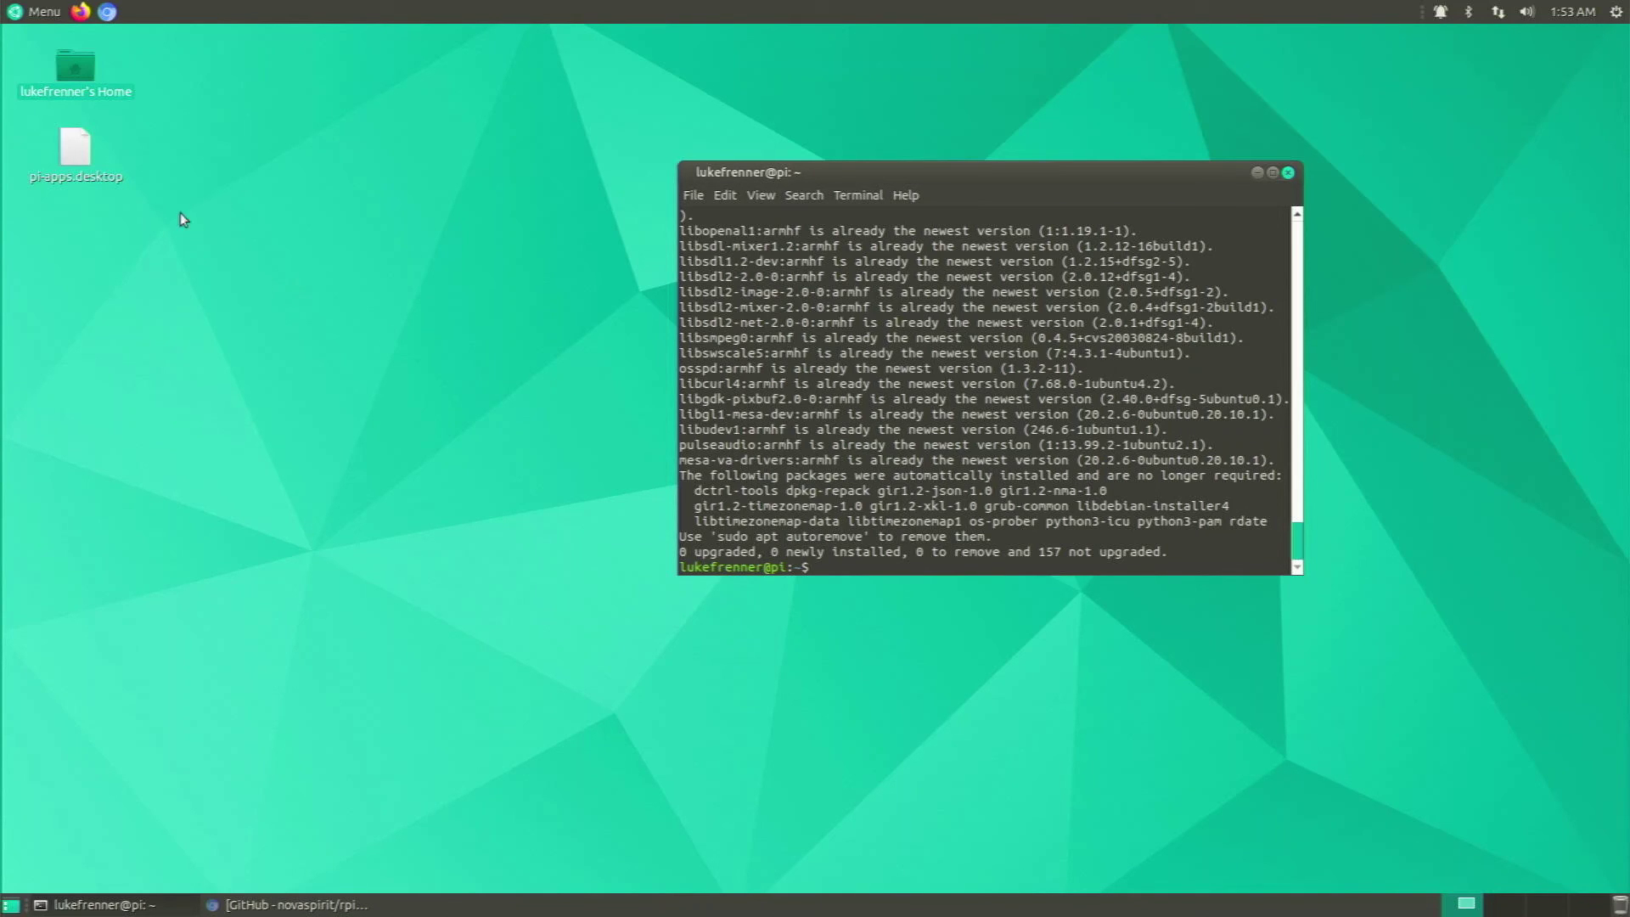
Open Home > pi-apps > apps > Box86 and run its install-32 script in the terminal
double_click(97, 100)
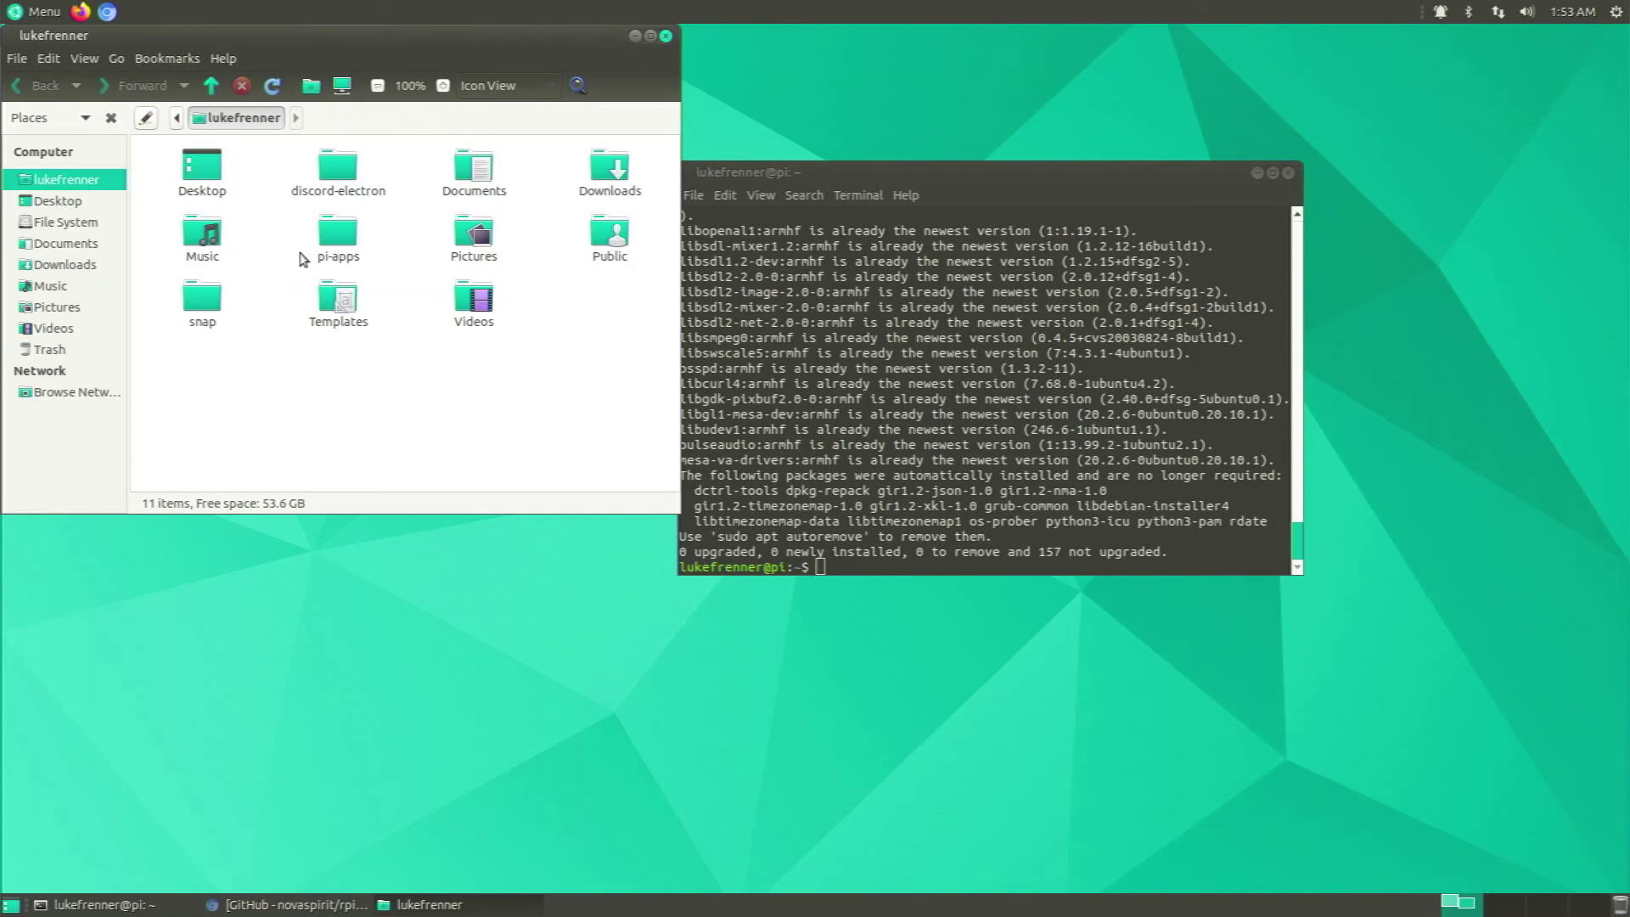
double_click(320, 249)
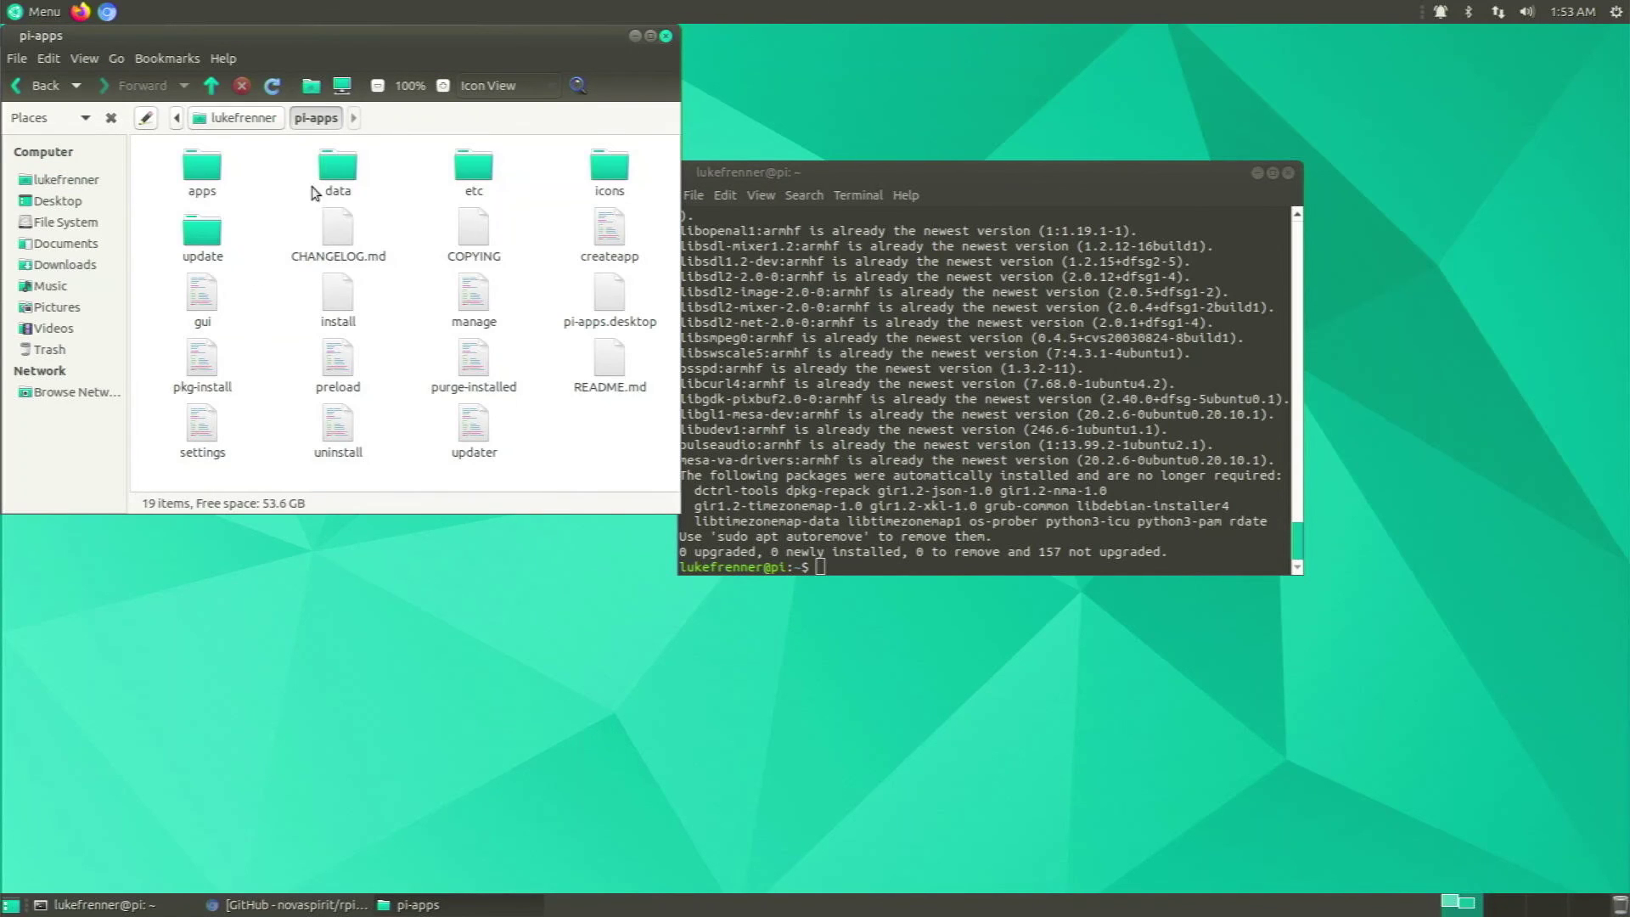
double_click(222, 170)
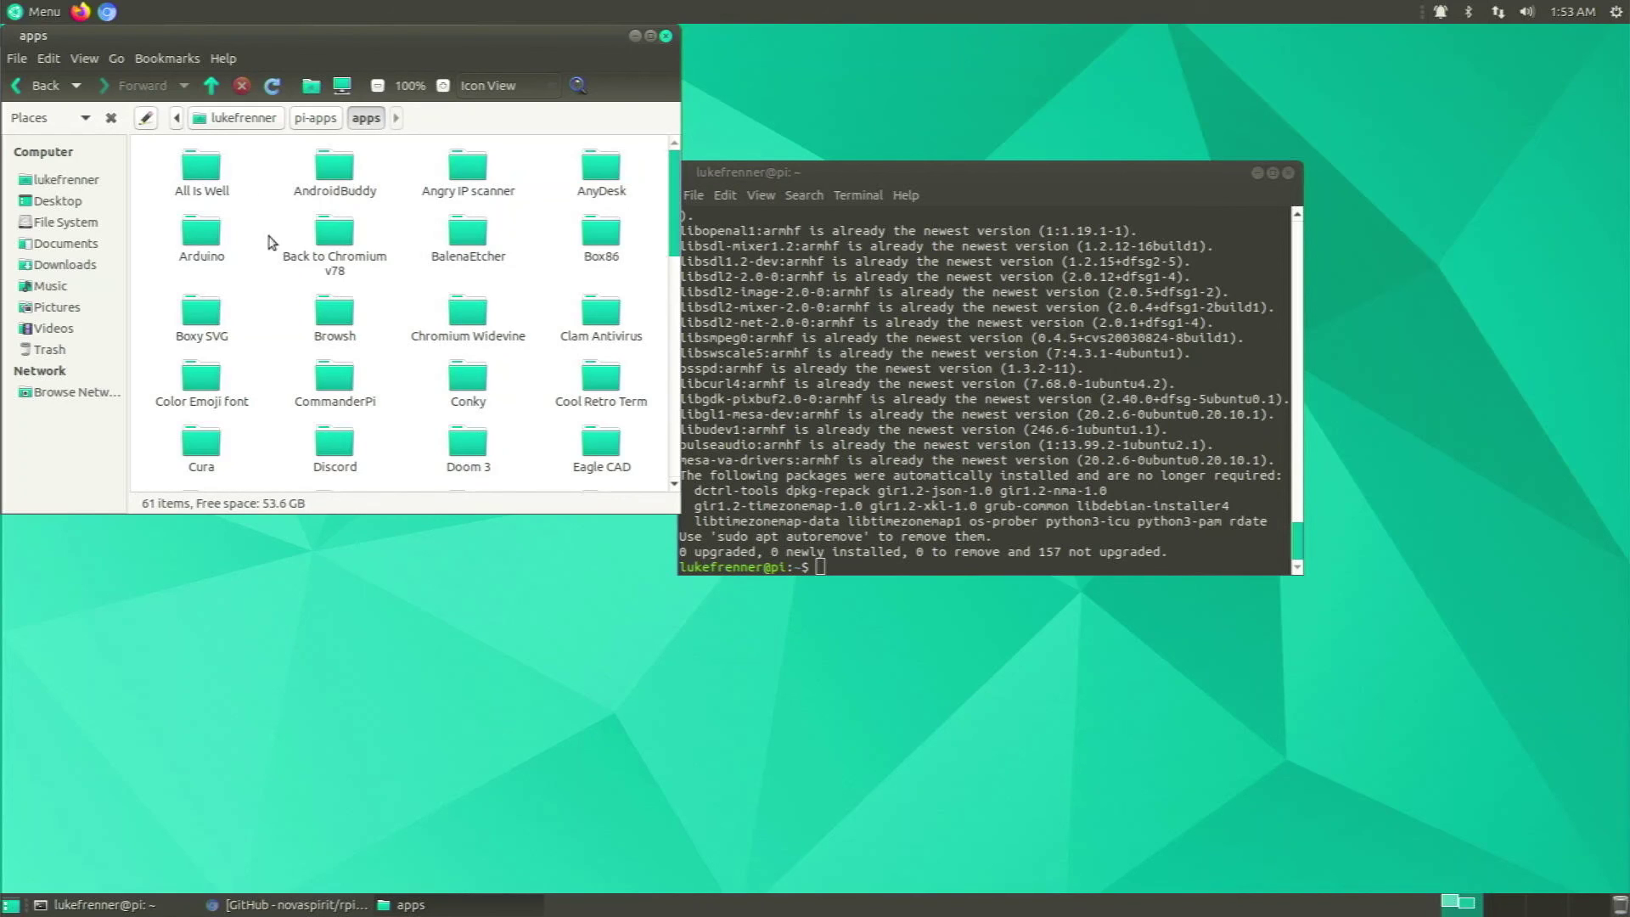
double_click(597, 244)
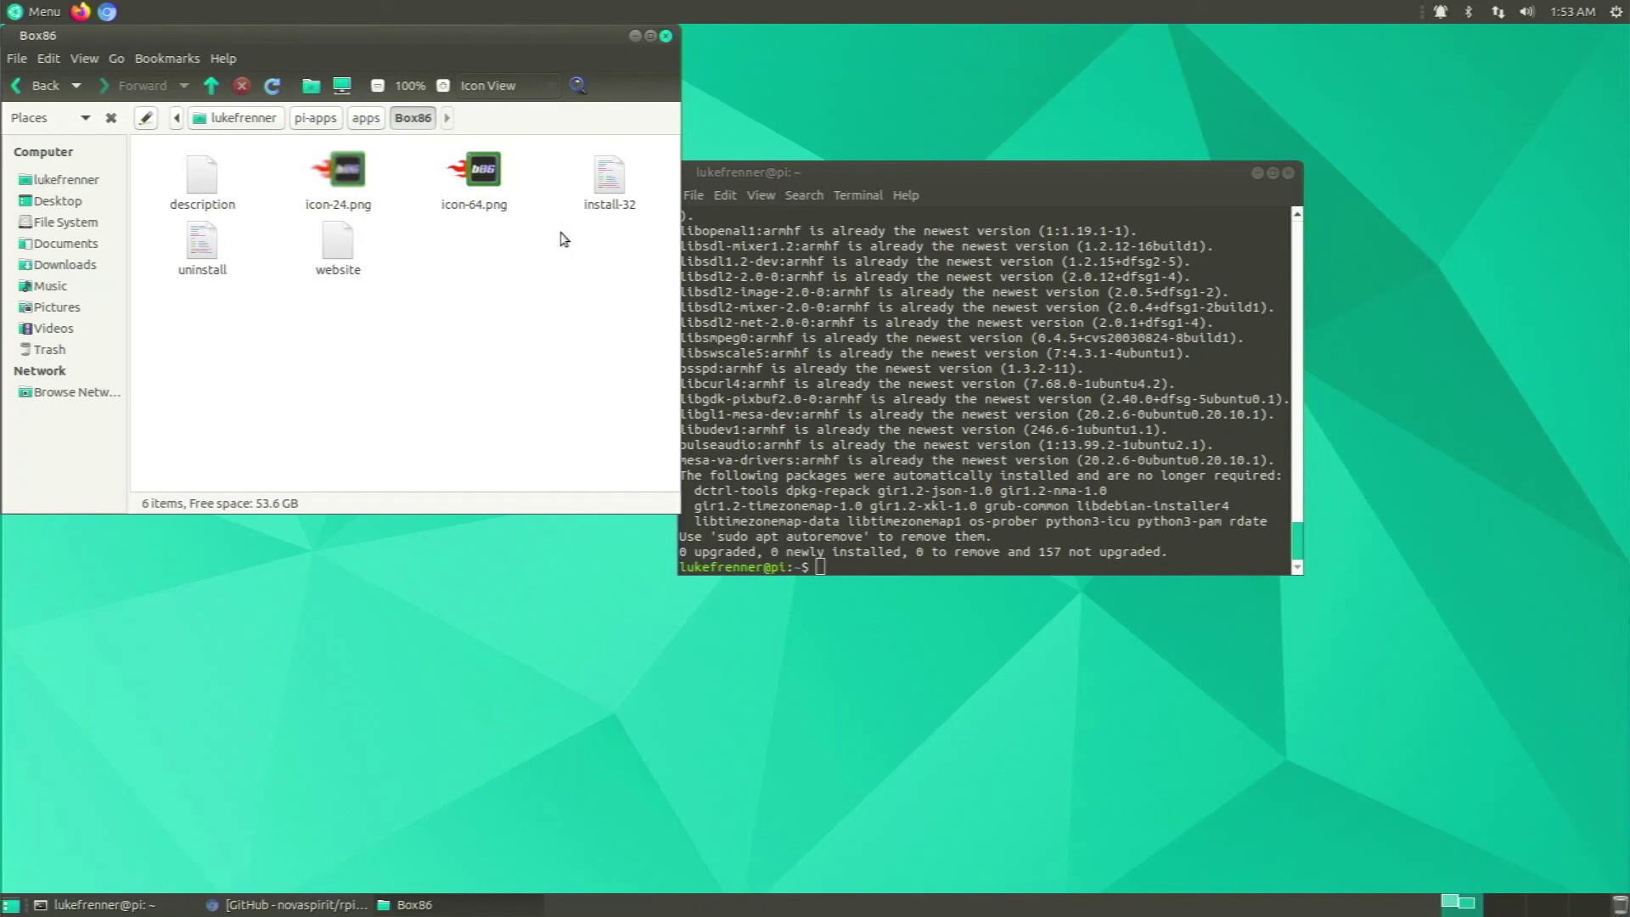
drag(593, 186, 846, 378)
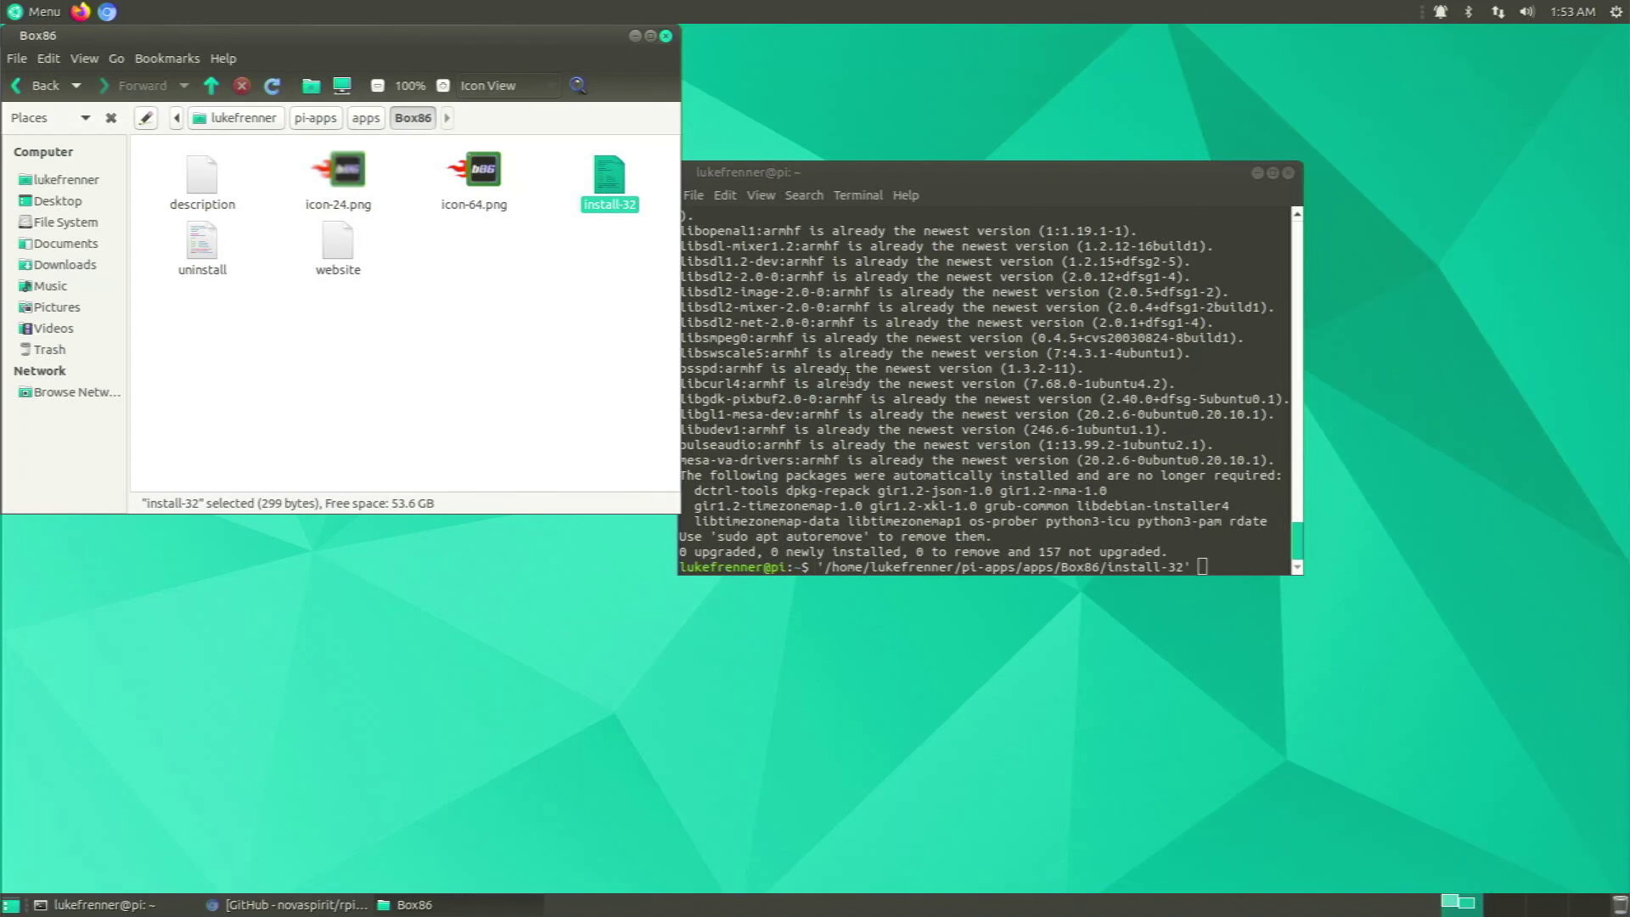
click(972, 444)
key(Return)
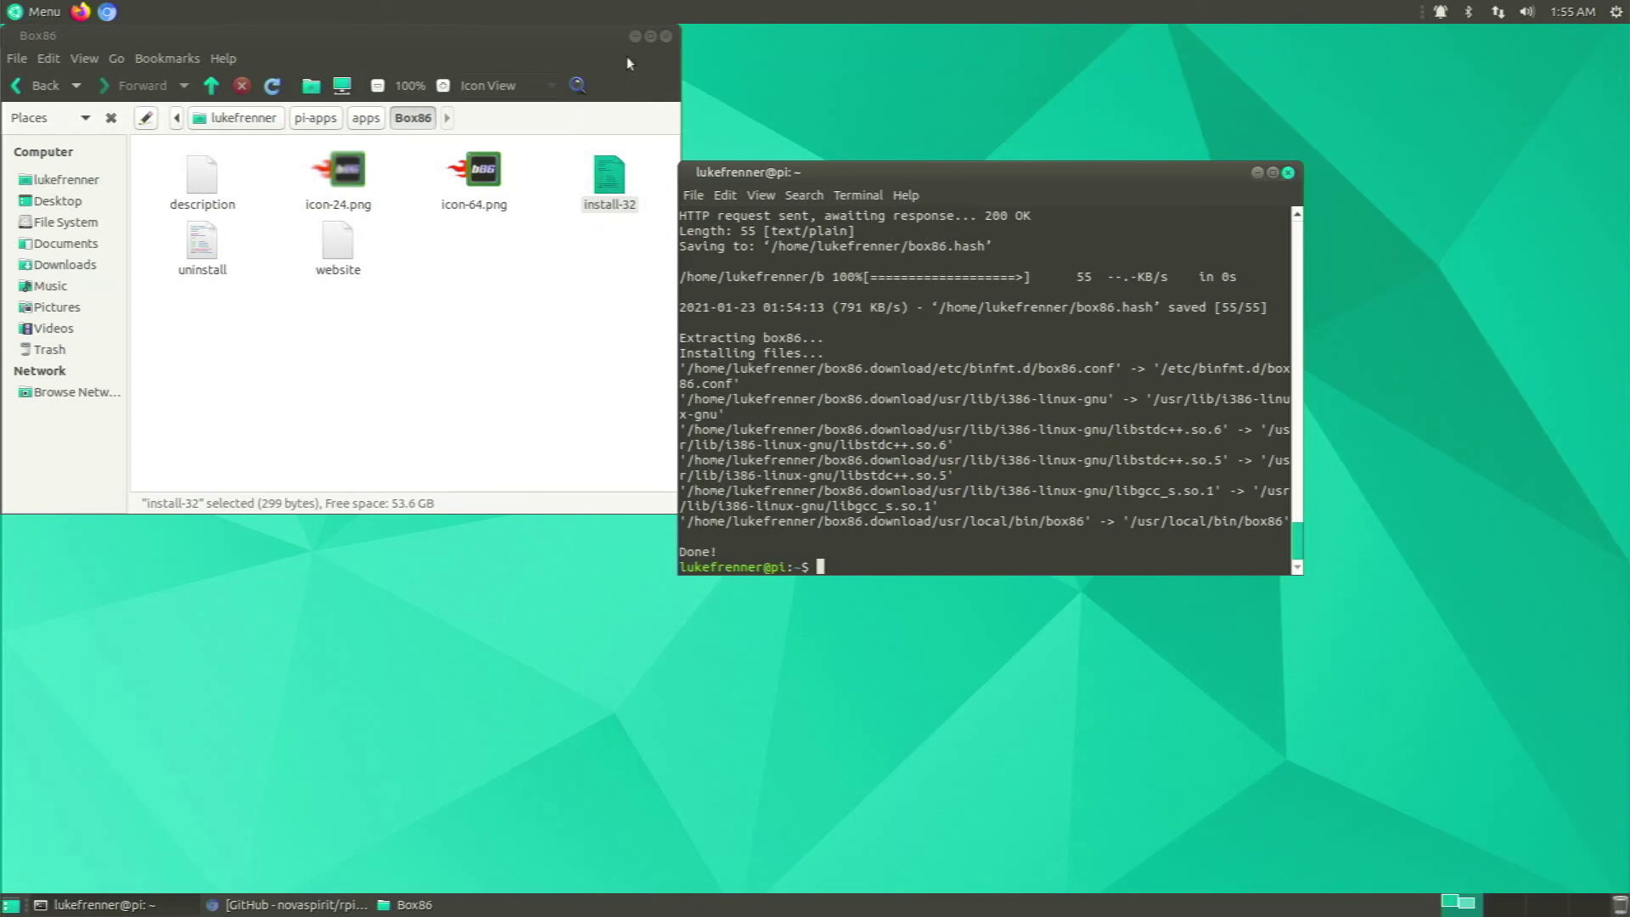
Close Caja, run 'box86' and review its v0.2.1 help output
click(666, 36)
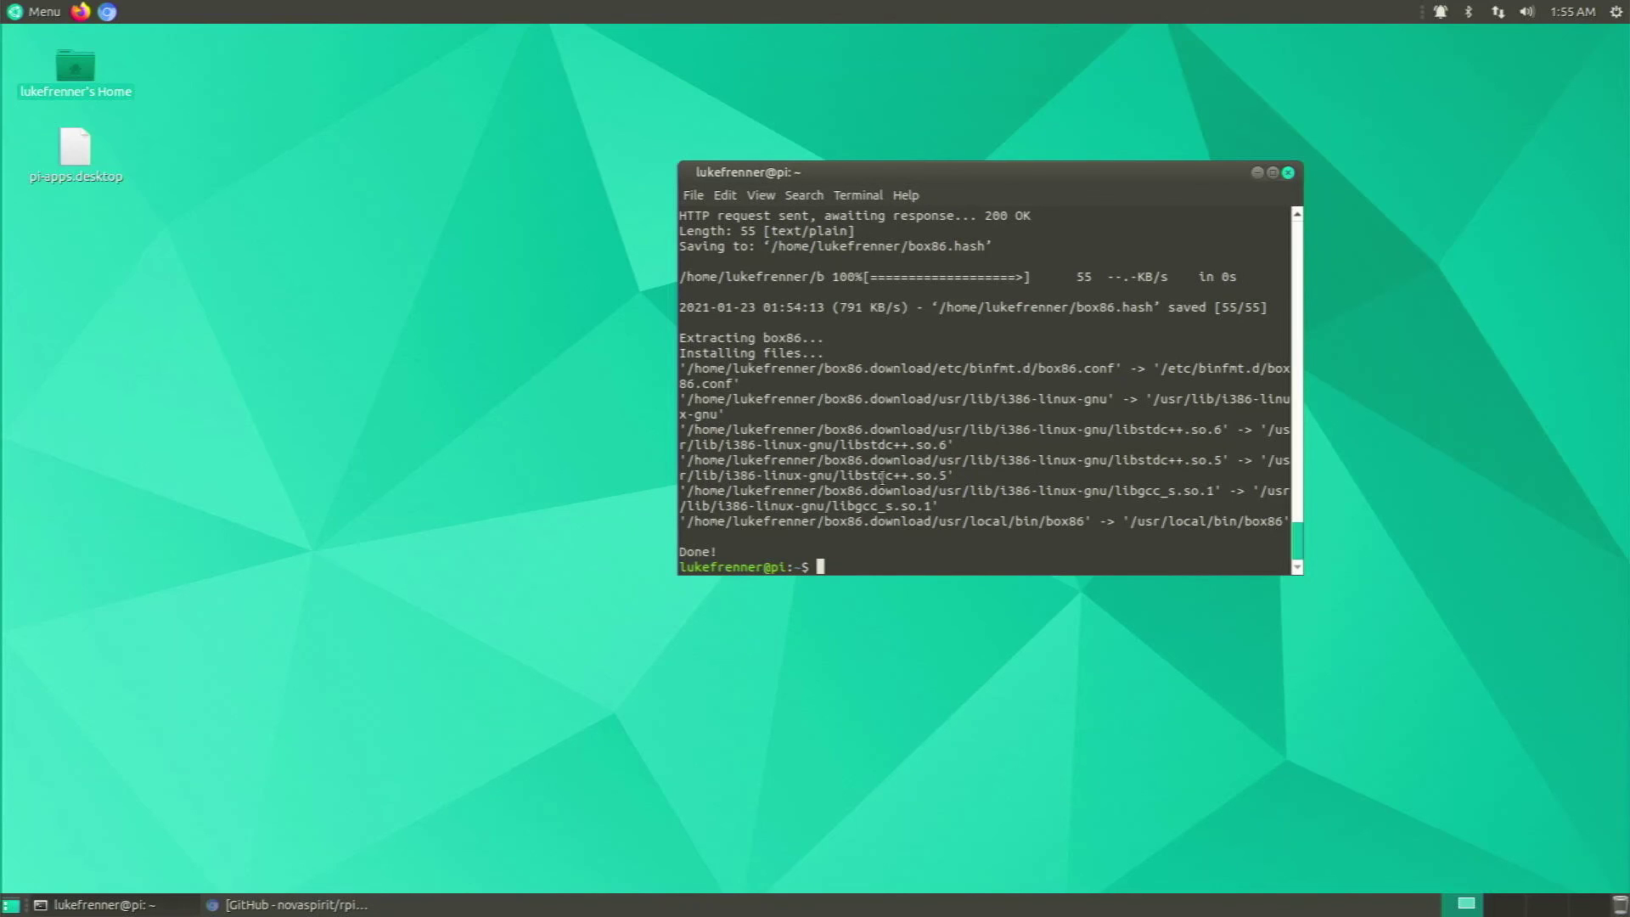
text(box86)
key(Return)
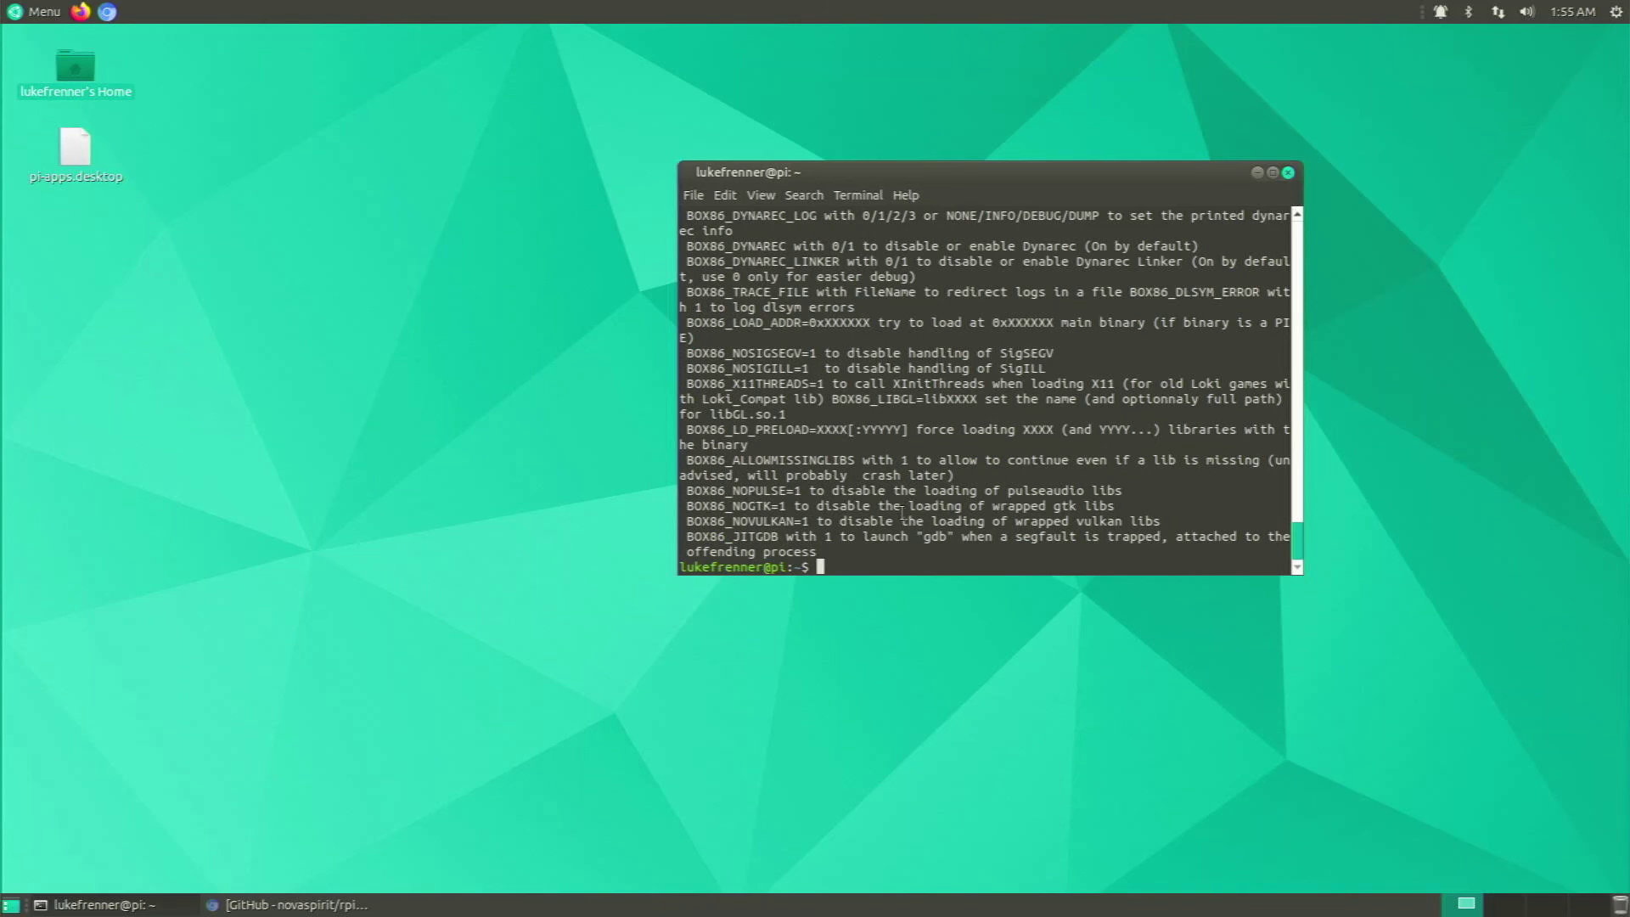
scroll(899, 488, up, 5)
scroll(885, 446, down, 2)
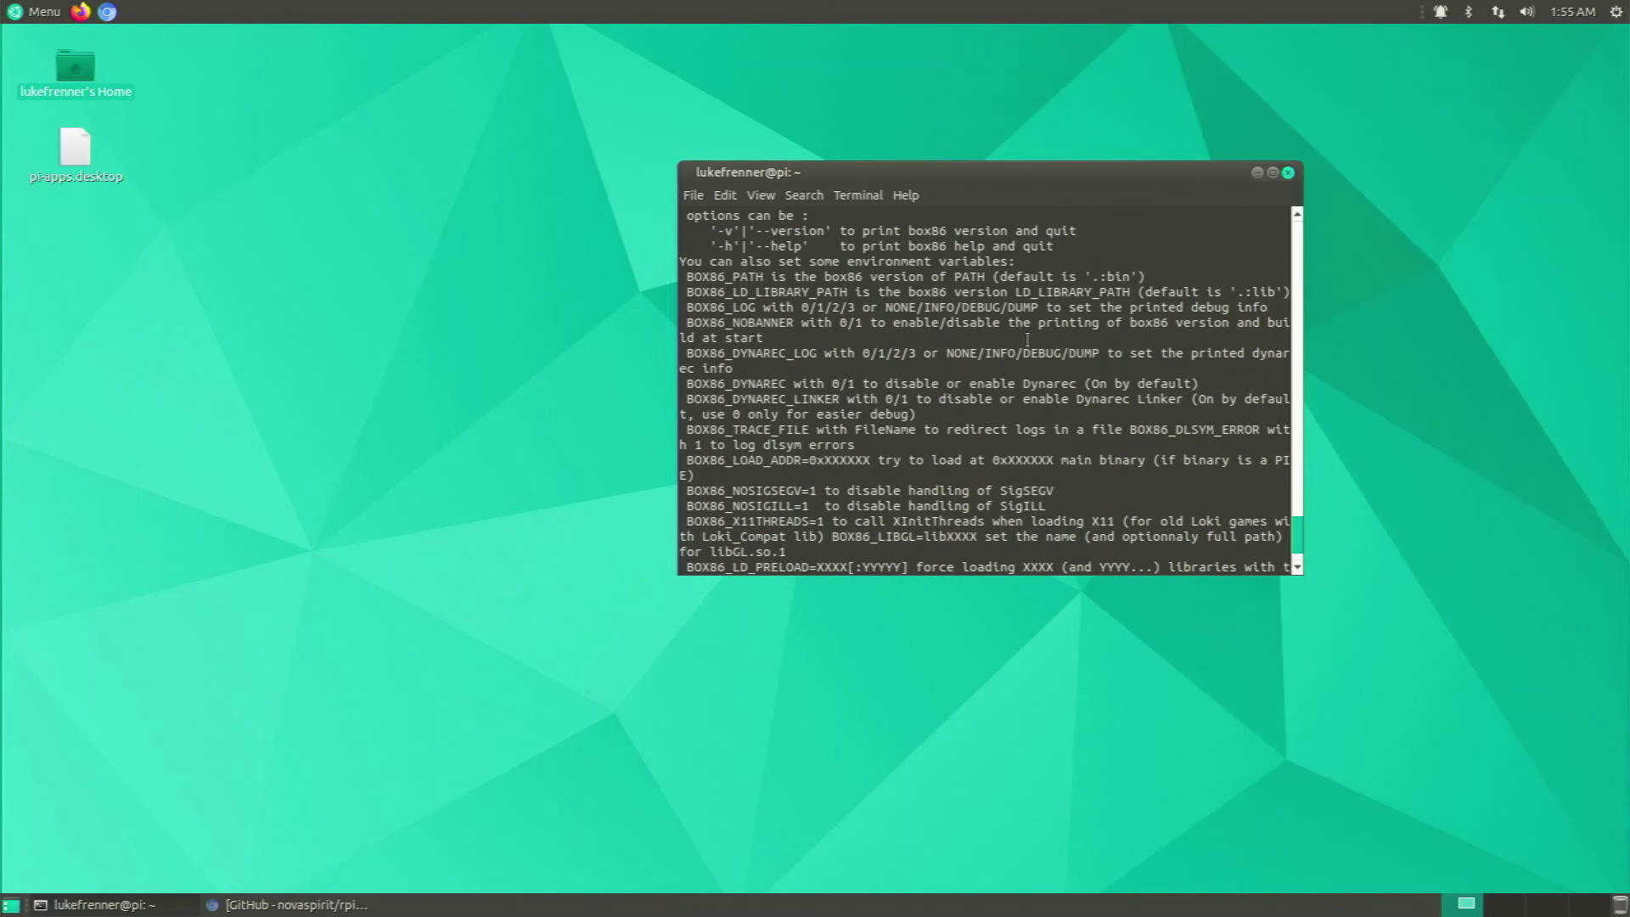
scroll(1027, 339, down, 3)
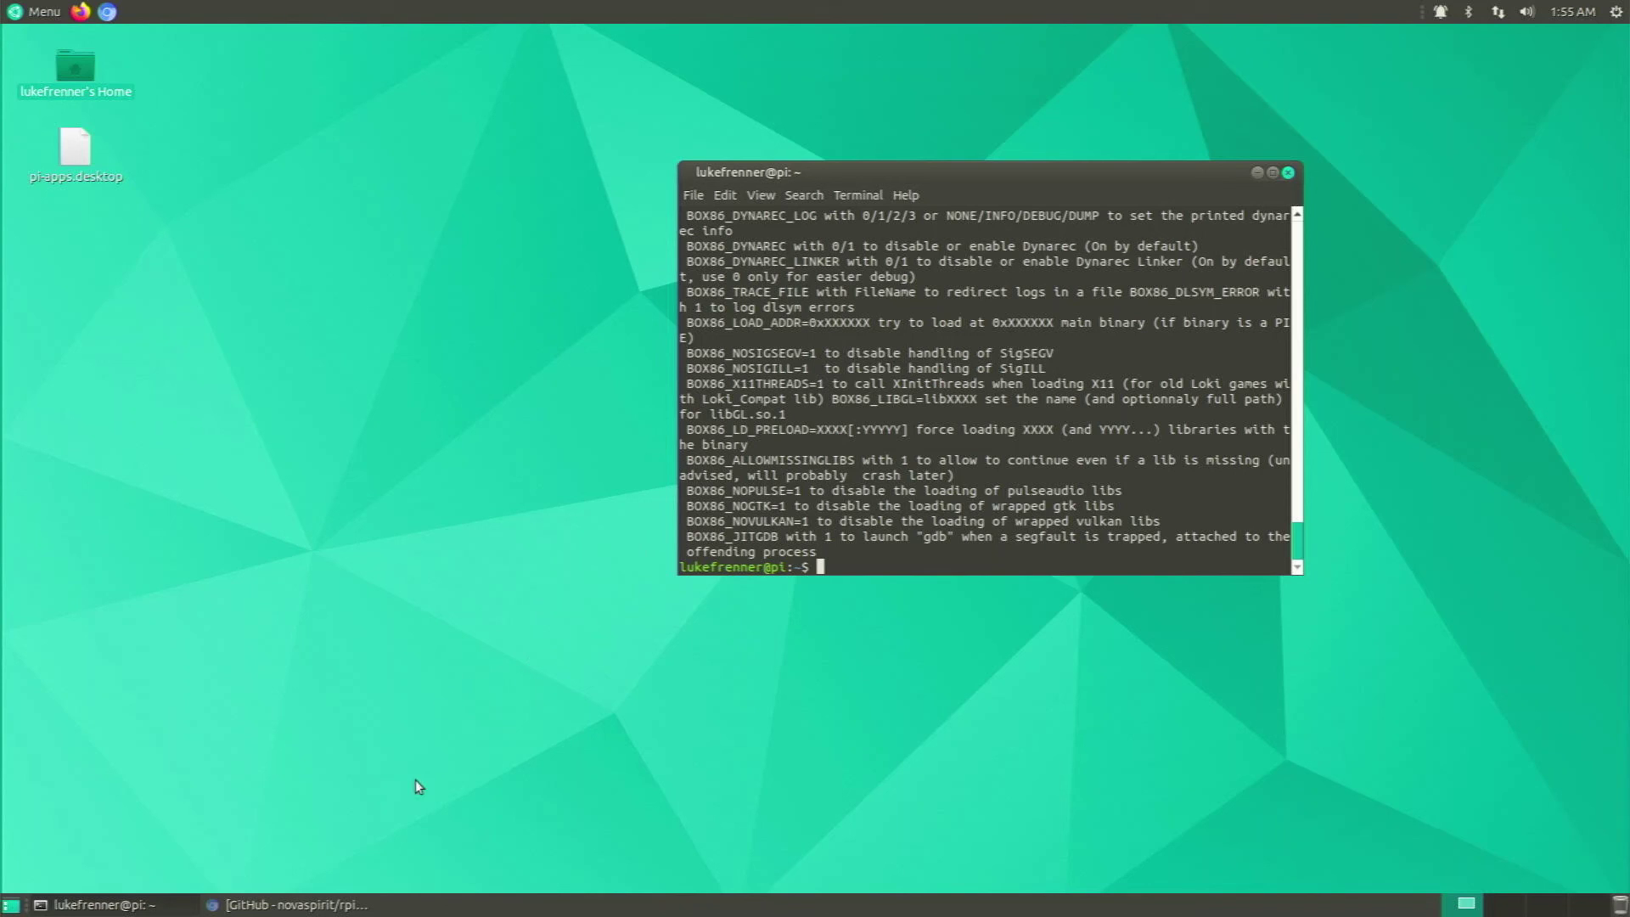
Close Chromium and the terminal, leaving the bare teal desktop
click(288, 904)
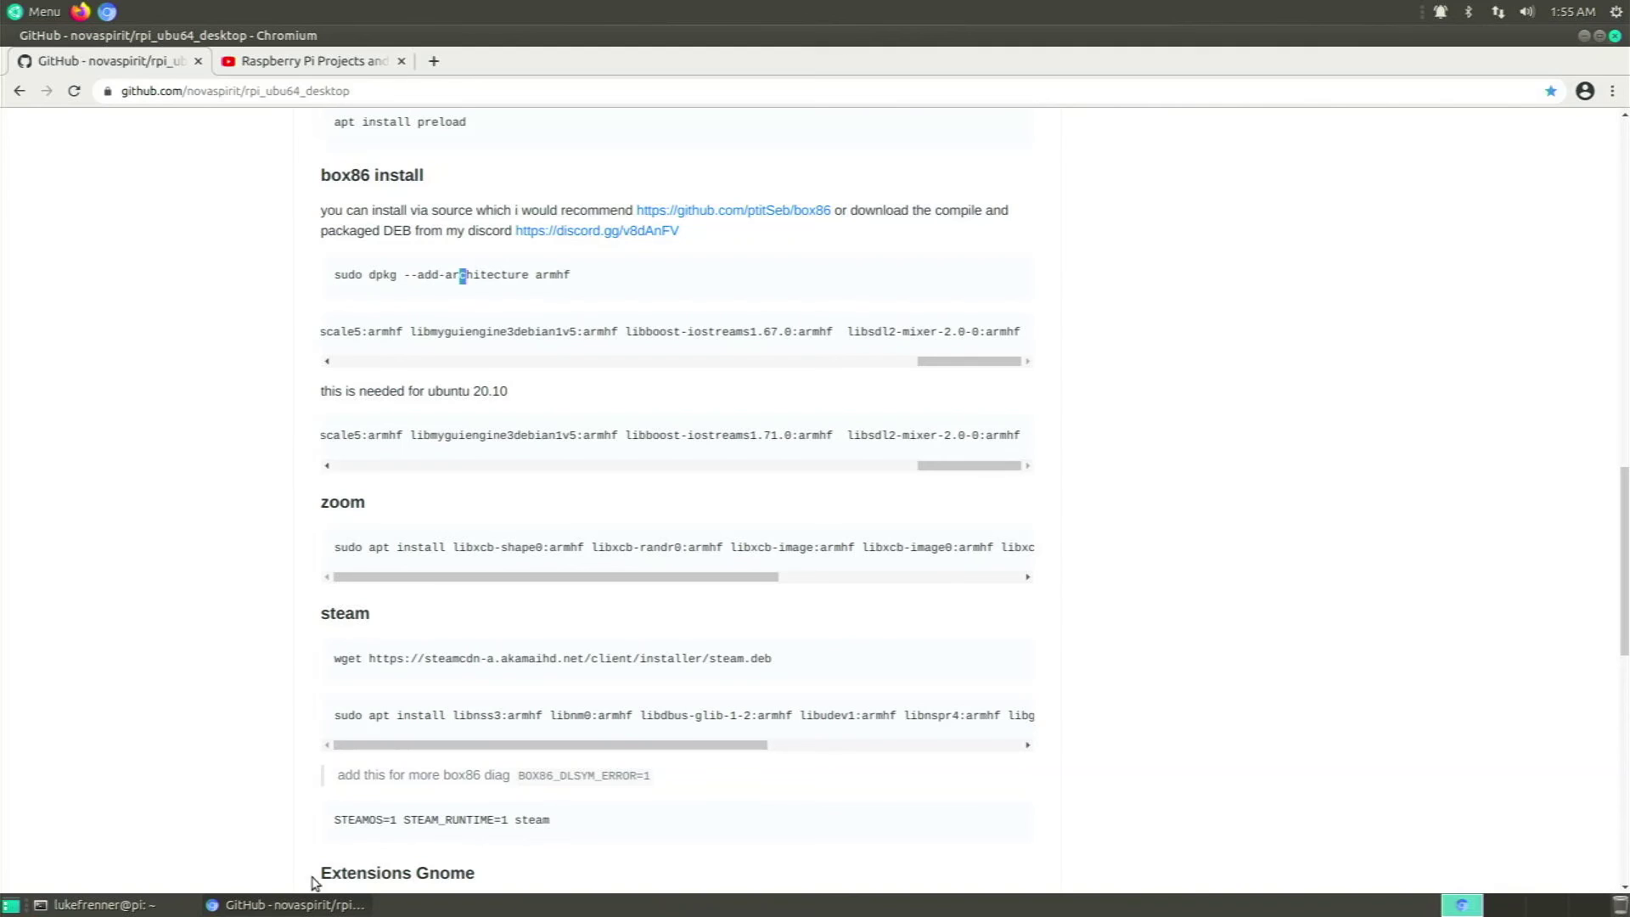
click(322, 60)
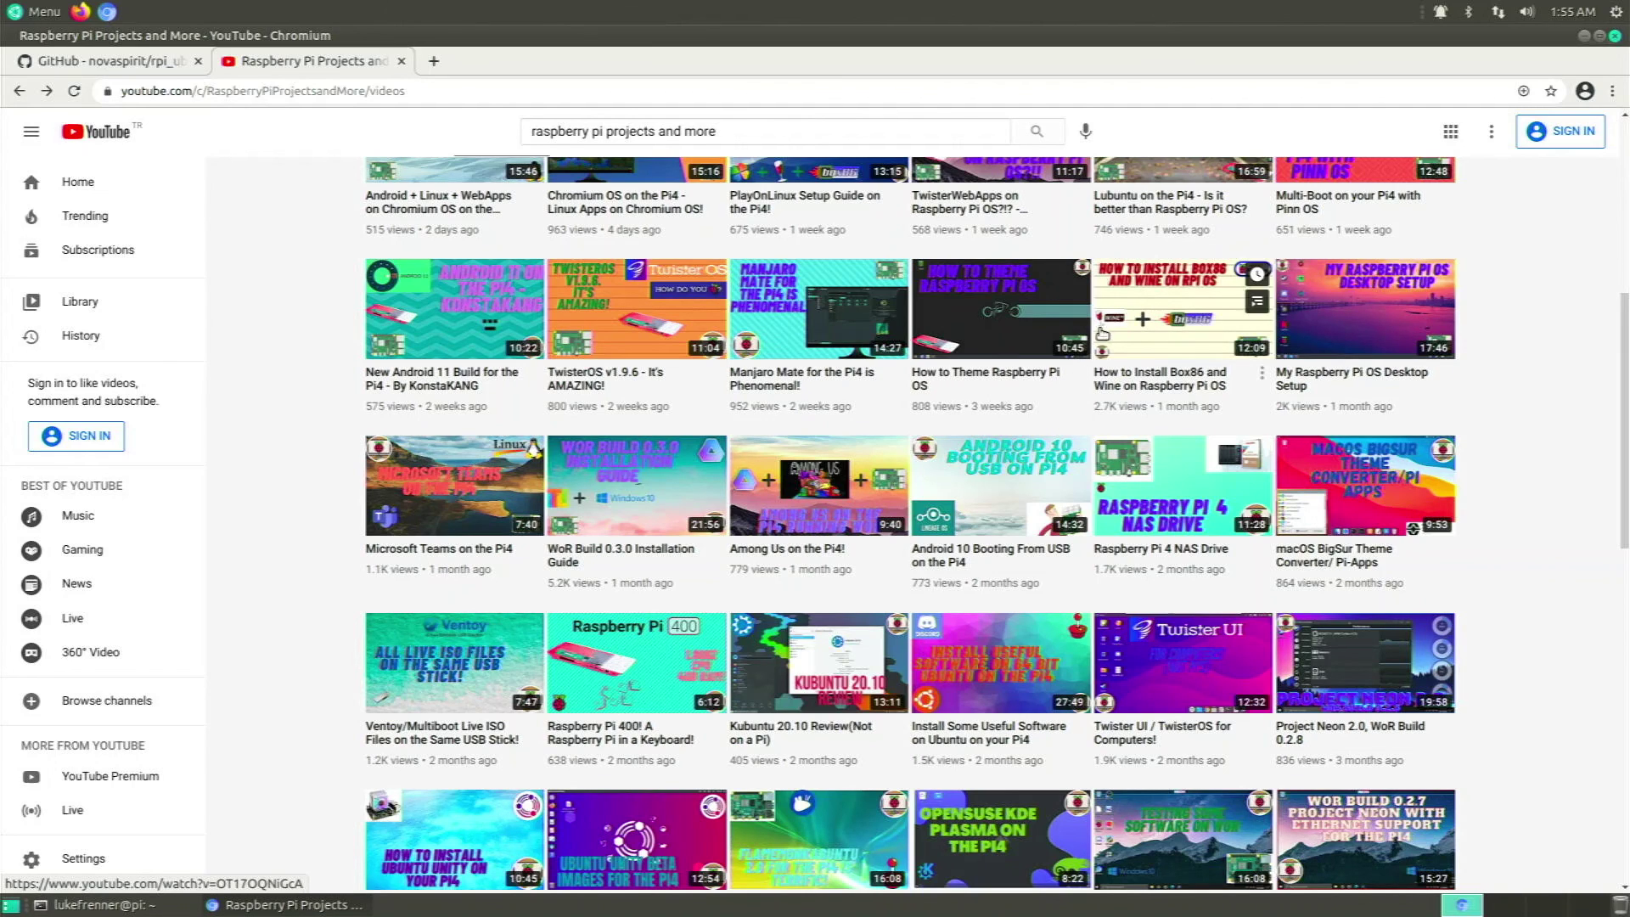
click(1613, 36)
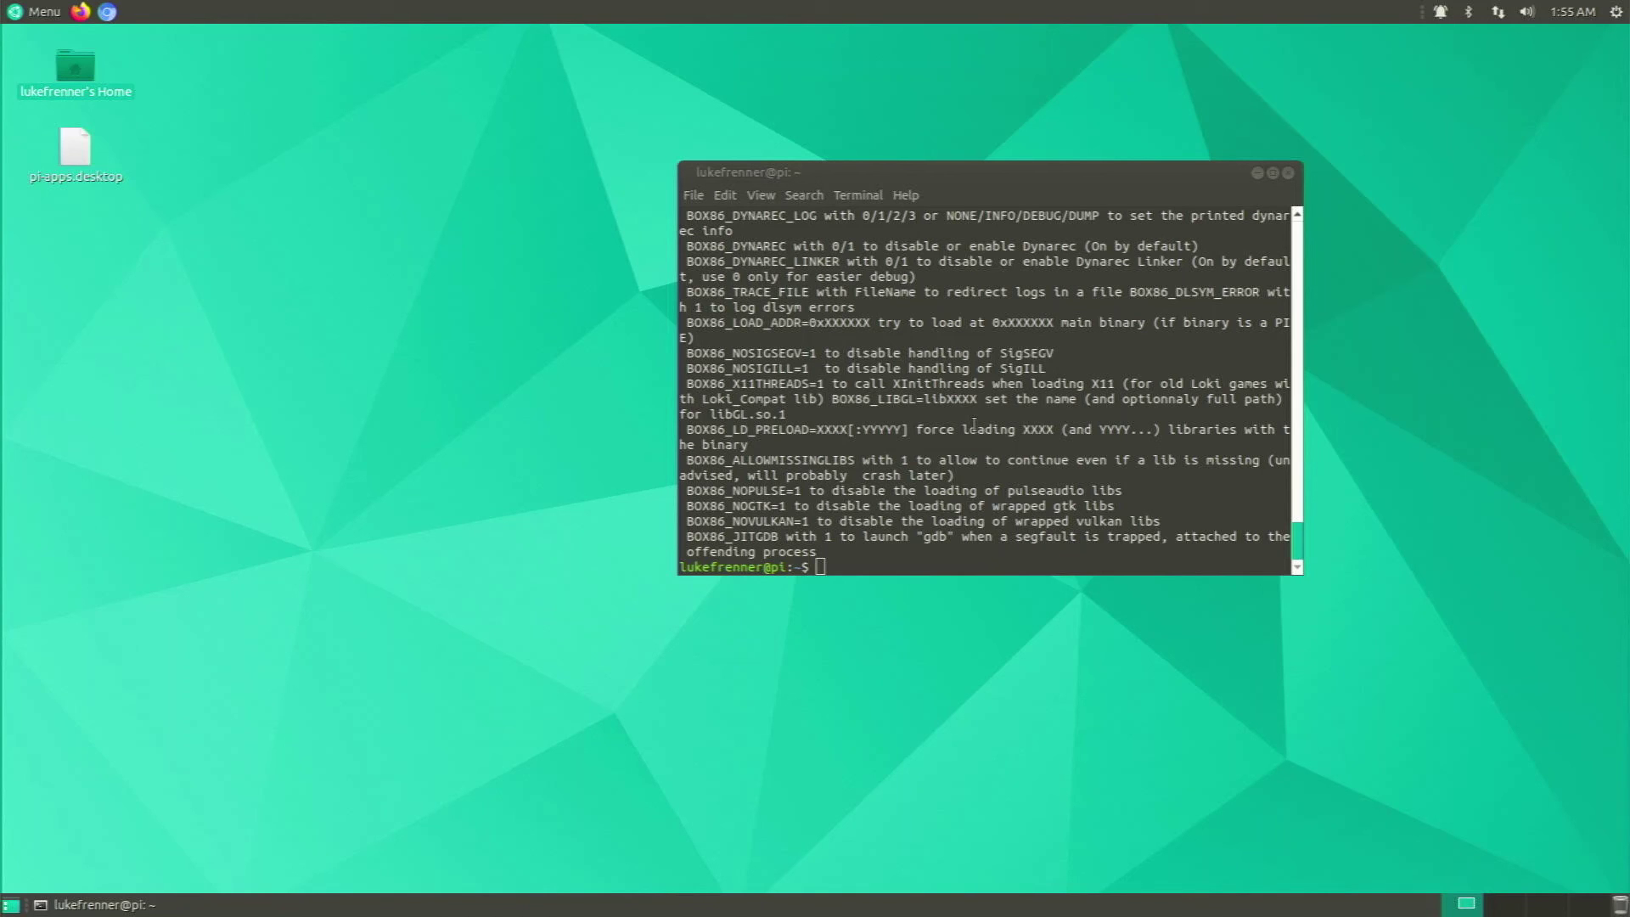
click(989, 521)
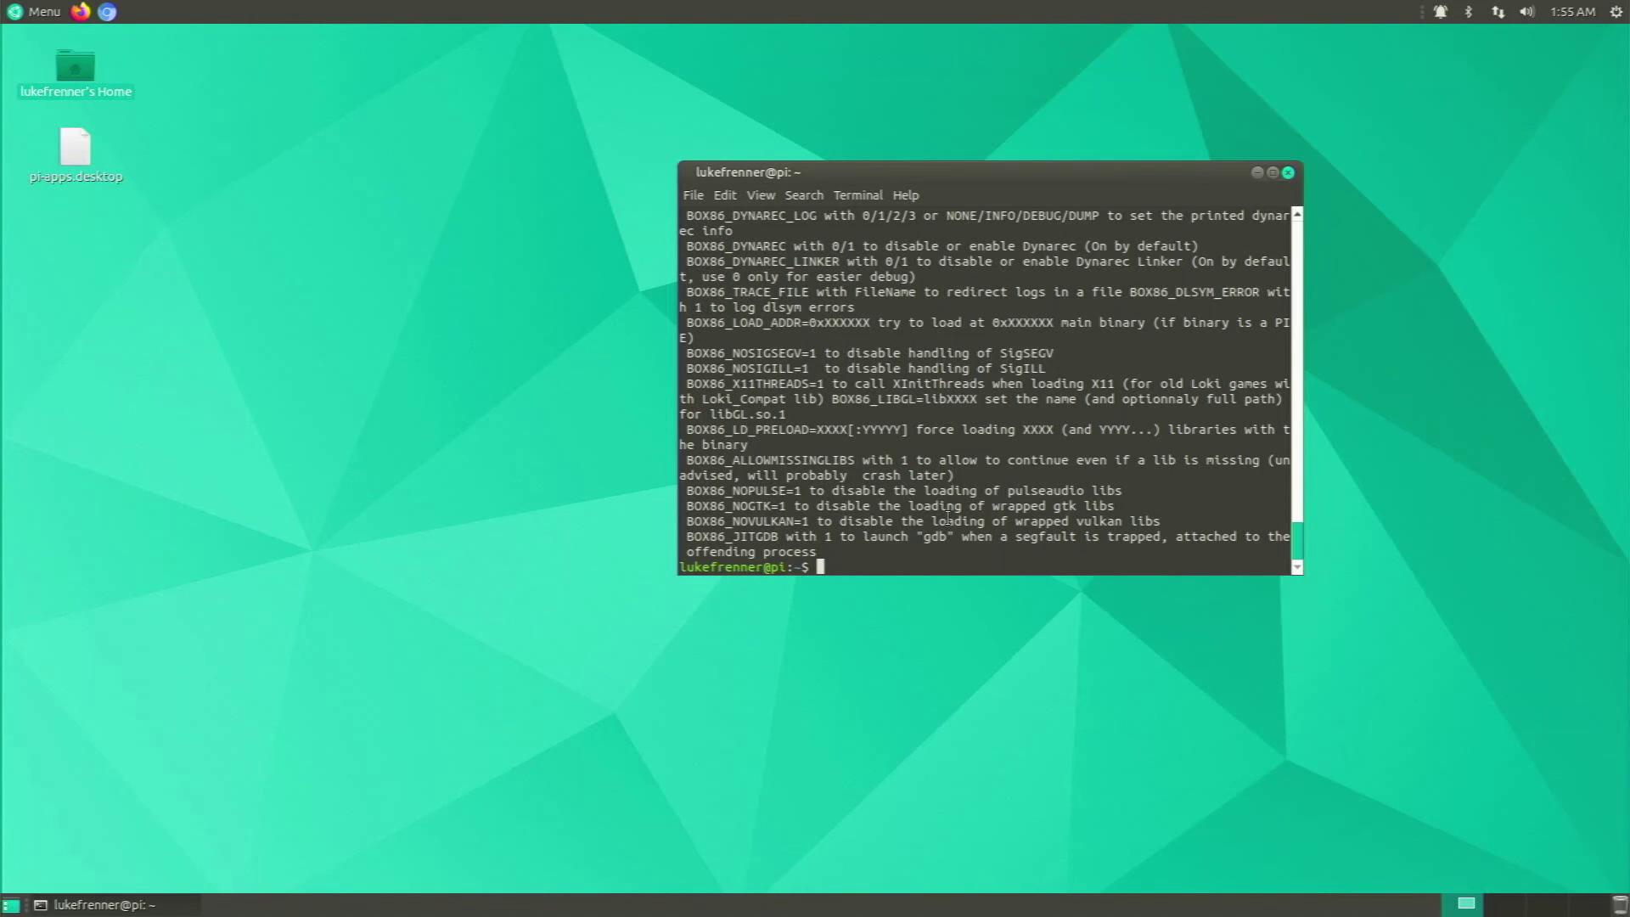
scroll(951, 441, up, 6)
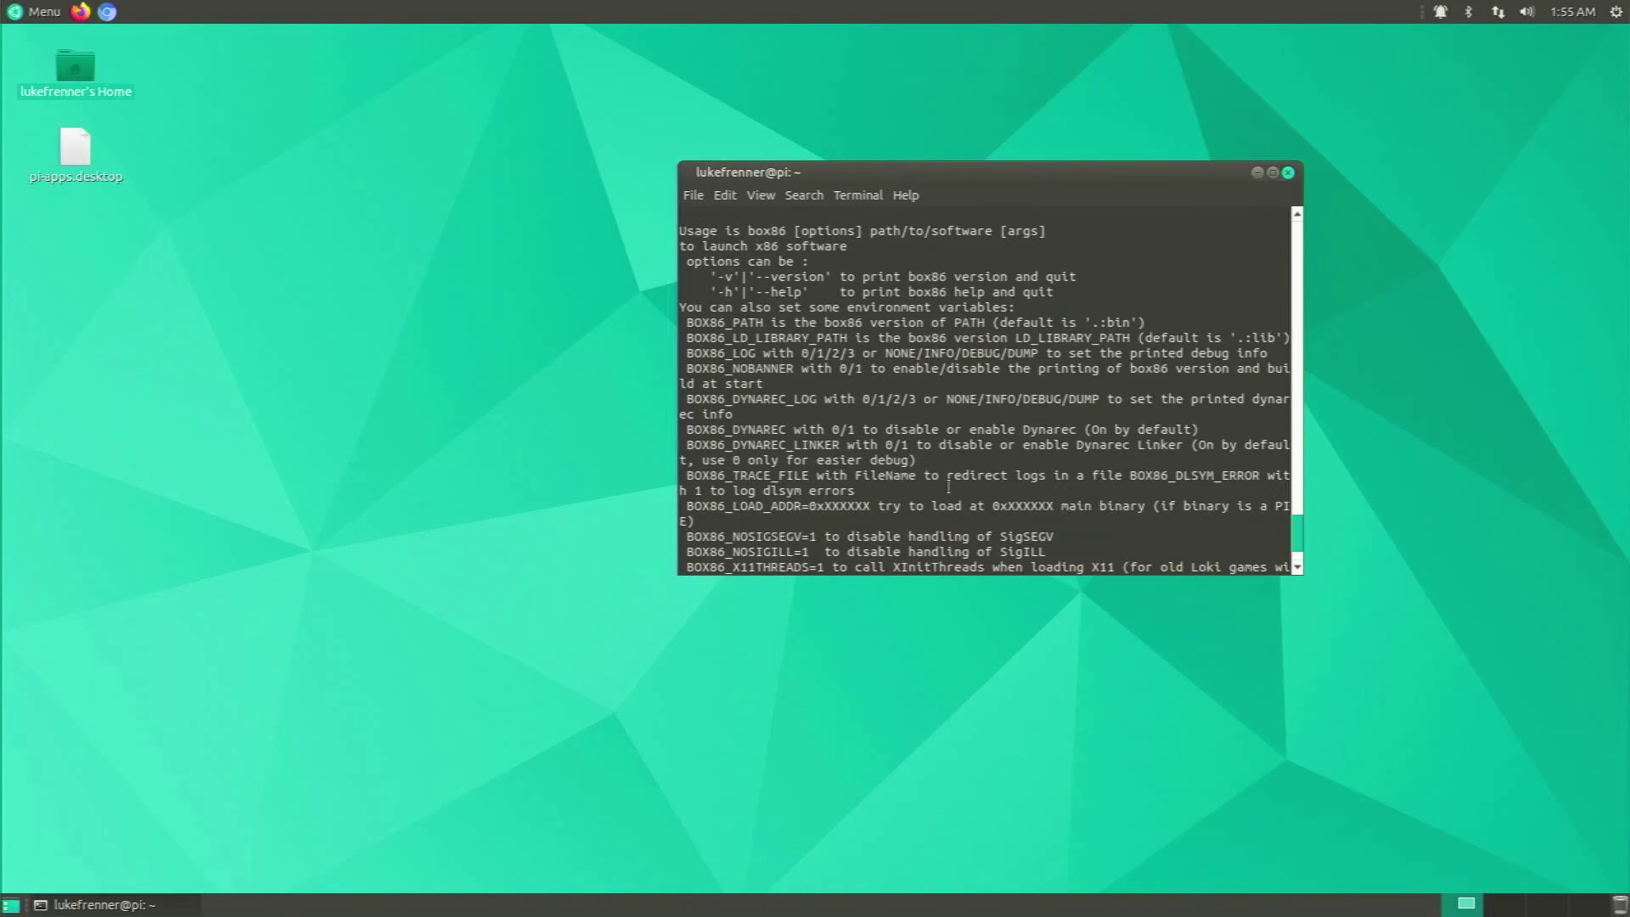
click(1285, 174)
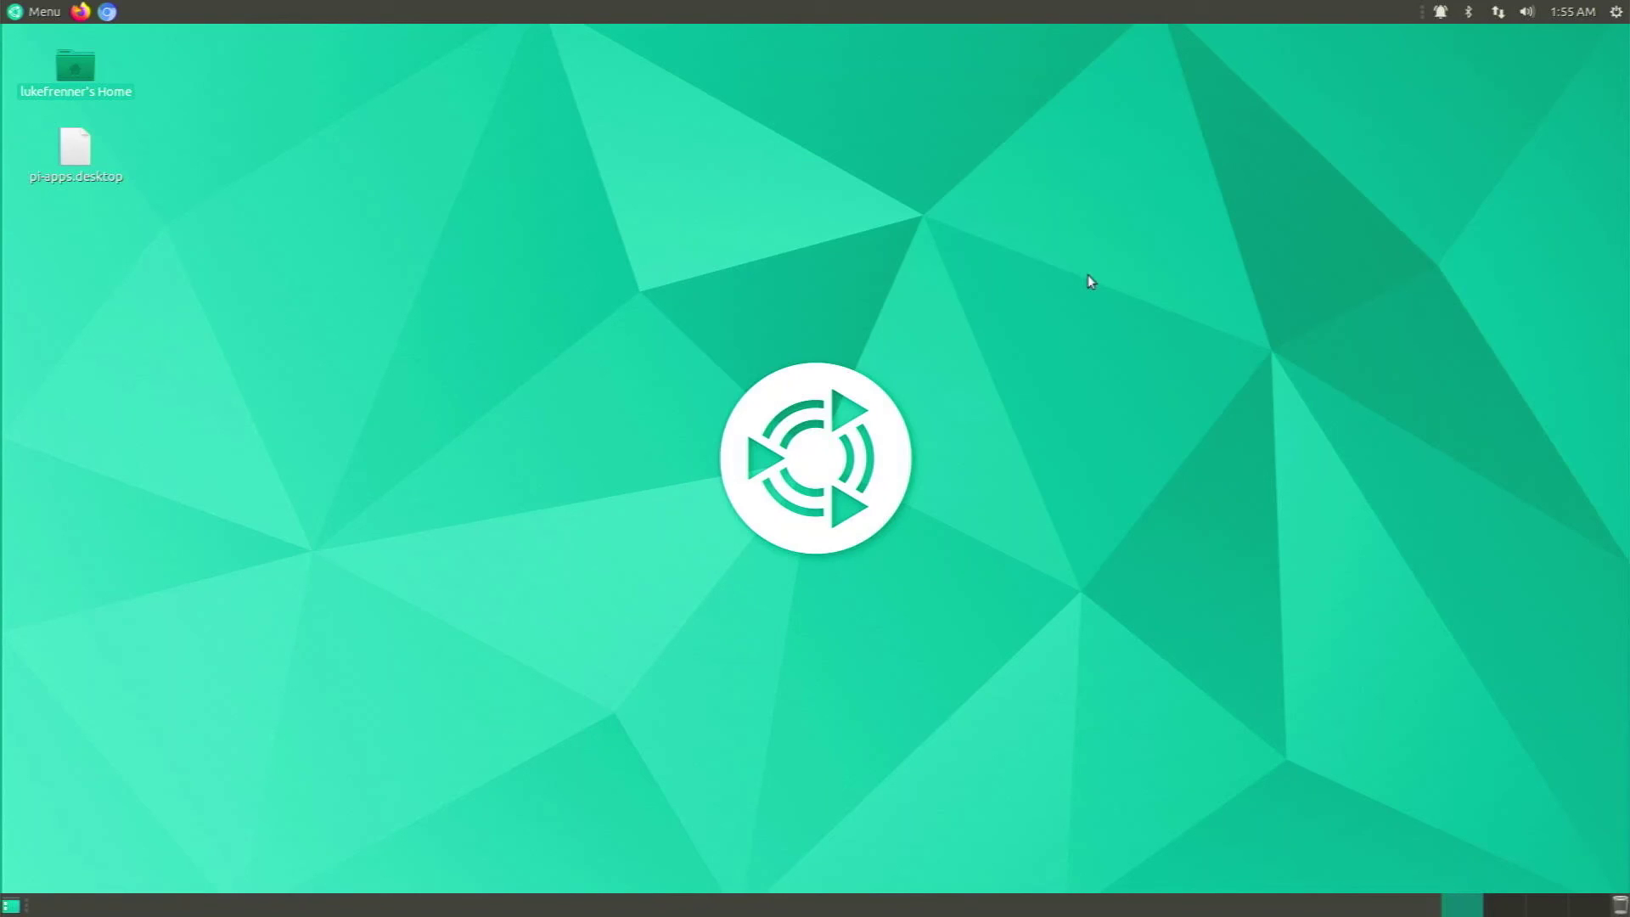
click(59, 11)
mouse_move(45, 216)
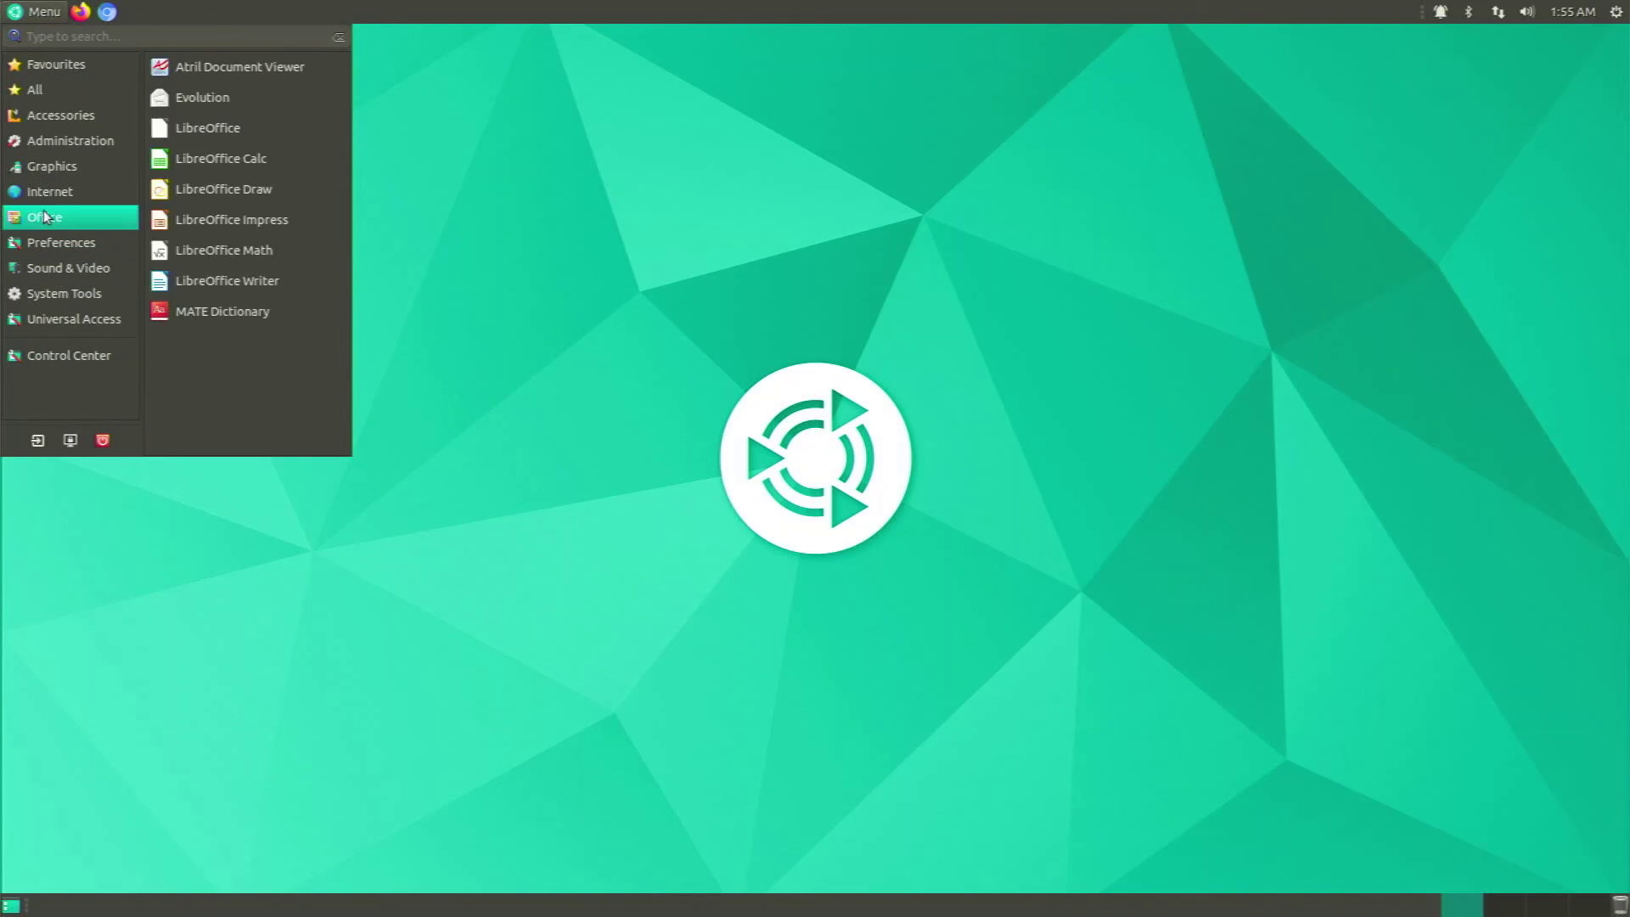
click(466, 161)
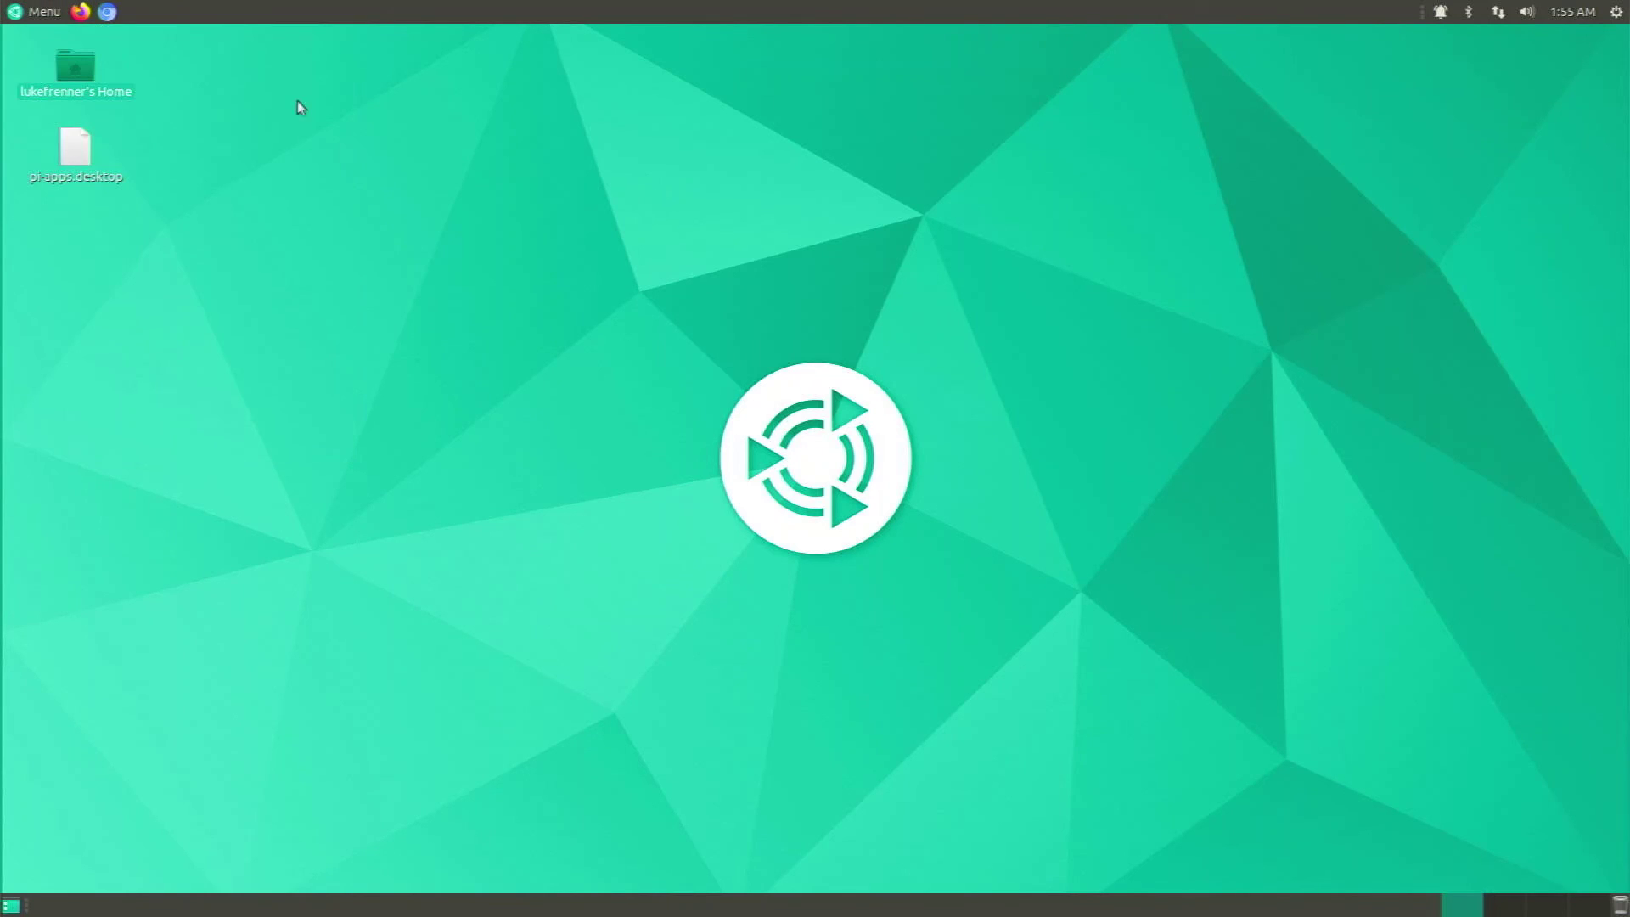